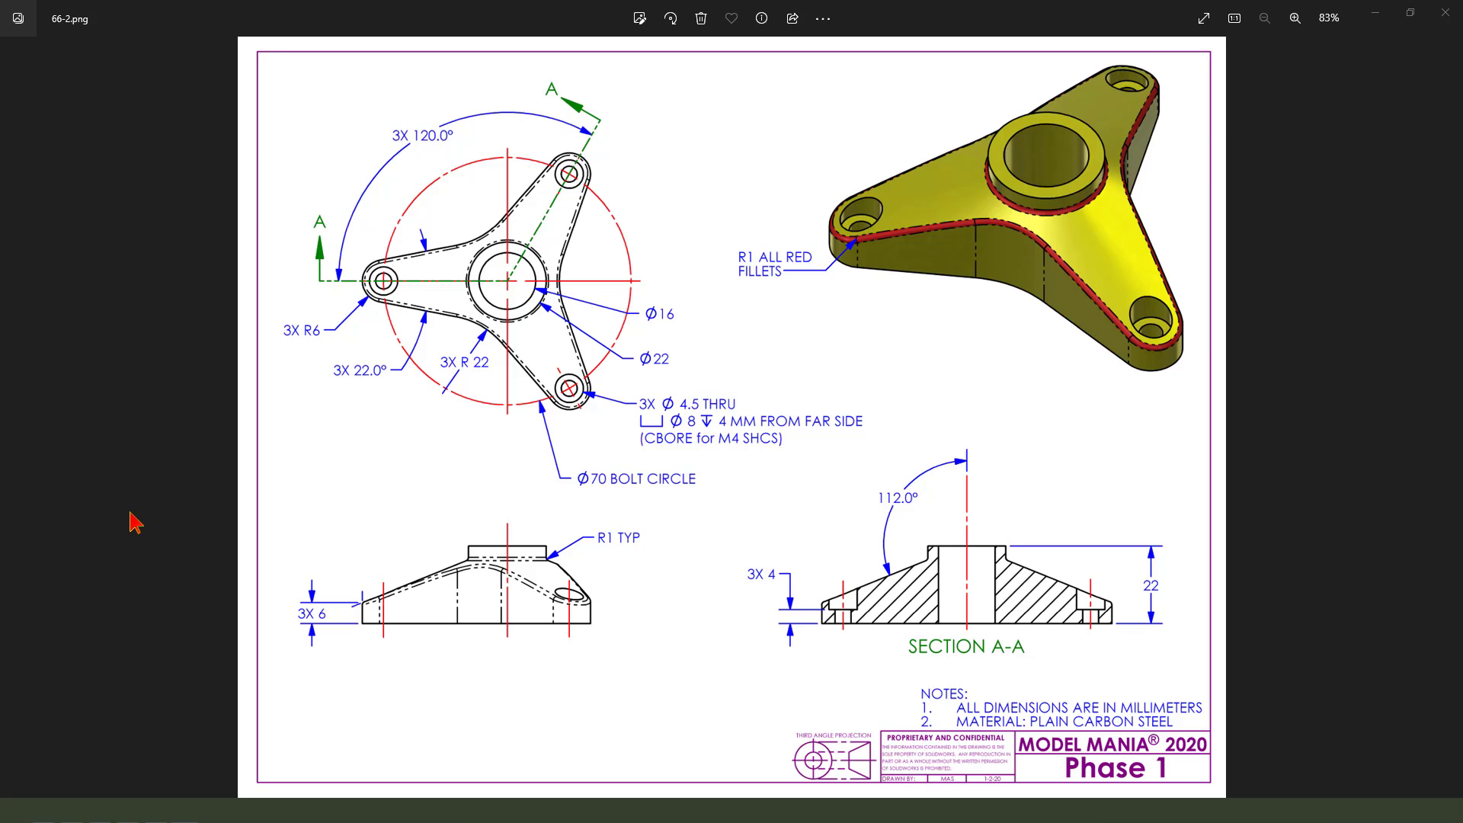
Step: Mark up the reference drawing's 3D view and fillet note with red strokes, then erase them
{"action": "mouse_move", "coordinate": [800, 161]}
{"action": "left_mouse_down"}
{"action": "mouse_move", "coordinate": [910, 82]}
{"action": "mouse_move", "coordinate": [1086, 76]}
{"action": "mouse_move", "coordinate": [1181, 316]}
{"action": "mouse_move", "coordinate": [880, 207]}
{"action": "mouse_move", "coordinate": [844, 137]}
{"action": "left_mouse_up"}
{"action": "mouse_move", "coordinate": [745, 266]}
{"action": "left_mouse_down"}
{"action": "mouse_move", "coordinate": [252, 147]}
{"action": "mouse_move", "coordinate": [246, 128]}
{"action": "mouse_move", "coordinate": [450, 293]}
{"action": "mouse_move", "coordinate": [679, 312]}
{"action": "mouse_move", "coordinate": [444, 419]}
{"action": "left_mouse_up"}
{"action": "key", "text": "e"}
{"action": "left_click_drag", "start_coordinate": [382, 458], "coordinate": [1139, 460]}
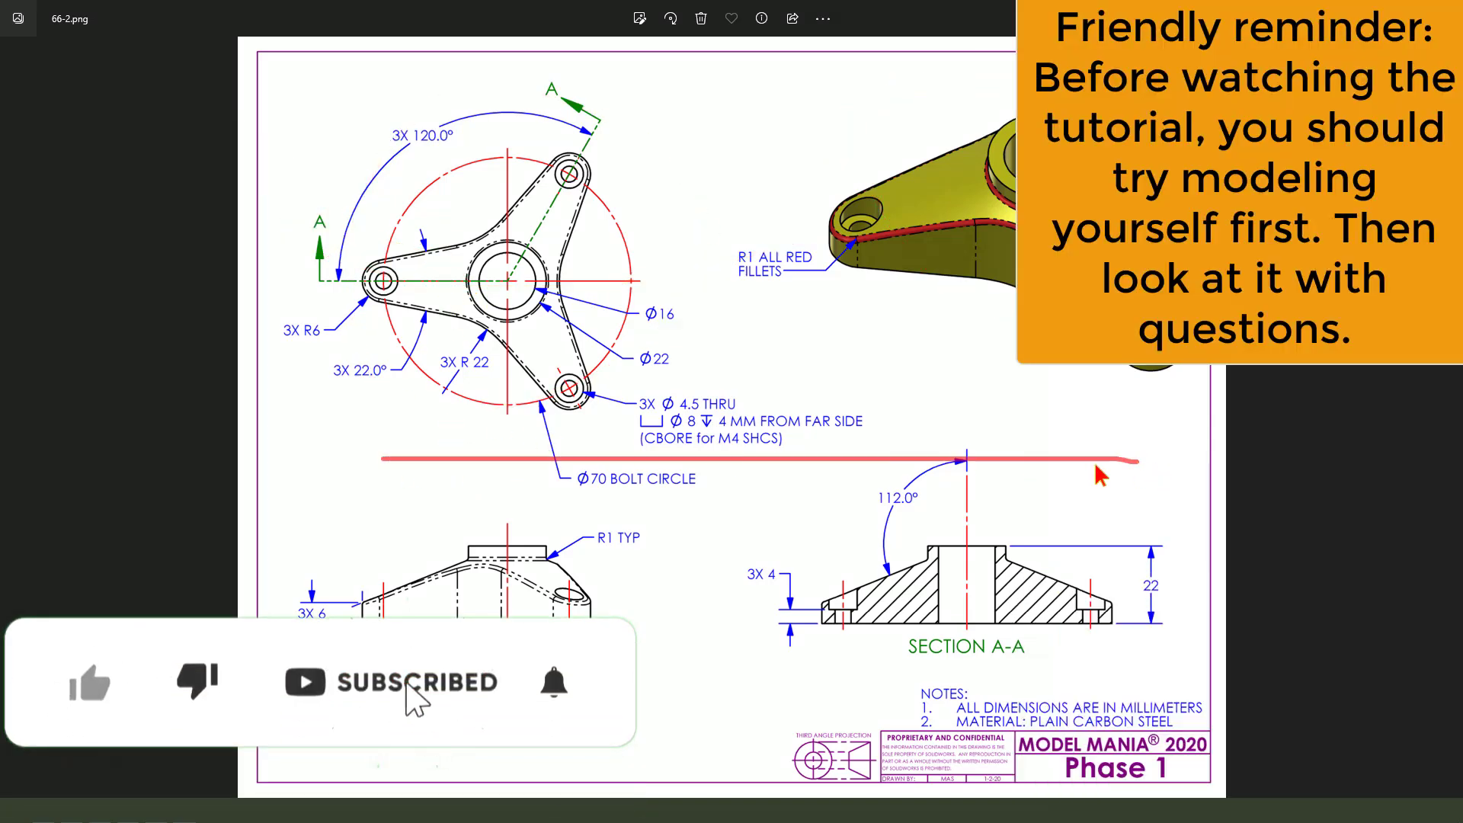
{"action": "mouse_move", "coordinate": [371, 443]}
{"action": "left_mouse_down"}
{"action": "mouse_move", "coordinate": [333, 193]}
{"action": "mouse_move", "coordinate": [477, 76]}
{"action": "mouse_move", "coordinate": [943, 54]}
{"action": "mouse_move", "coordinate": [1176, 76]}
{"action": "mouse_move", "coordinate": [1205, 232]}
{"action": "mouse_move", "coordinate": [1187, 427]}
{"action": "mouse_move", "coordinate": [1154, 480]}
{"action": "mouse_move", "coordinate": [1082, 488]}
{"action": "mouse_move", "coordinate": [1026, 457]}
{"action": "left_mouse_up"}
{"action": "key", "text": "e"}
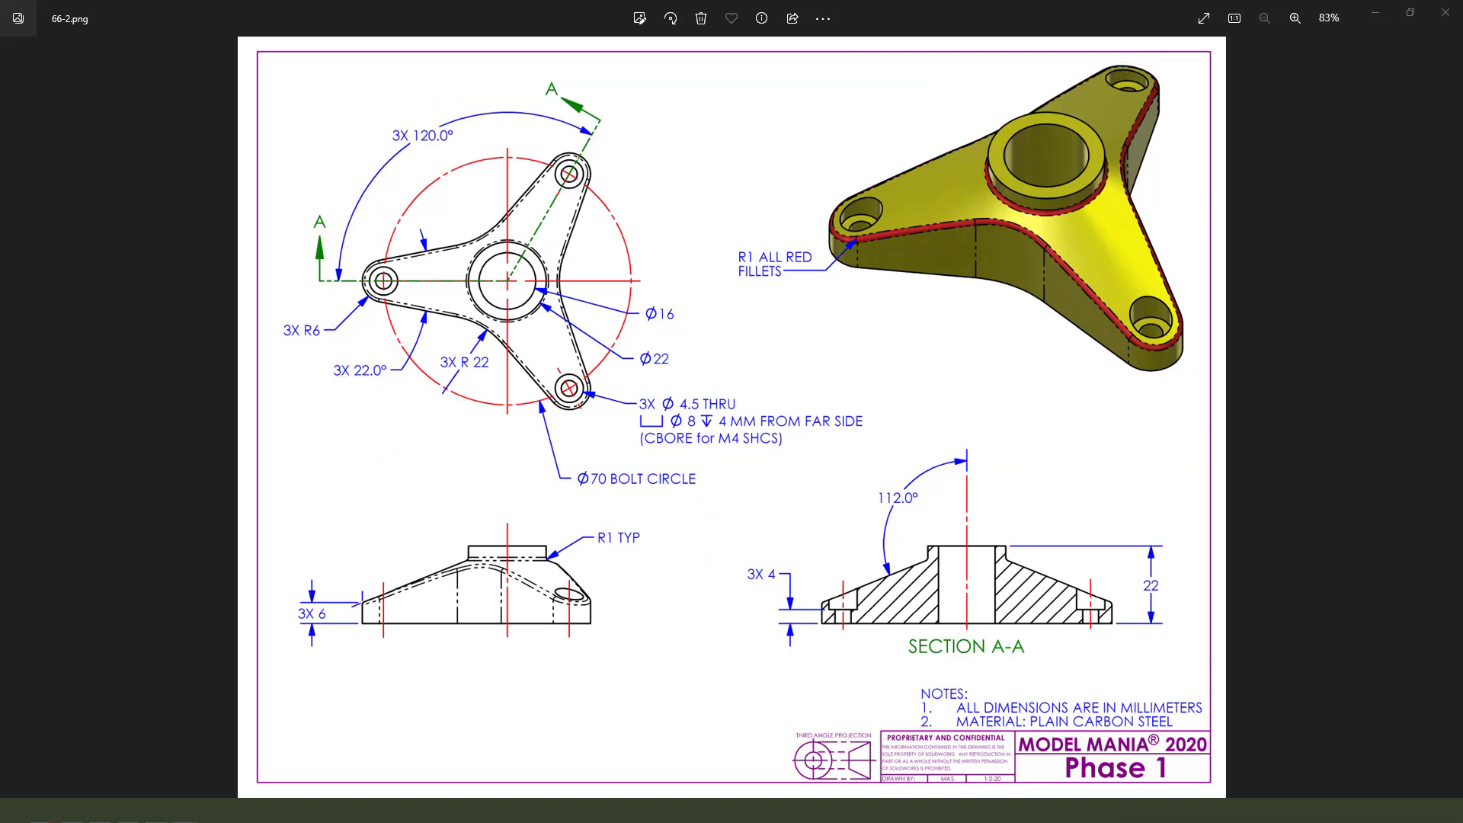
Step: In FreeCAD, create a new body and place a sketch on its XY_Plane
{"action": "key", "text": "alt+Tab"}
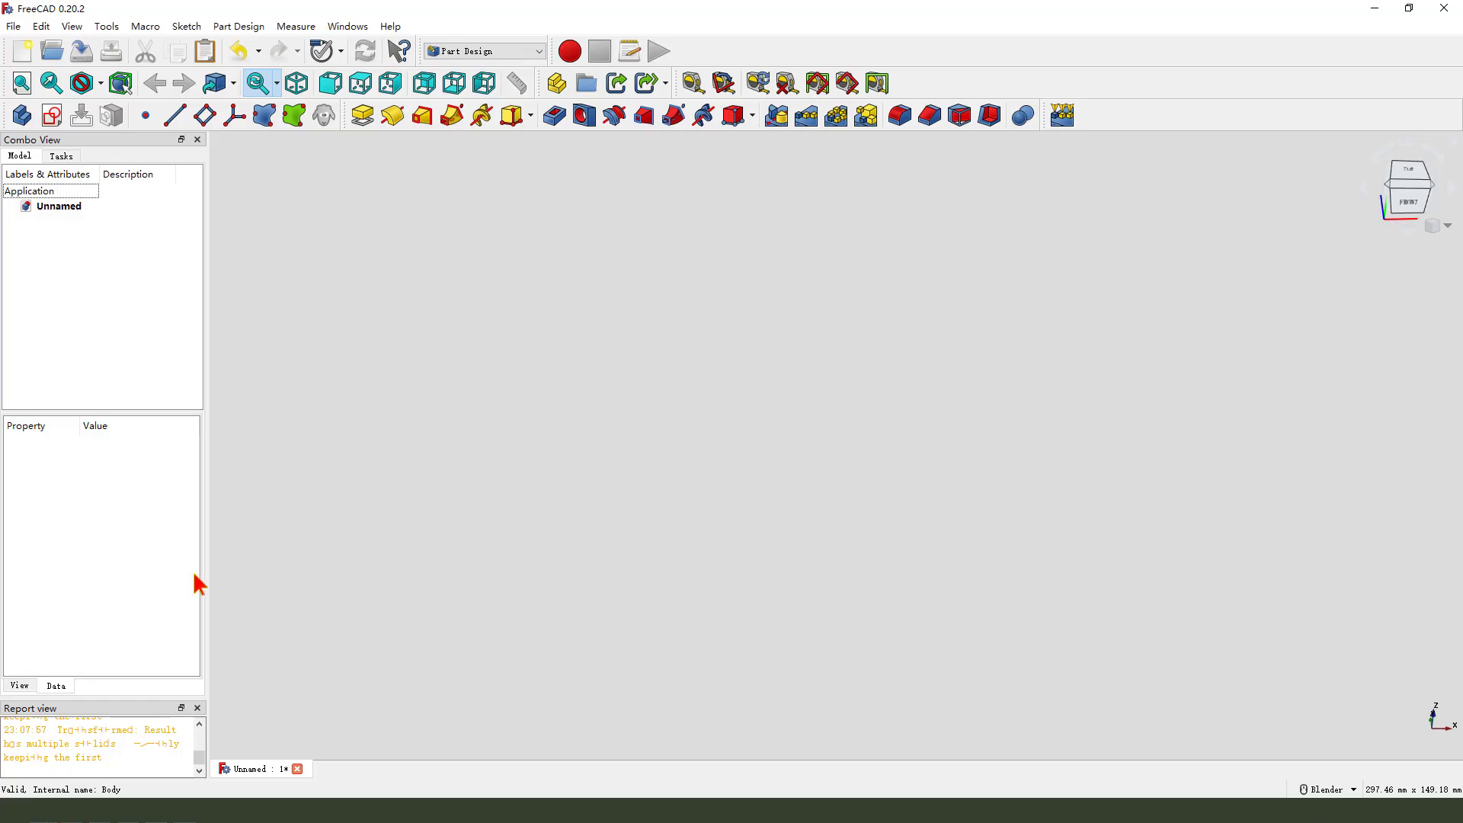
{"action": "left_click", "coordinate": [23, 121]}
{"action": "left_click", "coordinate": [52, 117]}
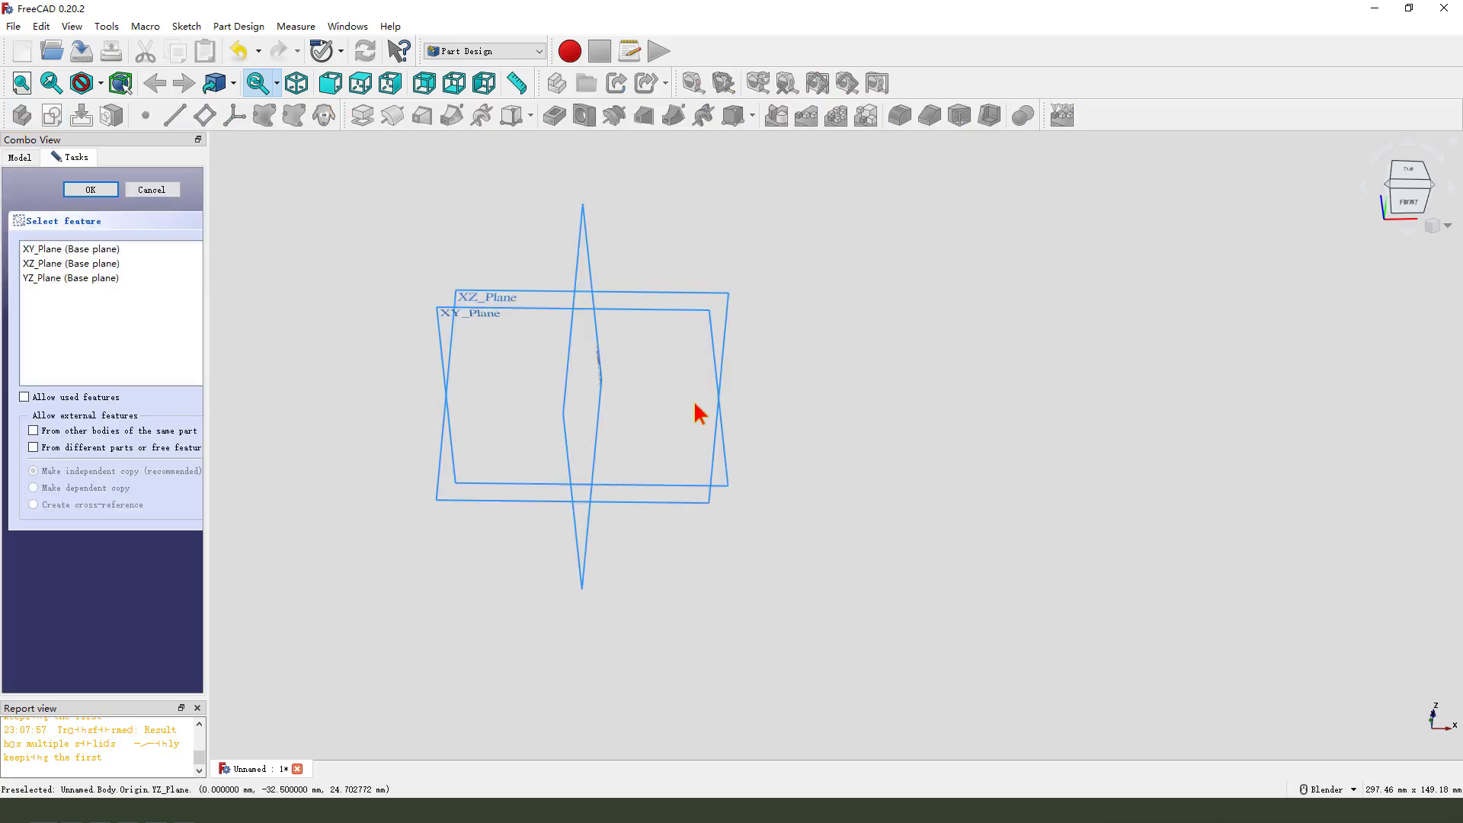
{"action": "middle_click_drag", "start_coordinate": [738, 410], "coordinate": [476, 309]}
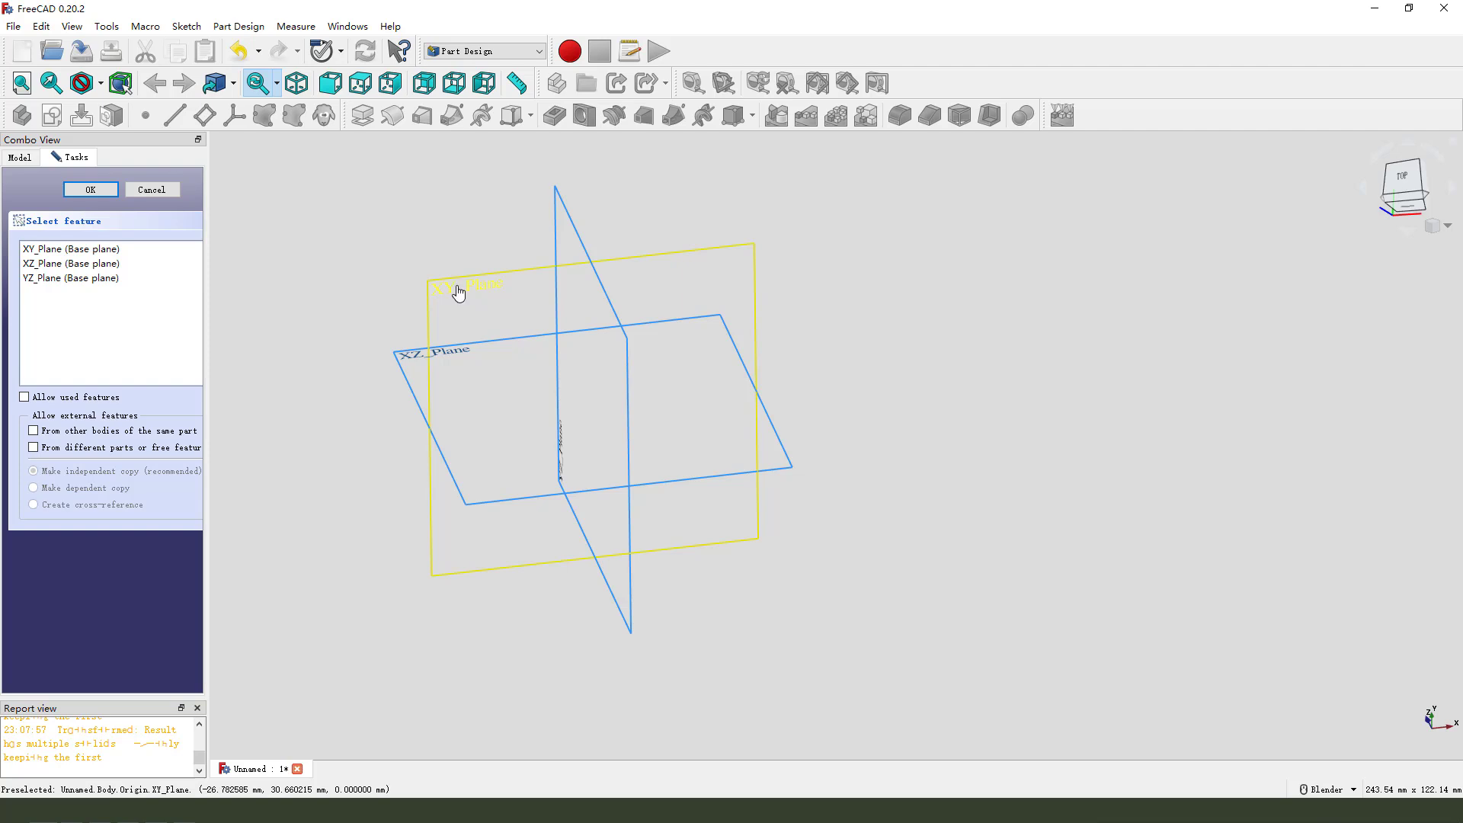
{"action": "left_click", "coordinate": [460, 294]}
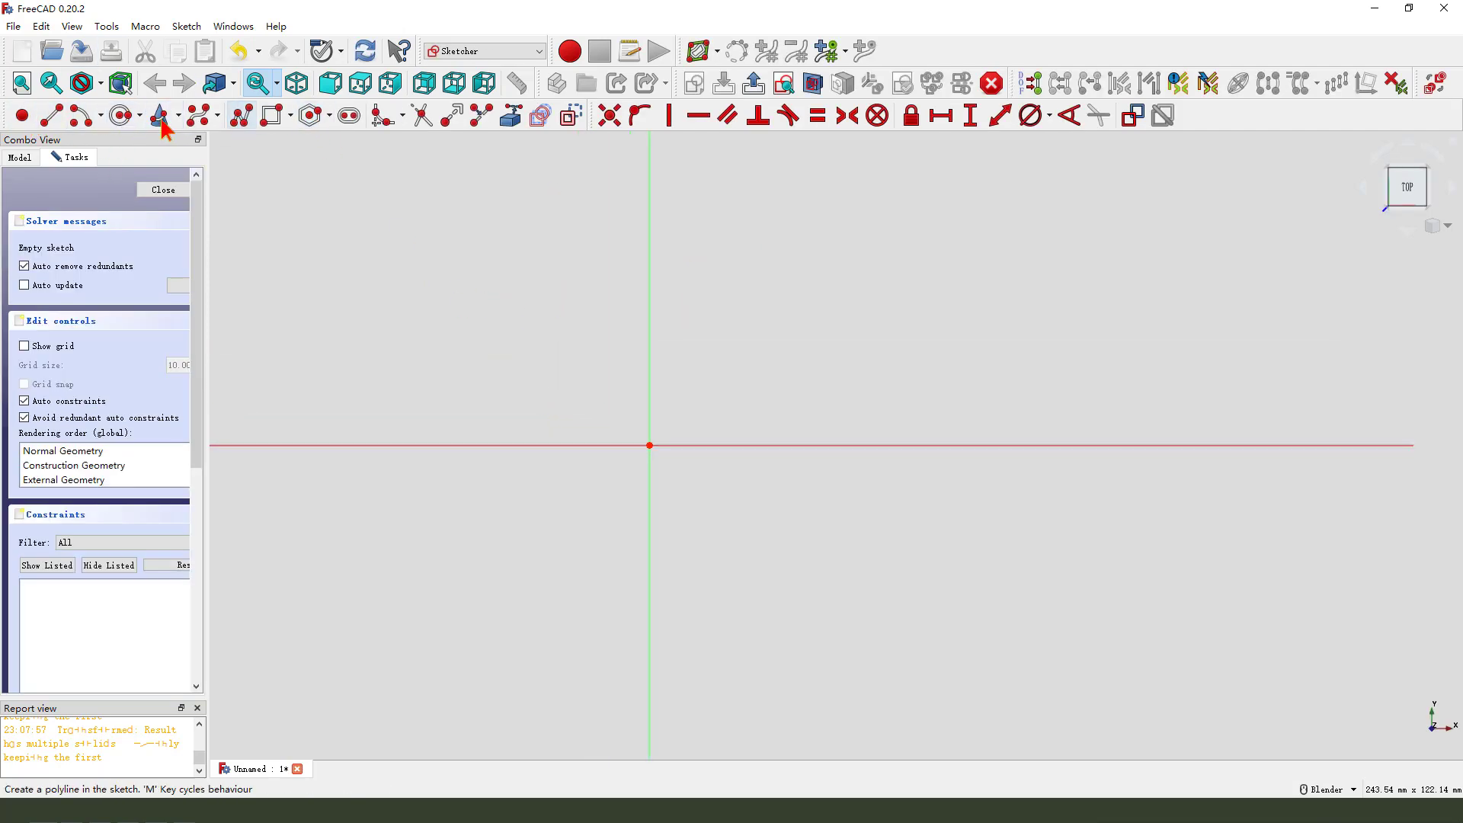
Step: Draw three circles: one on the horizontal axis at left, one upper right, one lower right
{"action": "left_click", "coordinate": [135, 120]}
{"action": "left_click", "coordinate": [412, 445]}
{"action": "left_click", "coordinate": [445, 477]}
{"action": "left_click", "coordinate": [801, 265]}
{"action": "left_click", "coordinate": [804, 331]}
{"action": "left_click", "coordinate": [762, 638]}
{"action": "left_click", "coordinate": [807, 663]}
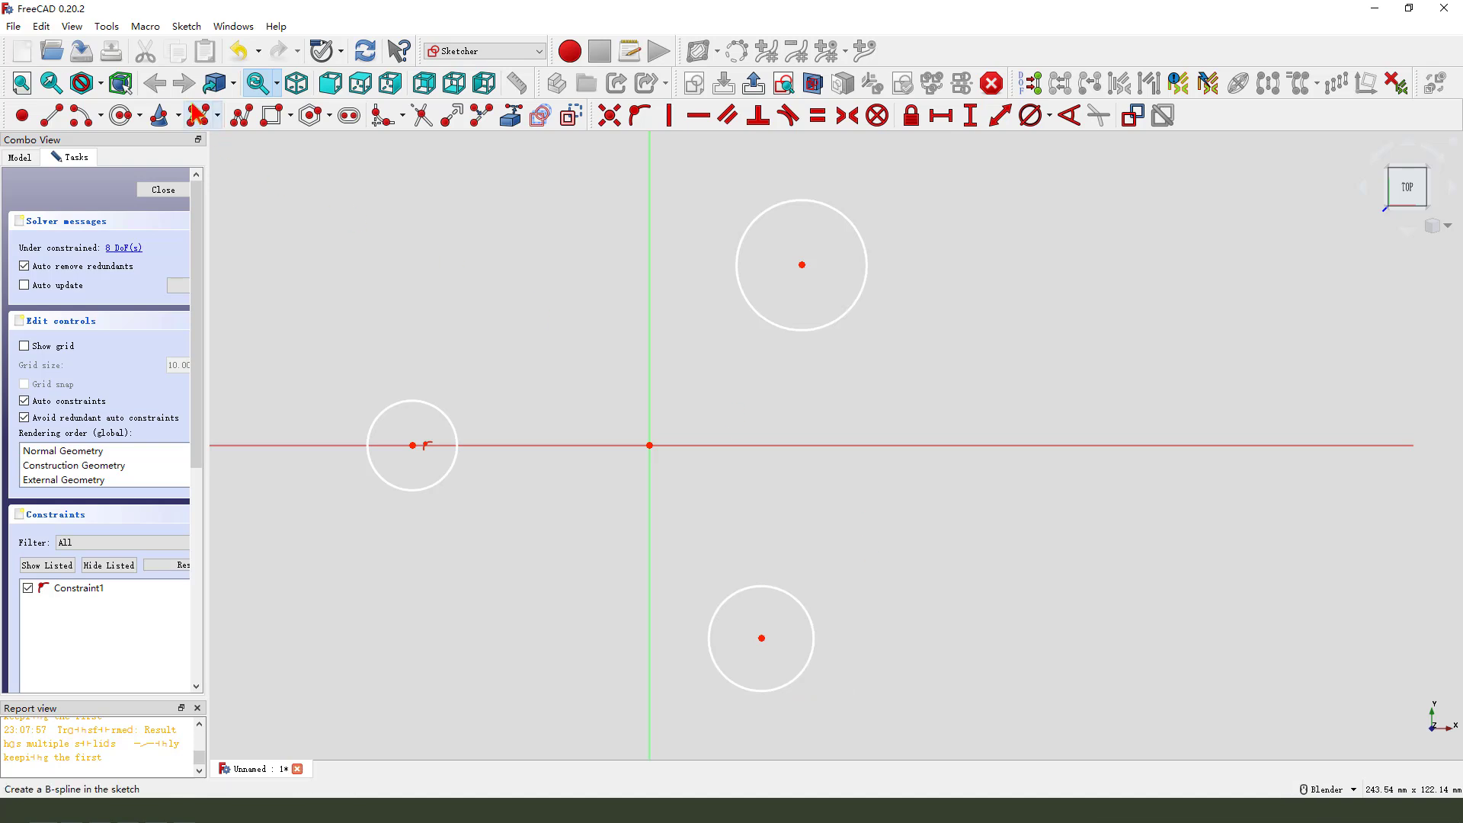
Step: Draw two lines from the upper circle centre to the origin to the lower circle centre, then select both
{"action": "left_click", "coordinate": [61, 118]}
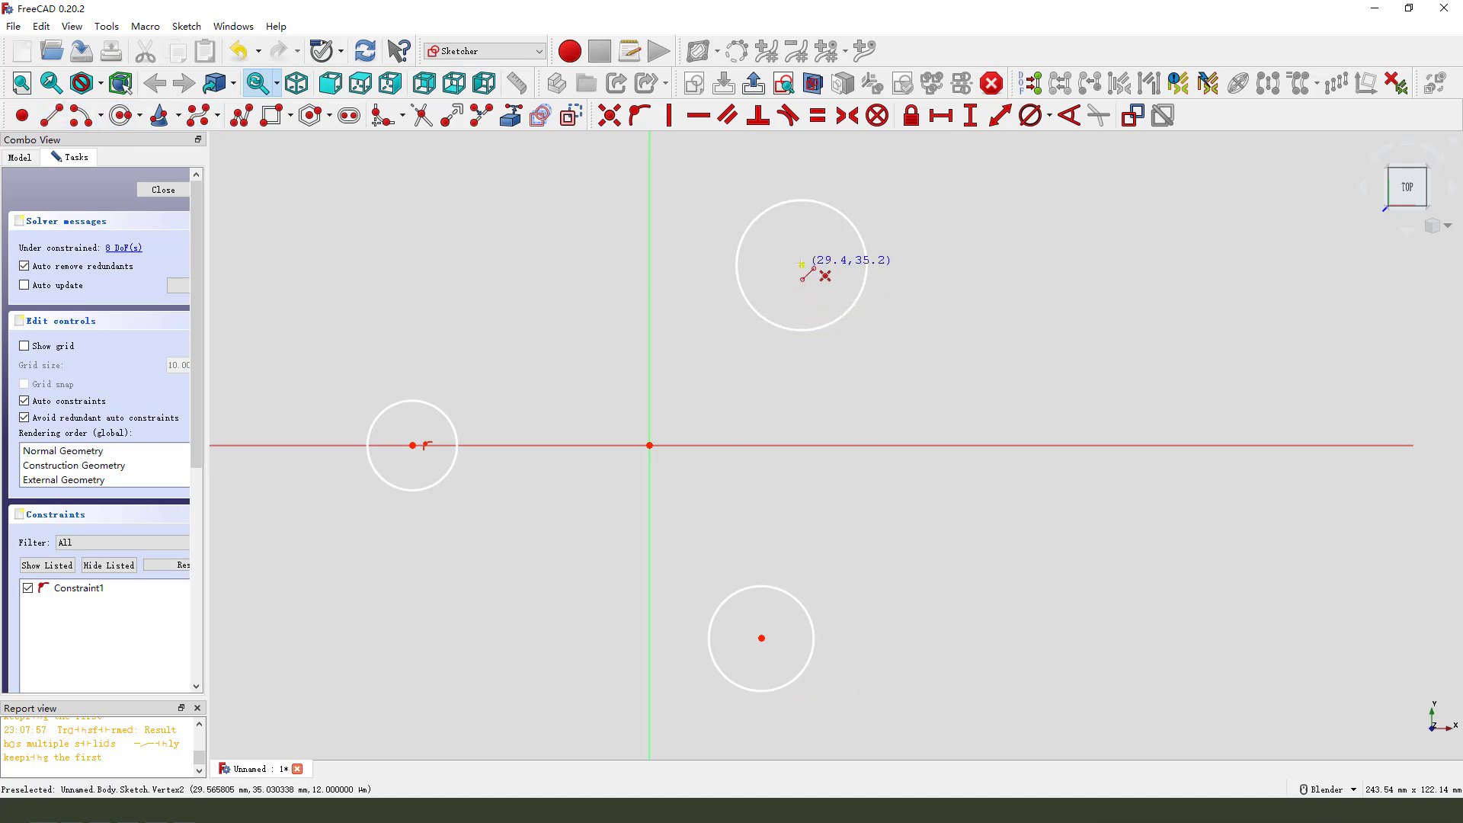
{"action": "left_click", "coordinate": [802, 266]}
{"action": "left_click", "coordinate": [650, 445]}
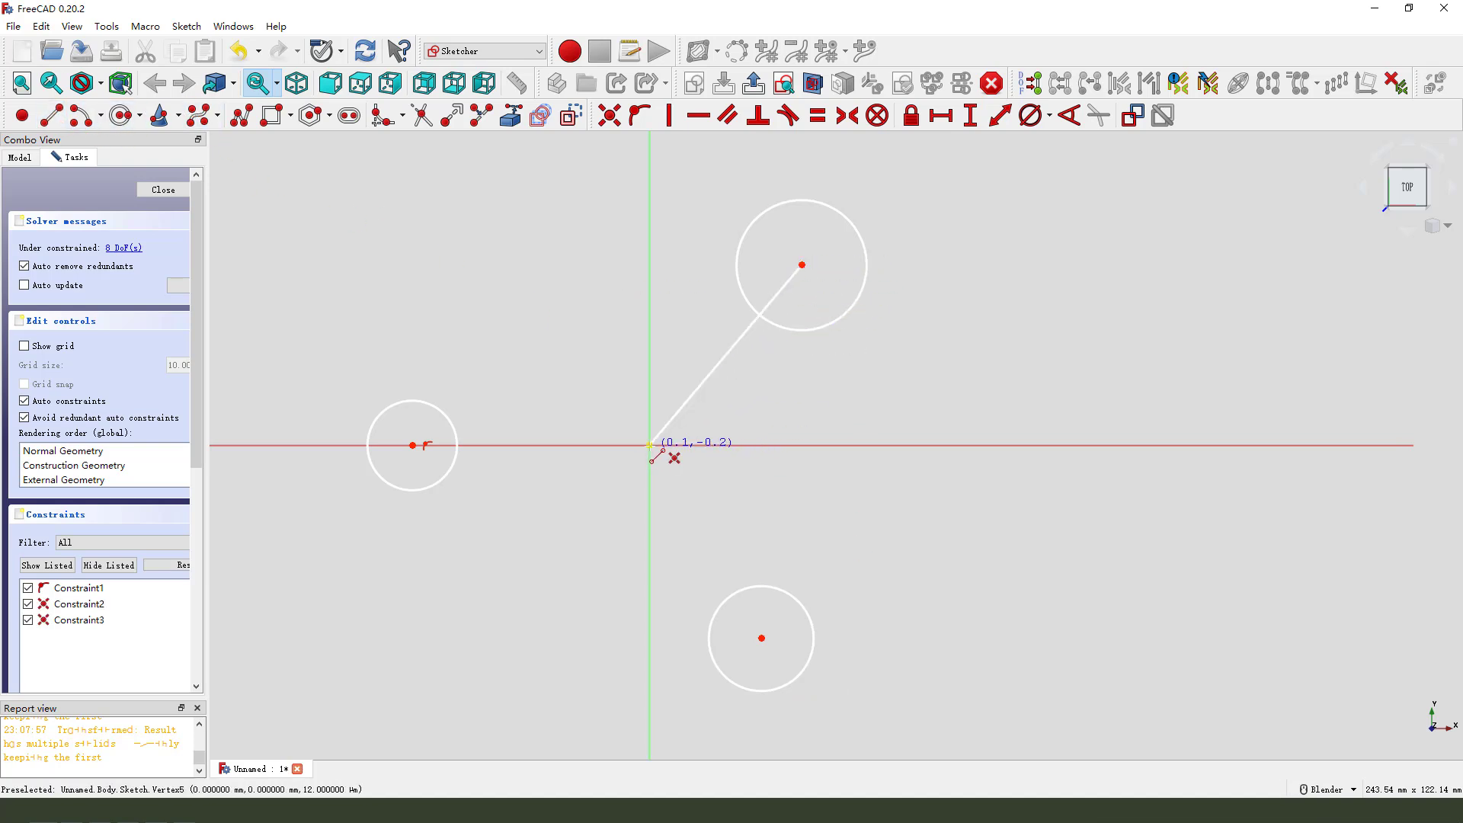
{"action": "left_click", "coordinate": [650, 445]}
{"action": "left_click", "coordinate": [761, 638]}
{"action": "key", "text": "Escape"}
{"action": "left_click", "coordinate": [666, 476]}
{"action": "left_click", "coordinate": [701, 385]}
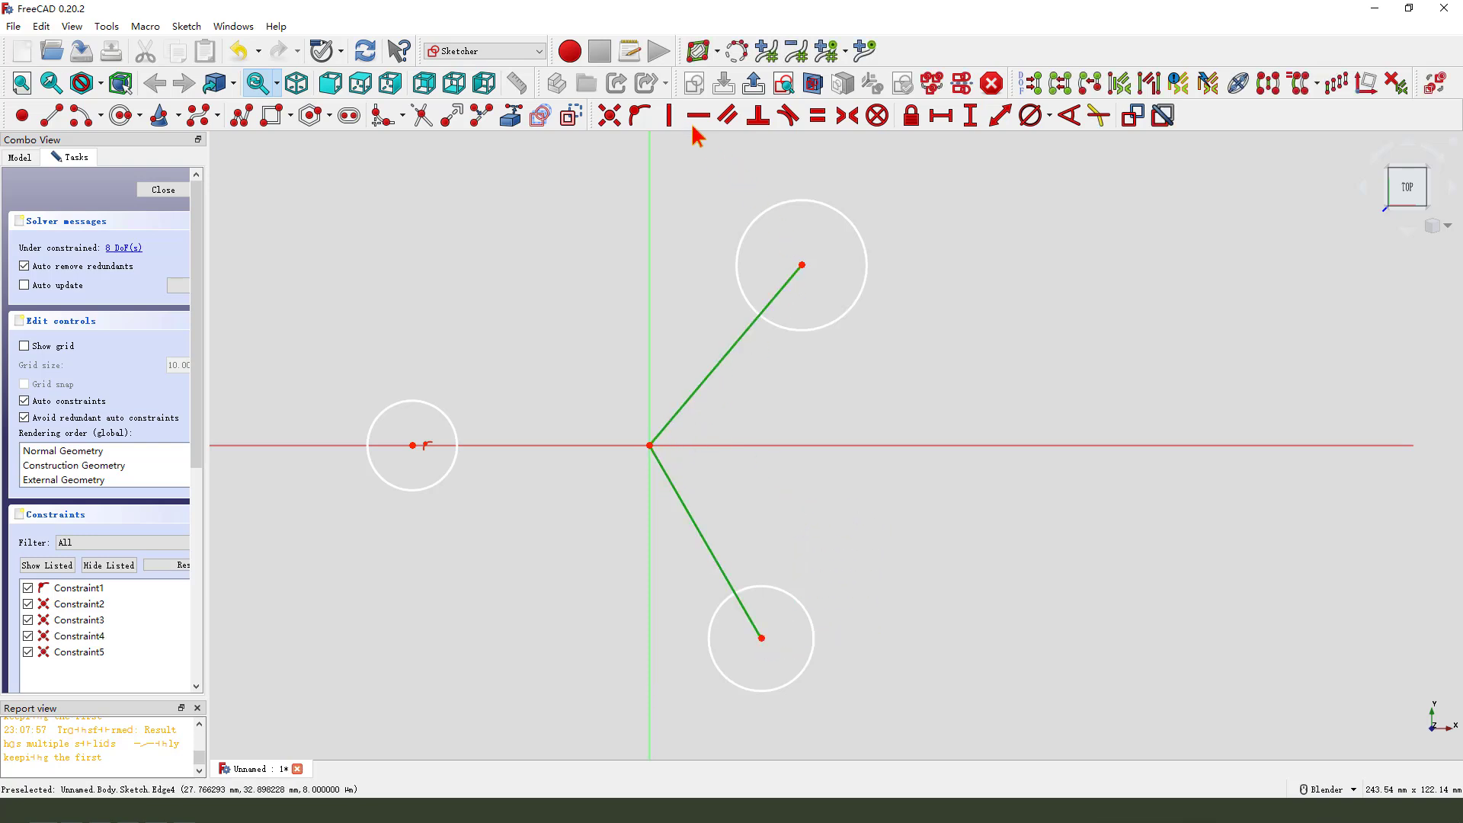
Step: Make both centre lines construction geometry, equal in length, with a 35 mm length
{"action": "left_click", "coordinate": [571, 116]}
{"action": "left_click", "coordinate": [709, 375]}
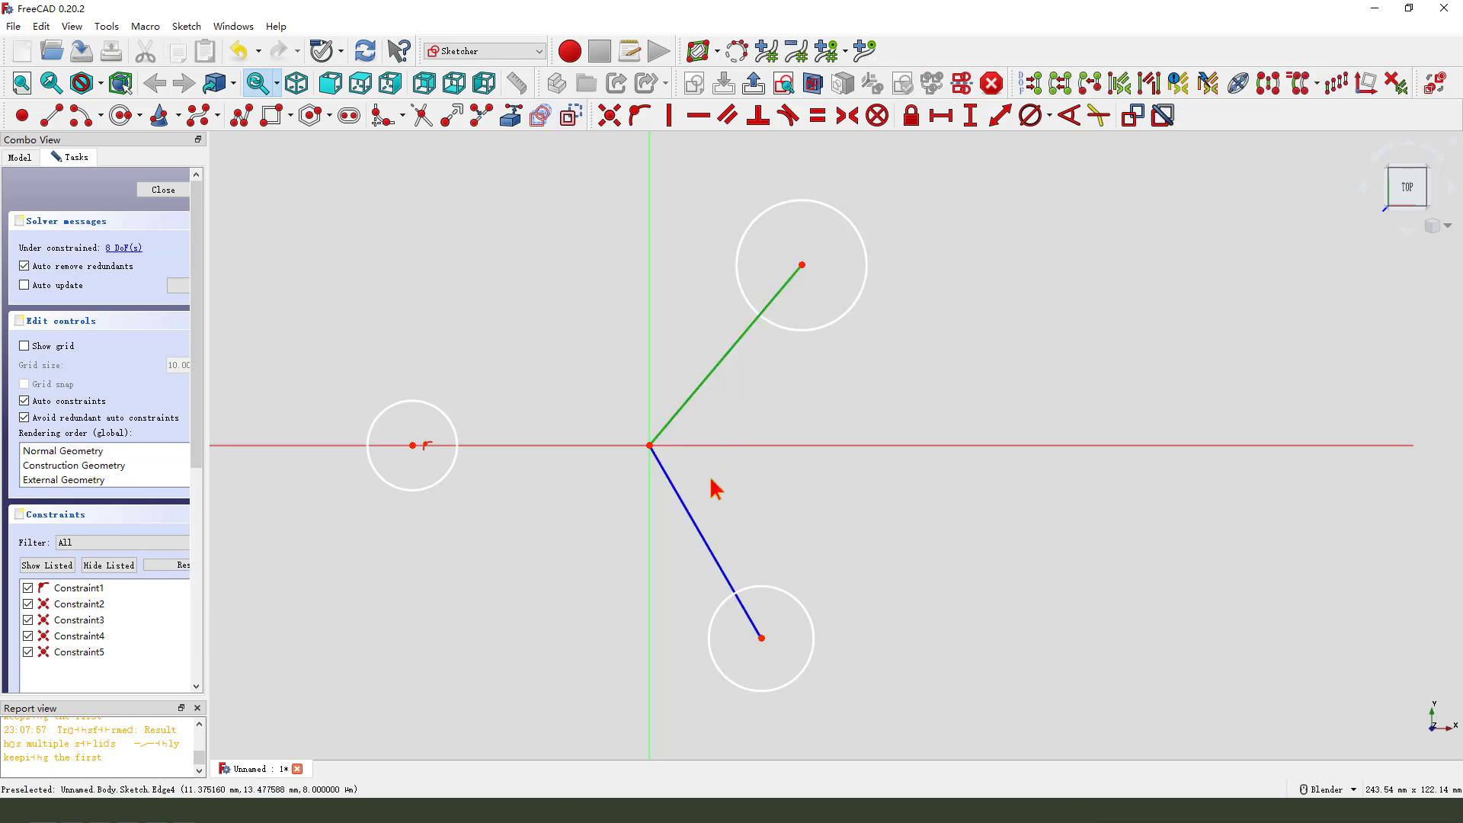
{"action": "left_click", "coordinate": [684, 496]}
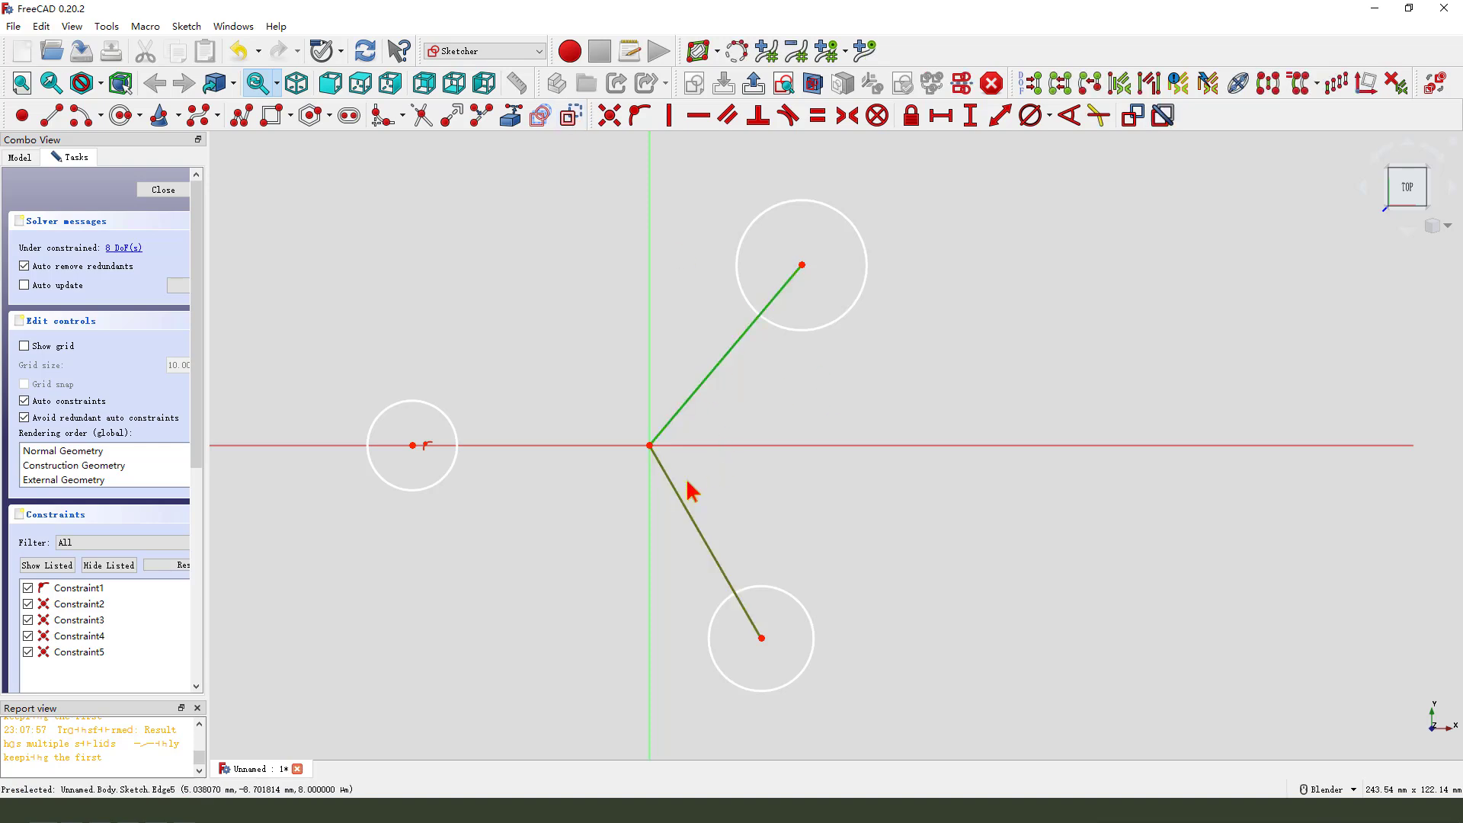
{"action": "left_click", "coordinate": [818, 115]}
{"action": "left_click", "coordinate": [720, 374]}
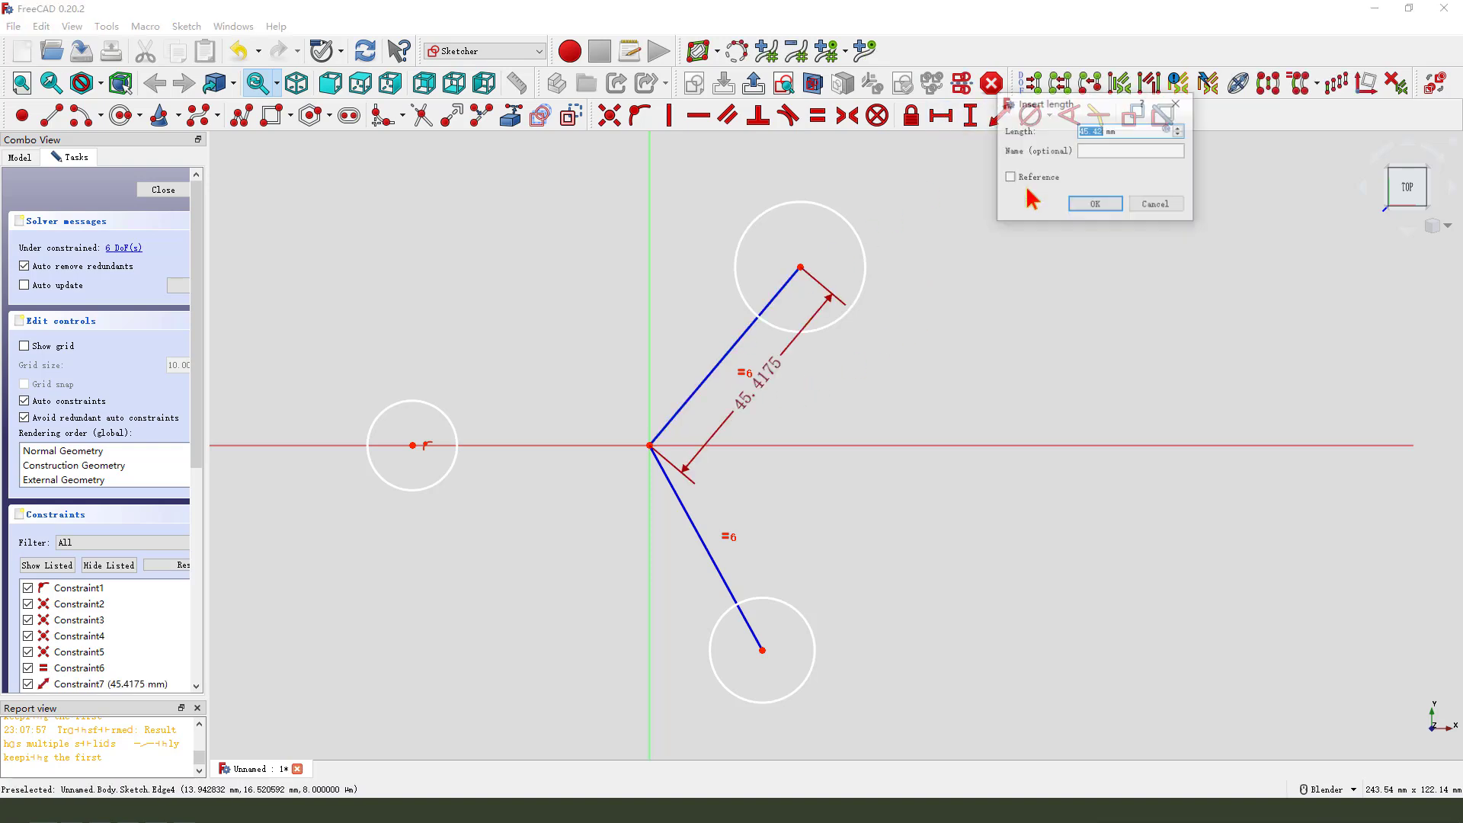
{"action": "left_click", "coordinate": [1001, 116]}
{"action": "key", "text": "Return"}
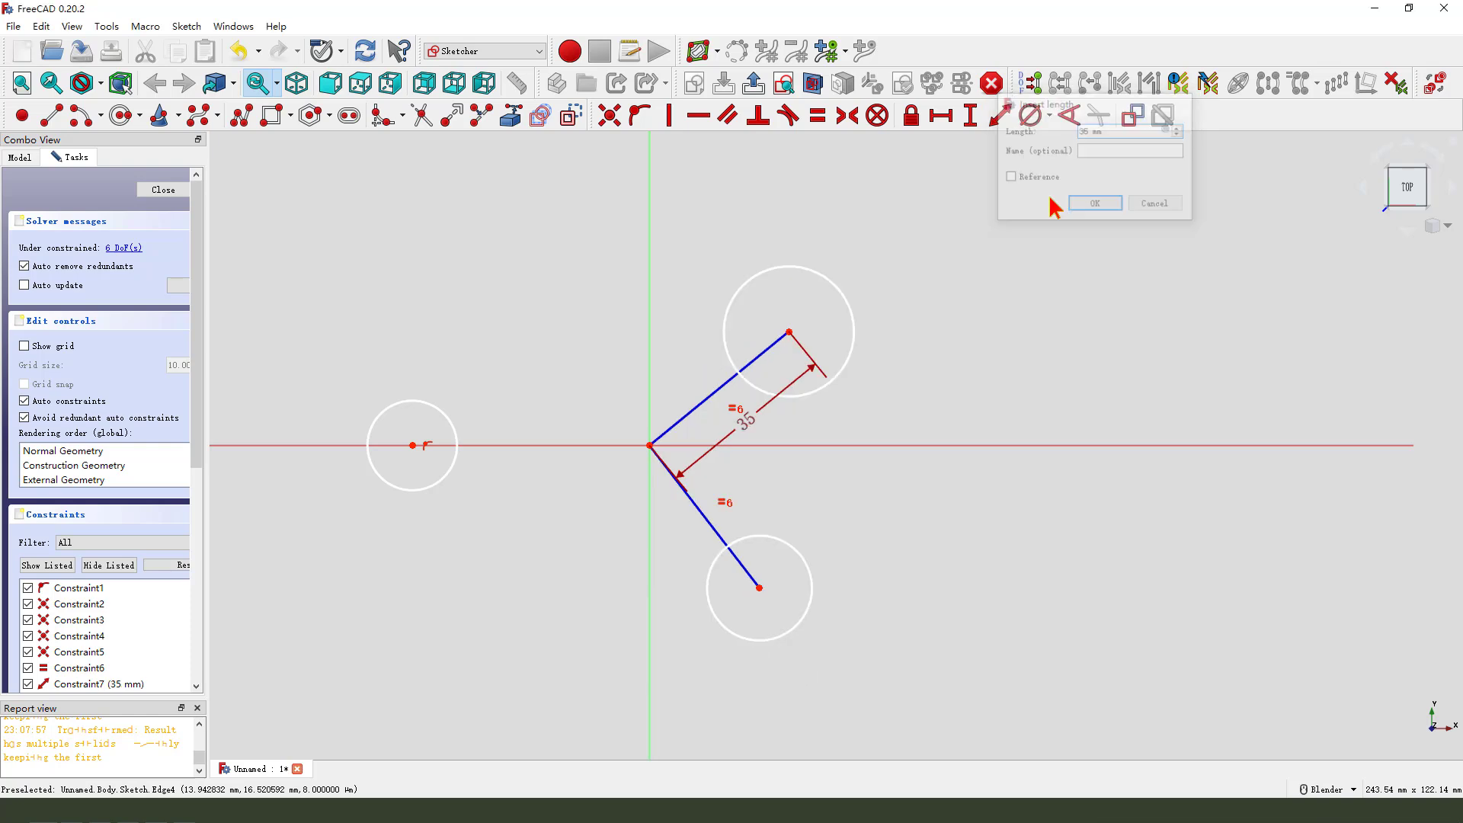
Step: Set a 120° angle between the two centre lines
{"action": "left_click", "coordinate": [720, 390]}
{"action": "left_click", "coordinate": [703, 506]}
{"action": "left_click", "coordinate": [1029, 116]}
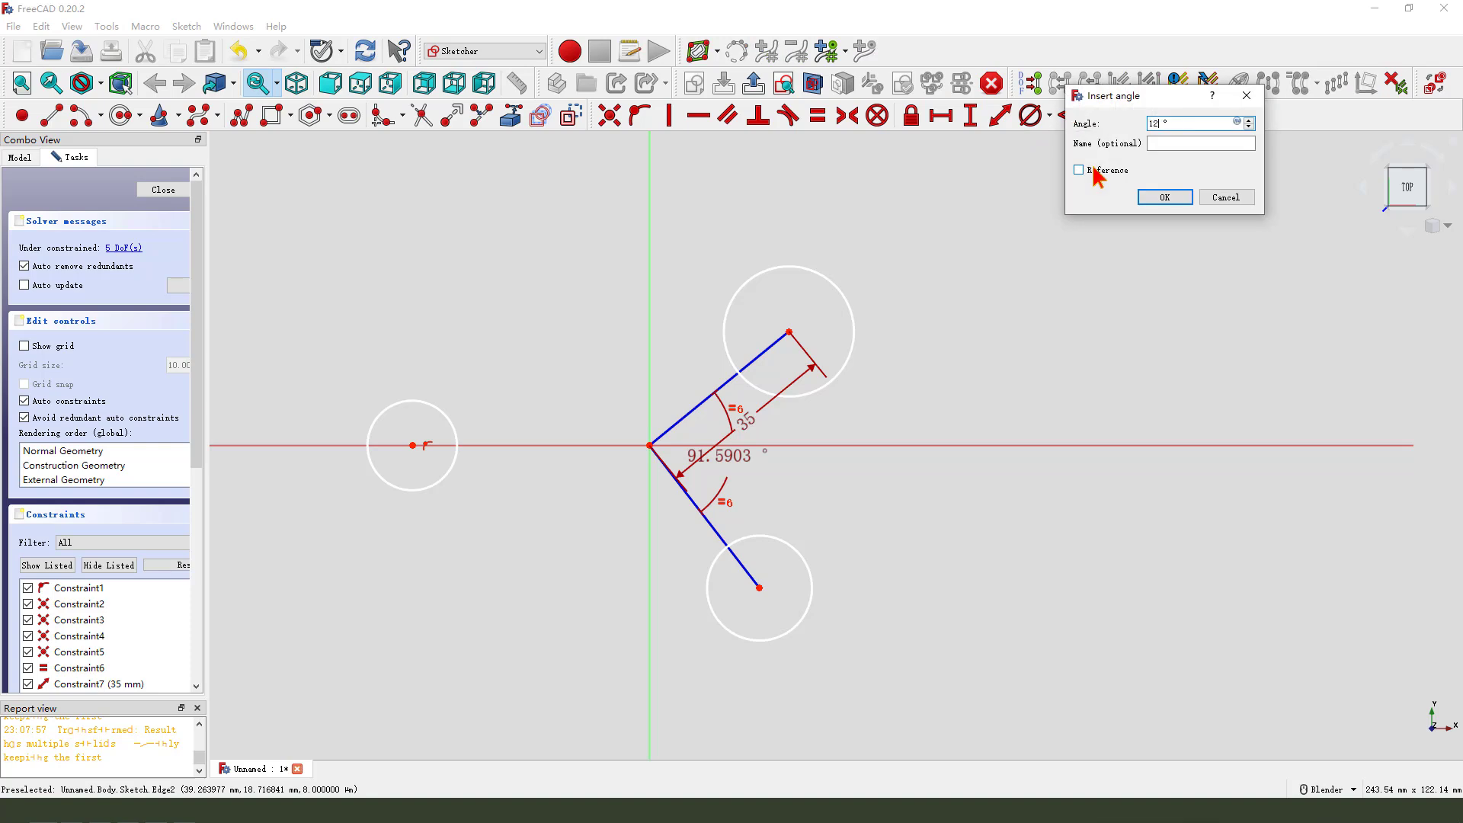
{"action": "key", "text": "Return"}
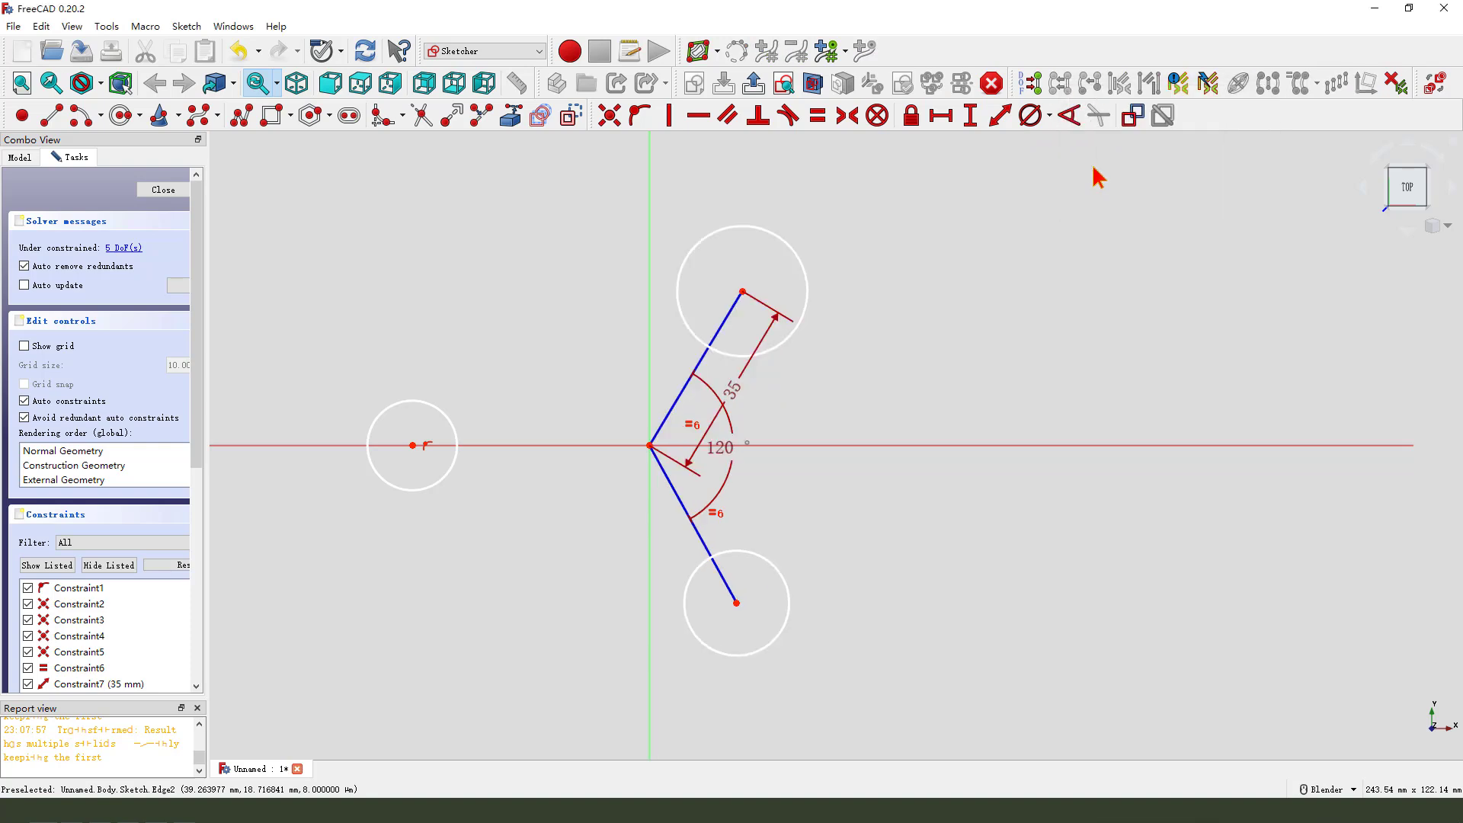
{"action": "left_click", "coordinate": [810, 276]}
{"action": "left_click", "coordinate": [494, 349]}
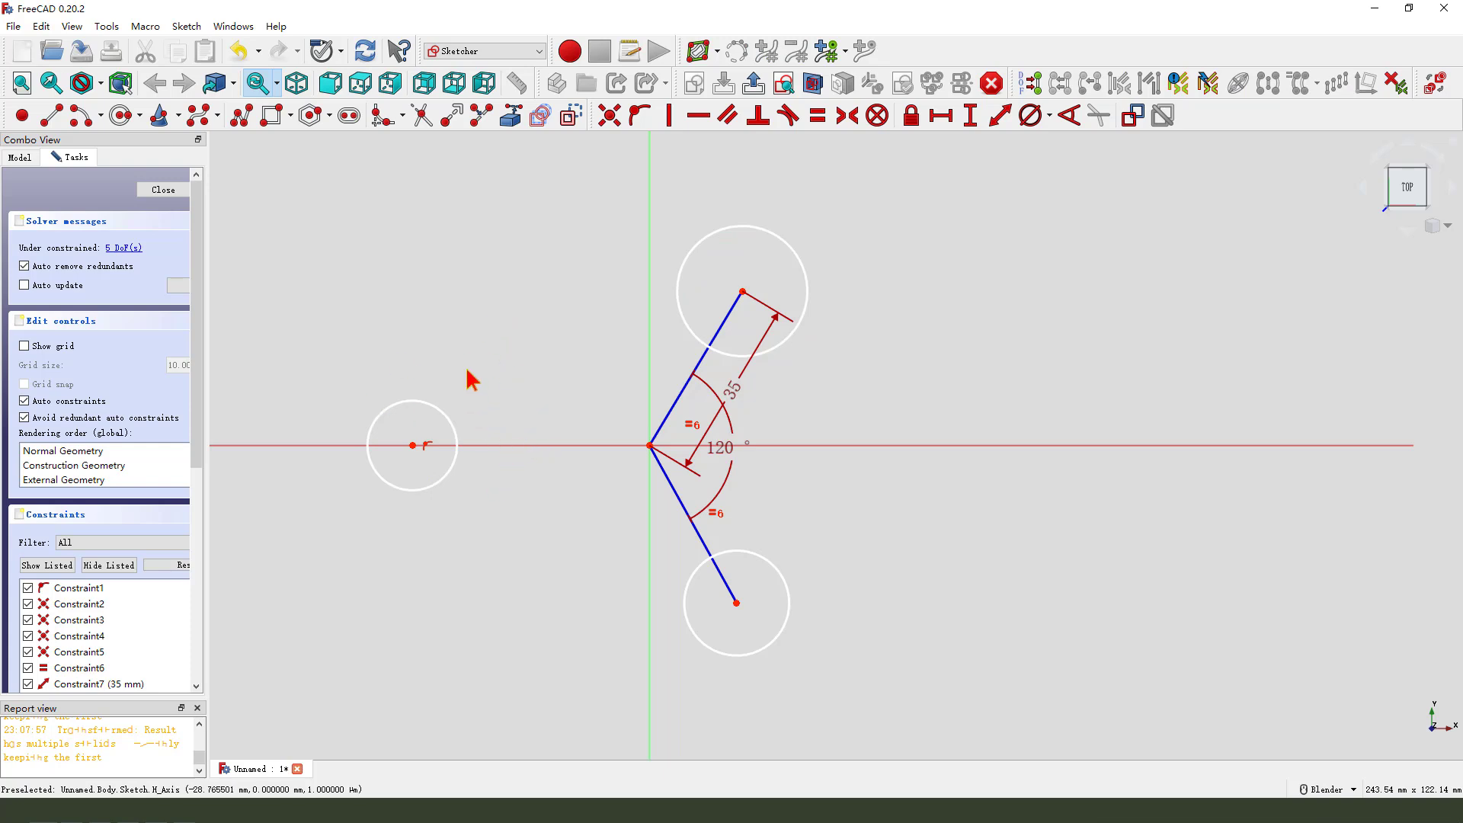
Step: Draw the upper-left and lower-left edge pairs and a two-segment right edge between the circles
{"action": "left_click", "coordinate": [53, 117]}
{"action": "left_click", "coordinate": [410, 402]}
{"action": "left_click", "coordinate": [554, 396]}
{"action": "left_click", "coordinate": [684, 262]}
{"action": "left_click", "coordinate": [622, 367]}
{"action": "left_click", "coordinate": [411, 490]}
{"action": "left_click", "coordinate": [556, 541]}
{"action": "left_click", "coordinate": [702, 638]}
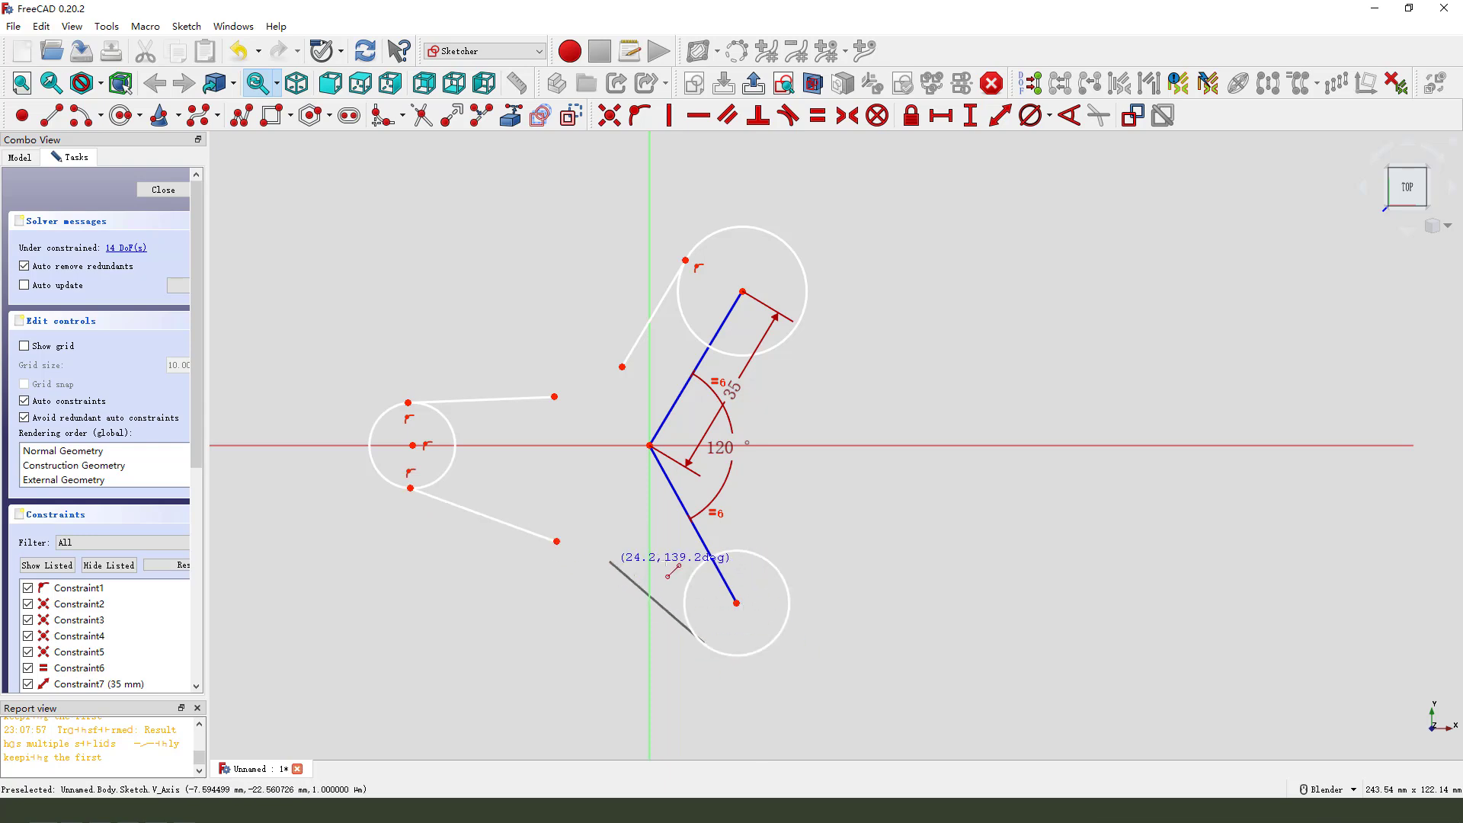
{"action": "left_click", "coordinate": [610, 561]}
{"action": "left_click", "coordinate": [783, 579]}
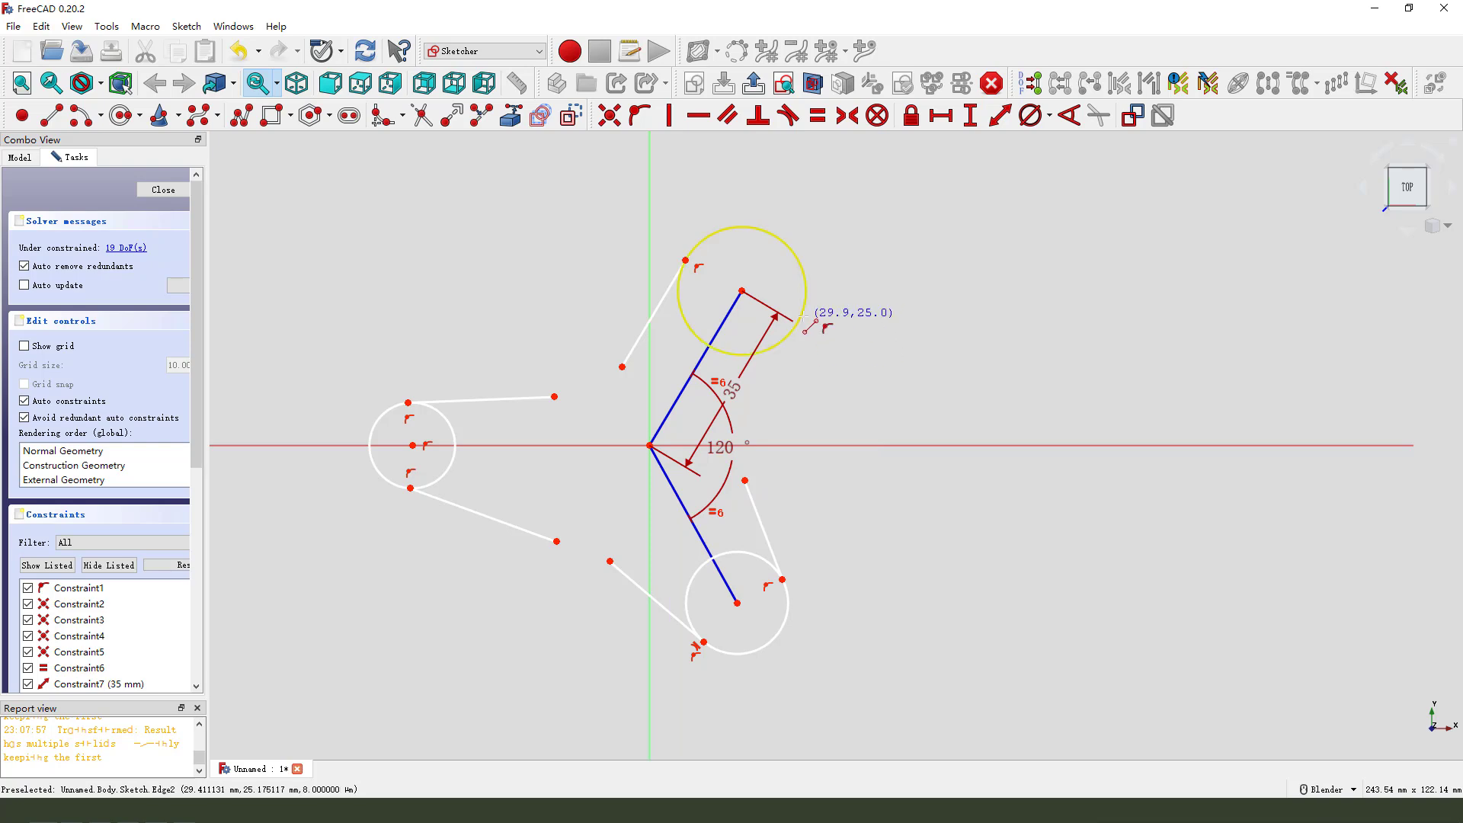
{"action": "left_click", "coordinate": [744, 479]}
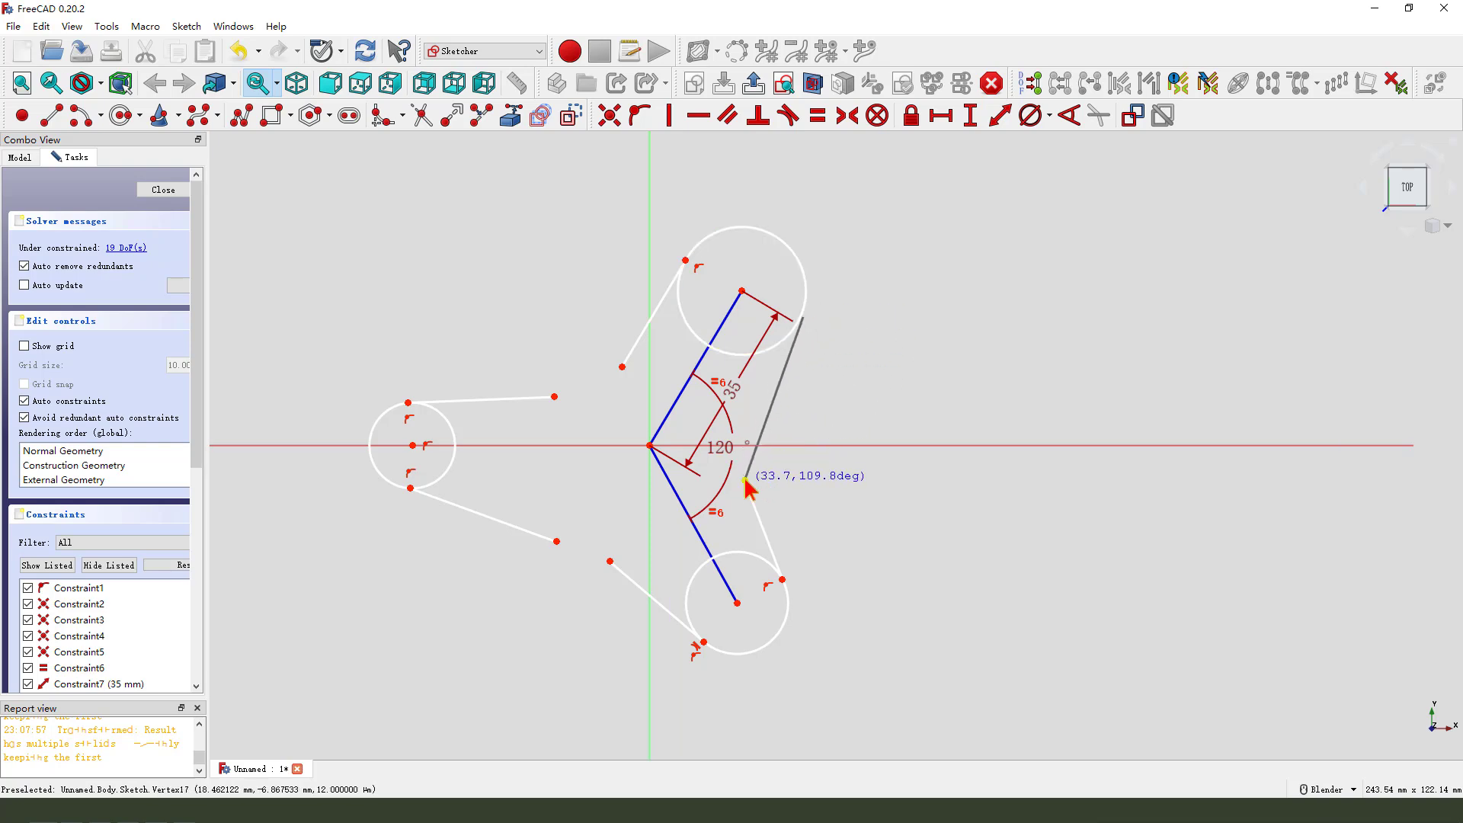
{"action": "left_click", "coordinate": [800, 316]}
Step: Join the upper-left and lower-left endpoint pairs as coincident corners and adjust the corner positions
{"action": "left_click_drag", "start_coordinate": [488, 347], "coordinate": [647, 442]}
{"action": "left_click", "coordinate": [635, 122]}
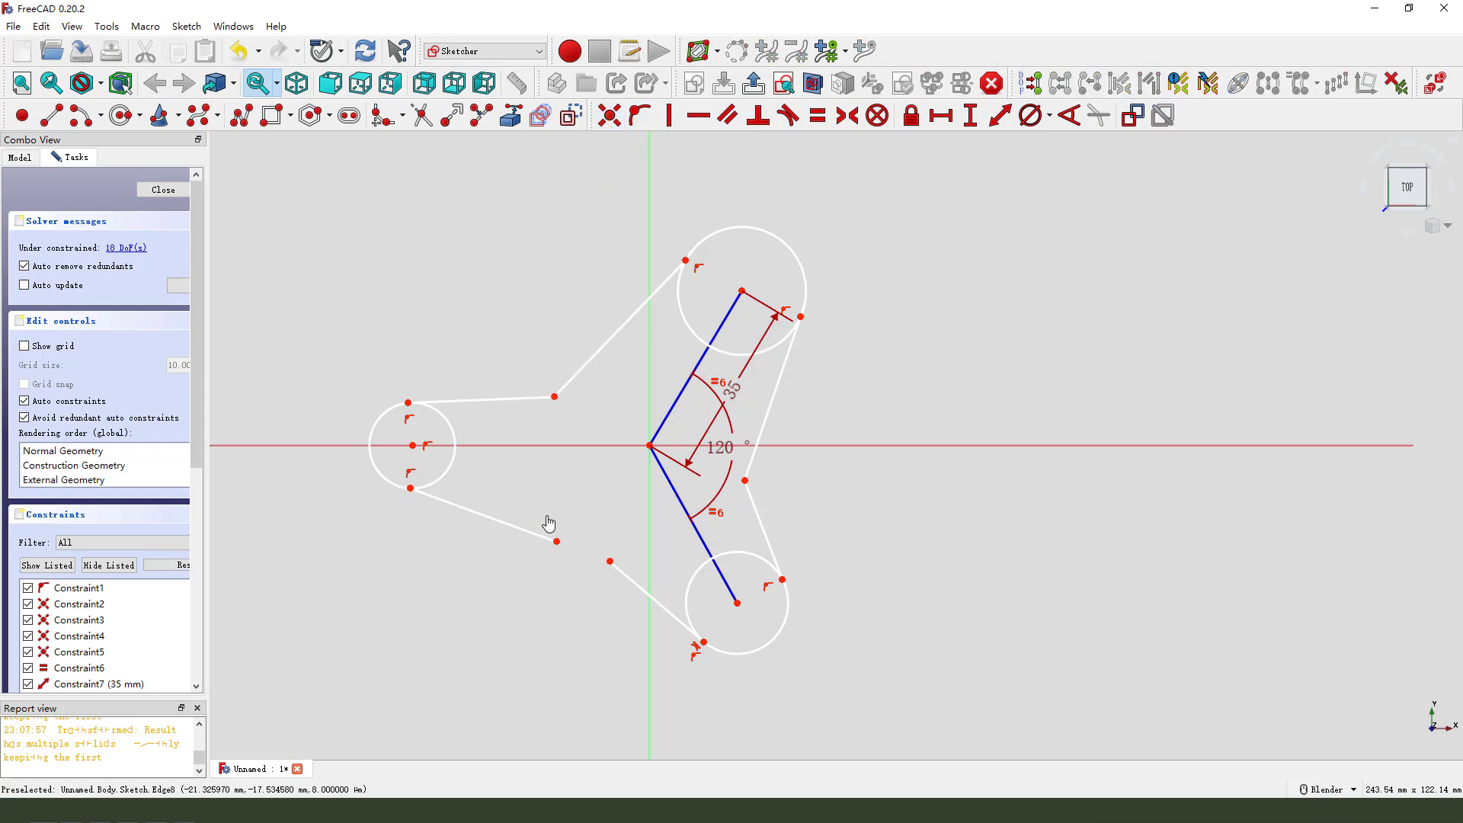
{"action": "left_click_drag", "start_coordinate": [533, 510], "coordinate": [637, 609]}
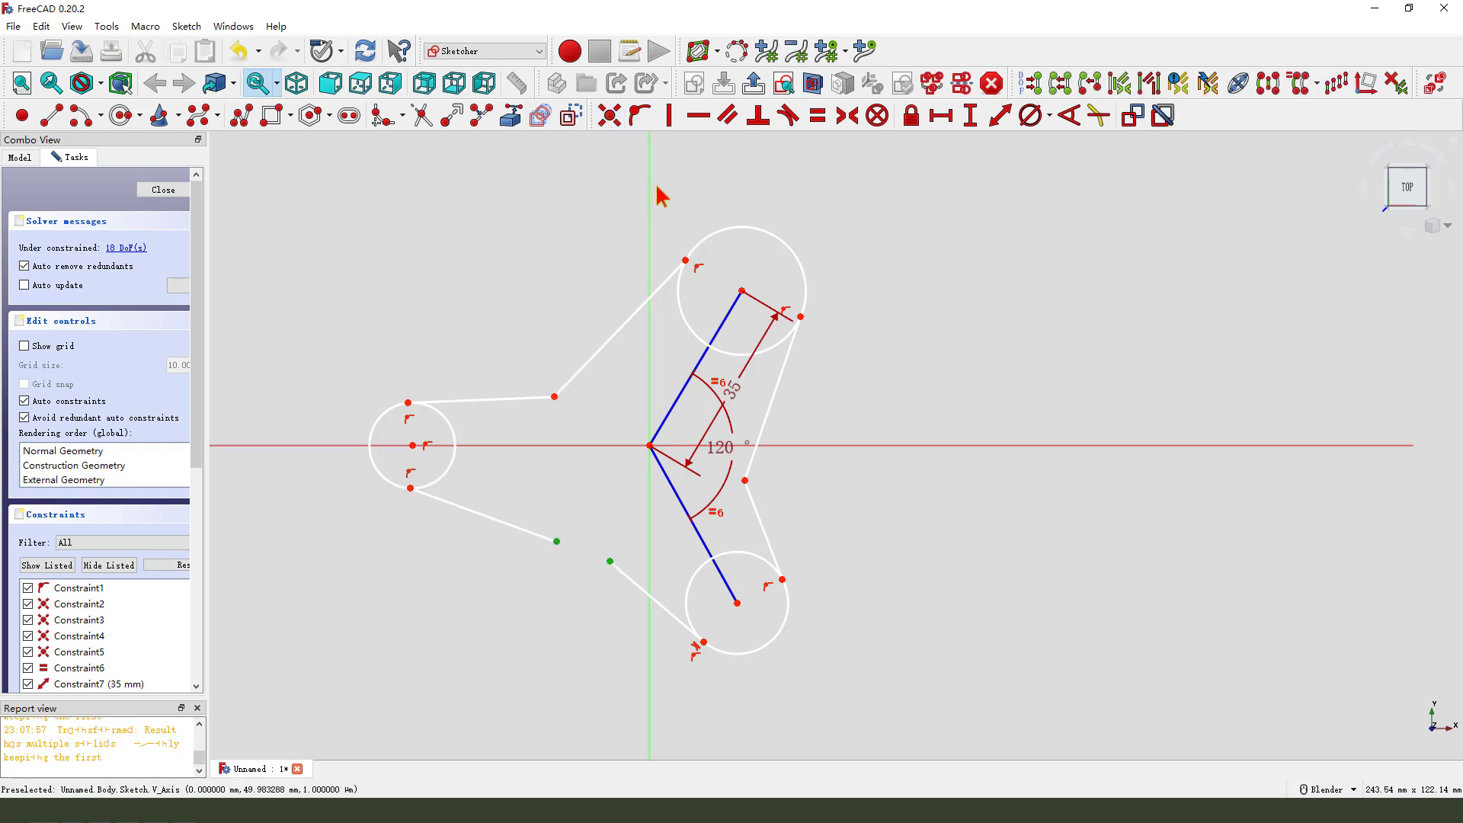
{"action": "left_click", "coordinate": [609, 116]}
{"action": "left_click_drag", "start_coordinate": [554, 396], "coordinate": [599, 397]}
{"action": "left_click_drag", "start_coordinate": [745, 482], "coordinate": [732, 466]}
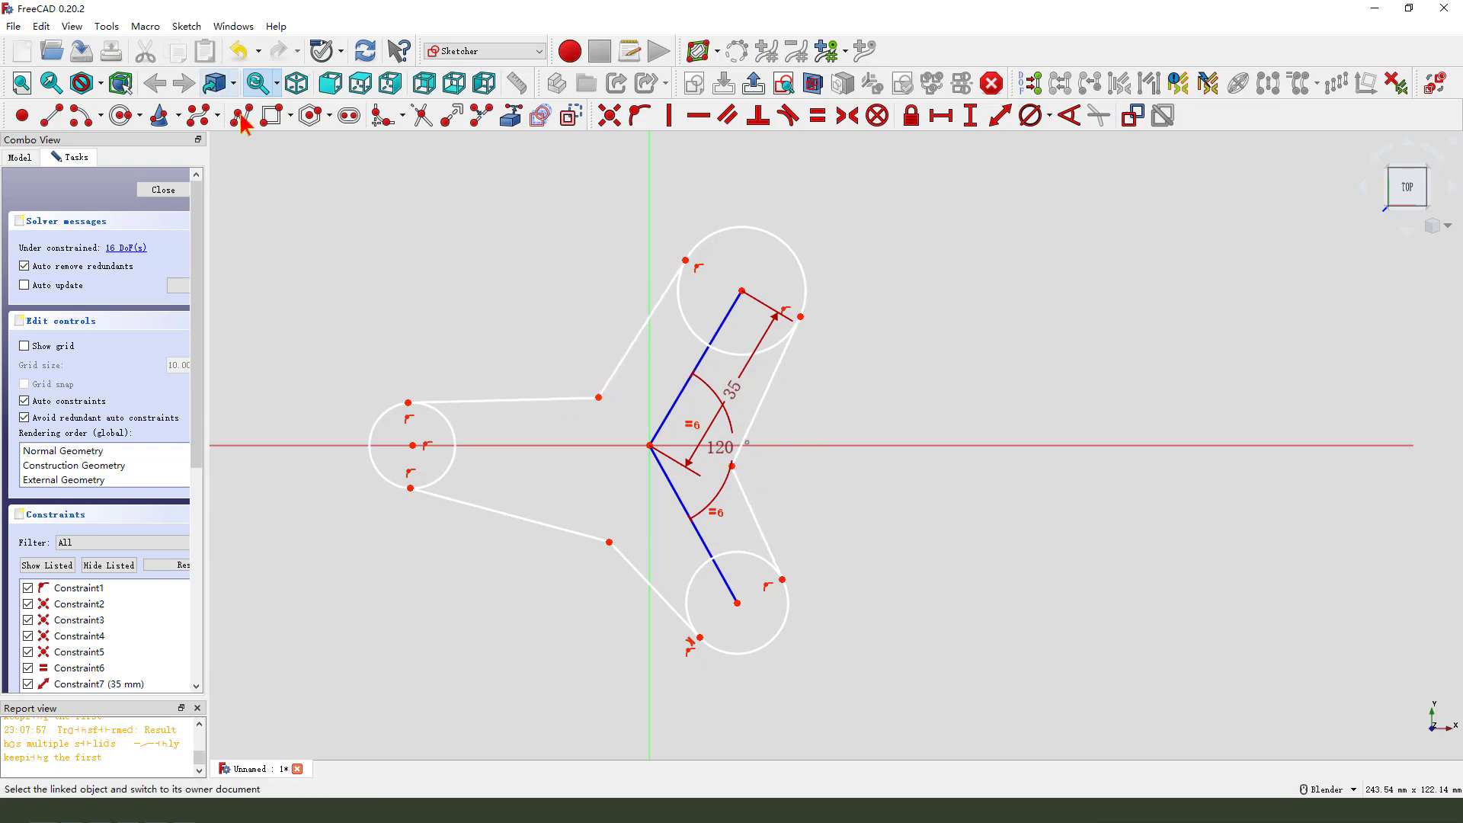
Step: Fillet the upper-left, lower-left and right inner corners and constrain the three fillet arcs equal
{"action": "left_click", "coordinate": [383, 115]}
{"action": "left_click", "coordinate": [613, 385]}
{"action": "left_click", "coordinate": [585, 399]}
{"action": "left_click", "coordinate": [610, 545]}
{"action": "left_click", "coordinate": [630, 564]}
{"action": "left_click", "coordinate": [741, 485]}
{"action": "left_click", "coordinate": [757, 413]}
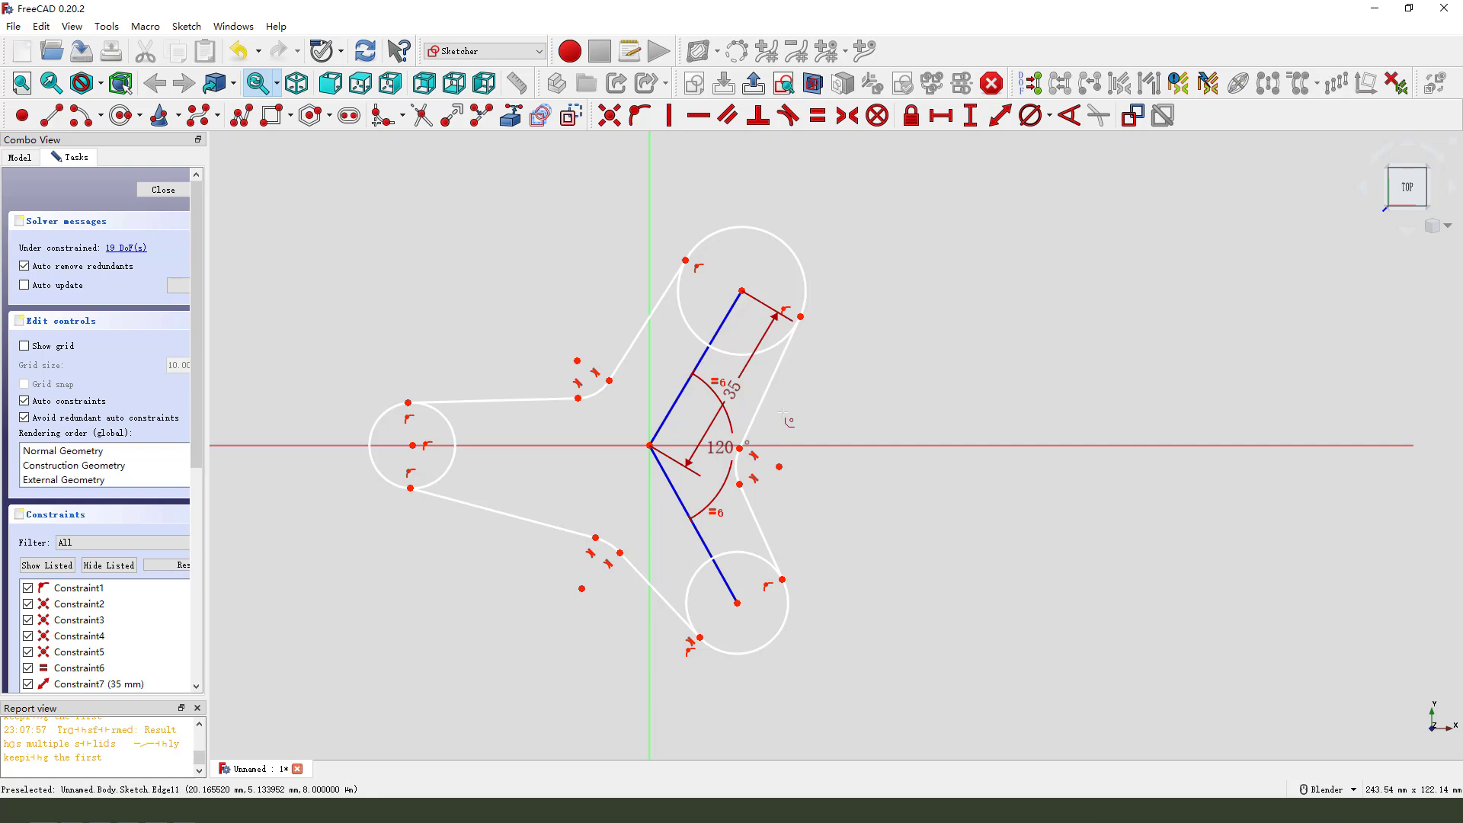
{"action": "left_click", "coordinate": [739, 472]}
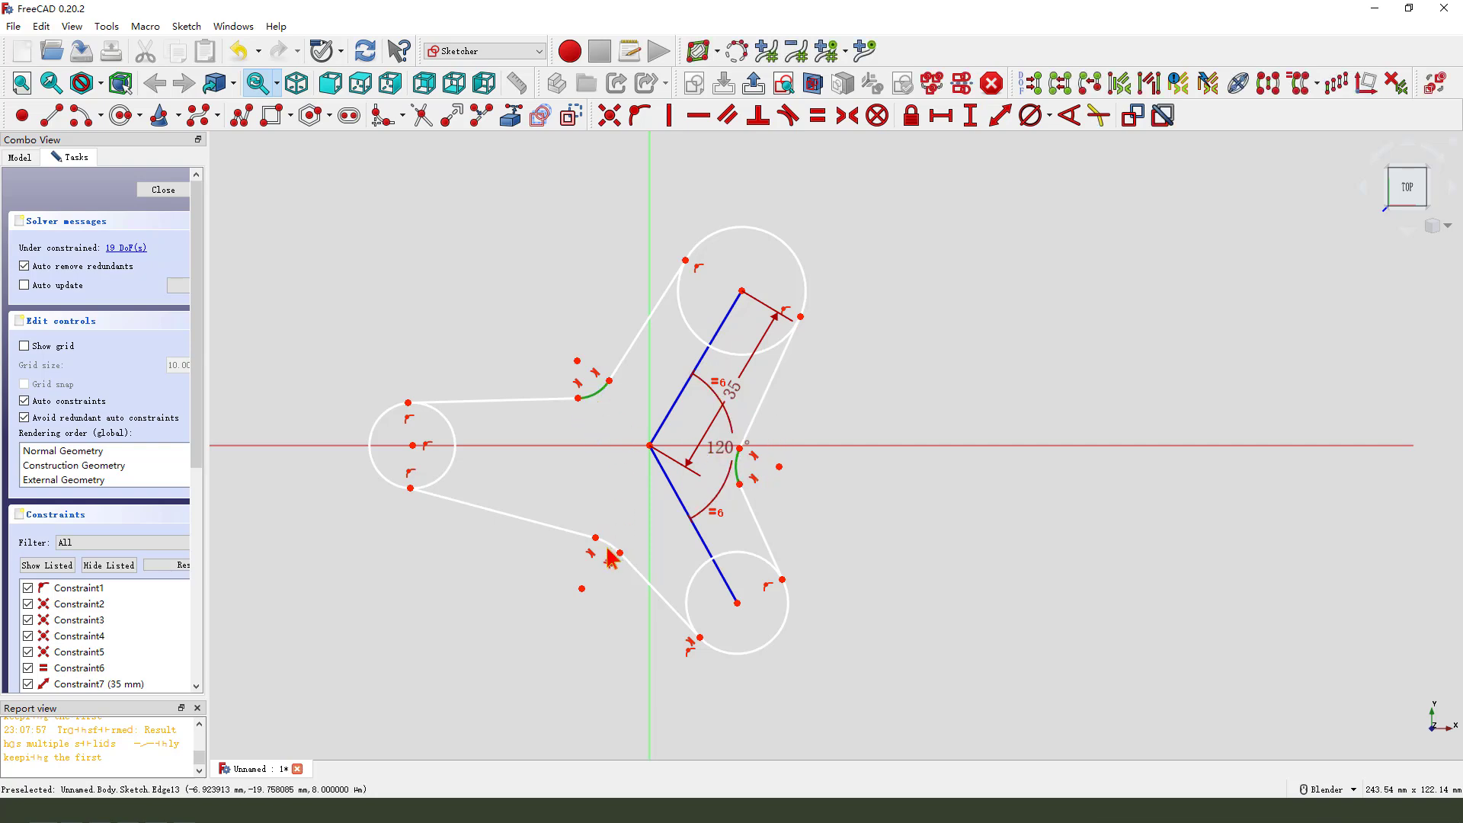
{"action": "left_click", "coordinate": [817, 117]}
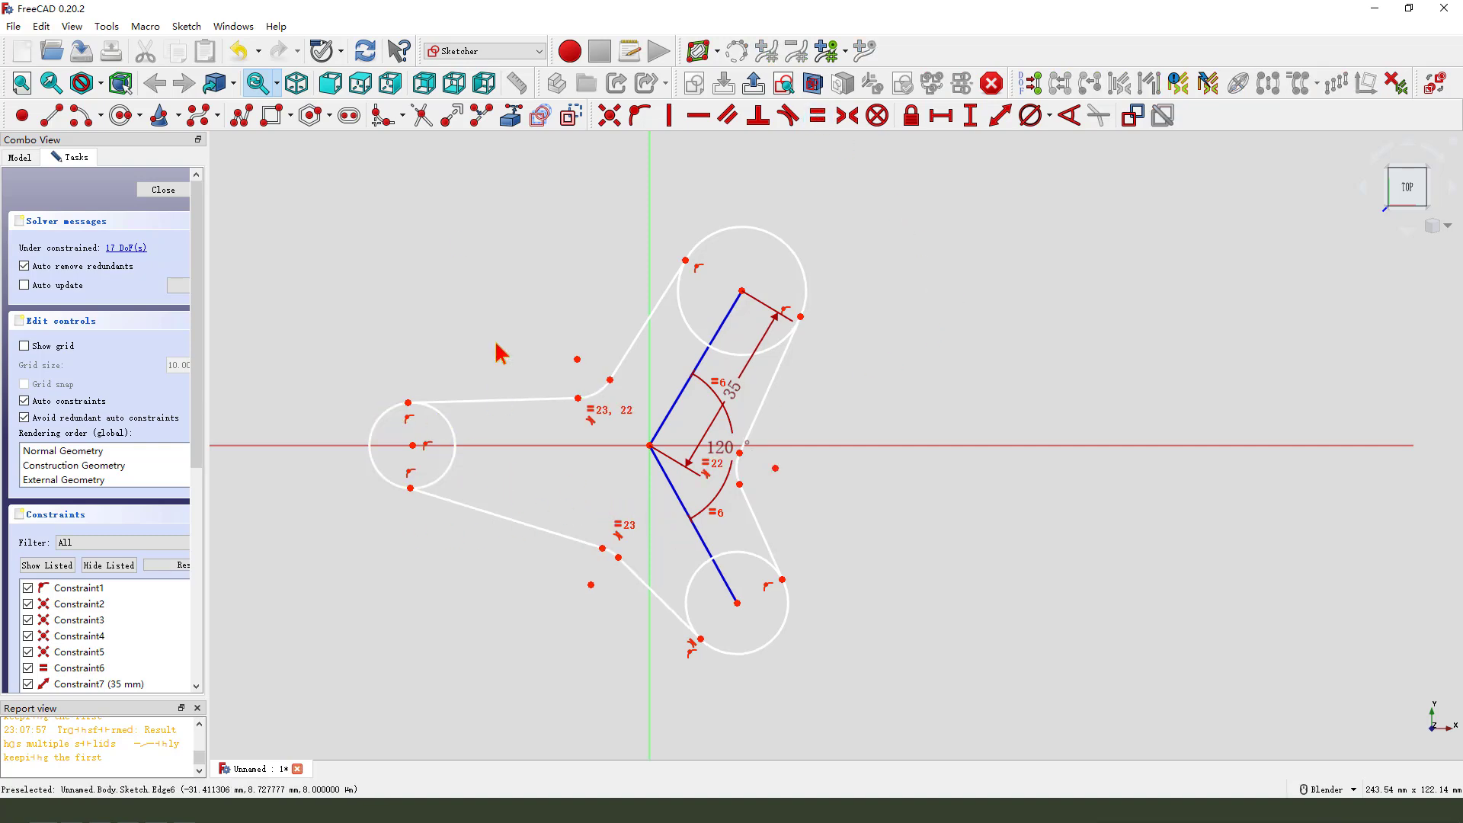
Step: Trim away the inner portions of the left, upper and lower circles
{"action": "left_click", "coordinate": [421, 118]}
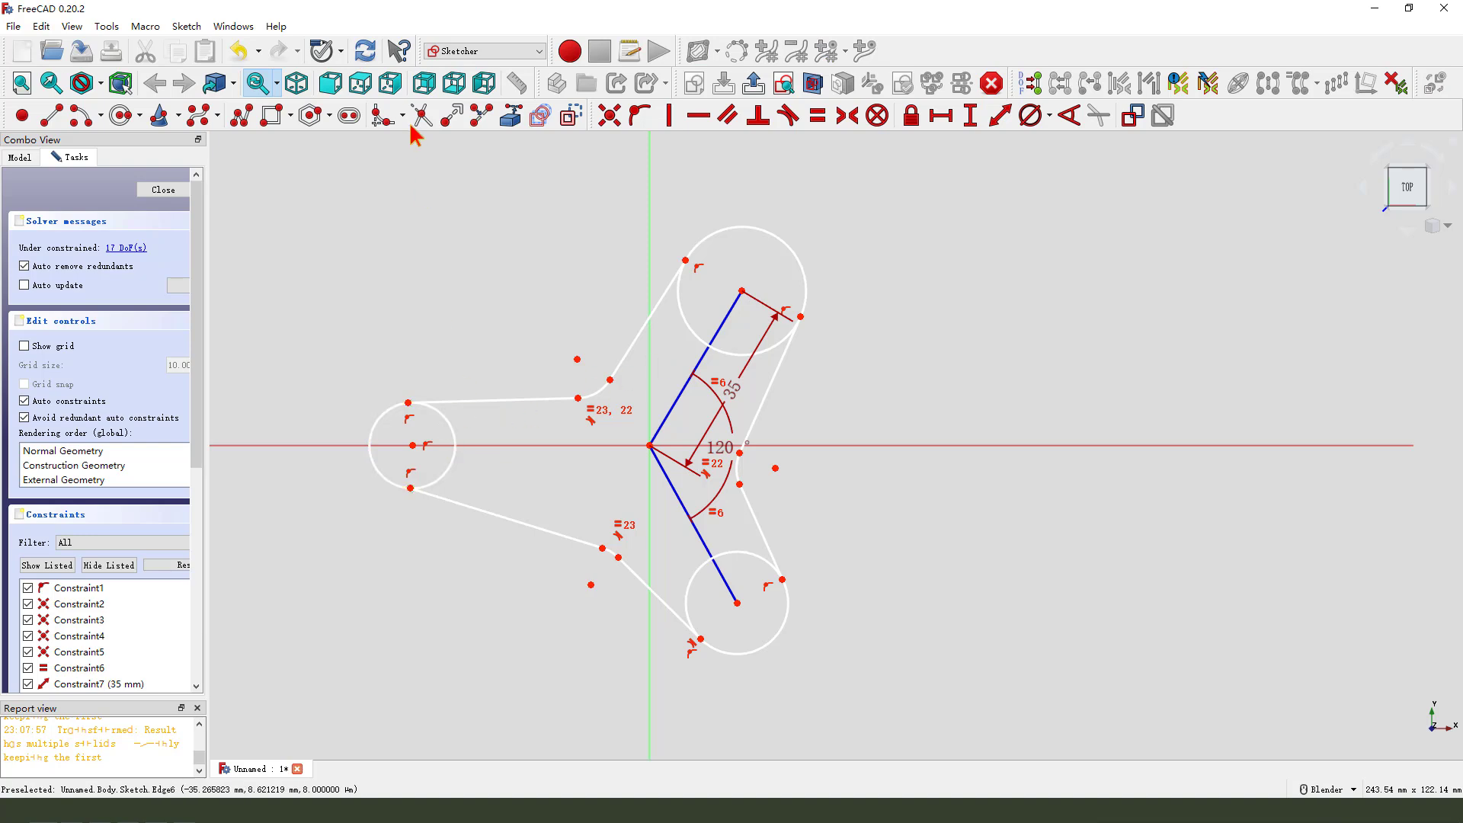
{"action": "left_click", "coordinate": [454, 449]}
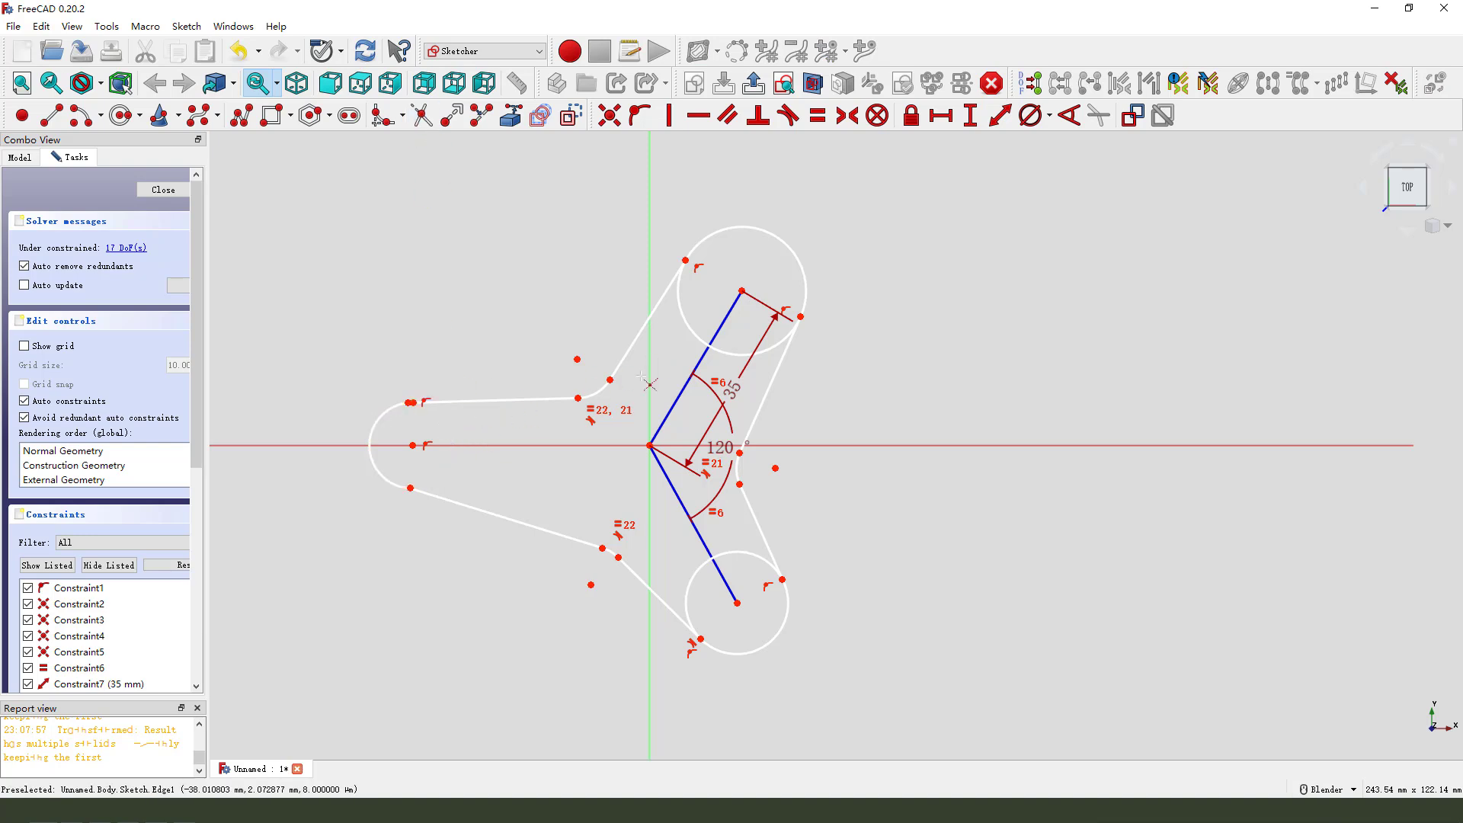
{"action": "left_click", "coordinate": [735, 359]}
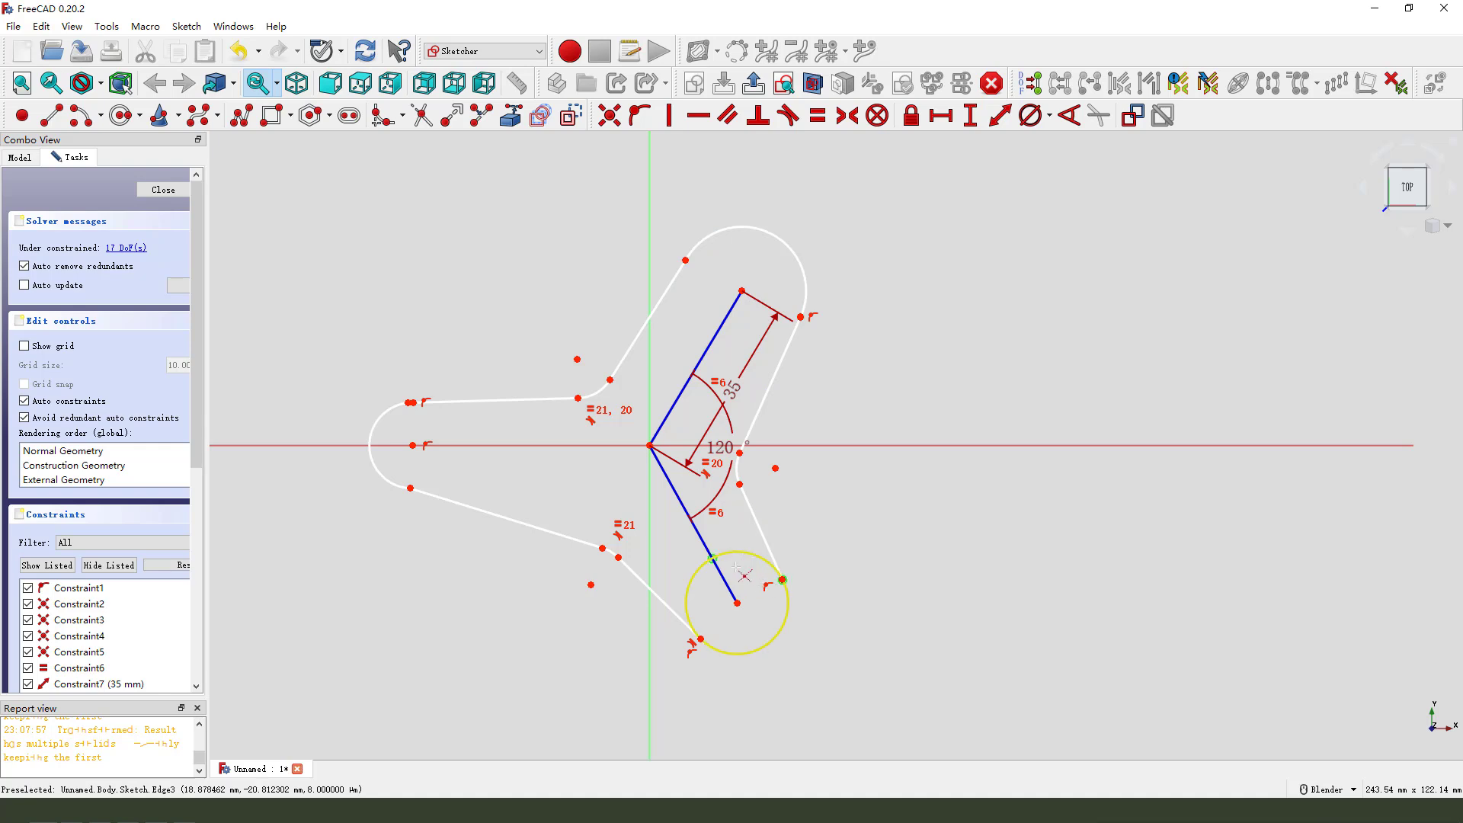
{"action": "left_click", "coordinate": [698, 583]}
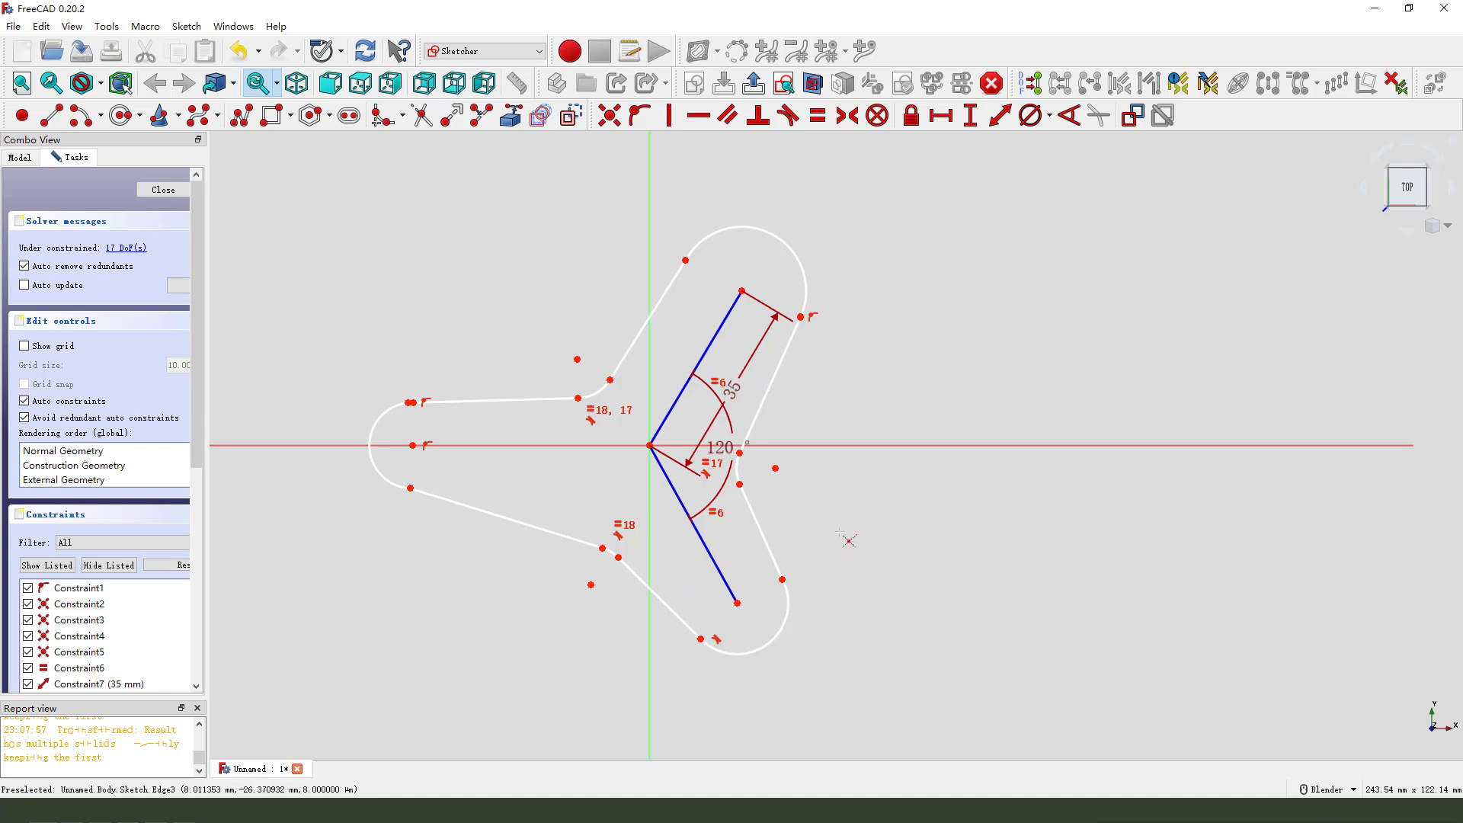
{"action": "right_click", "coordinate": [385, 429]}
Step: Constrain the left, upper and lower end arcs to equal radius
{"action": "left_click", "coordinate": [384, 428]}
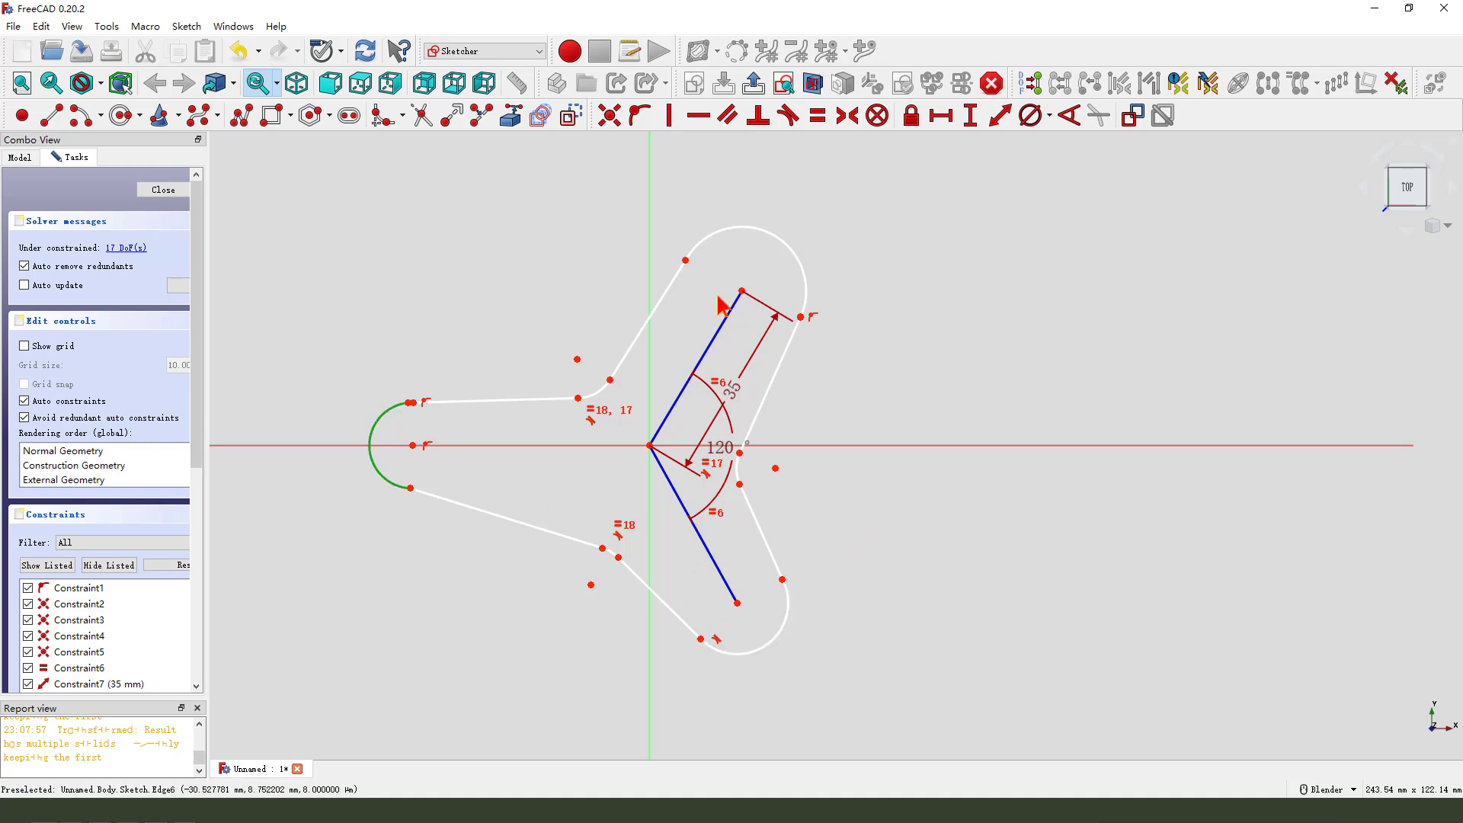
{"action": "left_click", "coordinate": [785, 241]}
{"action": "left_click", "coordinate": [779, 634]}
{"action": "left_click", "coordinate": [818, 115]}
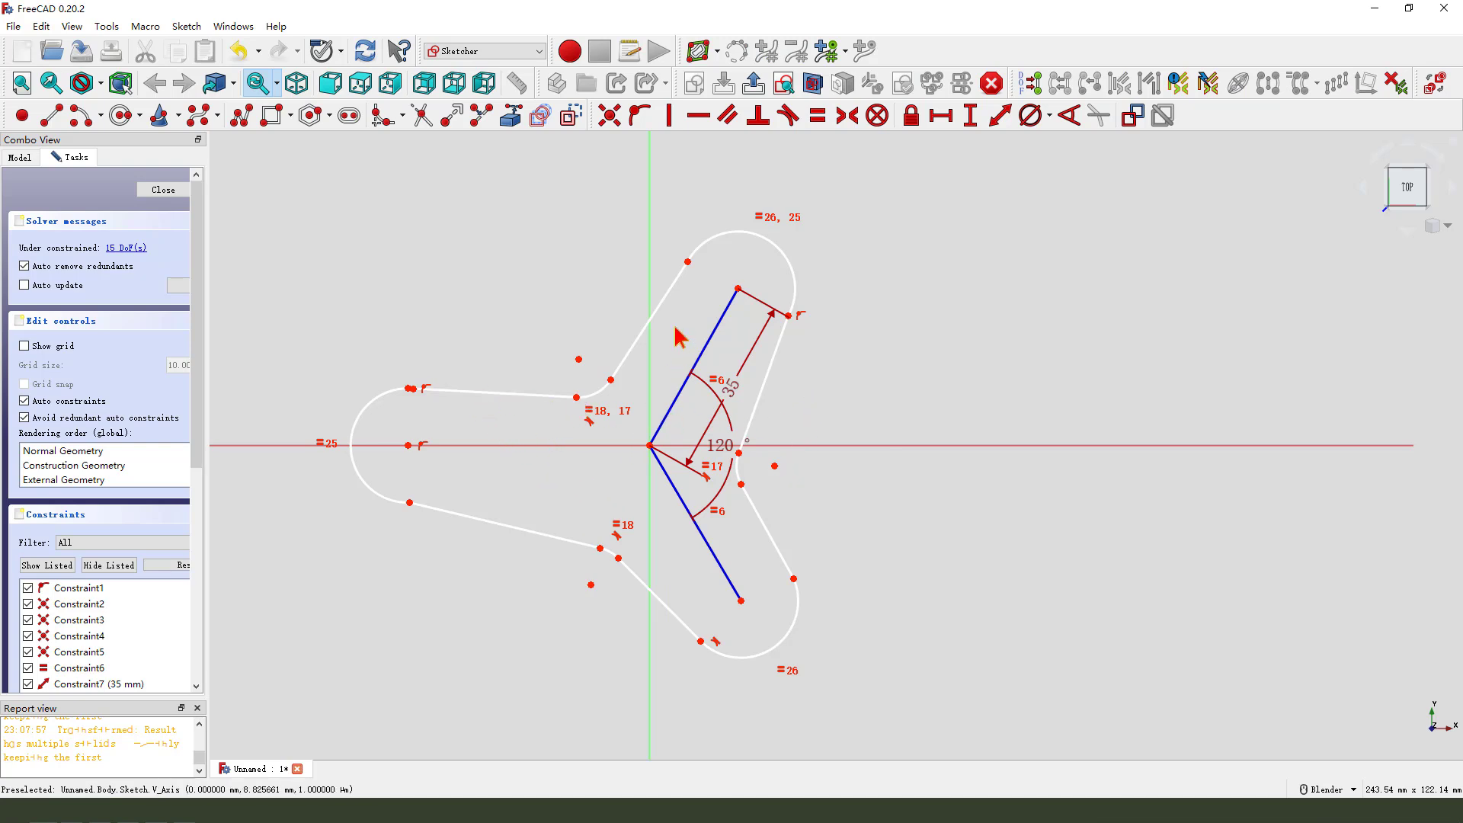
Step: Set 22° angles between each pair of arm side lines
{"action": "left_click", "coordinate": [680, 292]}
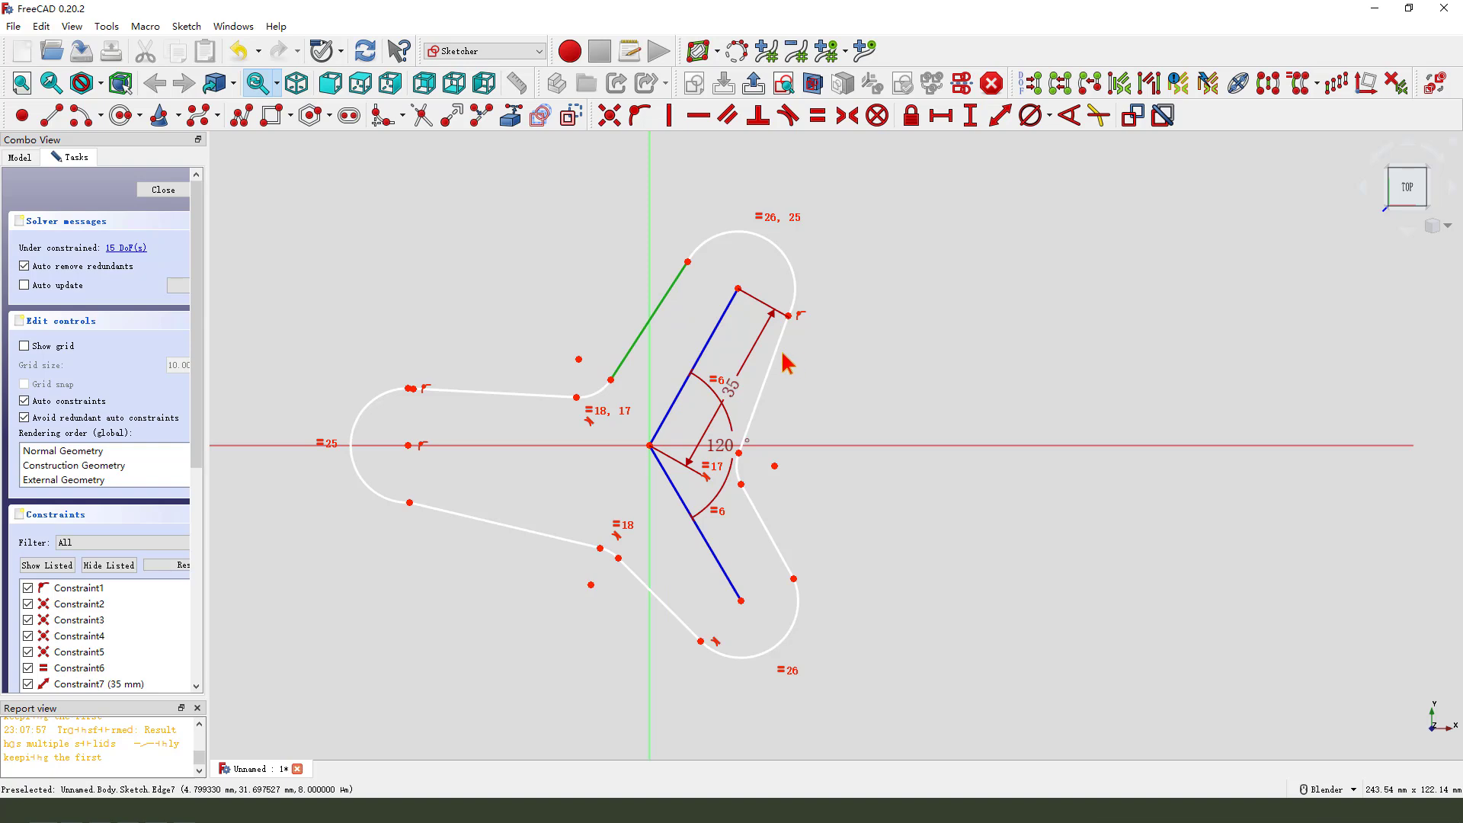
{"action": "left_click", "coordinate": [775, 352]}
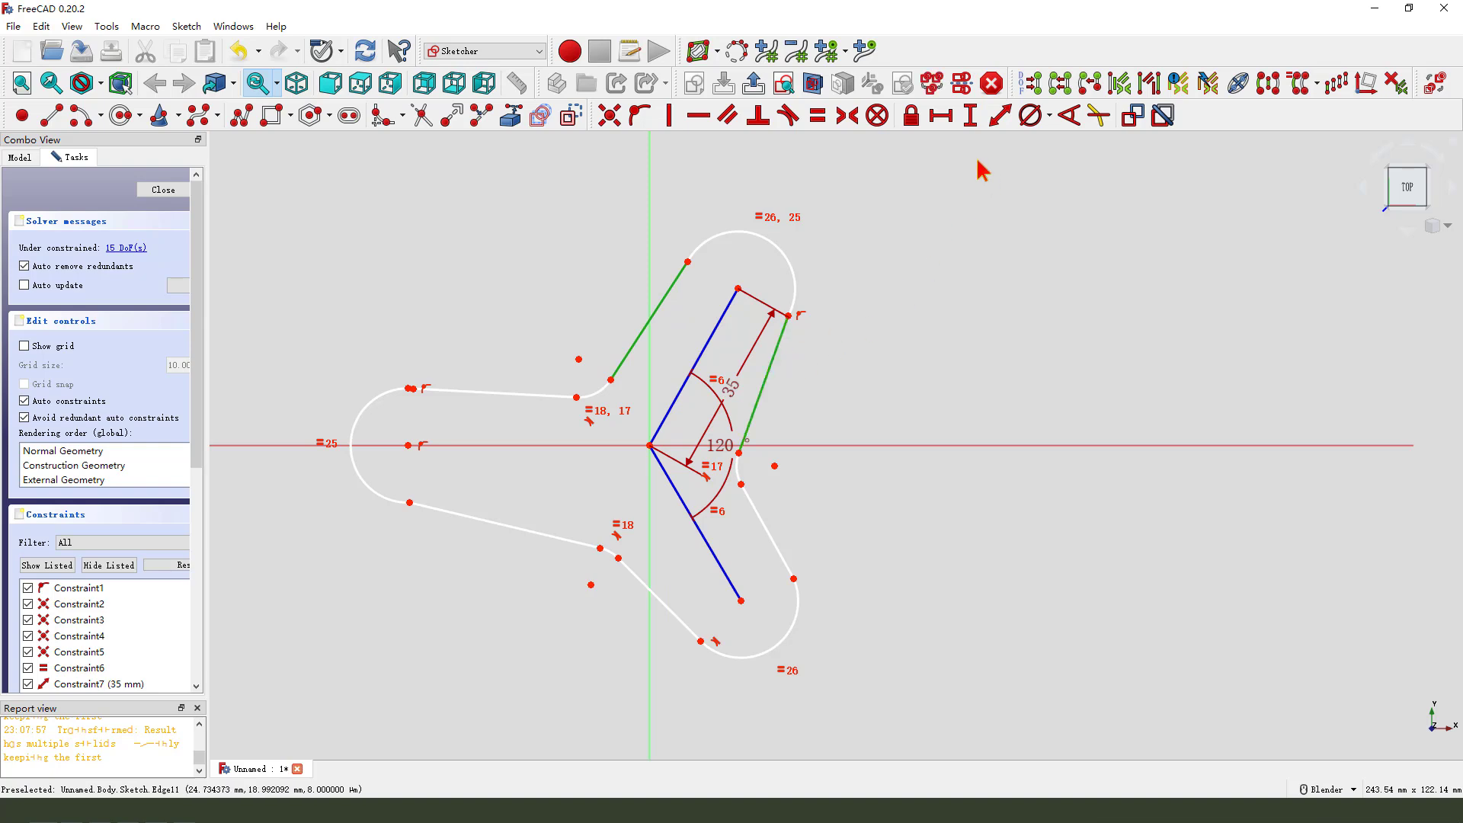
{"action": "left_click", "coordinate": [1069, 115]}
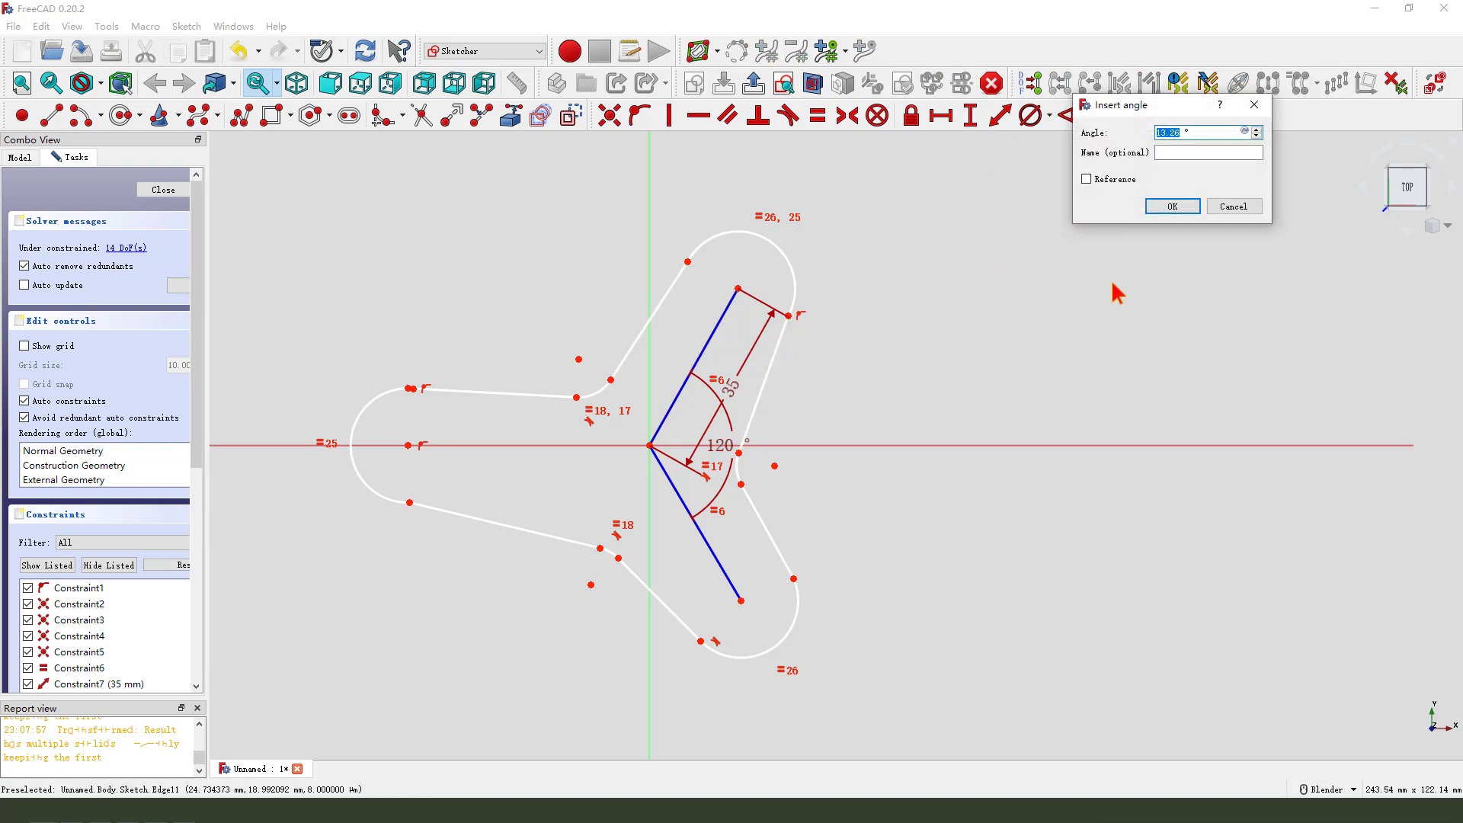
{"action": "key", "text": "Return"}
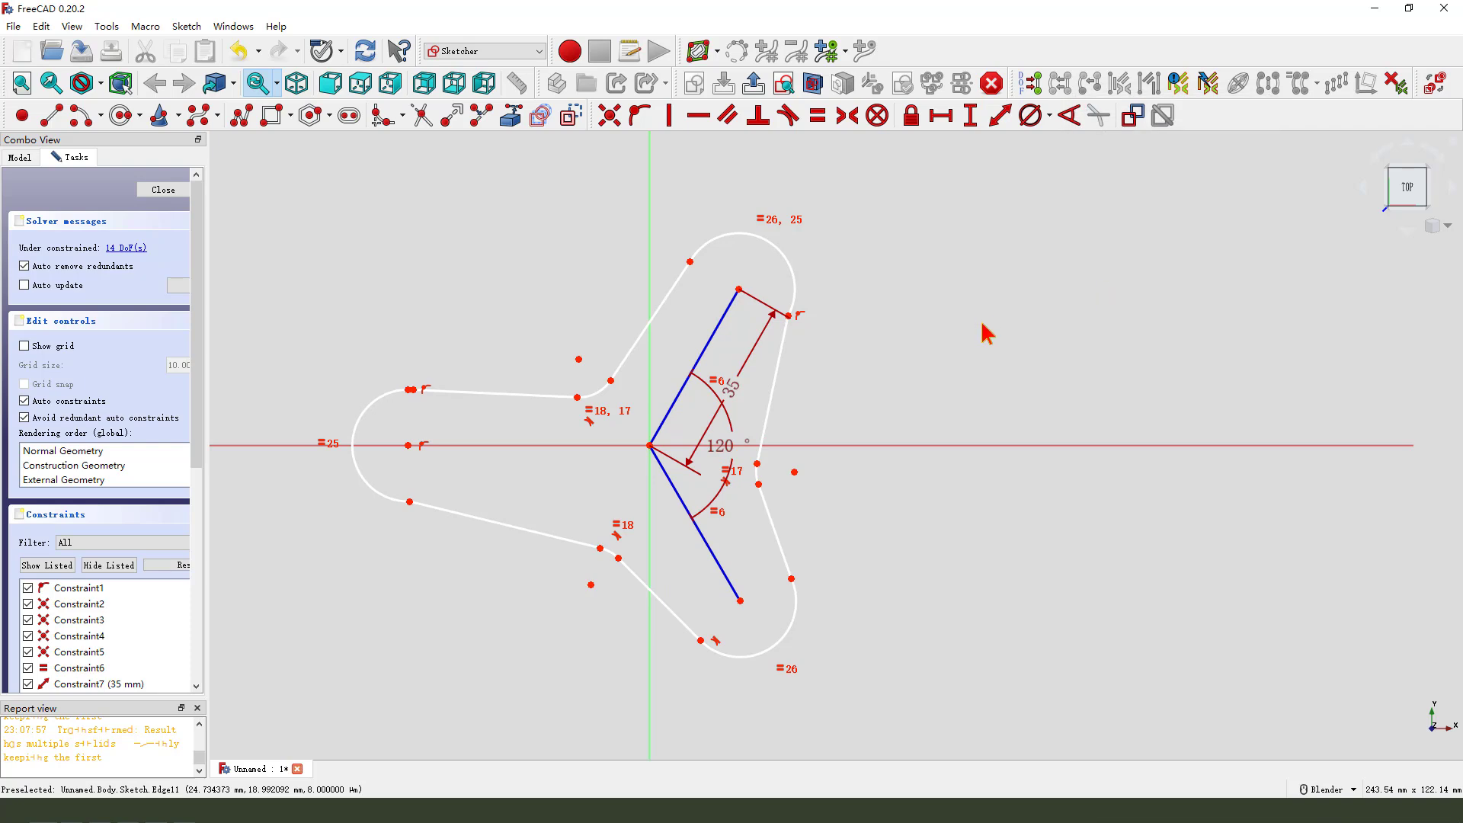
{"action": "left_click", "coordinate": [542, 396]}
{"action": "left_click", "coordinate": [493, 521]}
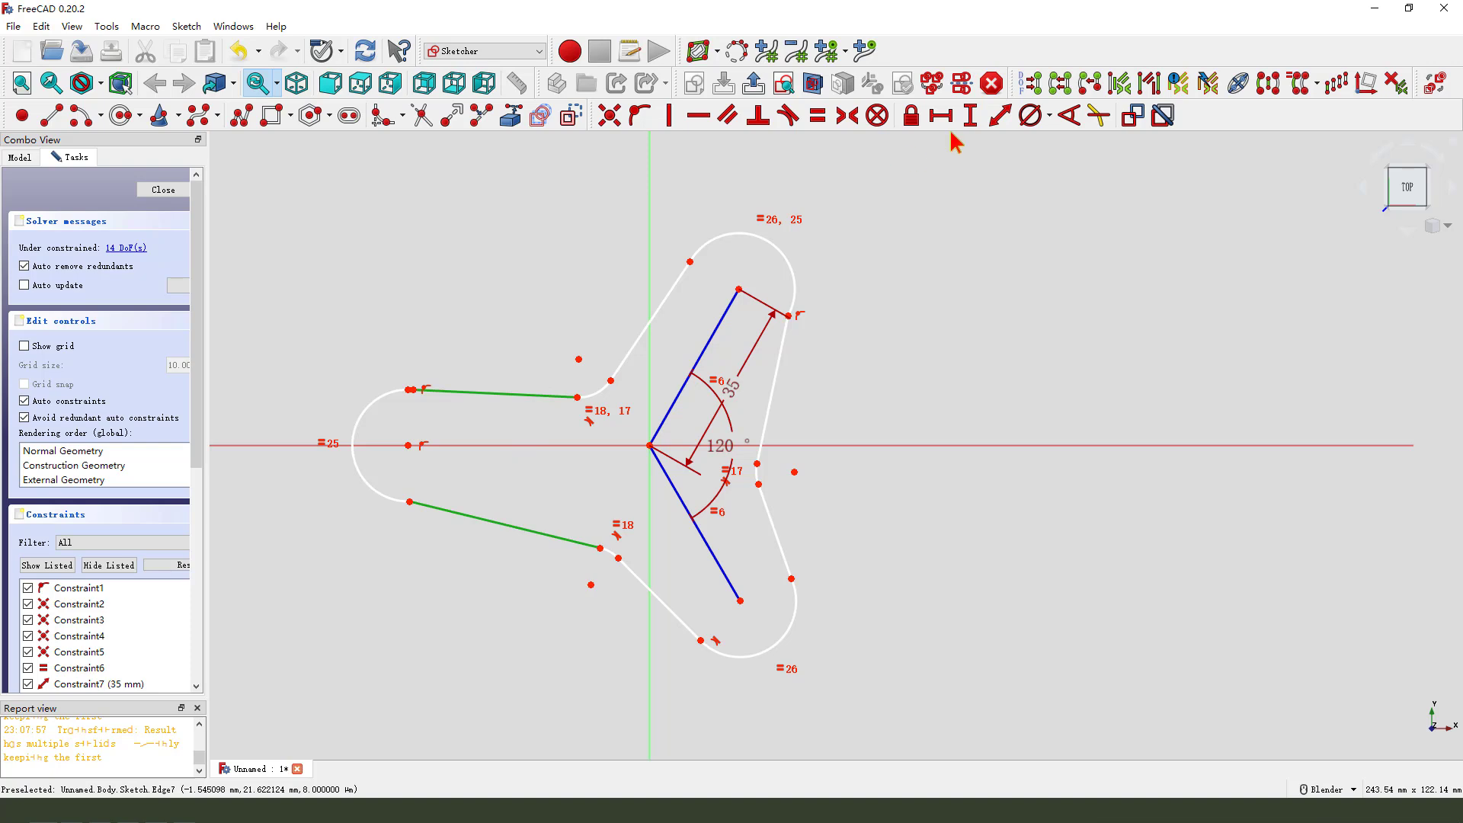
{"action": "left_click", "coordinate": [1069, 115]}
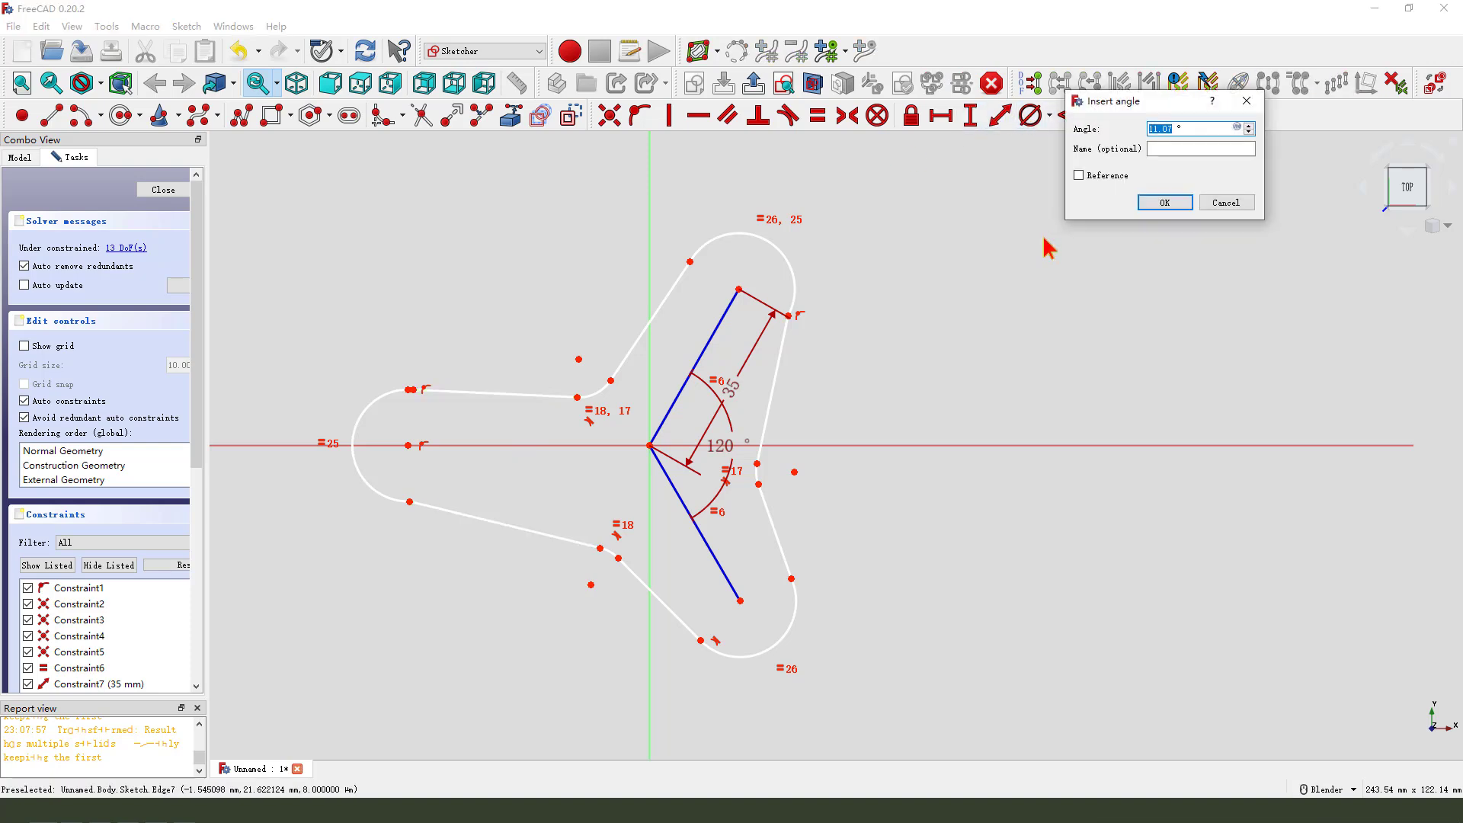
{"action": "key", "text": "Return"}
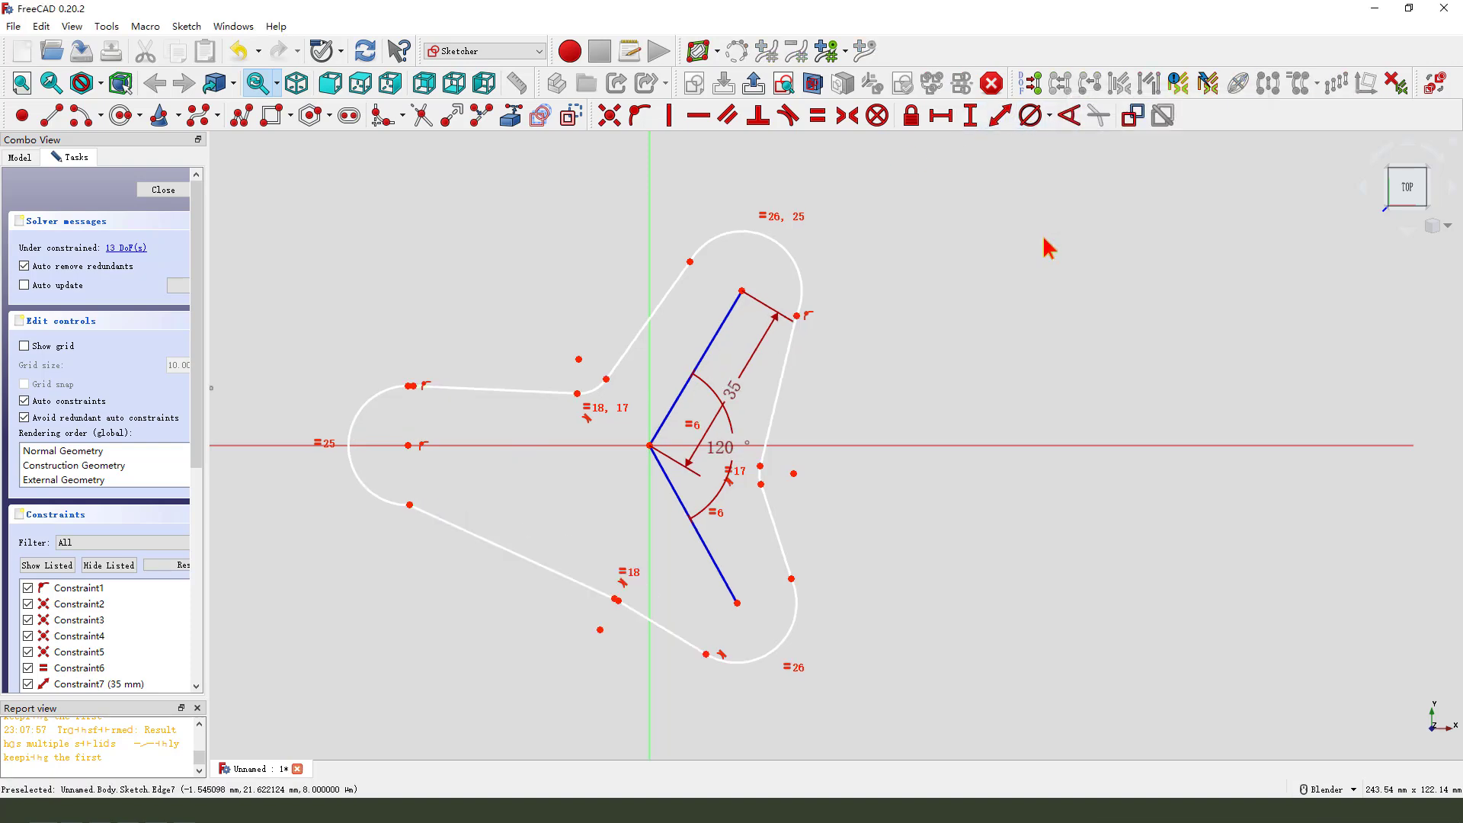
{"action": "left_click", "coordinate": [635, 616]}
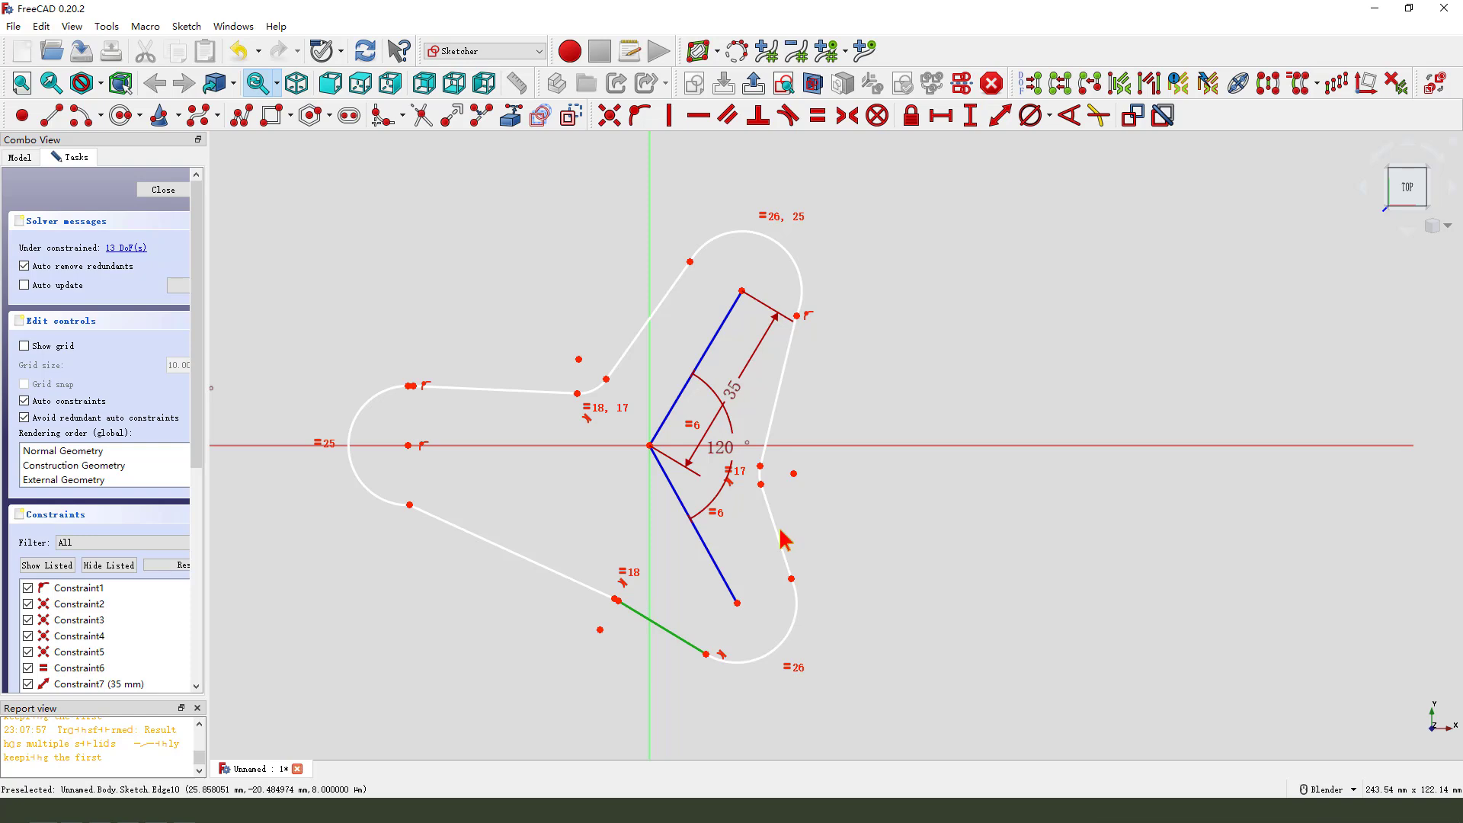
{"action": "left_click", "coordinate": [1070, 115]}
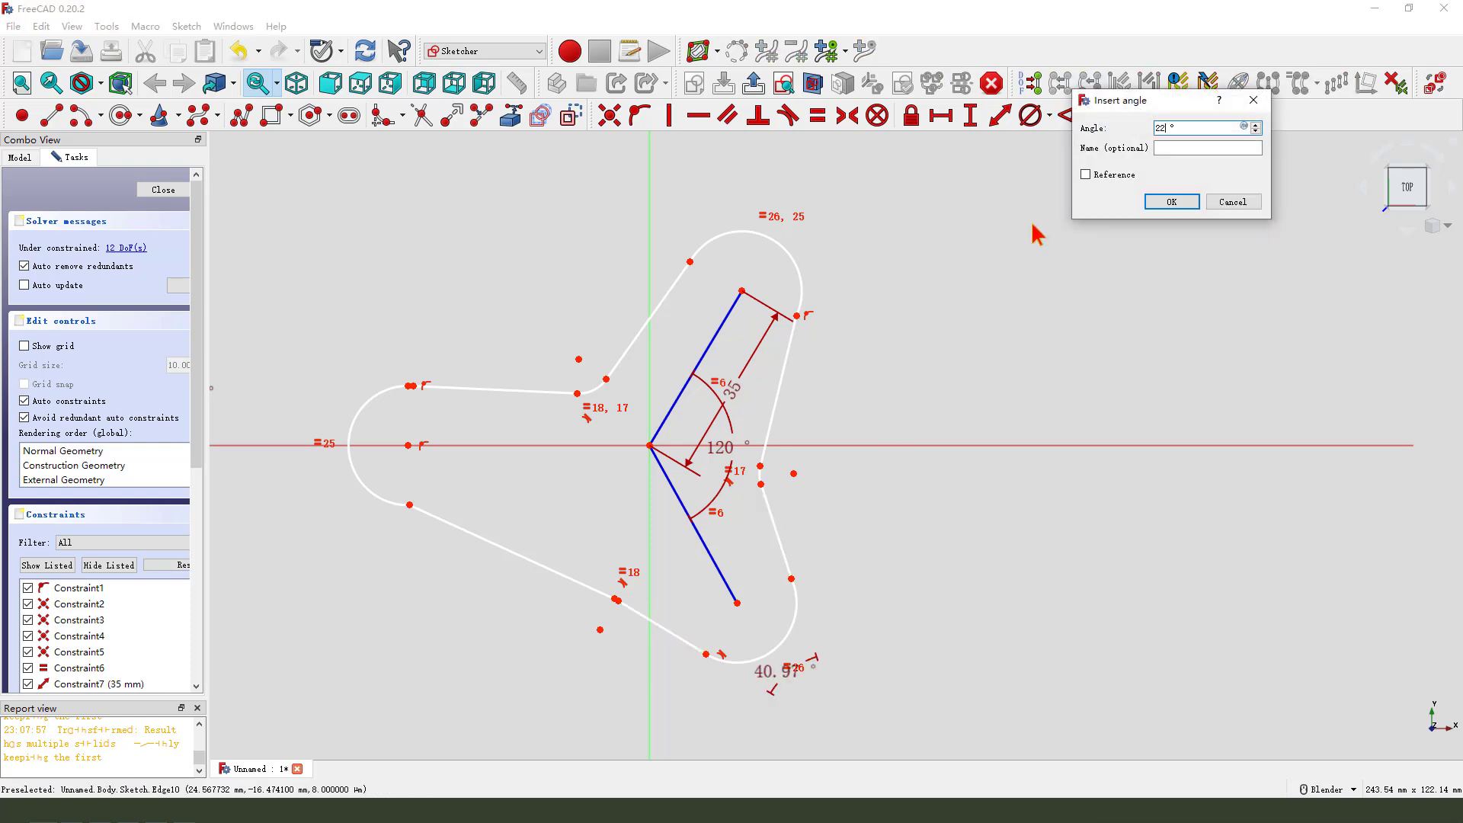
{"action": "key", "text": "Return"}
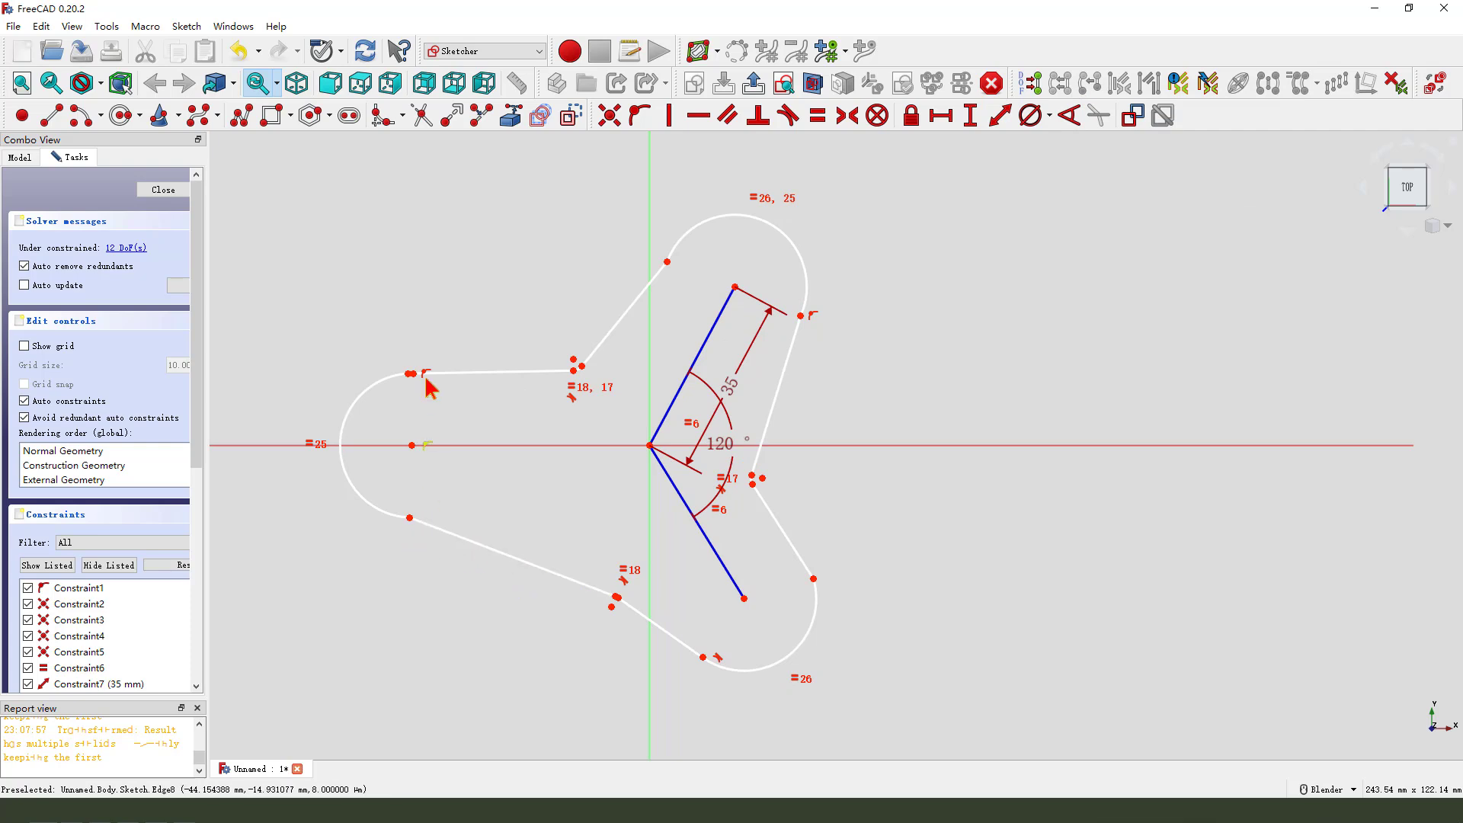
Step: Make the left, lower-right and top end arcs tangent to their adjoining lines
{"action": "scroll", "coordinate": [427, 389], "scroll_direction": "up", "scroll_amount": 3}
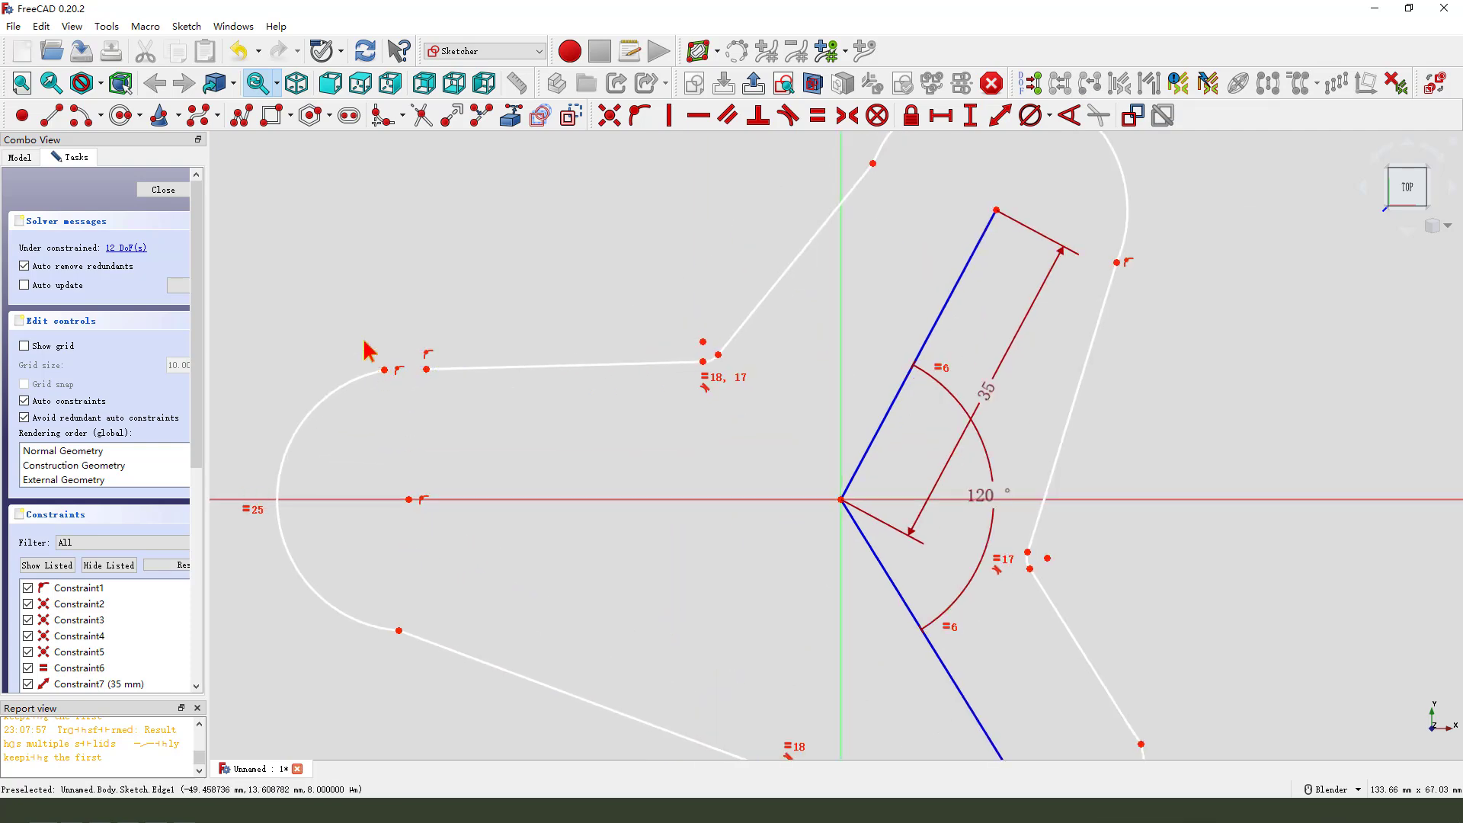
{"action": "scroll", "coordinate": [321, 355], "scroll_direction": "down", "scroll_amount": 4}
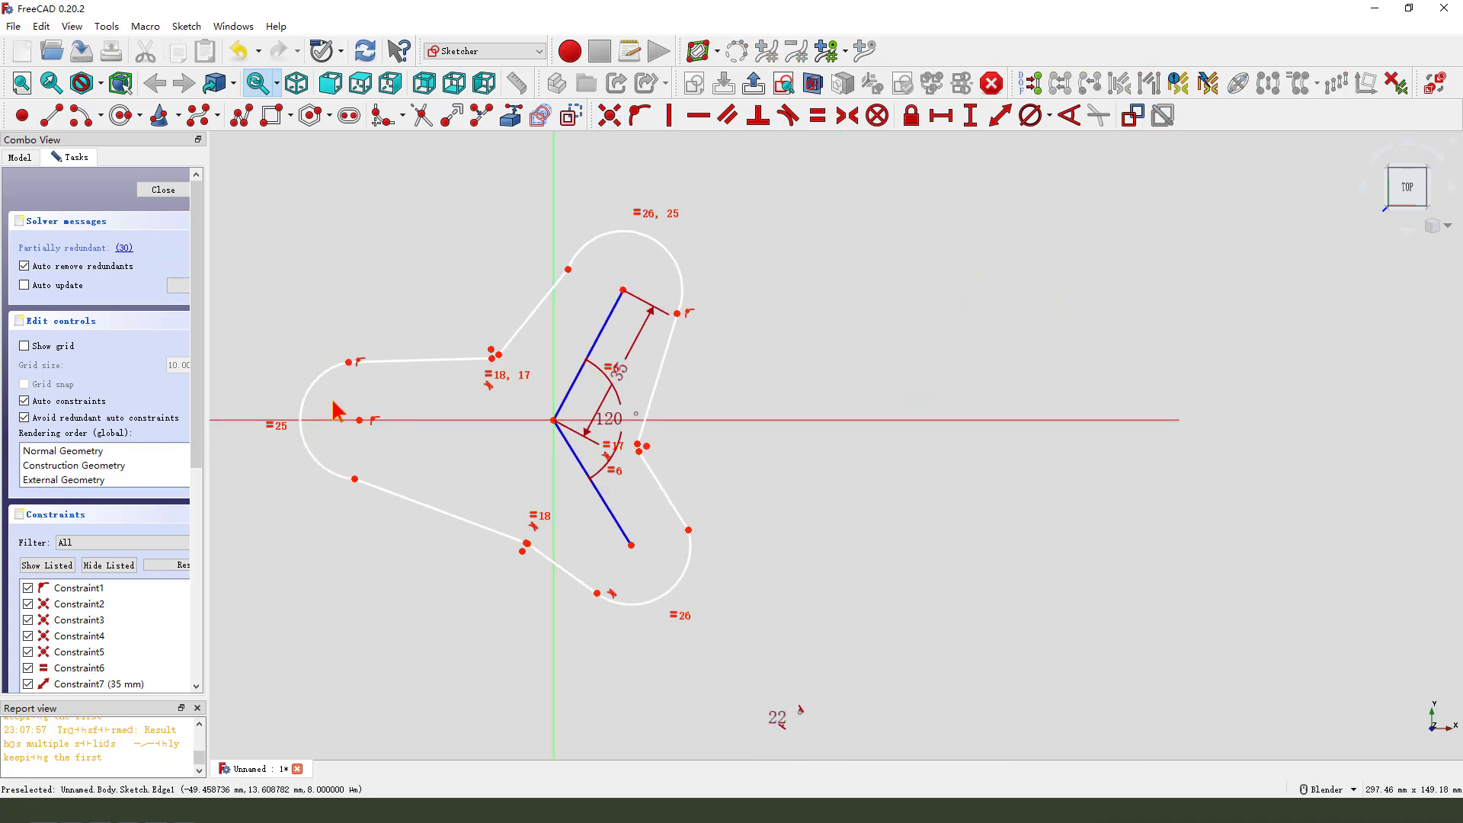
{"action": "scroll", "coordinate": [337, 514], "scroll_direction": "up", "scroll_amount": 2}
{"action": "left_click", "coordinate": [347, 460]}
{"action": "left_click", "coordinate": [374, 468]}
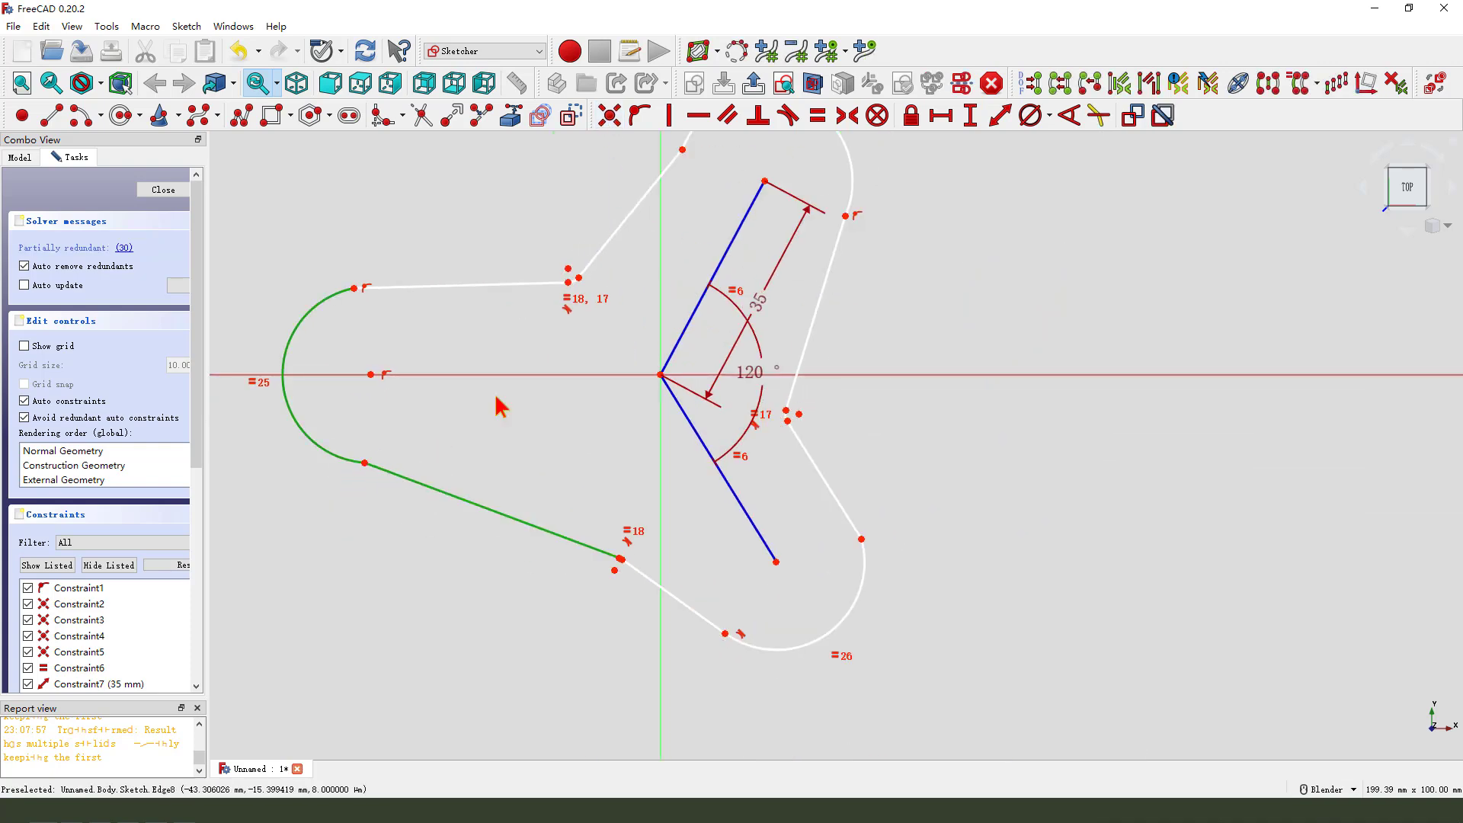
{"action": "left_click", "coordinate": [789, 122]}
{"action": "scroll", "coordinate": [591, 327], "scroll_direction": "down", "scroll_amount": 2}
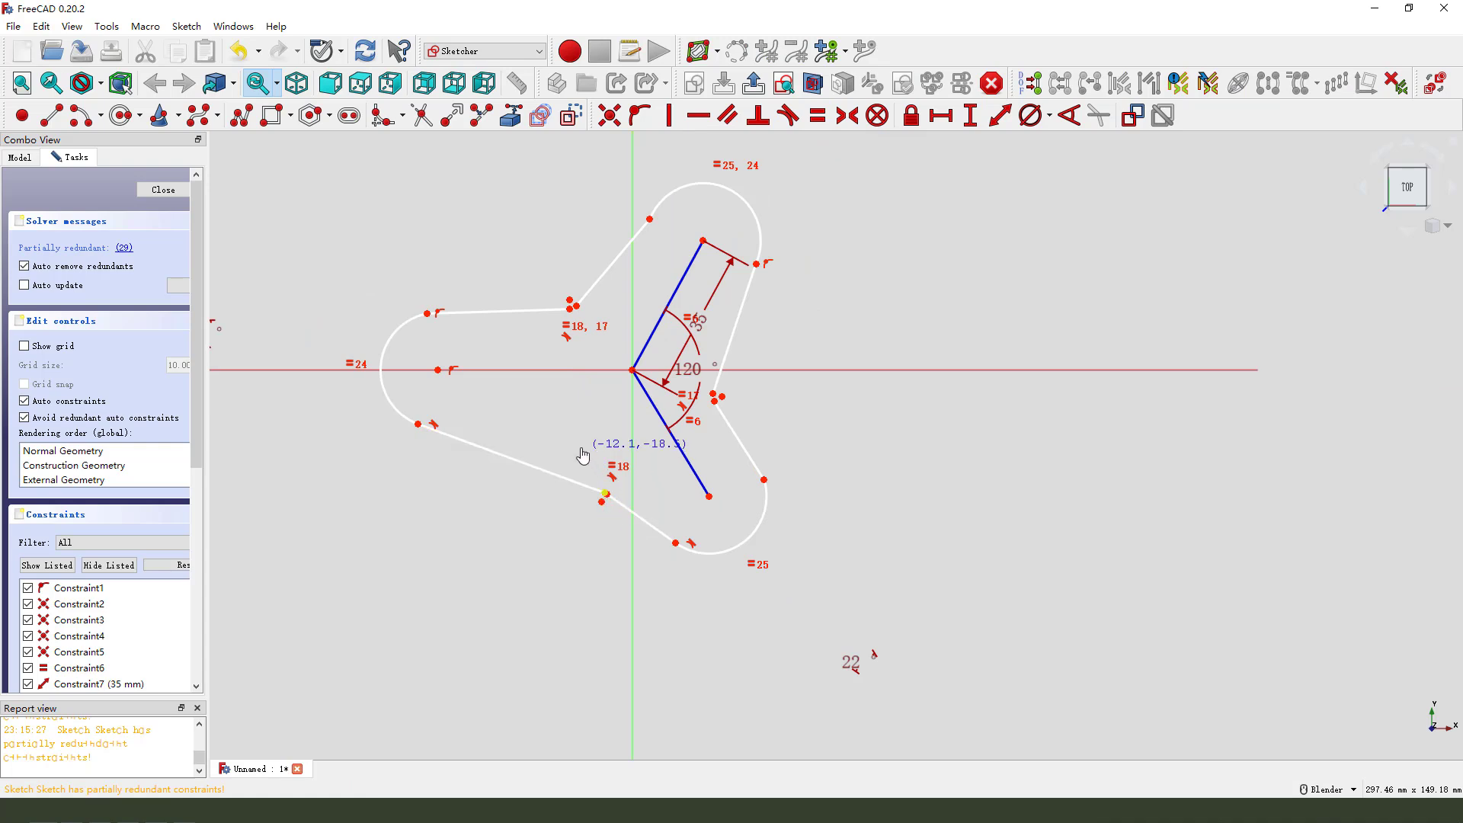
{"action": "left_click", "coordinate": [765, 489]}
{"action": "left_click", "coordinate": [761, 479]}
{"action": "left_click", "coordinate": [789, 116]}
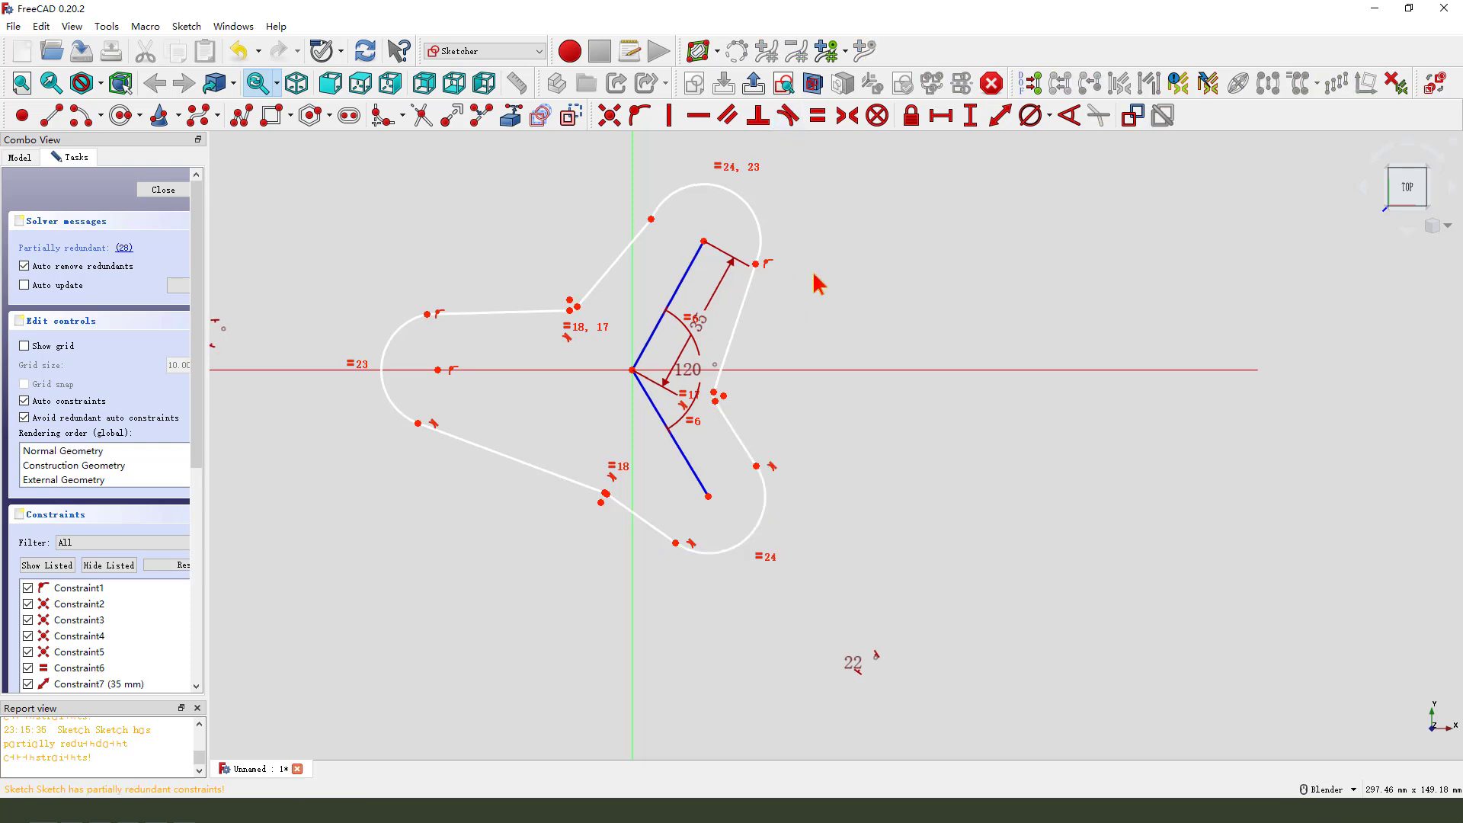
{"action": "left_click", "coordinate": [660, 215]}
{"action": "left_click", "coordinate": [644, 229]}
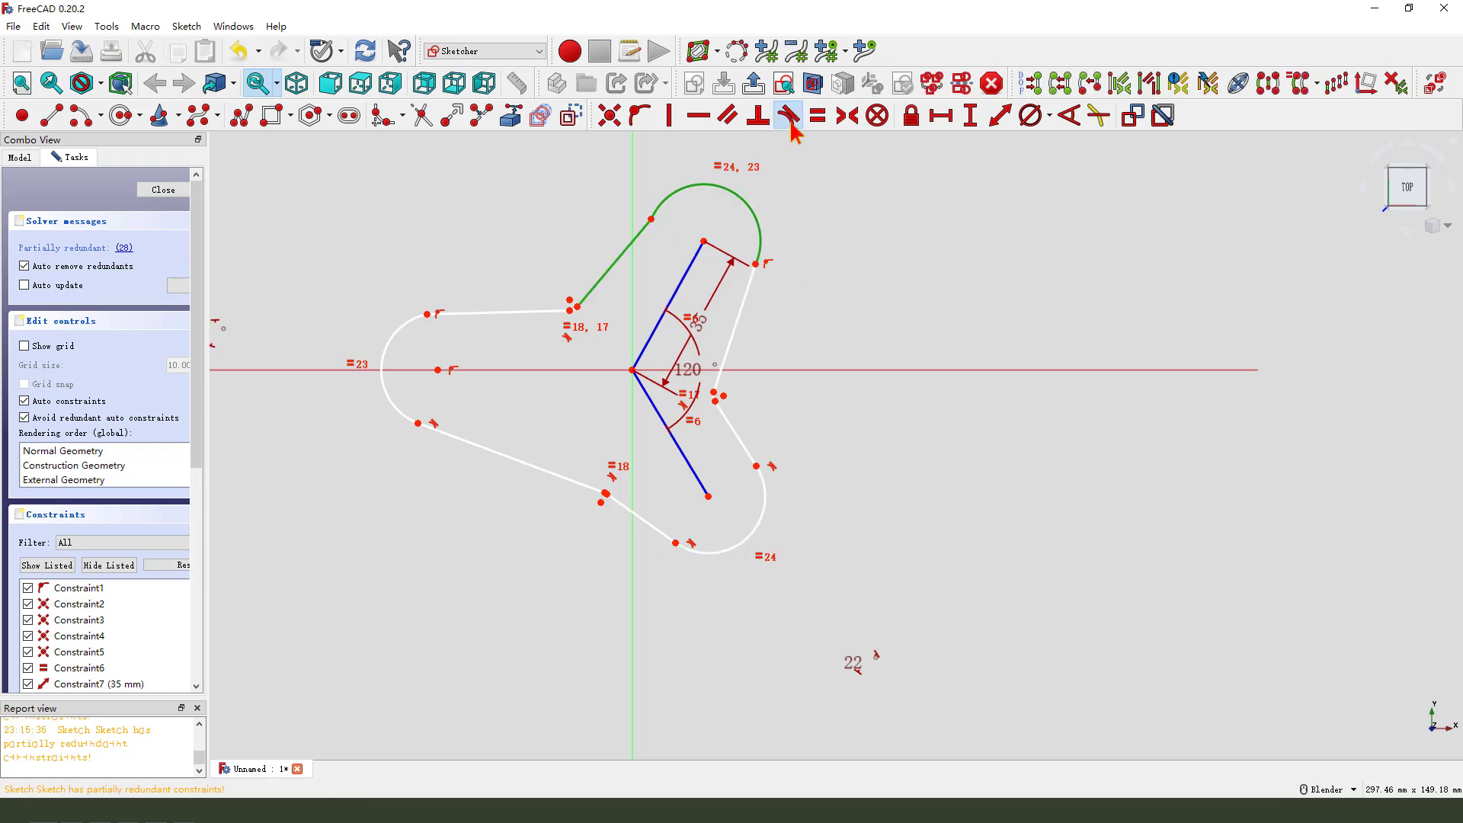
{"action": "left_click", "coordinate": [789, 116]}
Step: Select the left arm's two inner corner points together with the horizontal axis
{"action": "scroll", "coordinate": [567, 309], "scroll_direction": "up", "scroll_amount": 1}
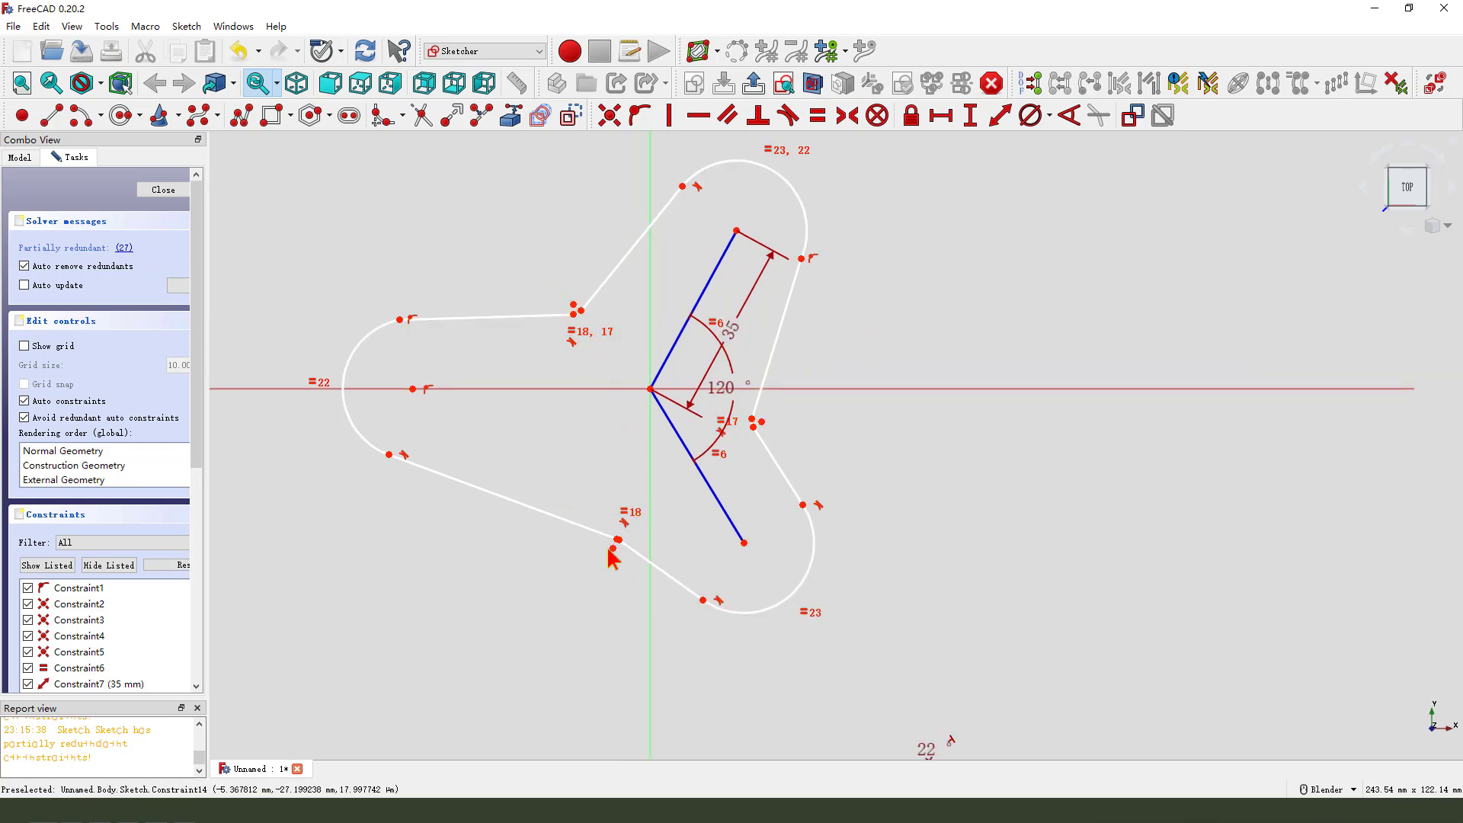
{"action": "left_click", "coordinate": [613, 548]}
{"action": "left_click", "coordinate": [573, 305]}
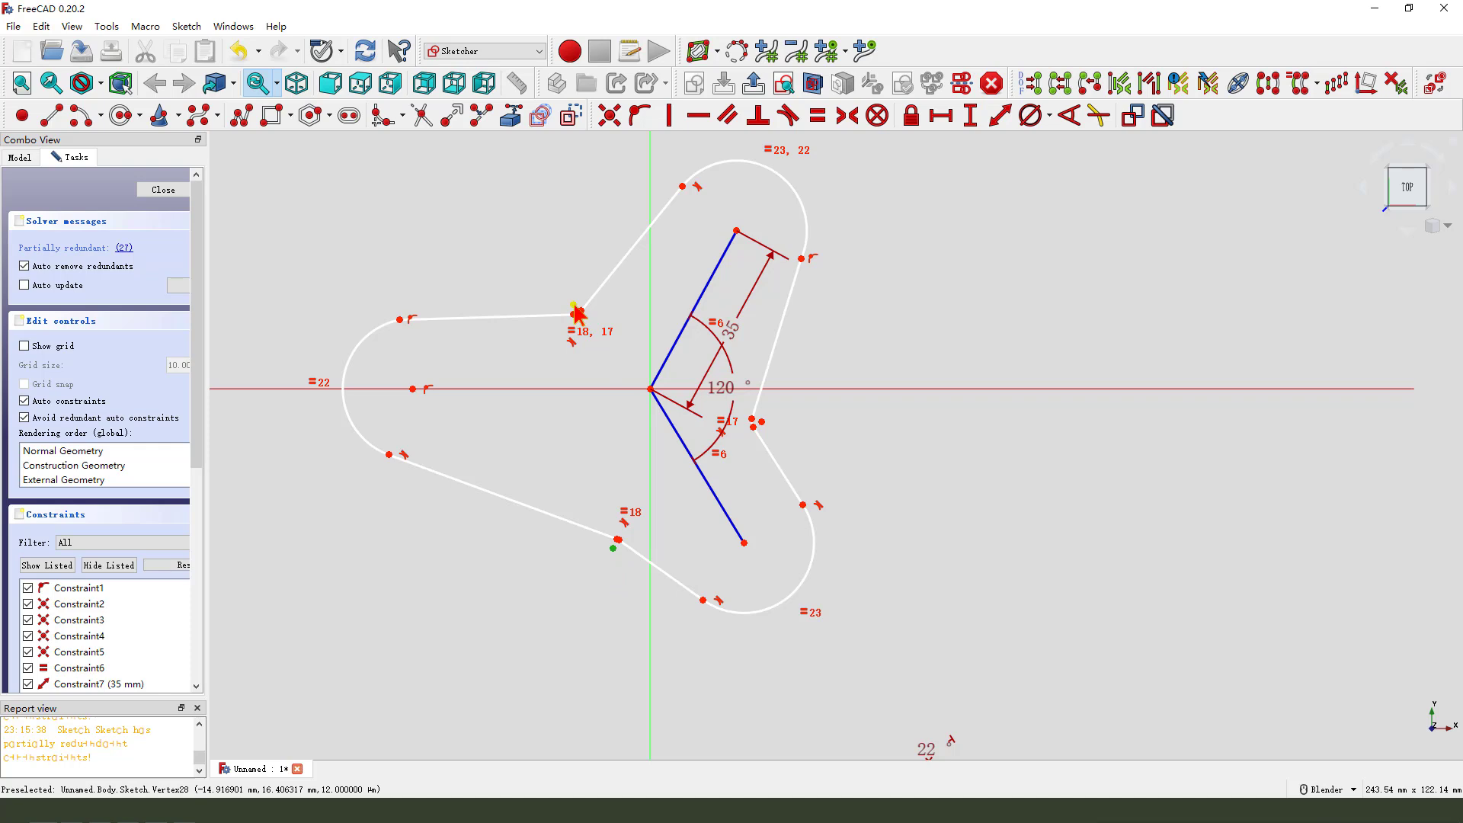
{"action": "left_click", "coordinate": [593, 389]}
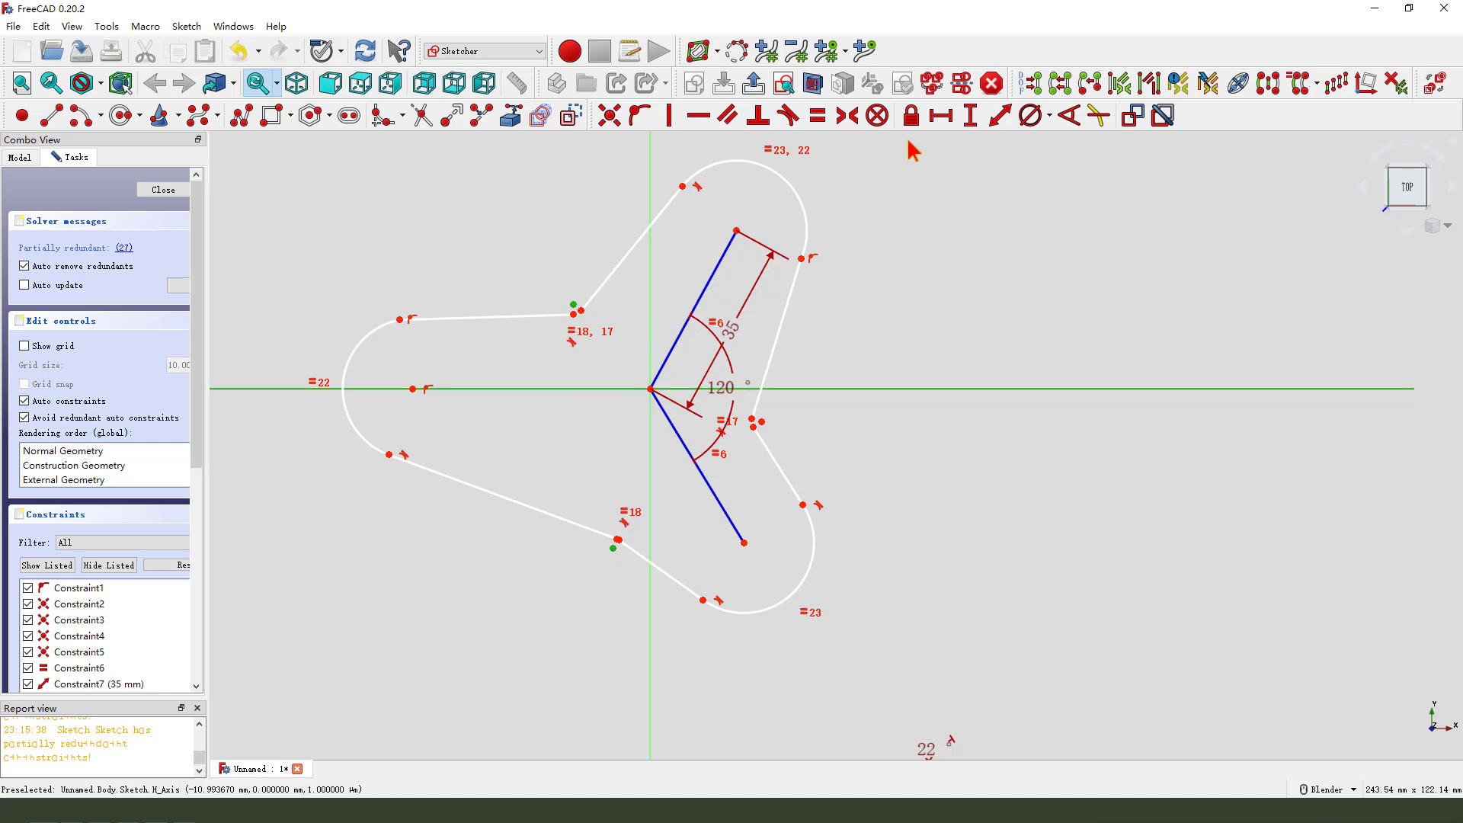
Step: Make the two left inner corner points symmetric about the horizontal axis, then check the reference drawing
{"action": "left_click", "coordinate": [846, 118]}
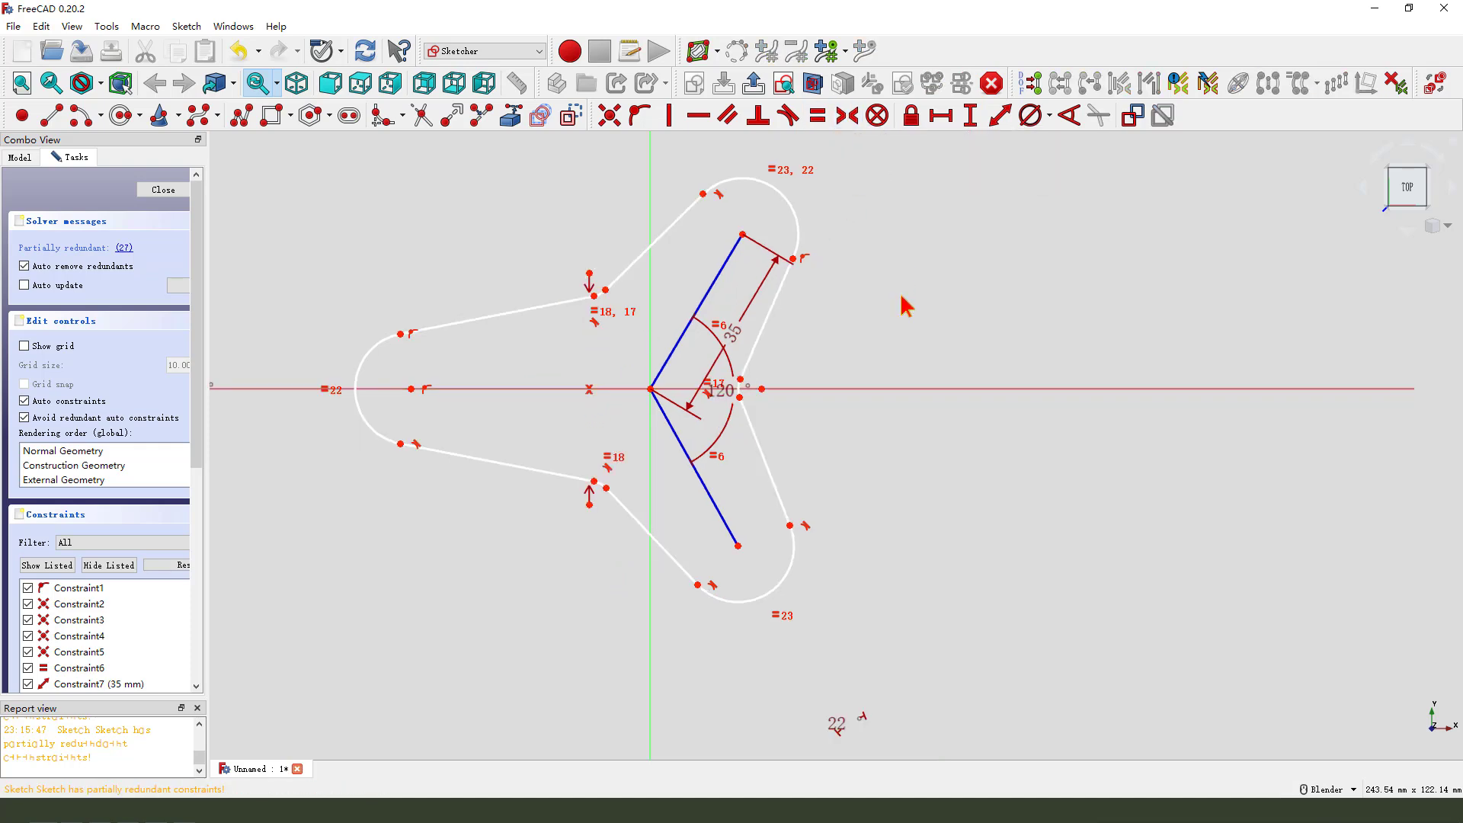
{"action": "scroll", "coordinate": [632, 504], "scroll_direction": "up", "scroll_amount": 1}
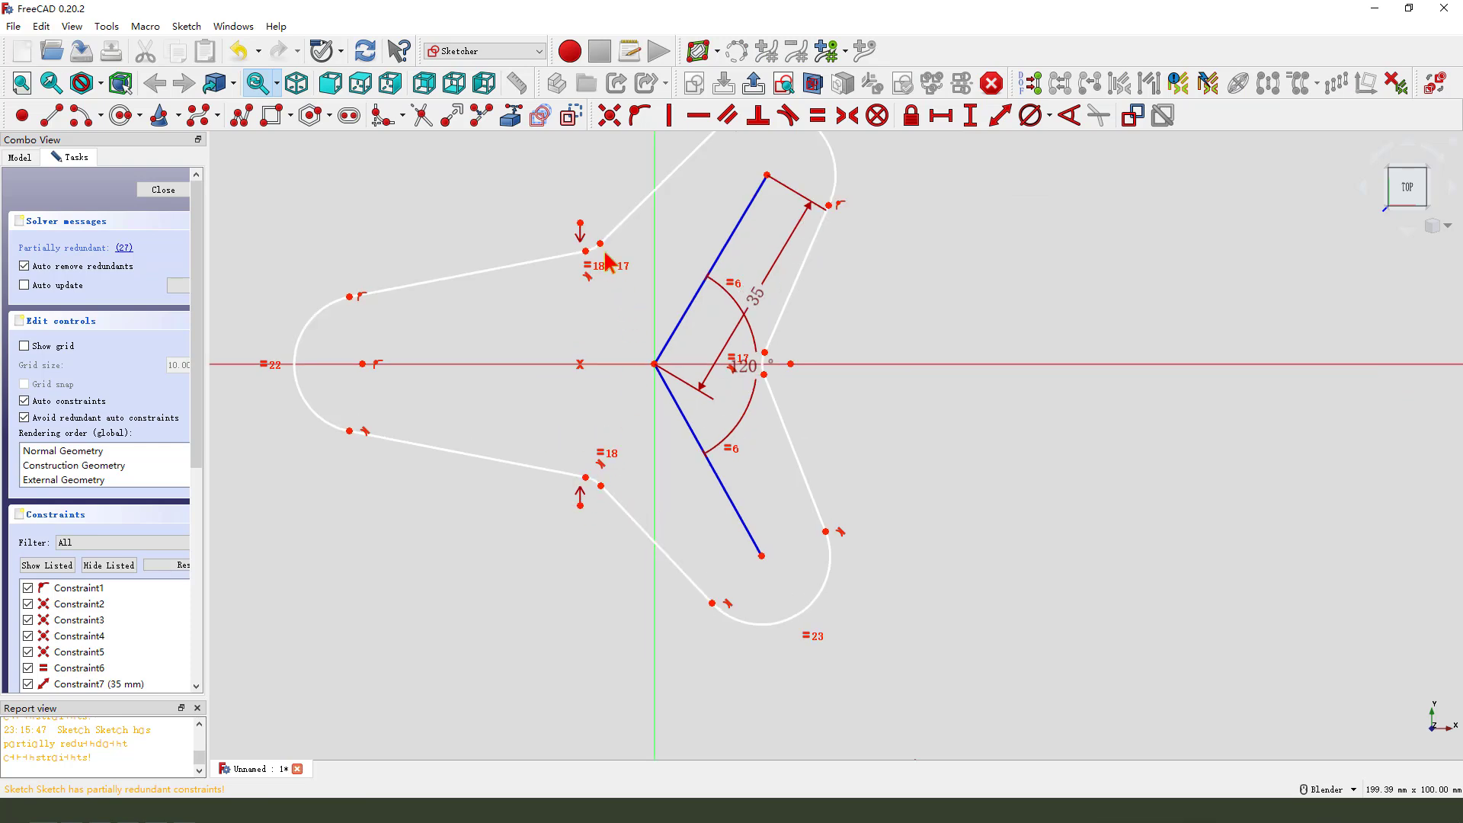
{"action": "scroll", "coordinate": [608, 259], "scroll_direction": "up", "scroll_amount": 1}
{"action": "scroll", "coordinate": [620, 359], "scroll_direction": "down", "scroll_amount": 1}
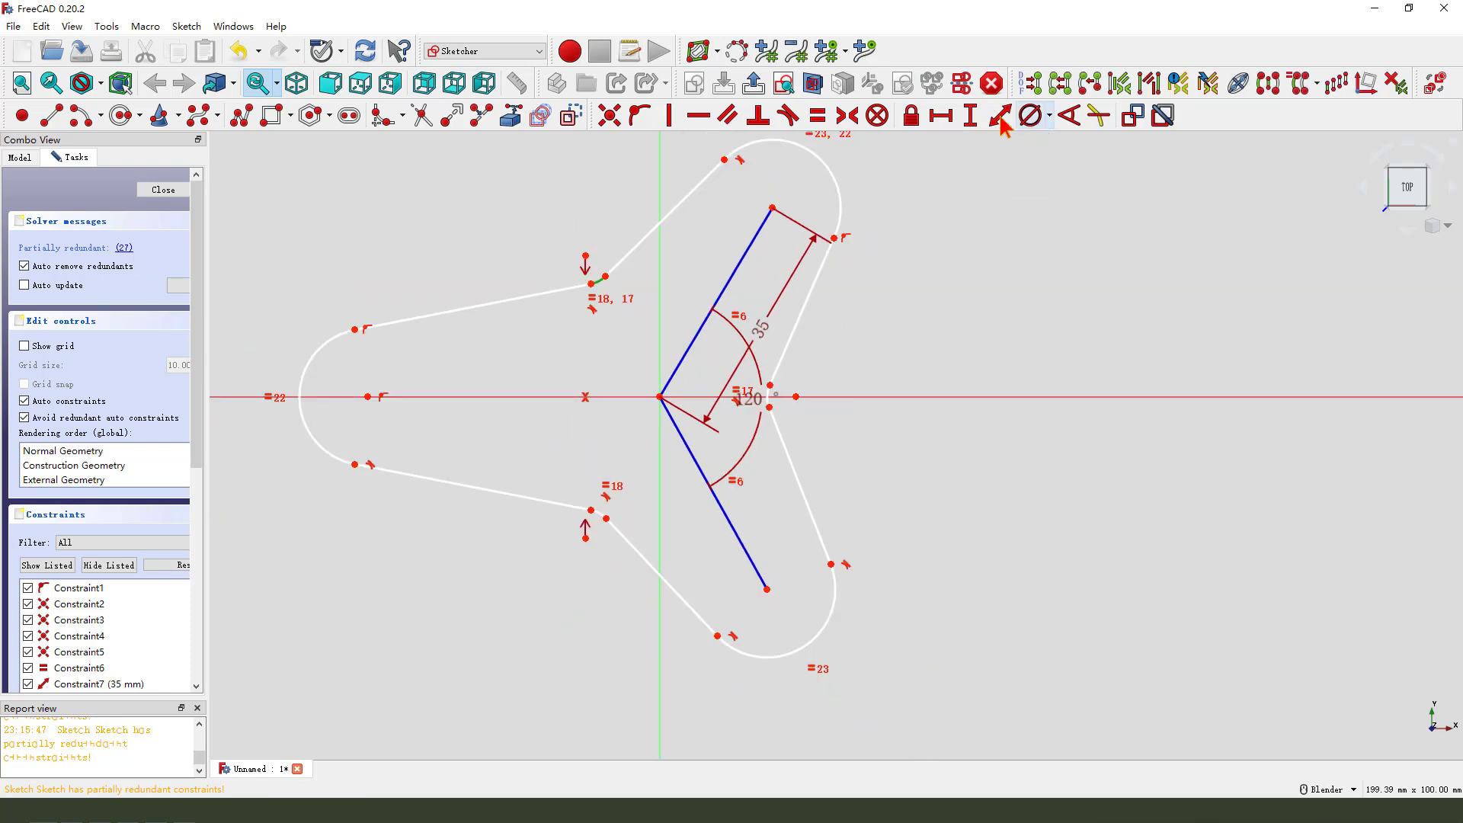
{"action": "key", "text": "alt+Tab"}
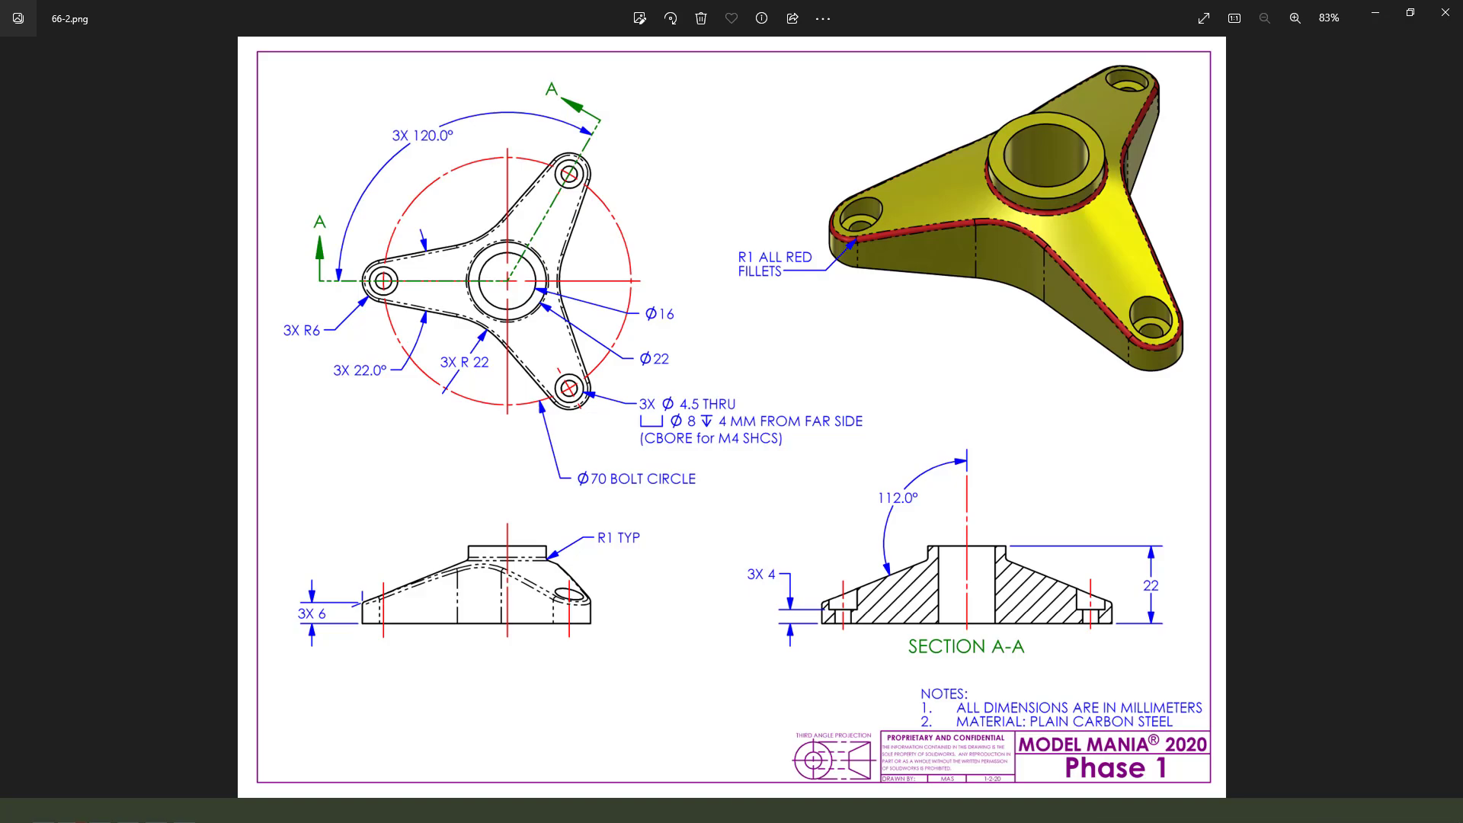
{"action": "key", "text": "alt+Tab"}
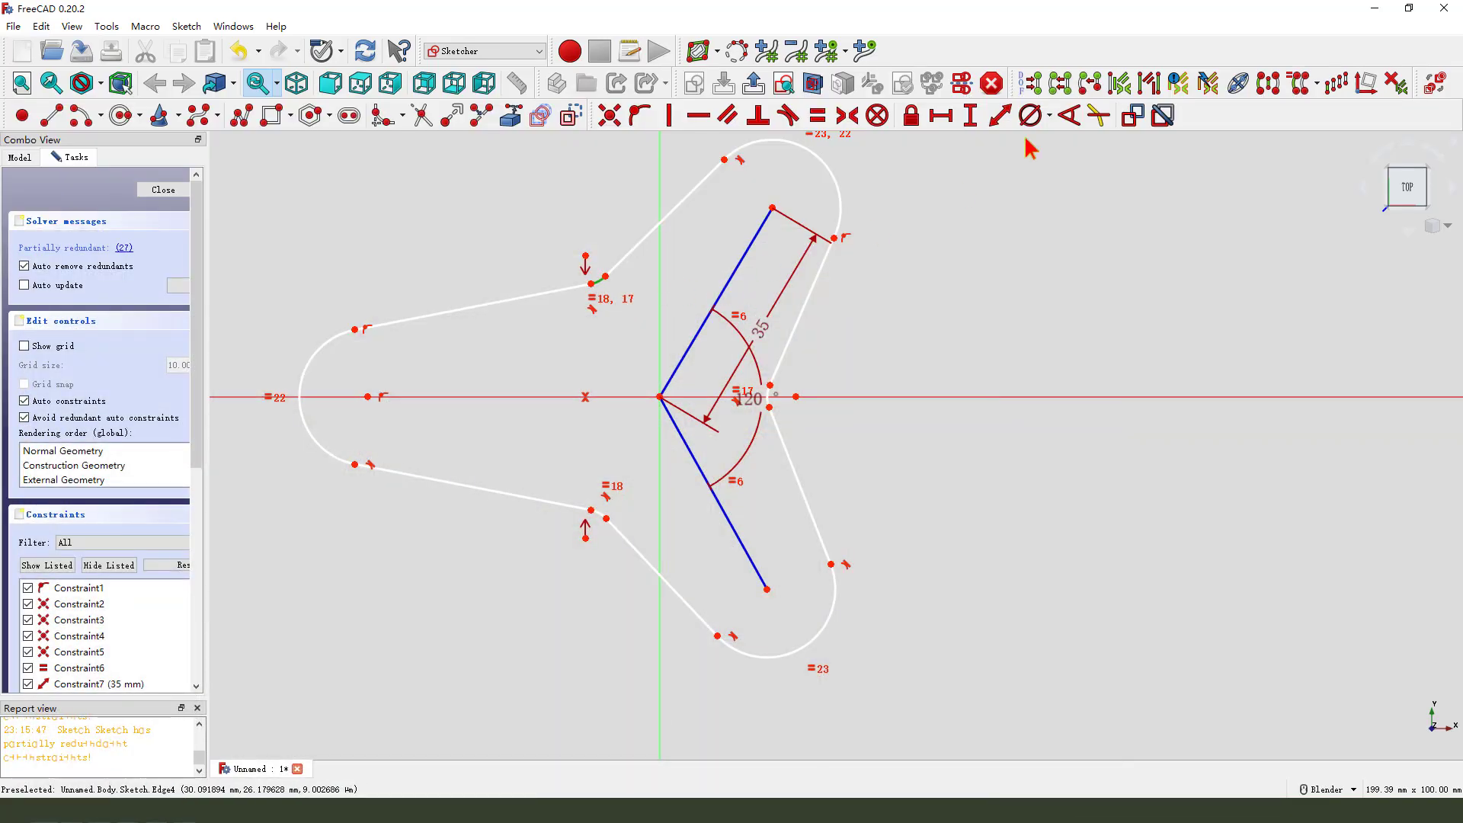
Step: Set the inner fillet radius to 22 mm and the left end arc radius to 6 mm
{"action": "left_click", "coordinate": [1049, 116]}
{"action": "left_click", "coordinate": [1051, 140]}
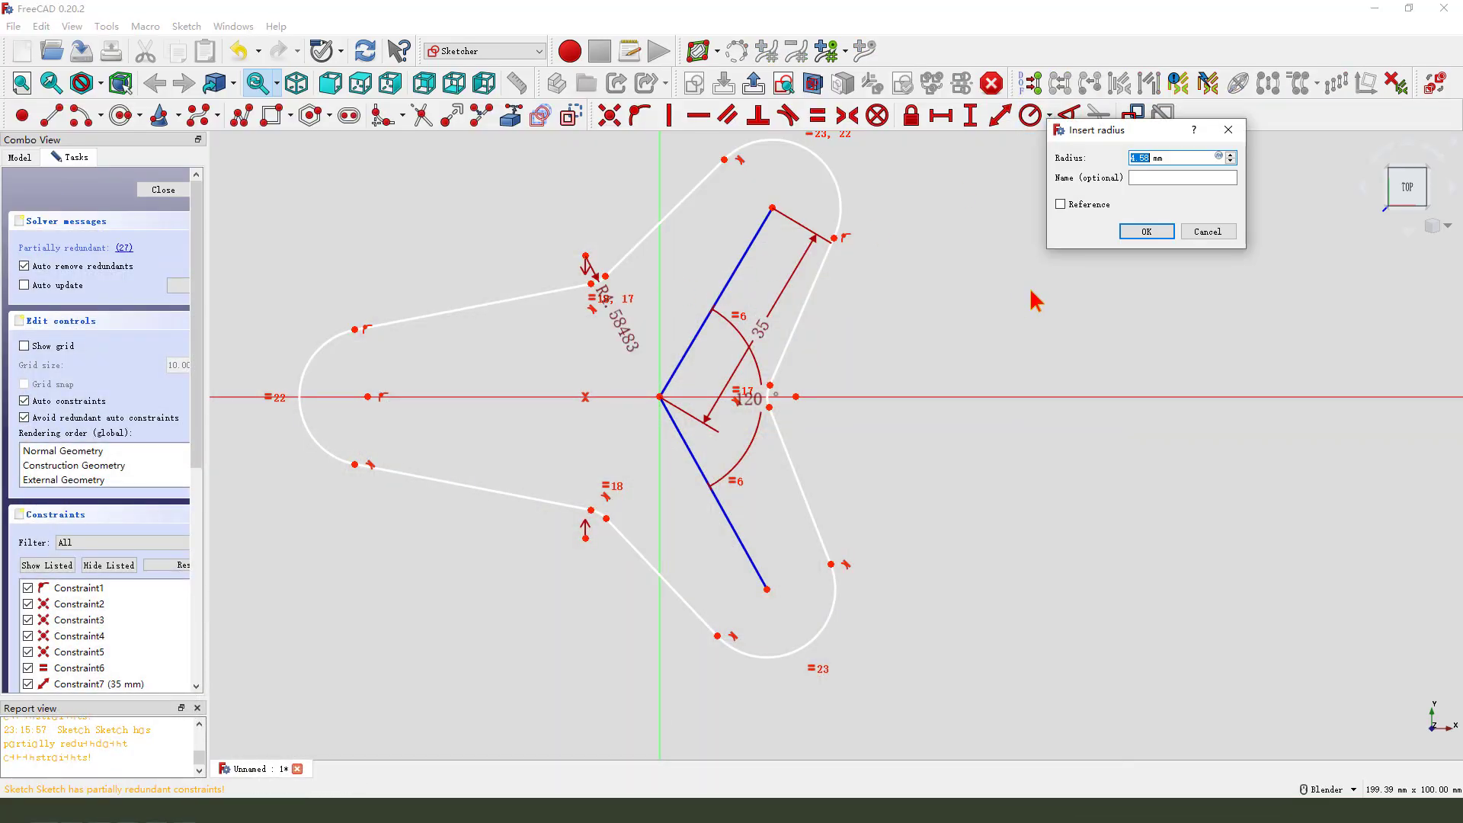
{"action": "type", "text": "22"}
{"action": "key", "text": "Return"}
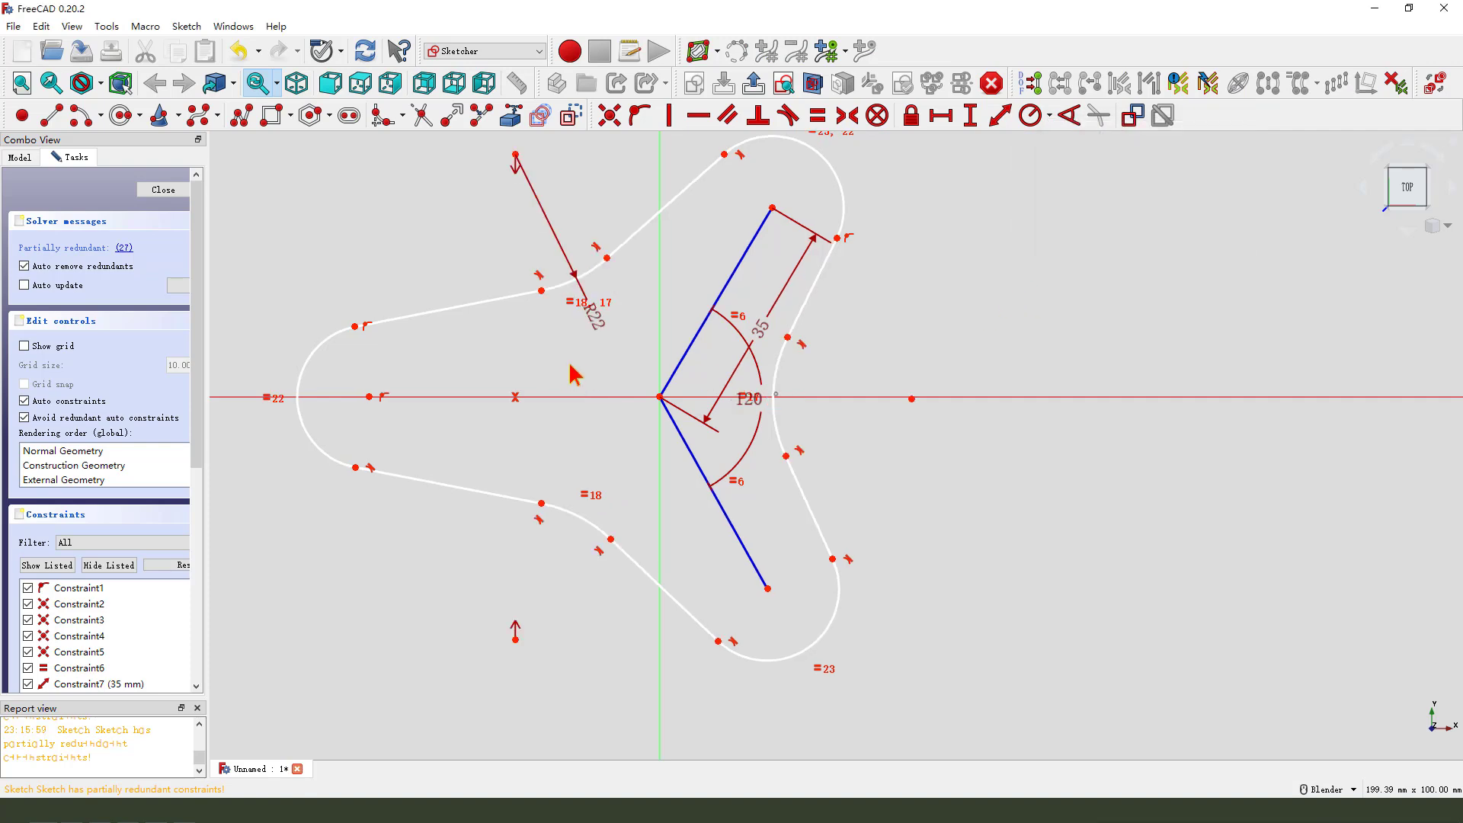
{"action": "scroll", "coordinate": [631, 351], "scroll_direction": "down", "scroll_amount": 1}
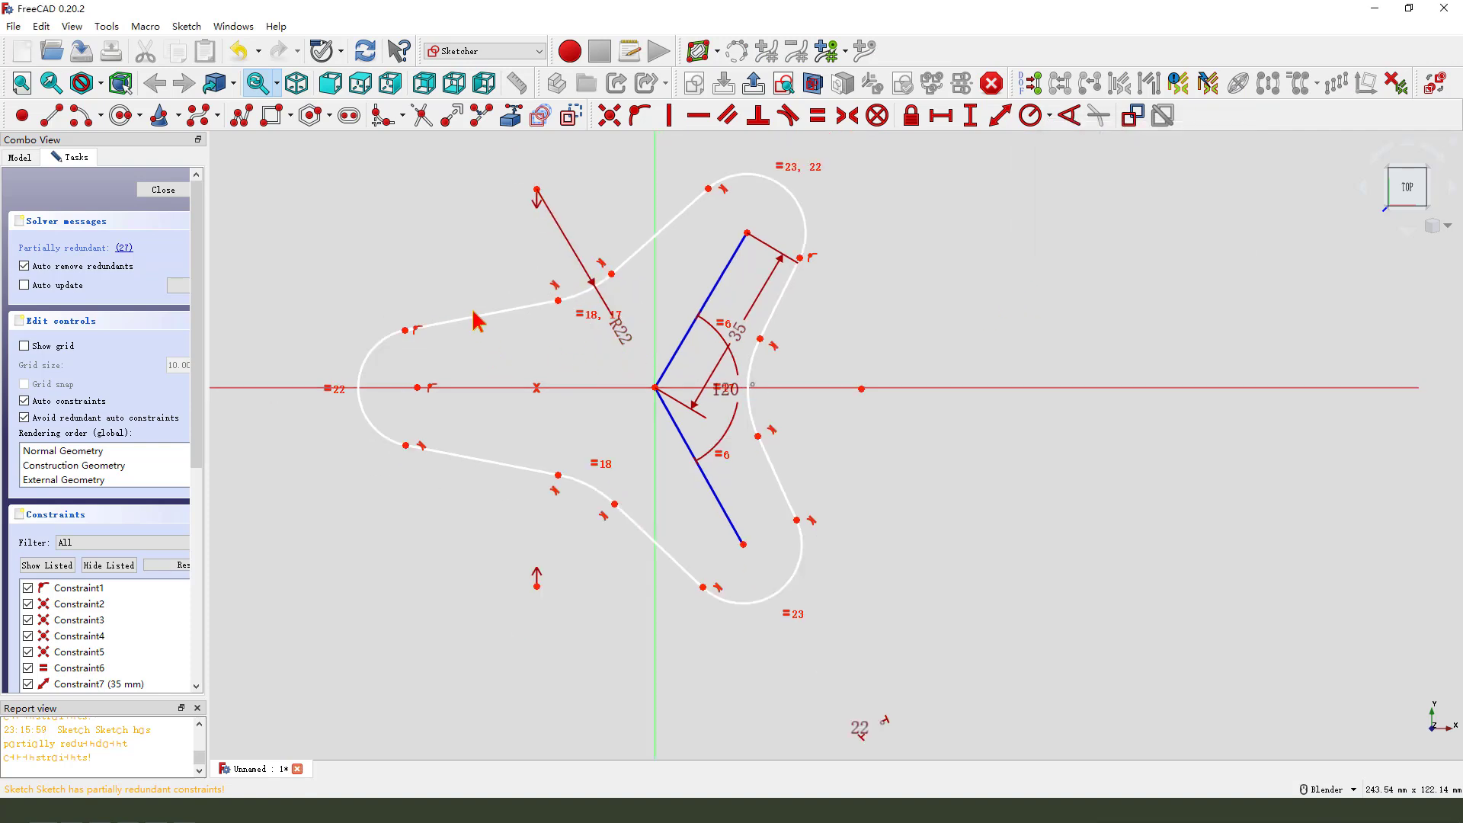
{"action": "left_click", "coordinate": [364, 366]}
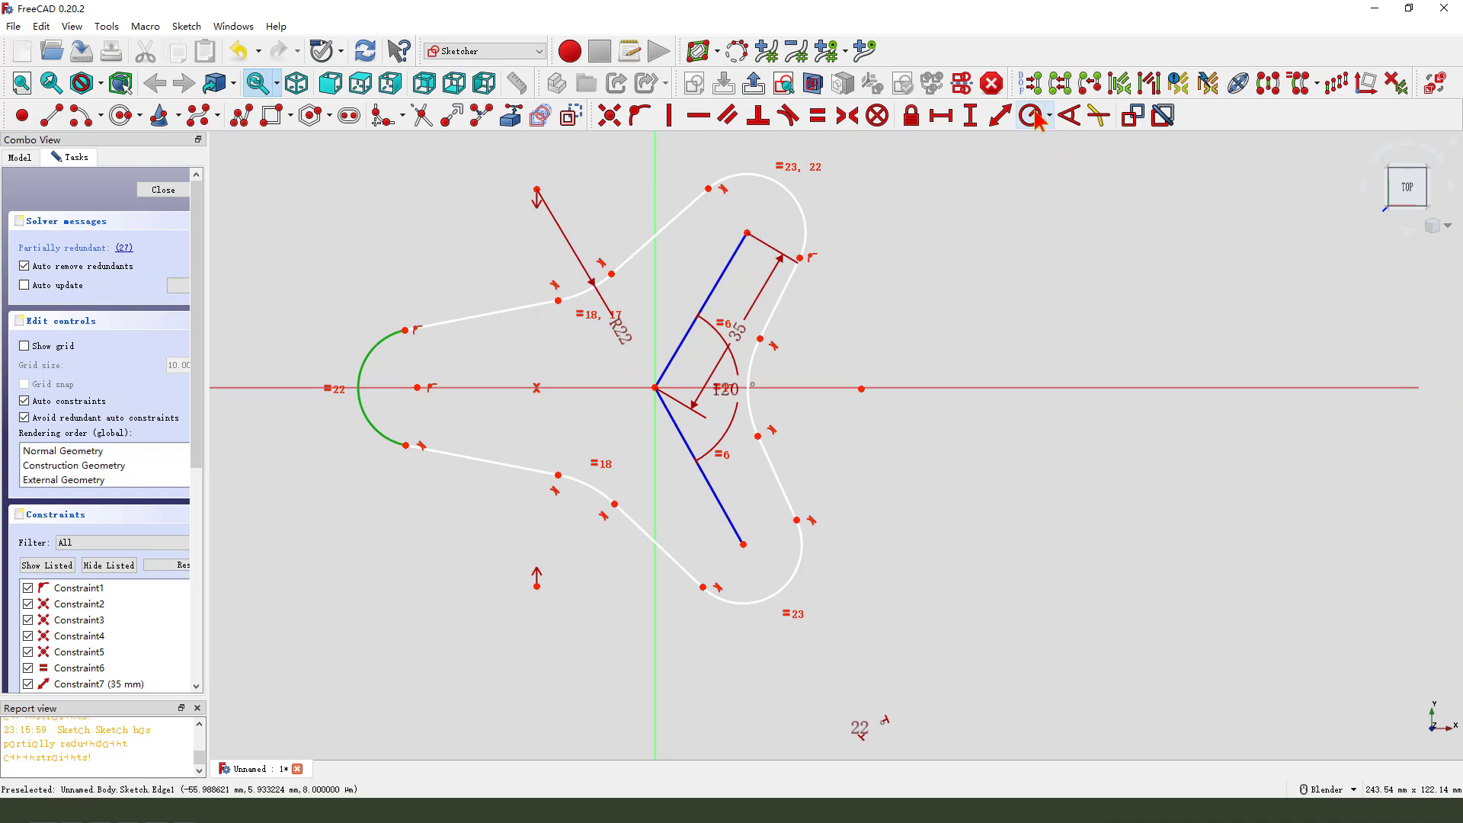
{"action": "left_click", "coordinate": [1027, 117]}
{"action": "type", "text": "6"}
{"action": "key", "text": "Return"}
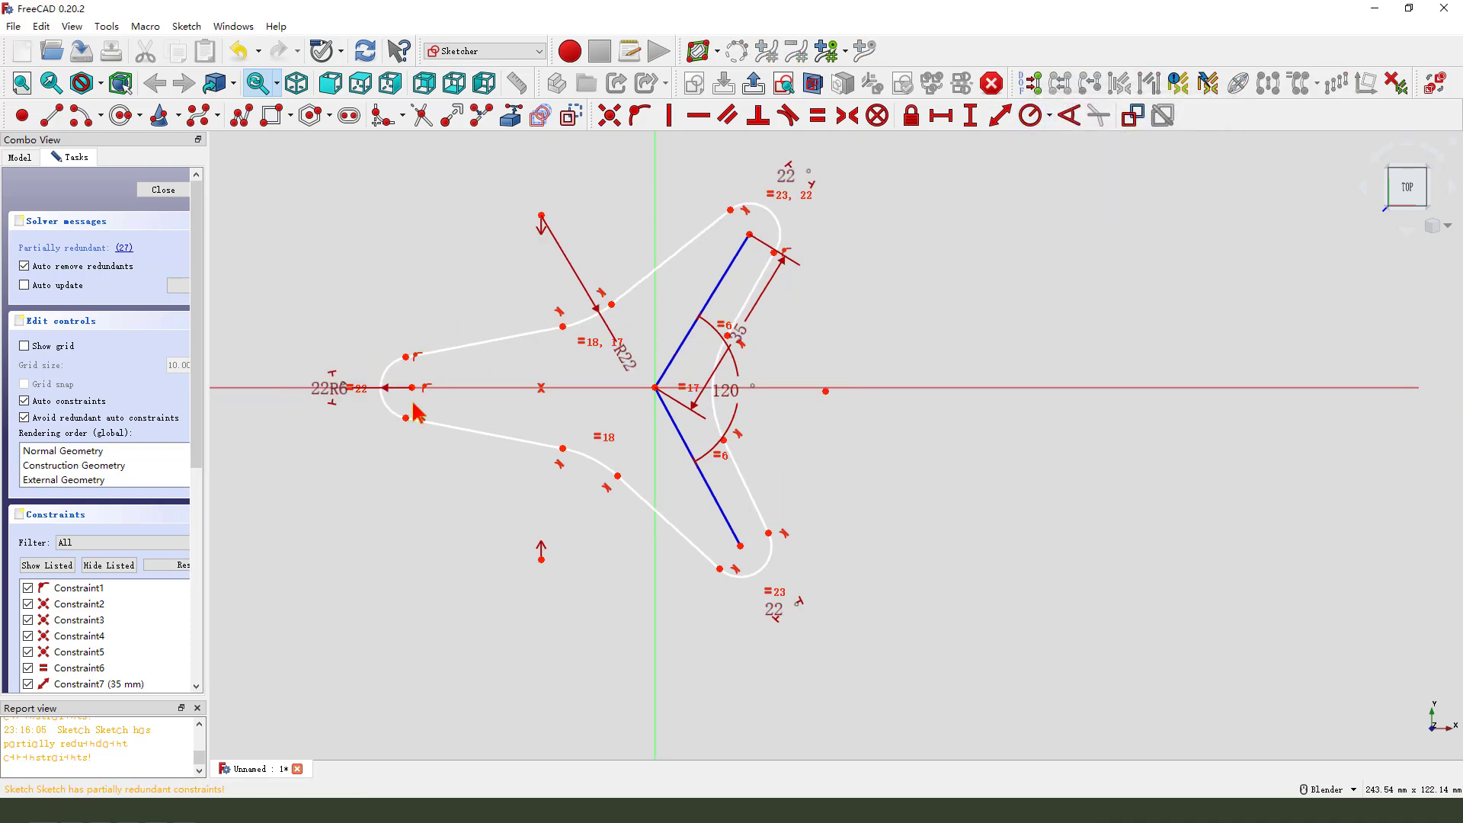
Step: Add a 35 mm horizontal distance from the left arc centre to the origin, placed below the sketch
{"action": "left_click", "coordinate": [411, 388]}
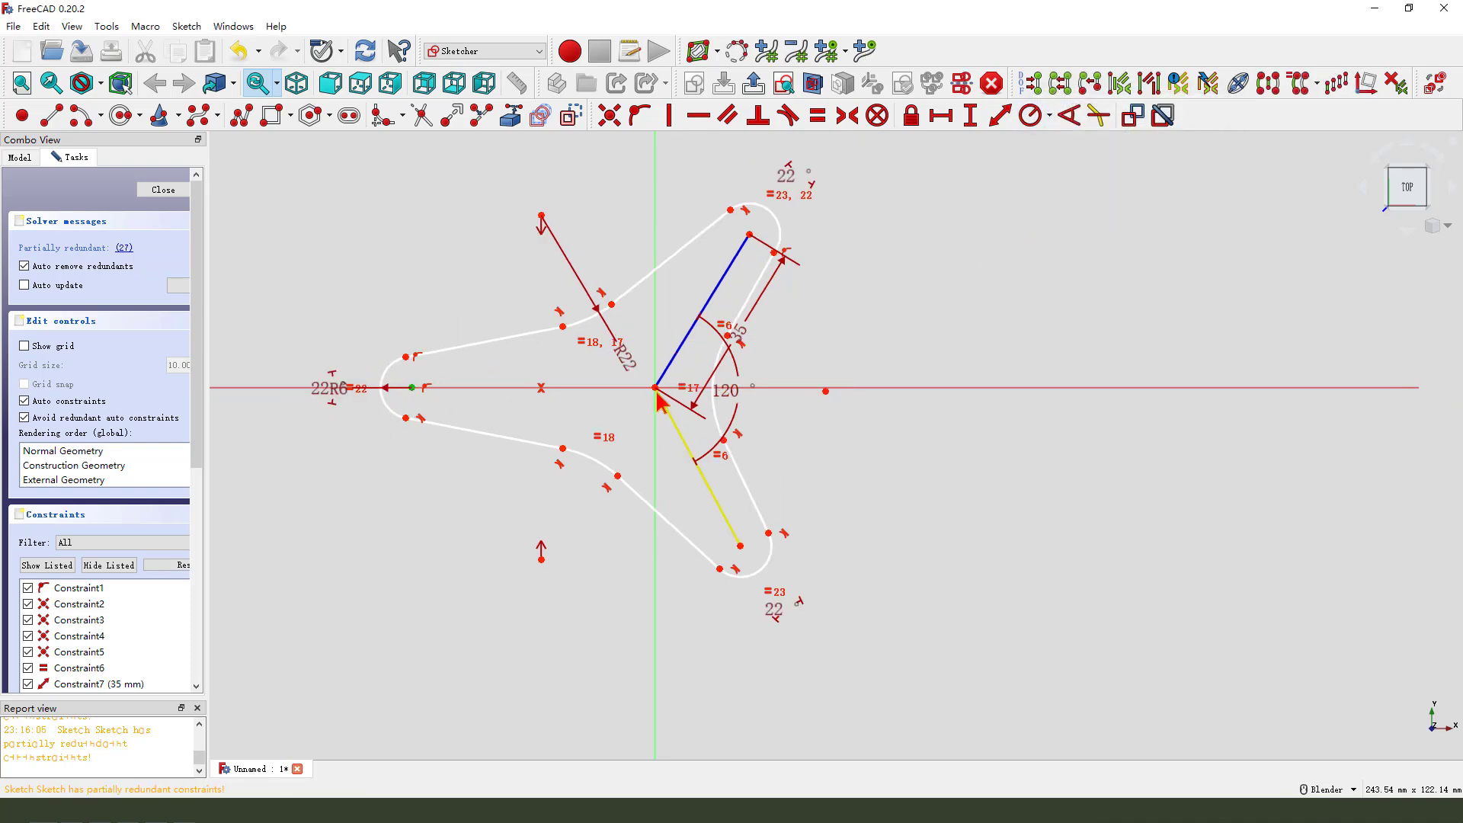
{"action": "left_click", "coordinate": [655, 387]}
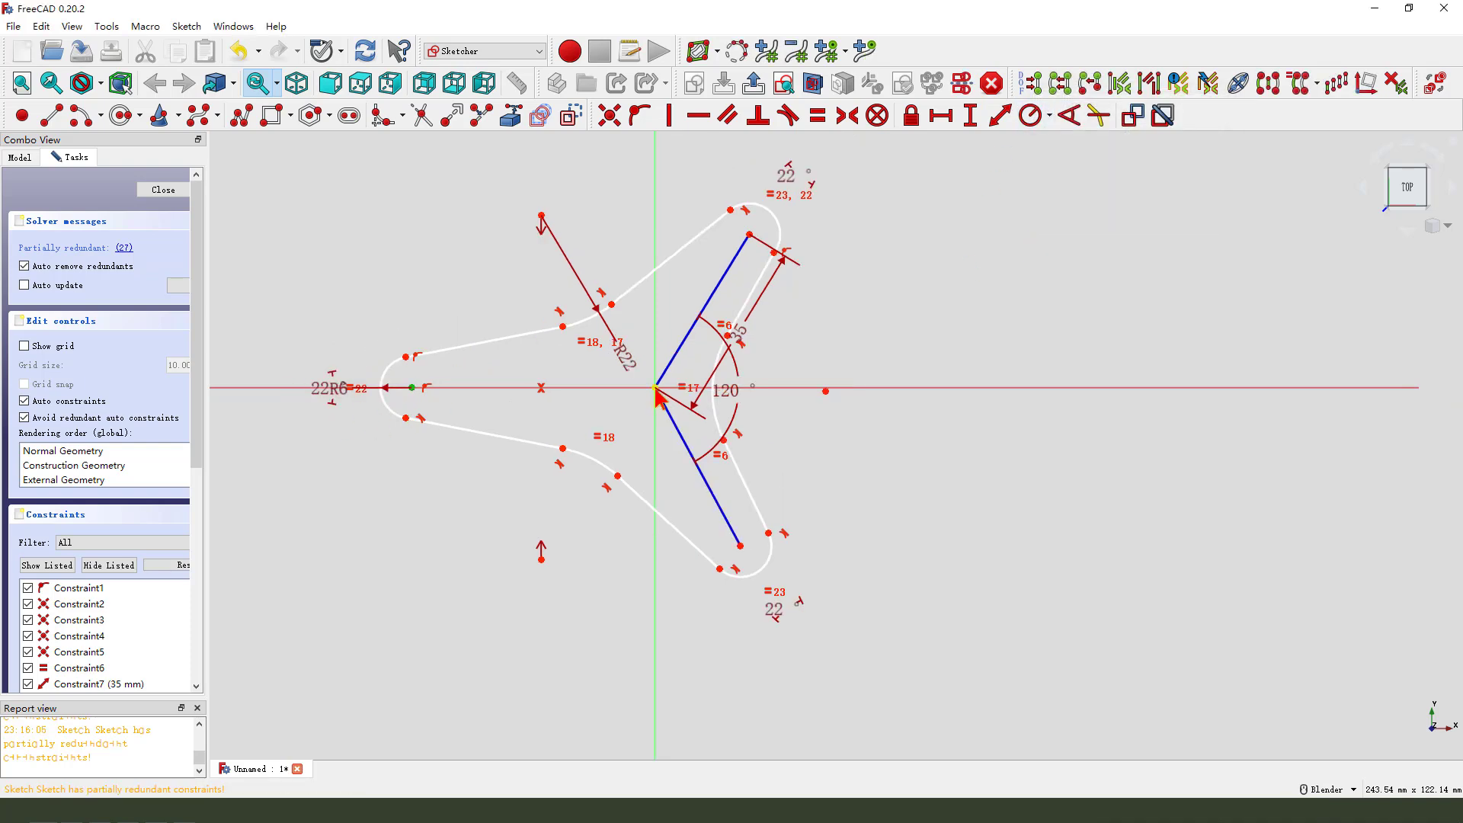
{"action": "left_click", "coordinate": [942, 114]}
{"action": "key", "text": "Return"}
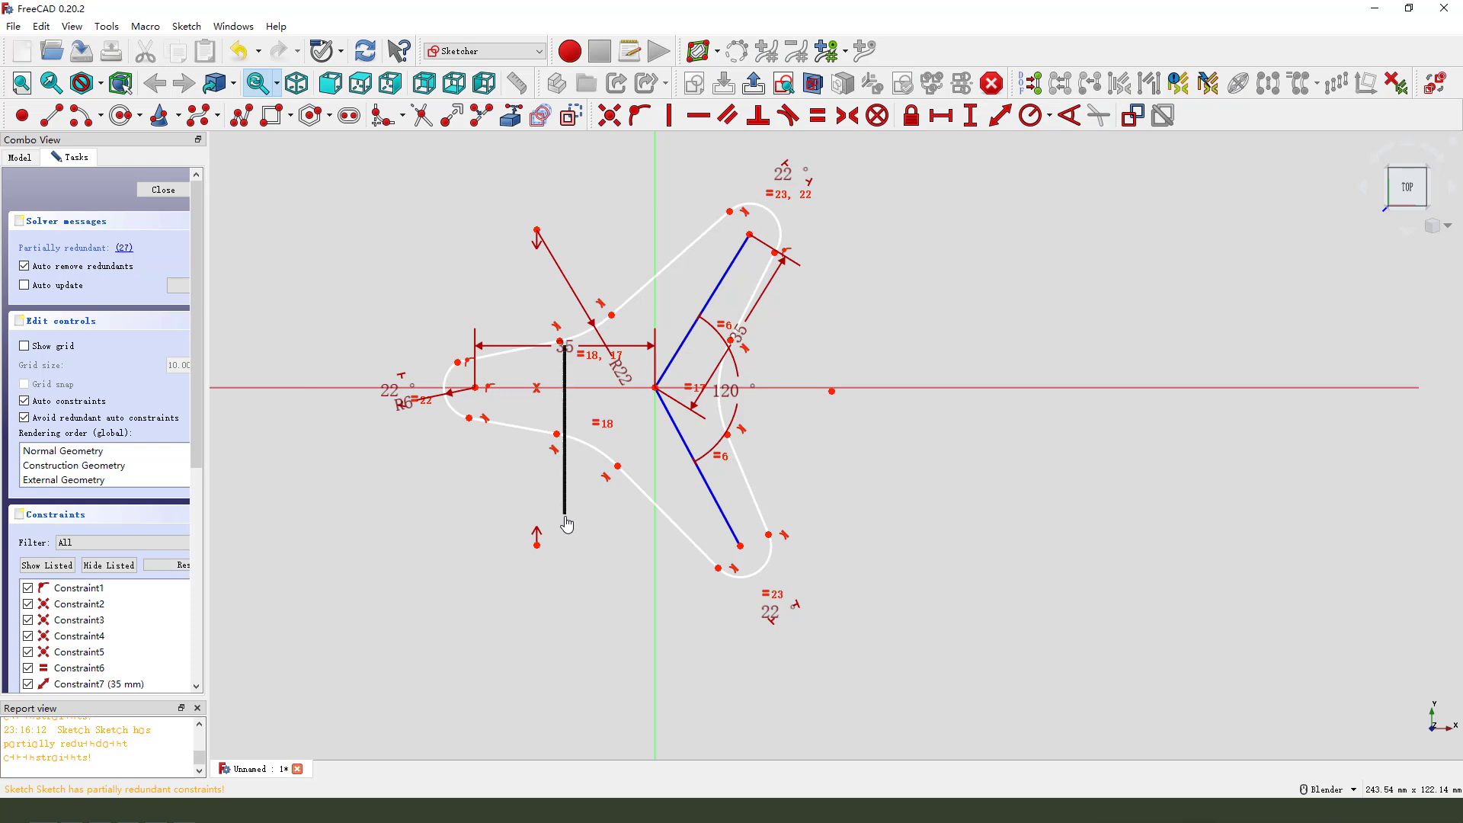
{"action": "left_click_drag", "start_coordinate": [575, 357], "coordinate": [578, 510]}
Step: Make a point symmetric about the lower blue line and move the 35 dimension lower
{"action": "scroll", "coordinate": [769, 472], "scroll_direction": "up", "scroll_amount": 1}
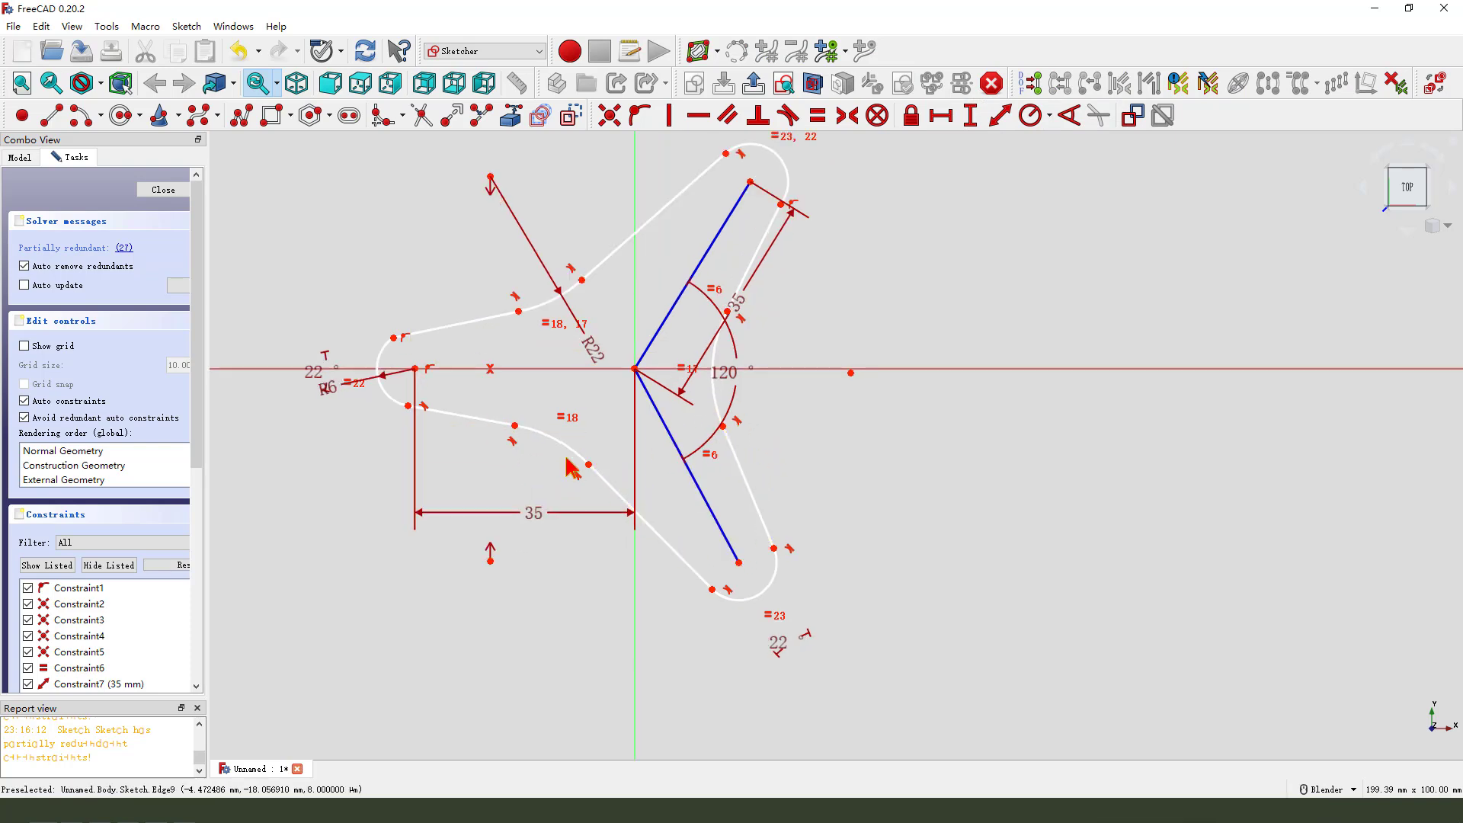
{"action": "left_click", "coordinate": [490, 562]}
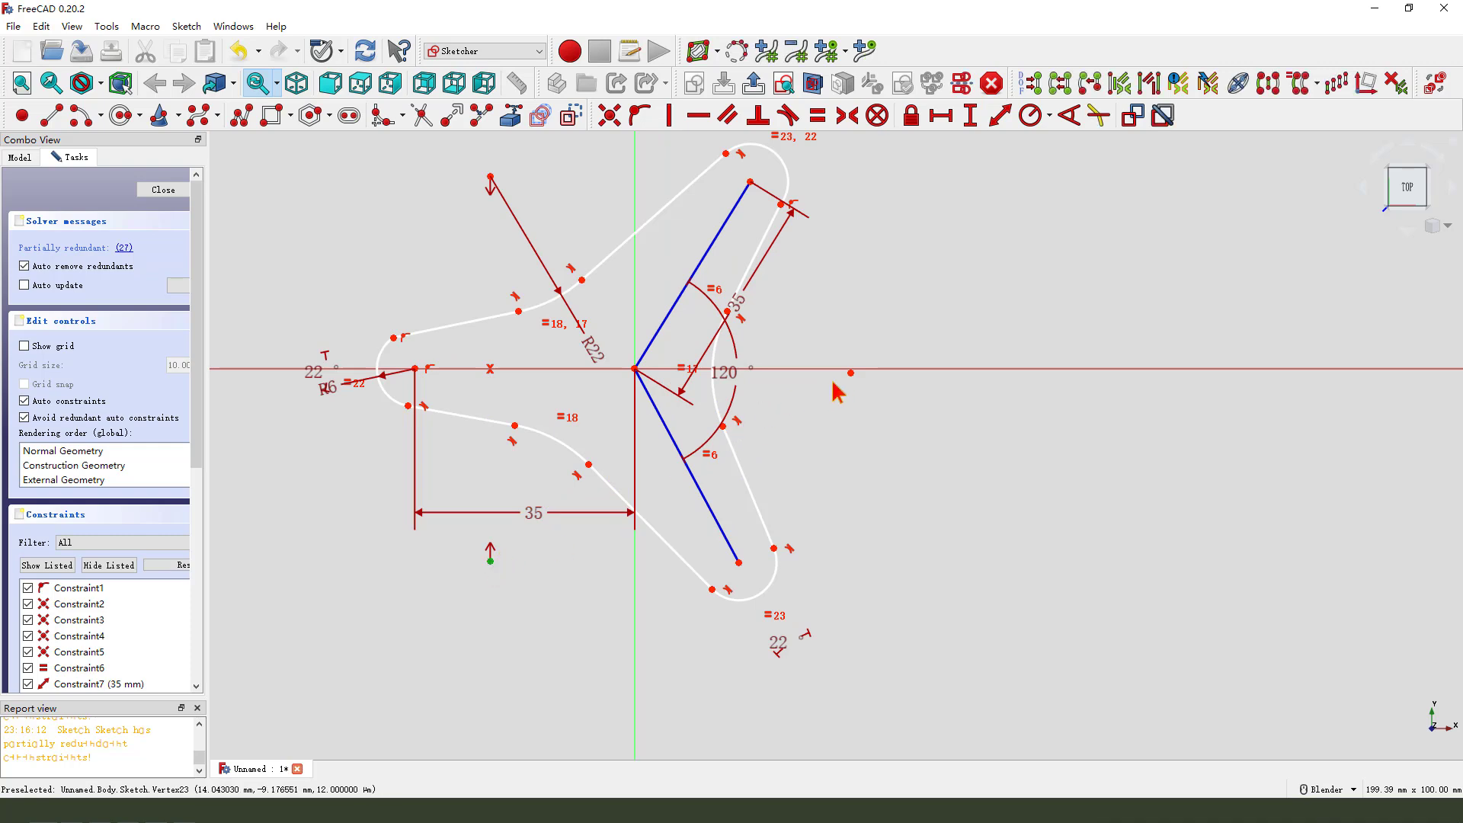
{"action": "left_click", "coordinate": [701, 489]}
{"action": "left_click", "coordinate": [845, 115]}
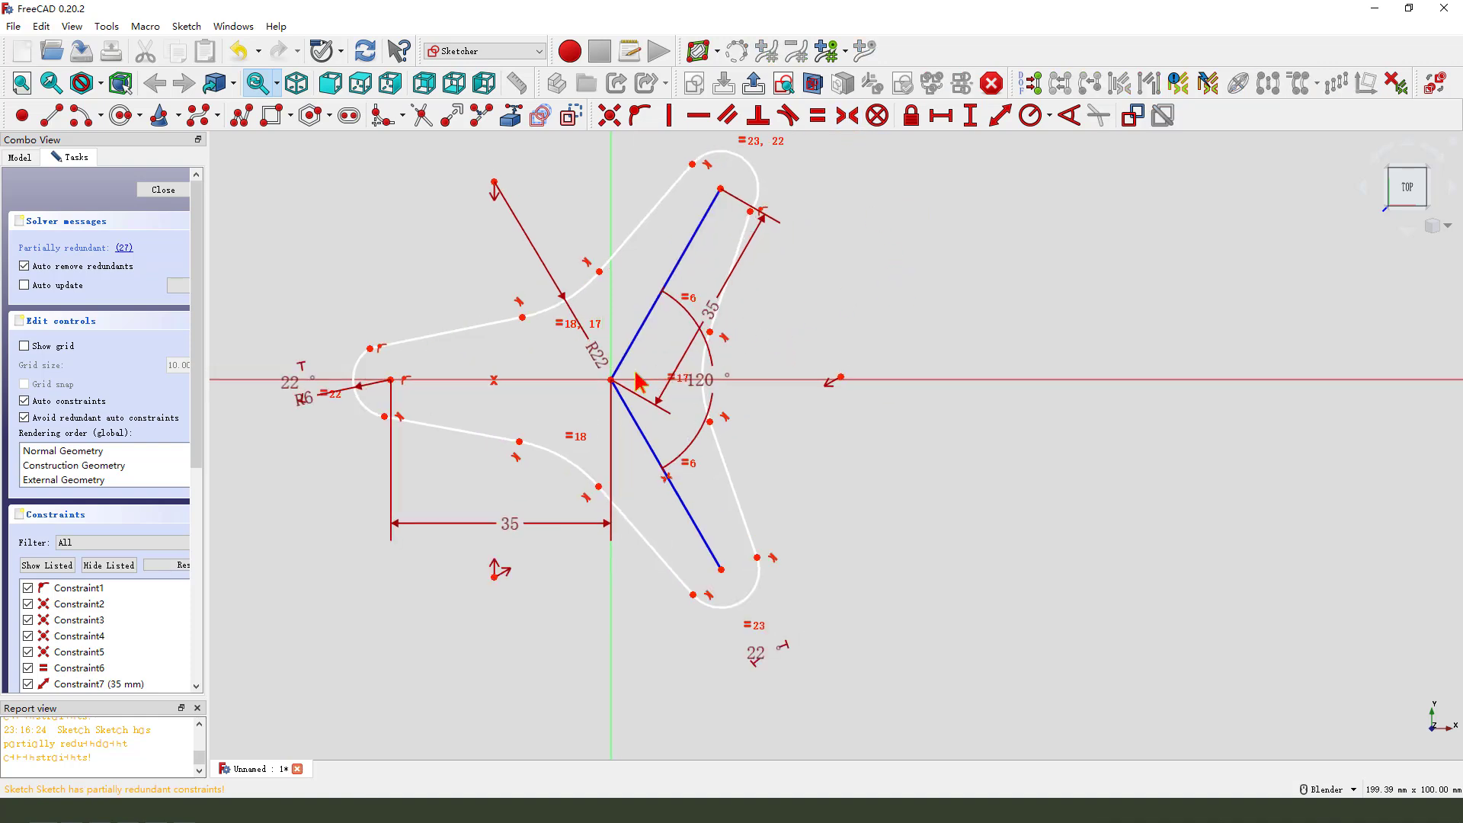
{"action": "scroll", "coordinate": [640, 381], "scroll_direction": "down", "scroll_amount": 1}
{"action": "scroll", "coordinate": [736, 268], "scroll_direction": "up", "scroll_amount": 1}
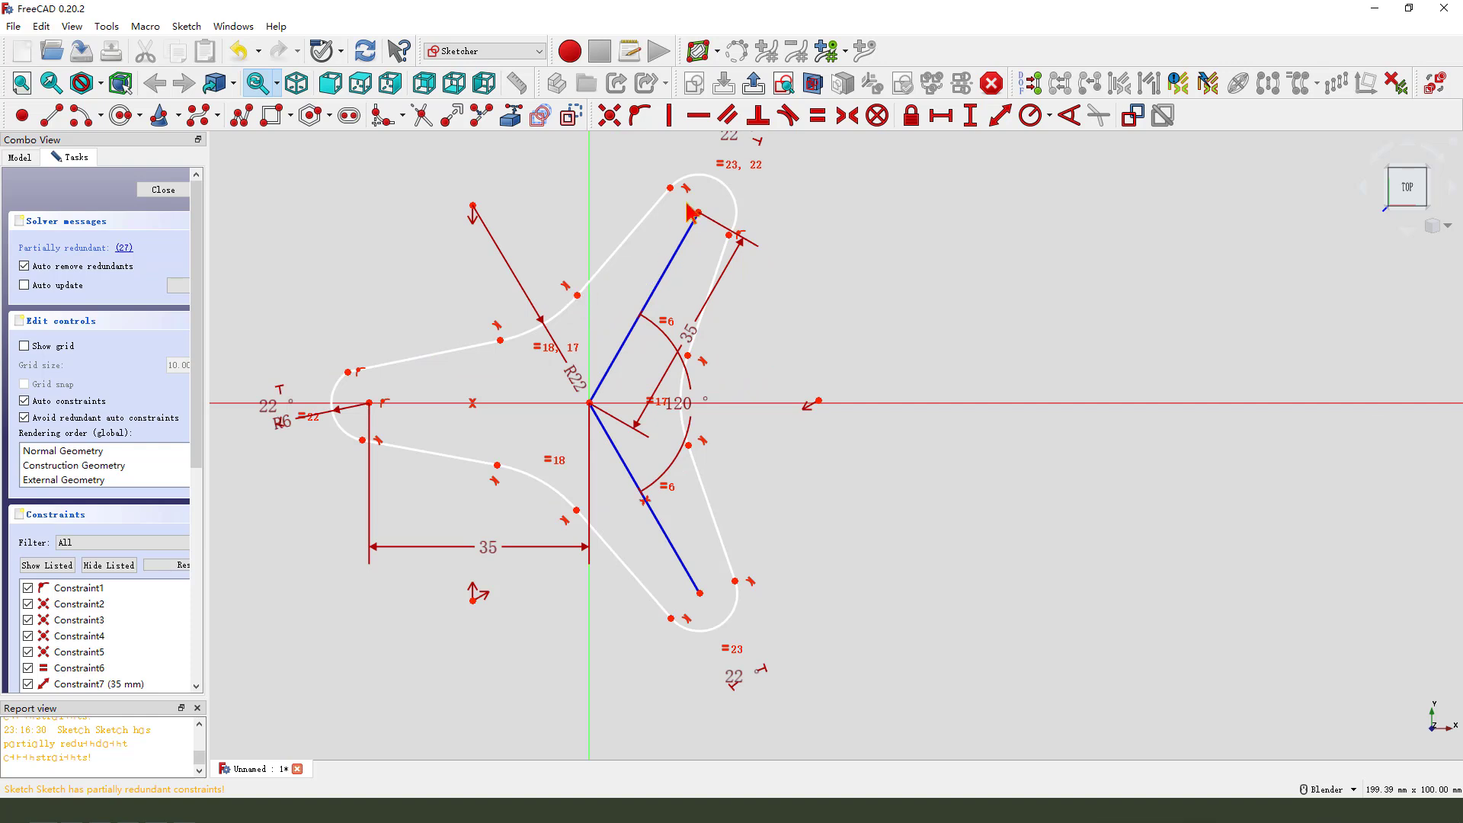
{"action": "scroll", "coordinate": [725, 364], "scroll_direction": "down", "scroll_amount": 1}
{"action": "scroll", "coordinate": [830, 547], "scroll_direction": "up", "scroll_amount": 1}
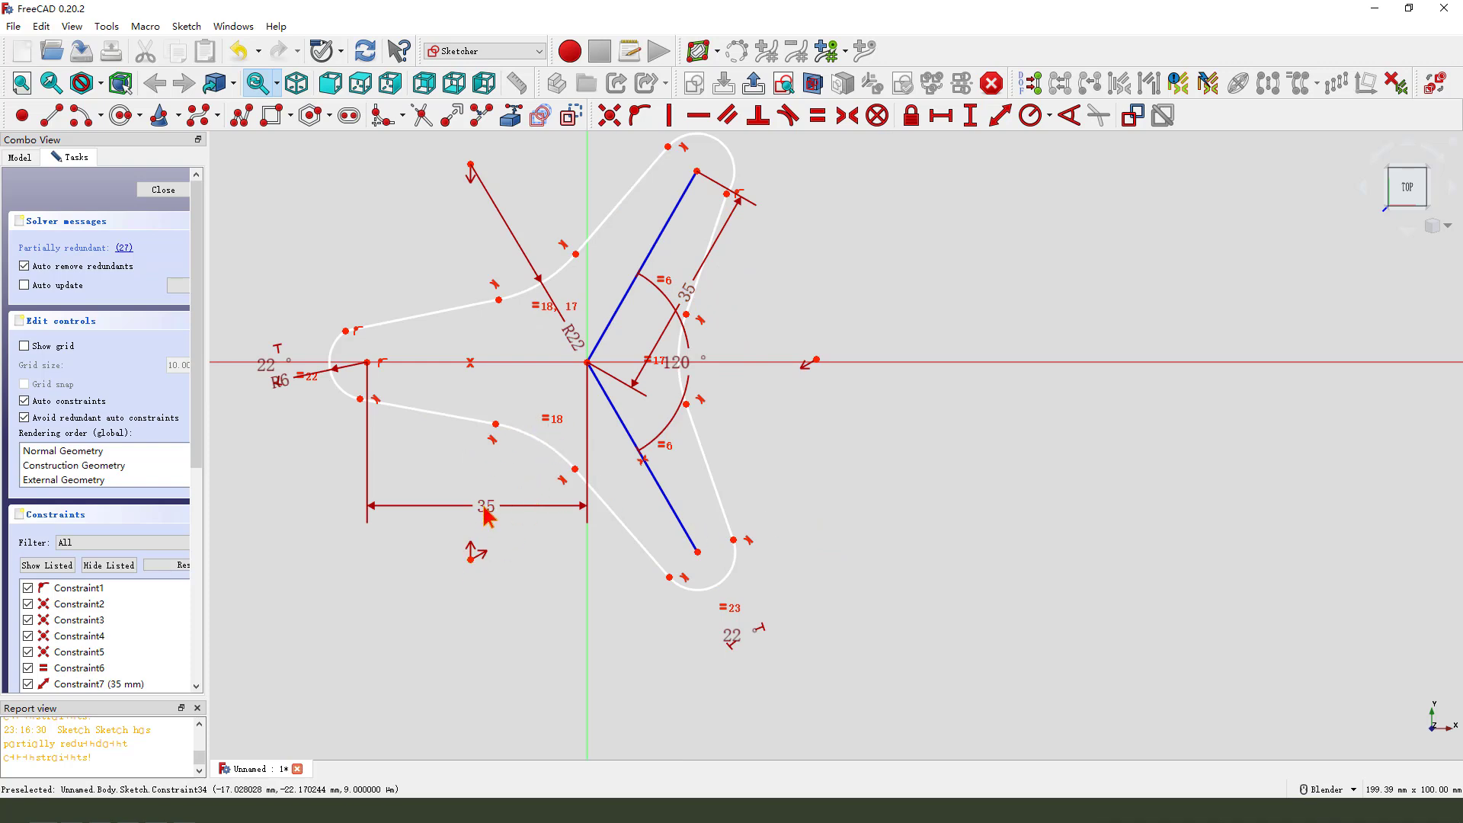
{"action": "left_click_drag", "start_coordinate": [485, 506], "coordinate": [485, 533]}
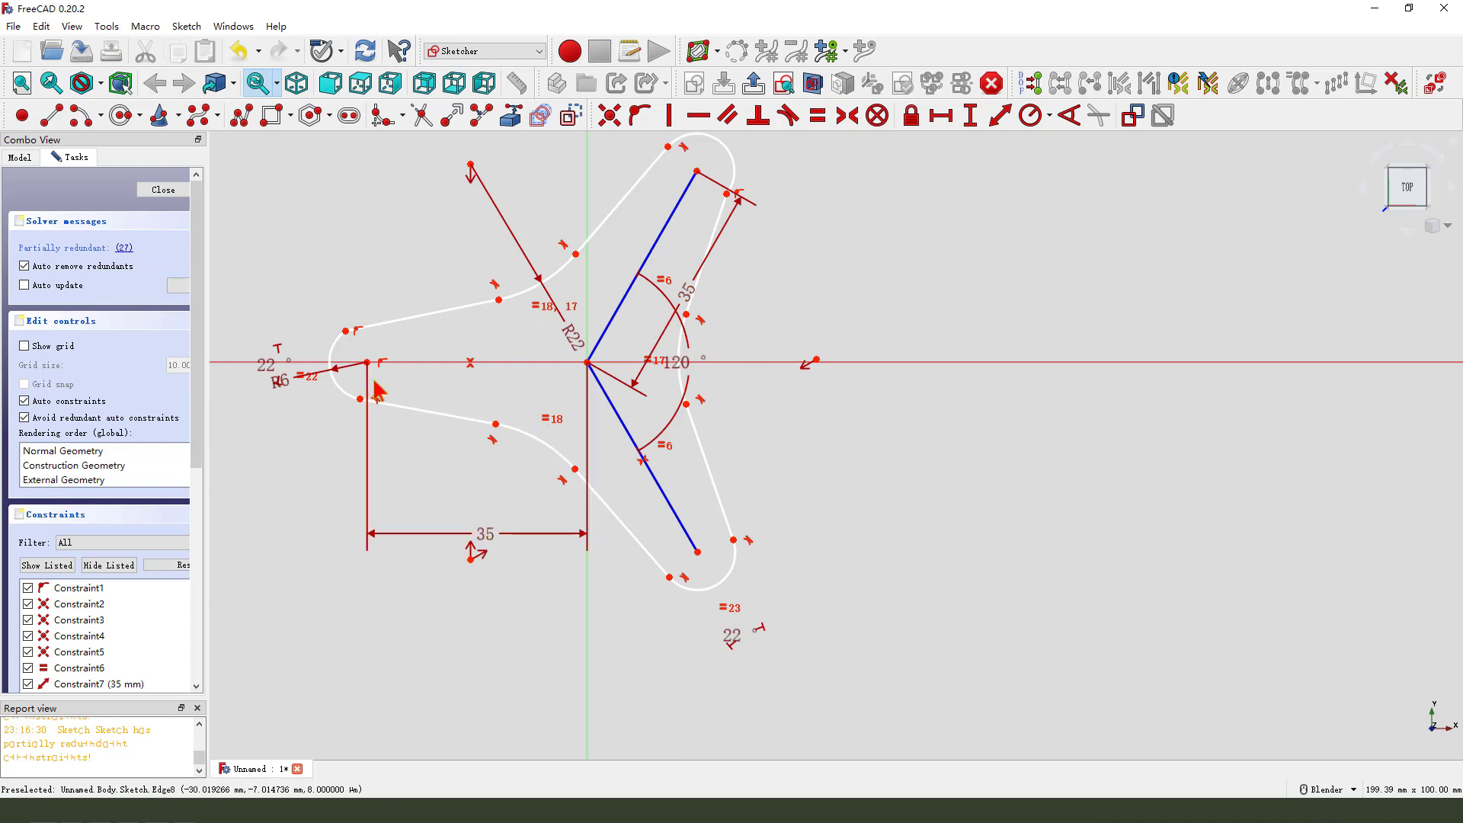
Step: Make the left end arc tangent to the upper-left line, then undo it as over-constraining
{"action": "left_click", "coordinate": [335, 349]}
{"action": "left_click", "coordinate": [404, 318]}
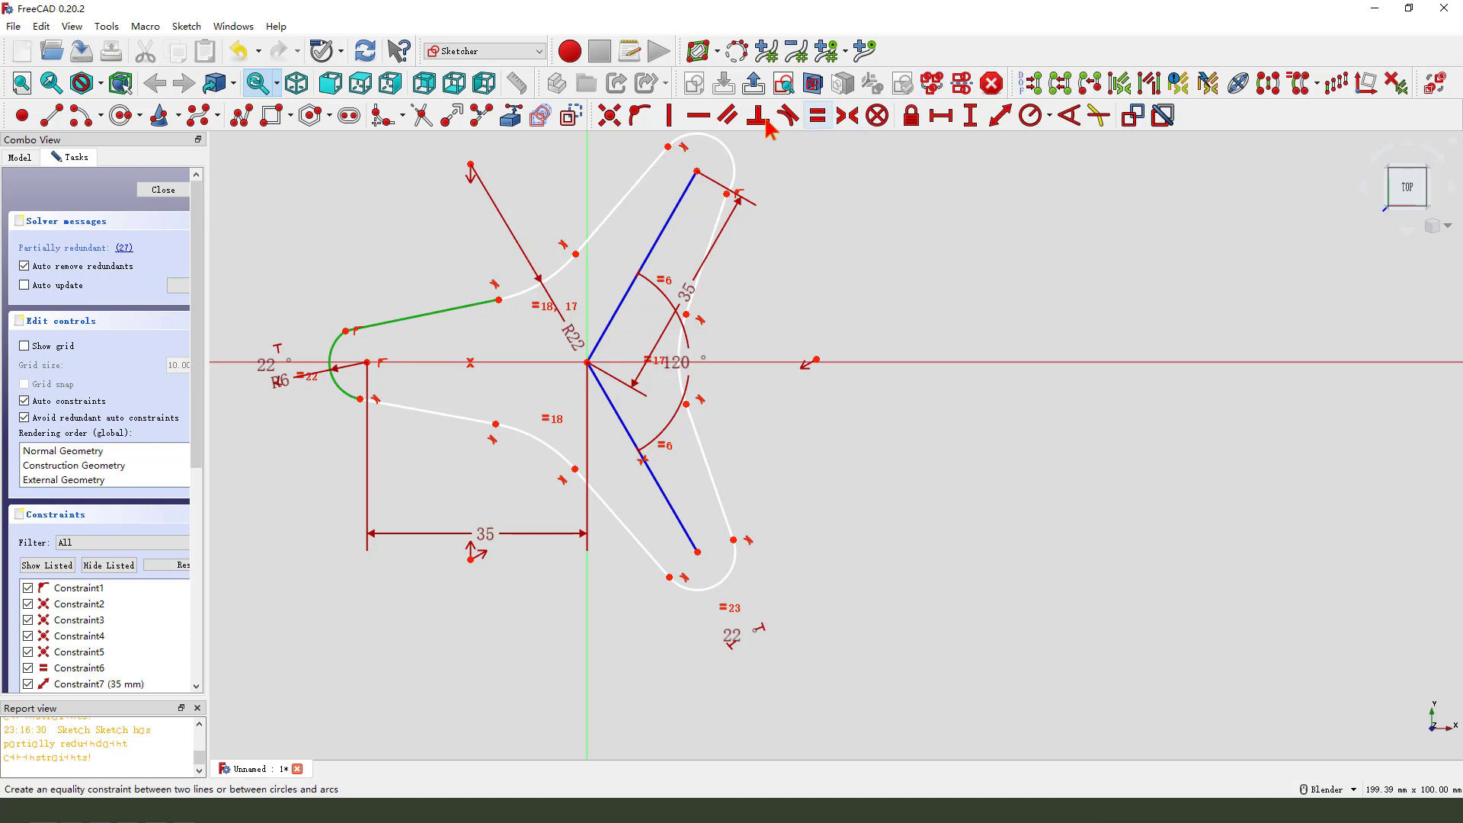
{"action": "left_click", "coordinate": [788, 115]}
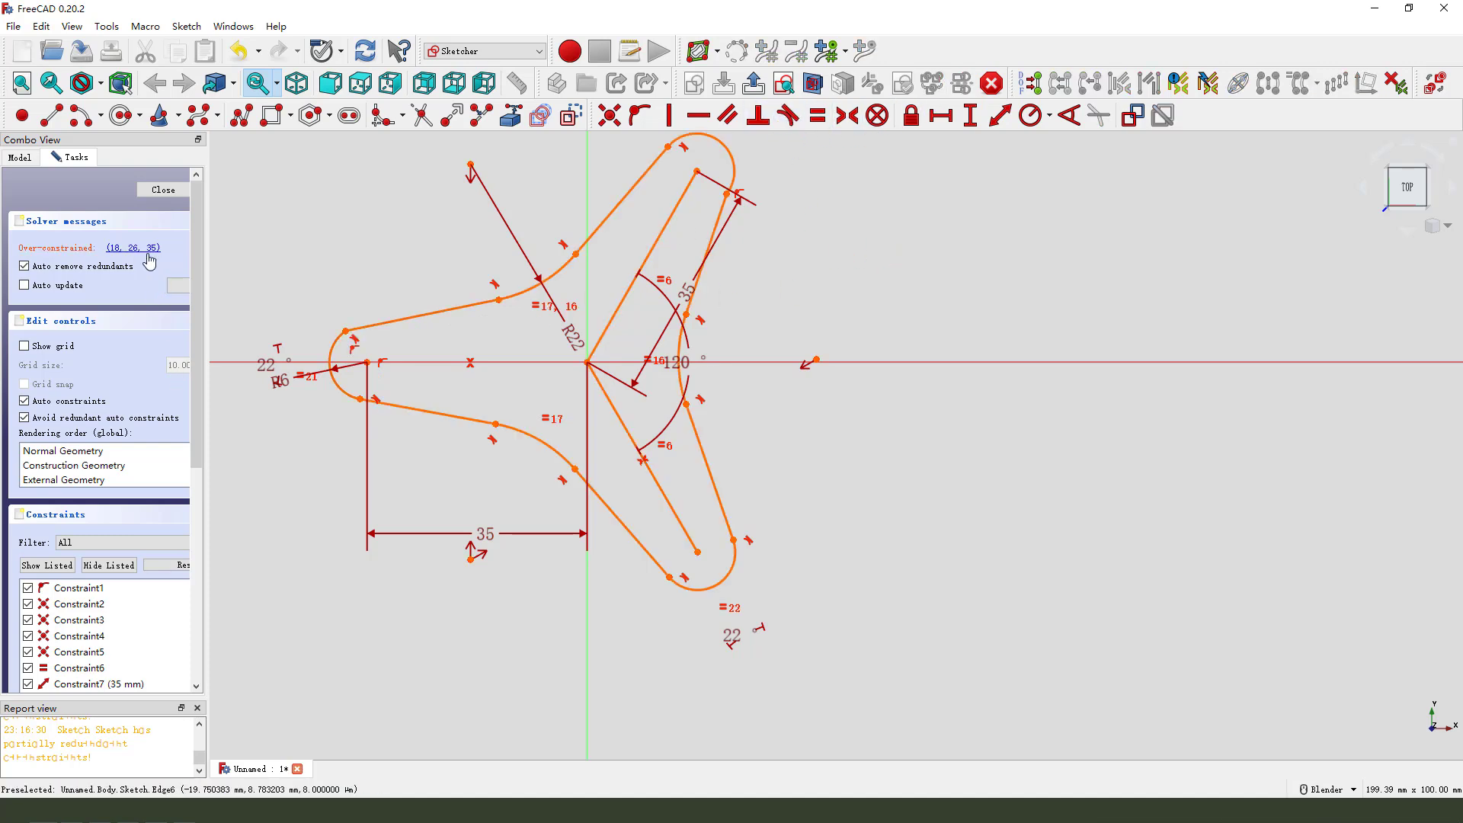
{"action": "scroll", "coordinate": [99, 663], "scroll_direction": "down", "scroll_amount": 10}
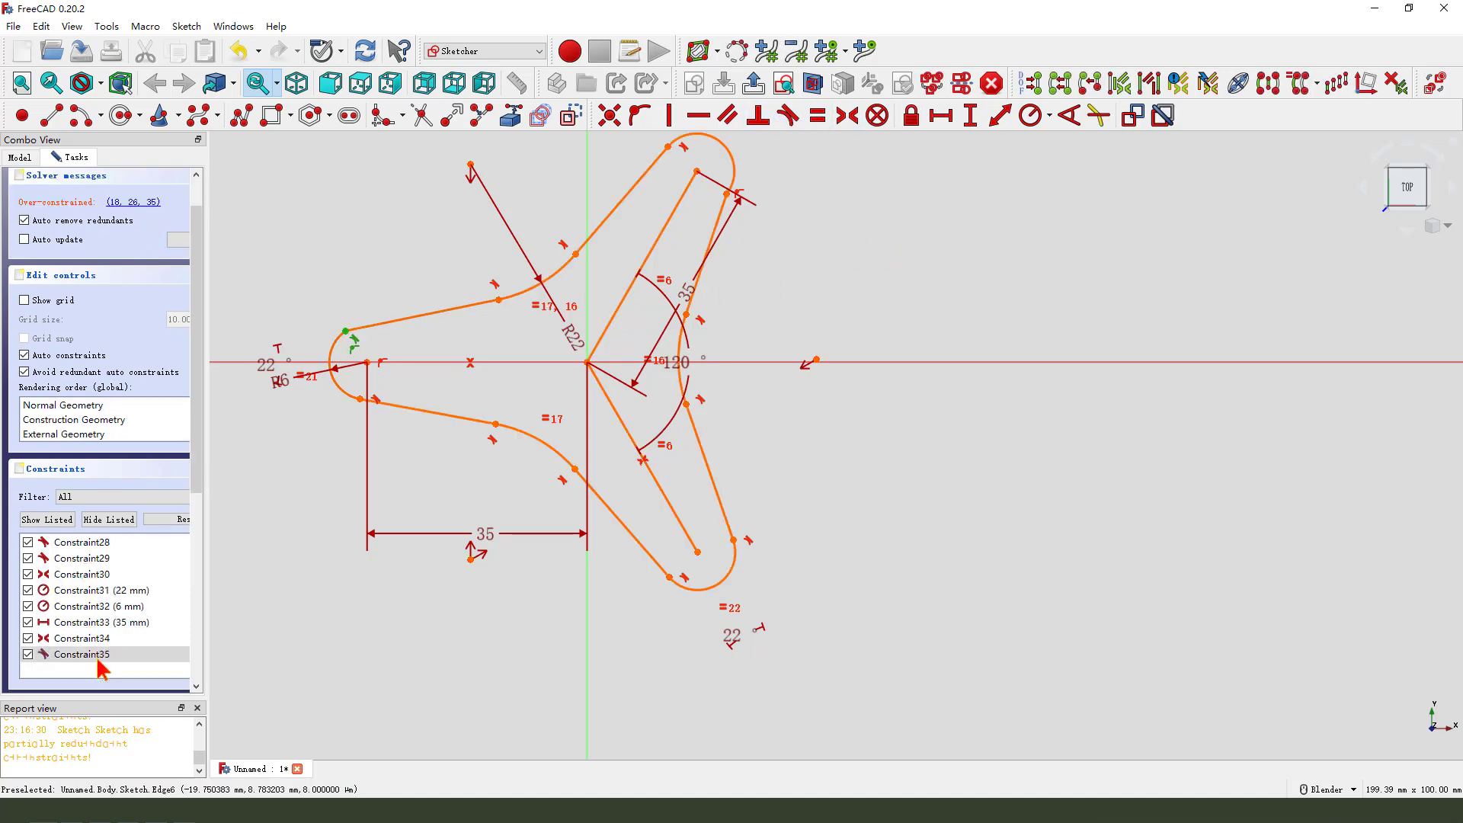
{"action": "key", "text": "ctrl+z"}
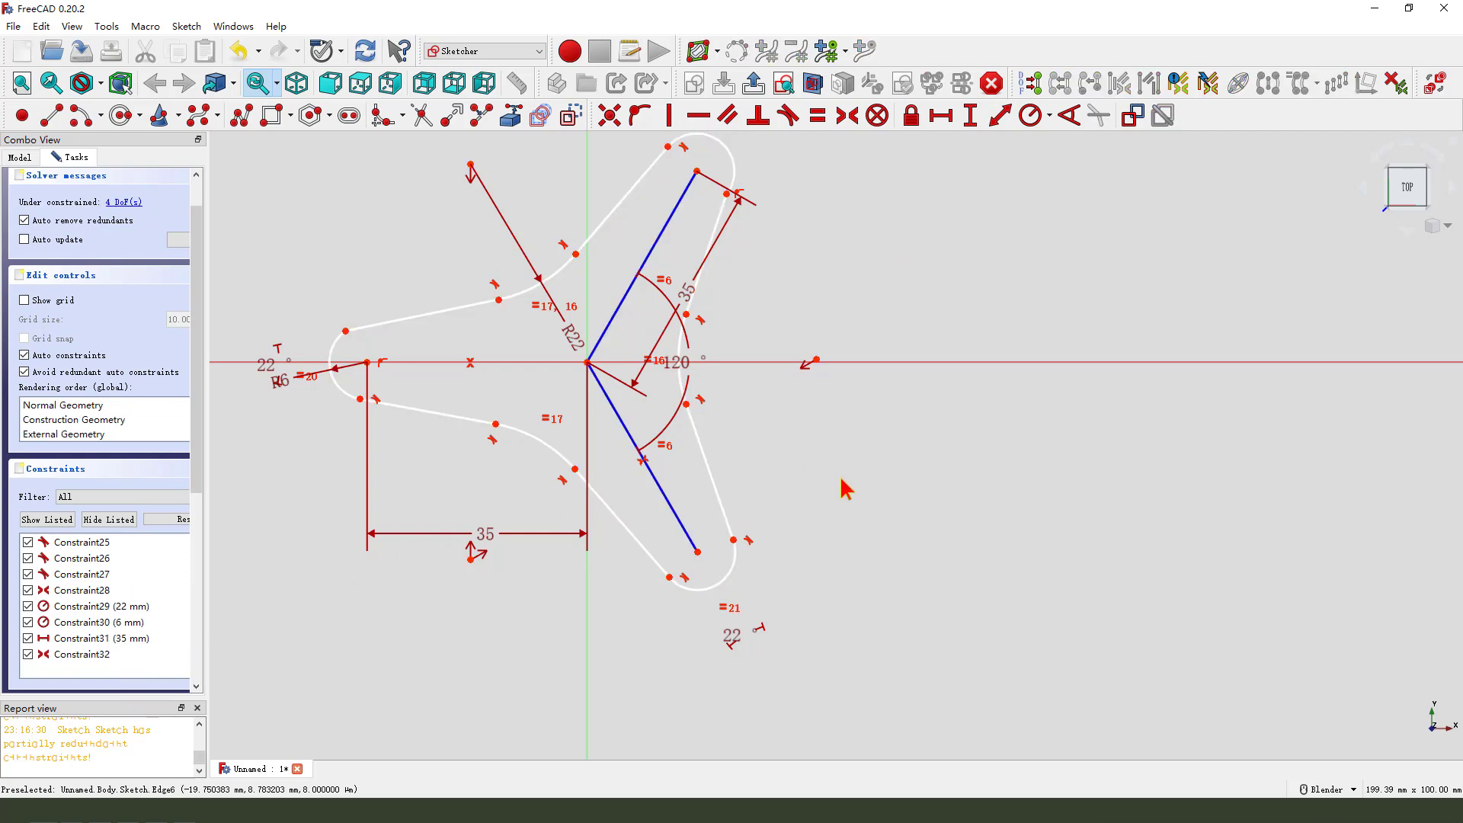
{"action": "scroll", "coordinate": [754, 454], "scroll_direction": "up", "scroll_amount": 1}
{"action": "scroll", "coordinate": [774, 251], "scroll_direction": "up", "scroll_amount": 3}
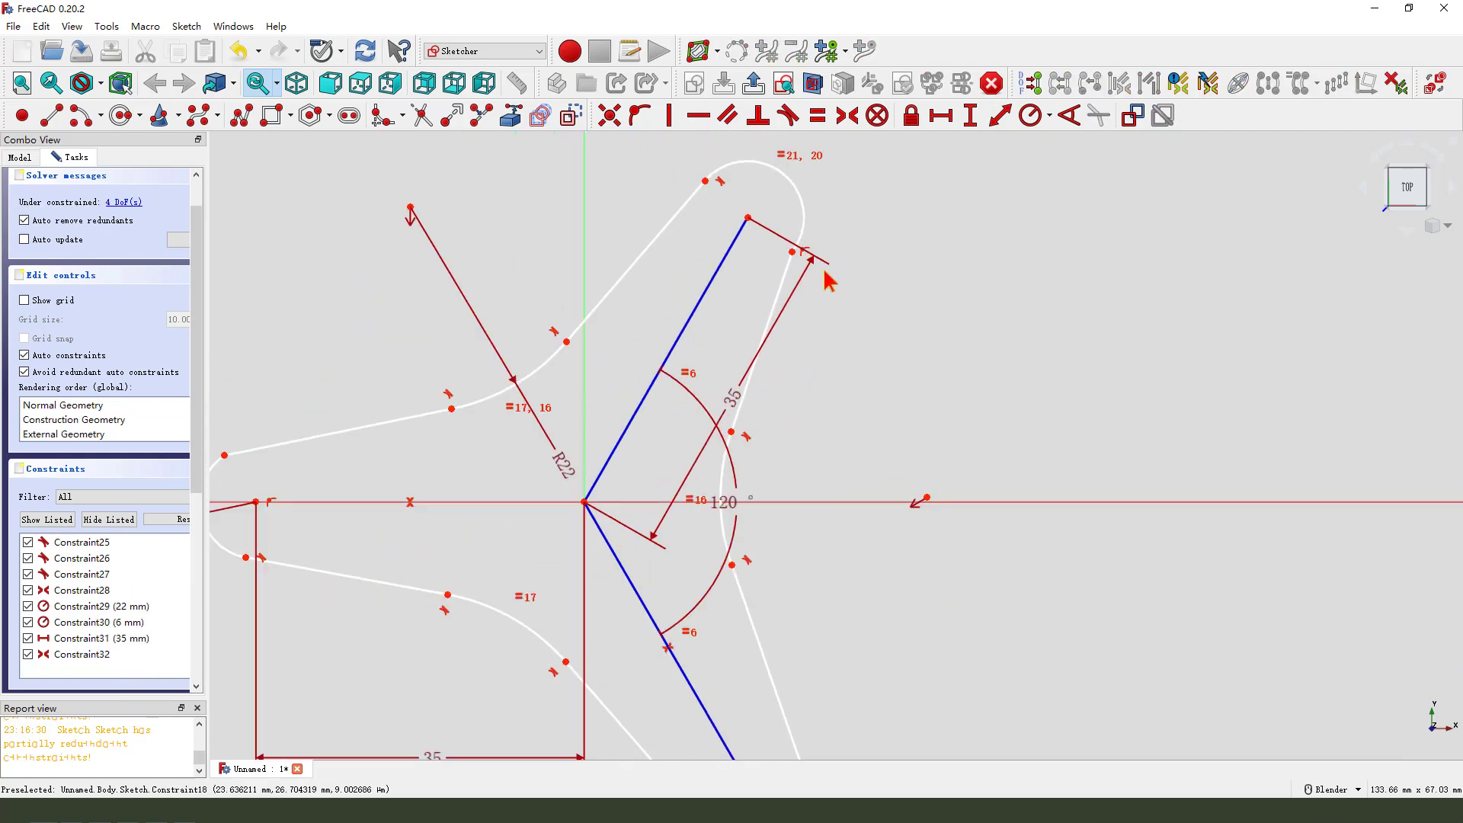
{"action": "scroll", "coordinate": [812, 267], "scroll_direction": "up", "scroll_amount": 4}
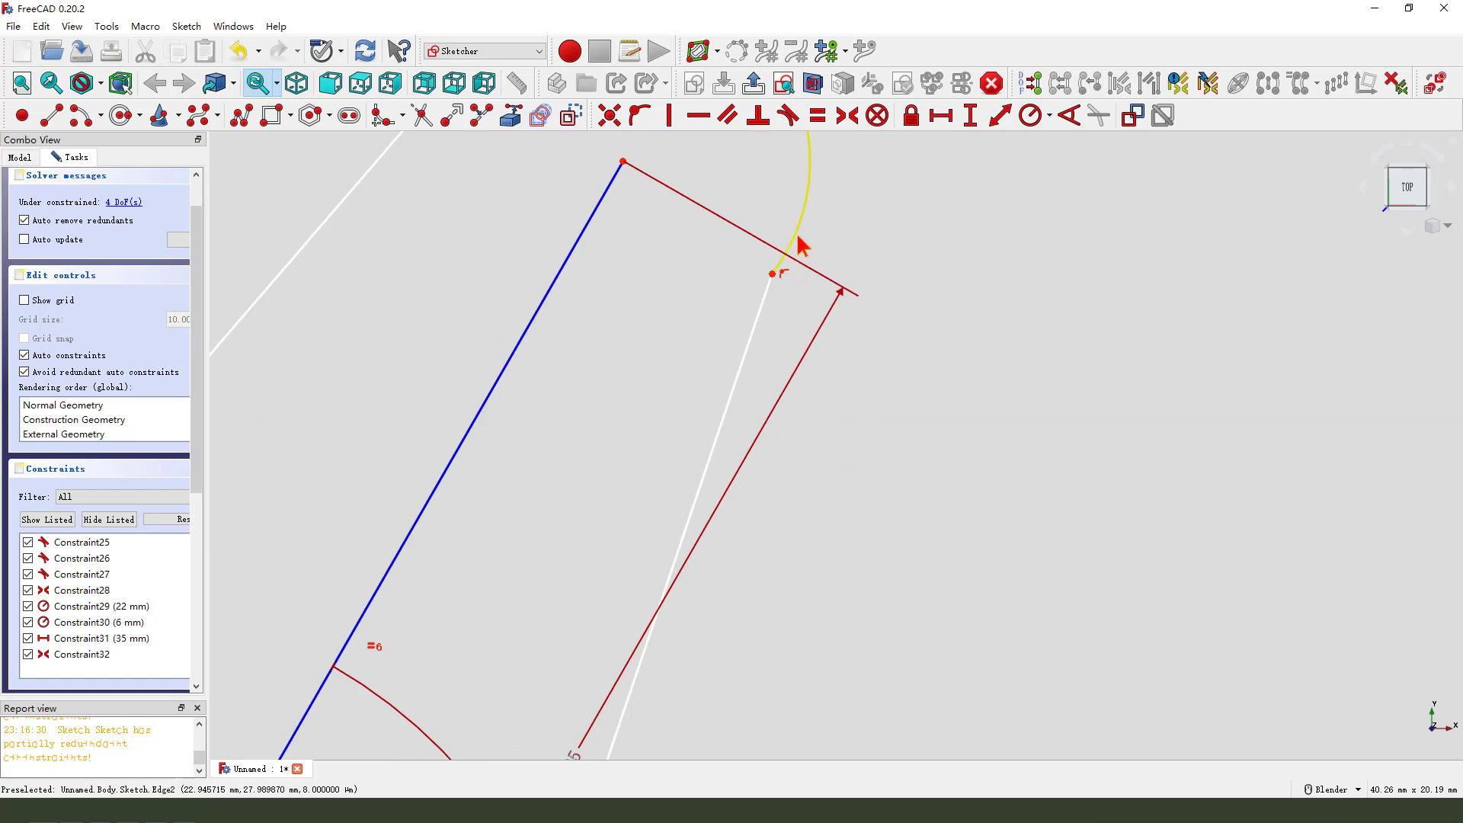
Step: Make the upper-right arm's end arc tangent to its adjoining straight edge
{"action": "left_click", "coordinate": [802, 245]}
{"action": "left_click", "coordinate": [767, 295]}
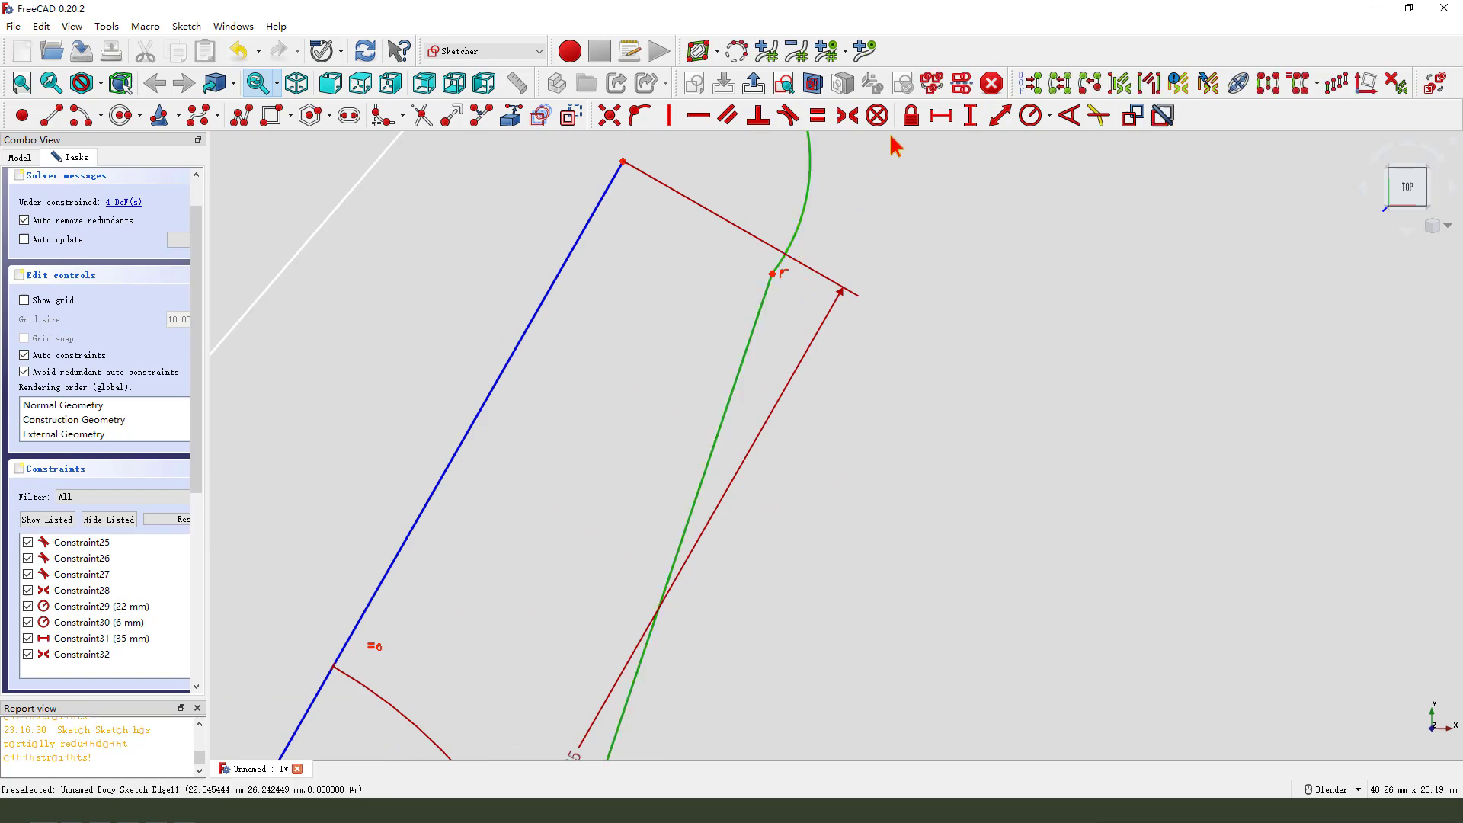
{"action": "left_click", "coordinate": [790, 116]}
{"action": "scroll", "coordinate": [816, 281], "scroll_direction": "down", "scroll_amount": 5}
{"action": "scroll", "coordinate": [488, 439], "scroll_direction": "down", "scroll_amount": 1}
{"action": "scroll", "coordinate": [546, 592], "scroll_direction": "up", "scroll_amount": 1}
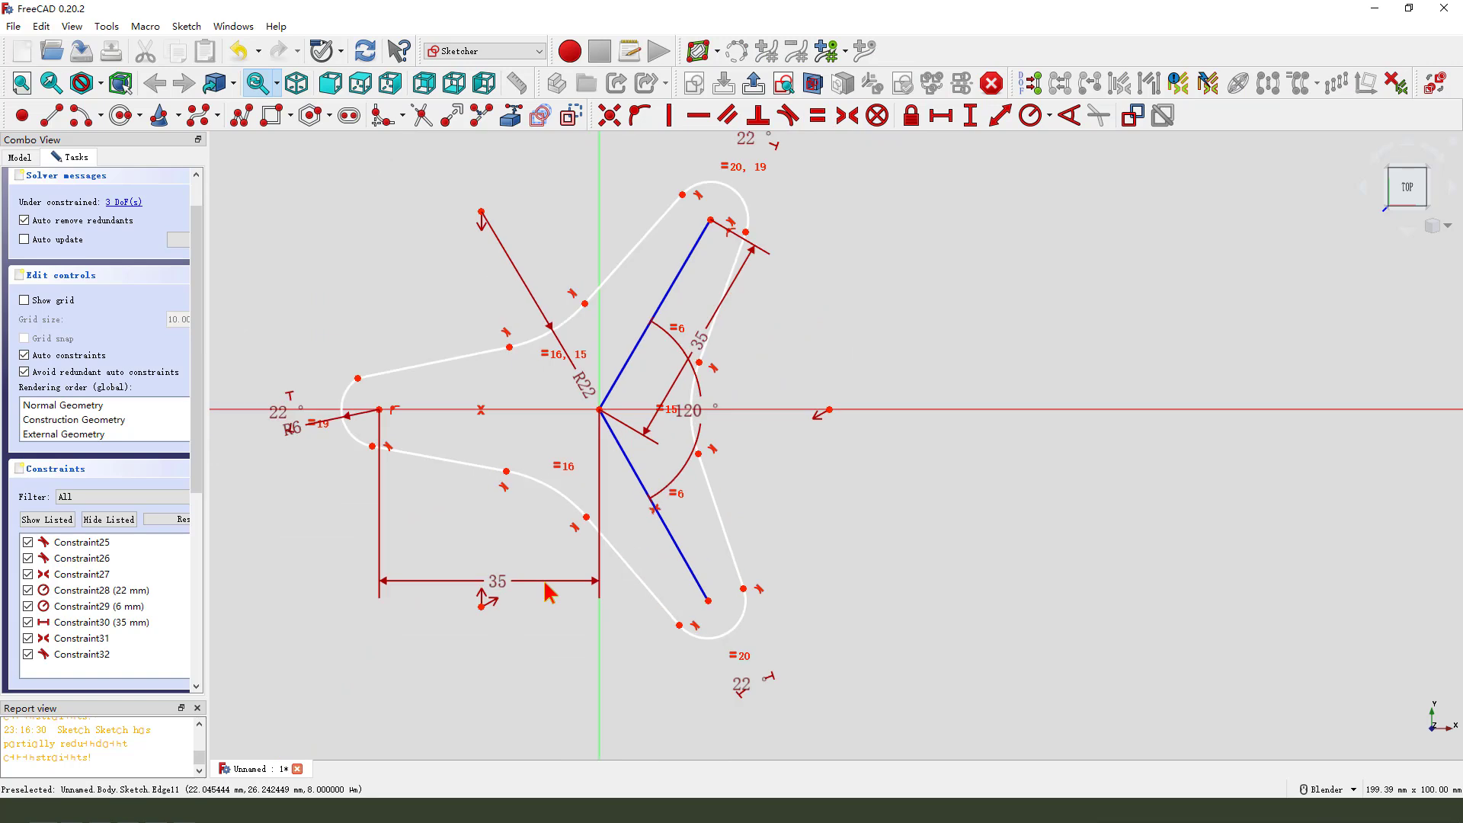
Step: Reapply tangency between the left end arc and the upper-left line
{"action": "left_click", "coordinate": [347, 402]}
{"action": "left_click", "coordinate": [400, 370]}
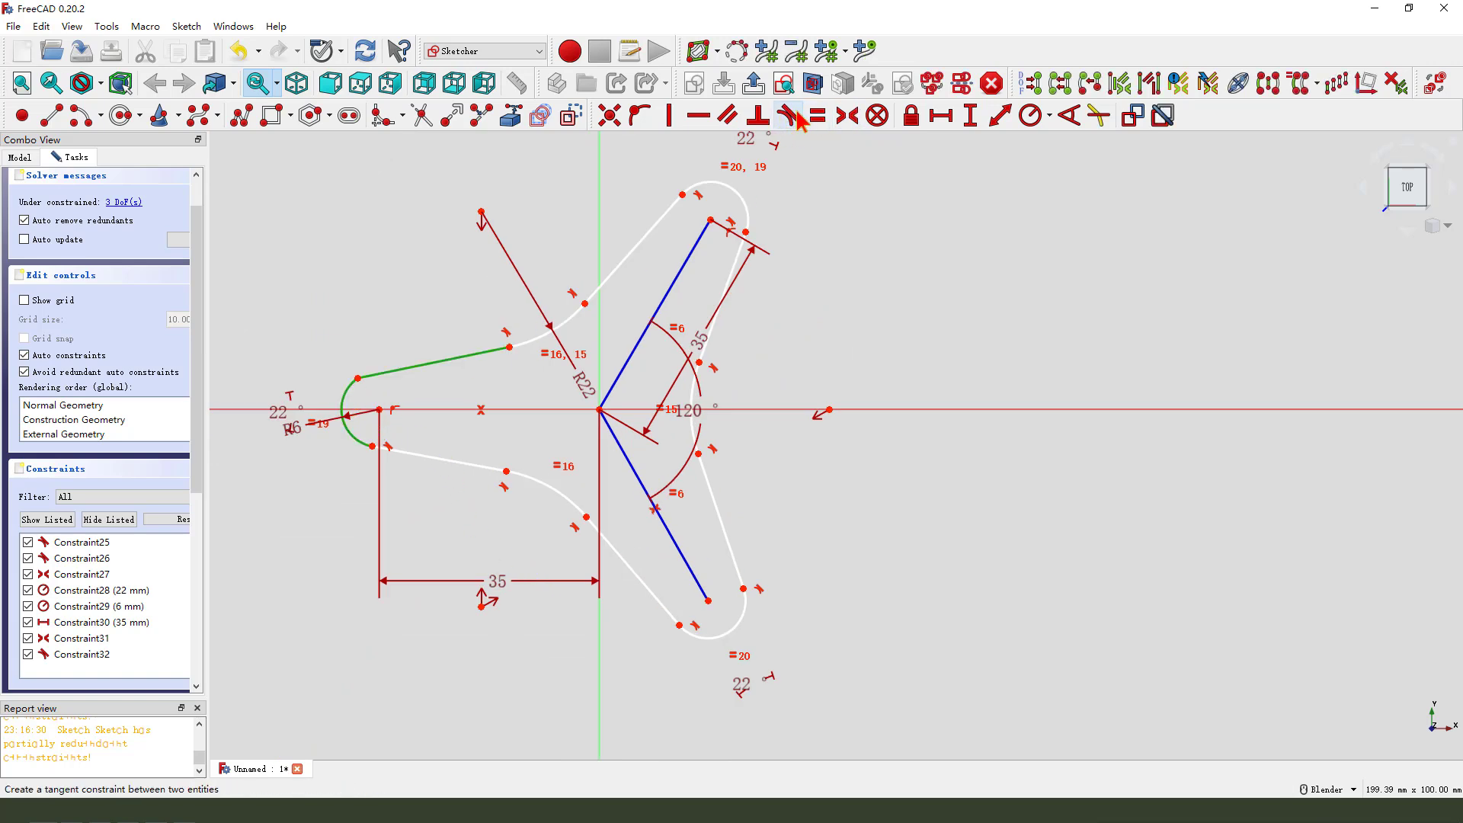
{"action": "left_click", "coordinate": [816, 117]}
{"action": "scroll", "coordinate": [341, 389], "scroll_direction": "up", "scroll_amount": 4}
Step: Join the remaining endpoints with a coincident constraint and move the R22 label clear
{"action": "left_click", "coordinate": [609, 116]}
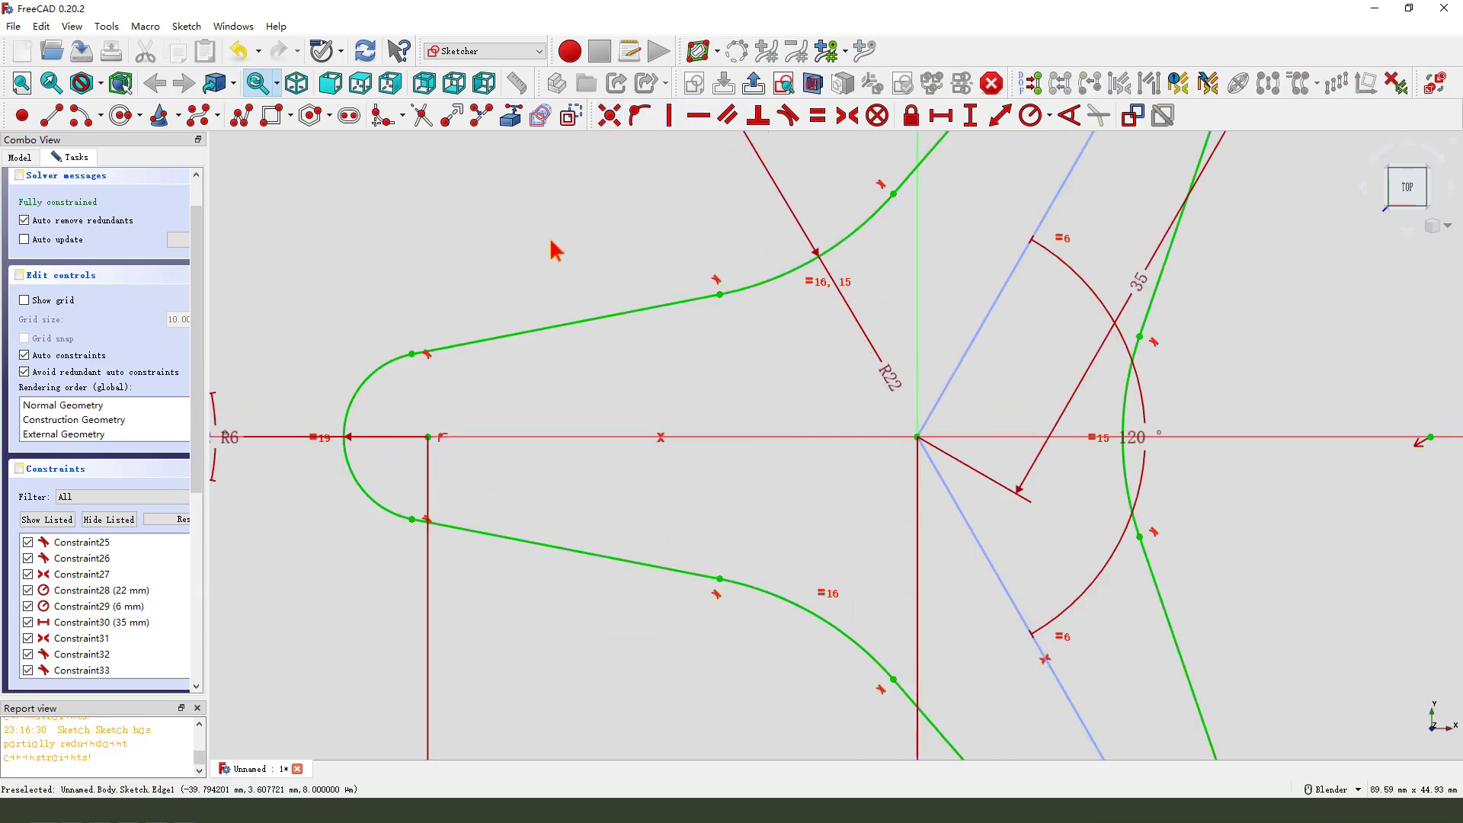
{"action": "scroll", "coordinate": [533, 256], "scroll_direction": "down", "scroll_amount": 3}
{"action": "scroll", "coordinate": [504, 353], "scroll_direction": "down", "scroll_amount": 1}
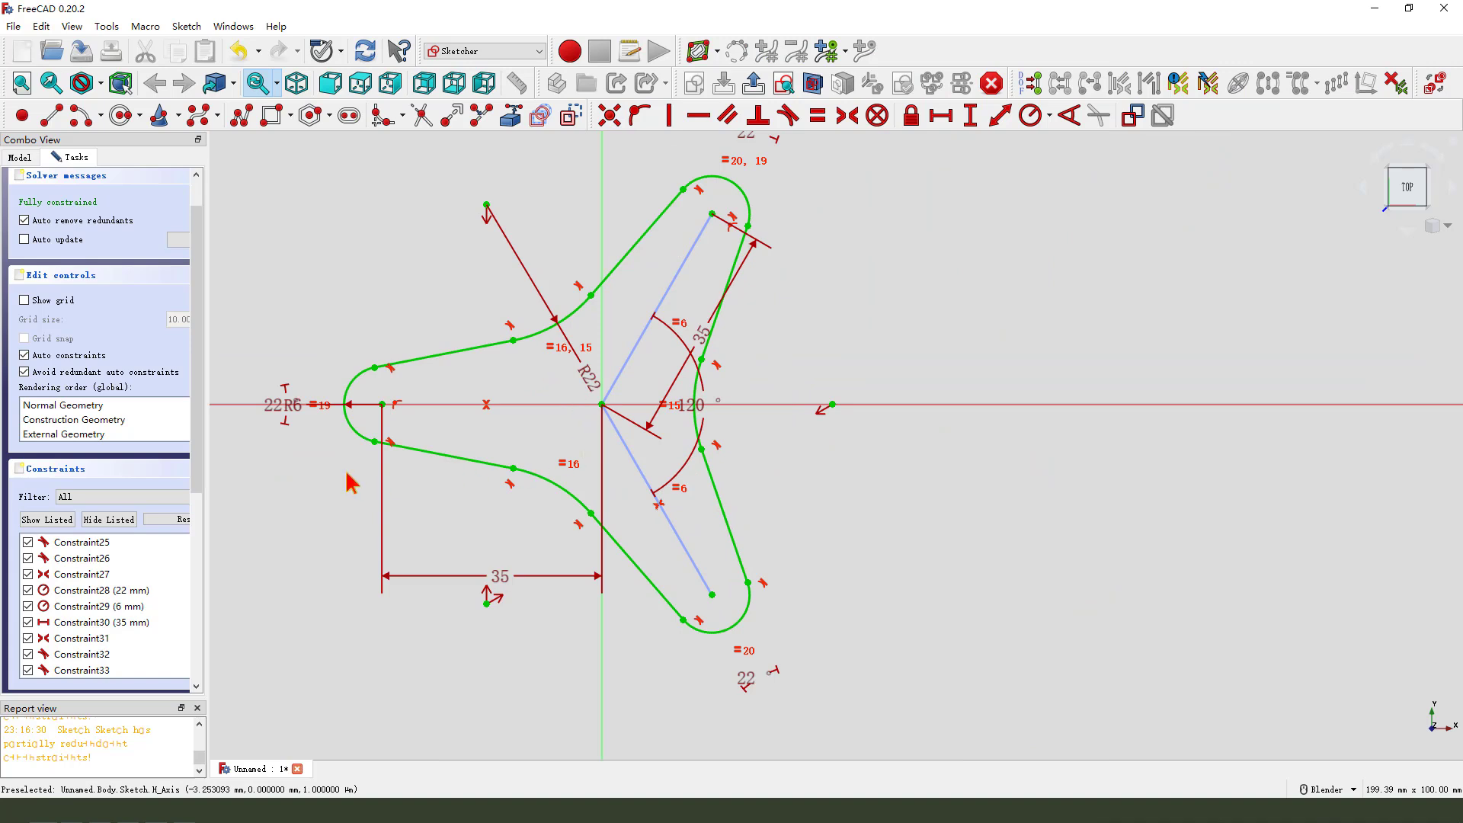
{"action": "left_click_drag", "start_coordinate": [587, 381], "coordinate": [542, 299]}
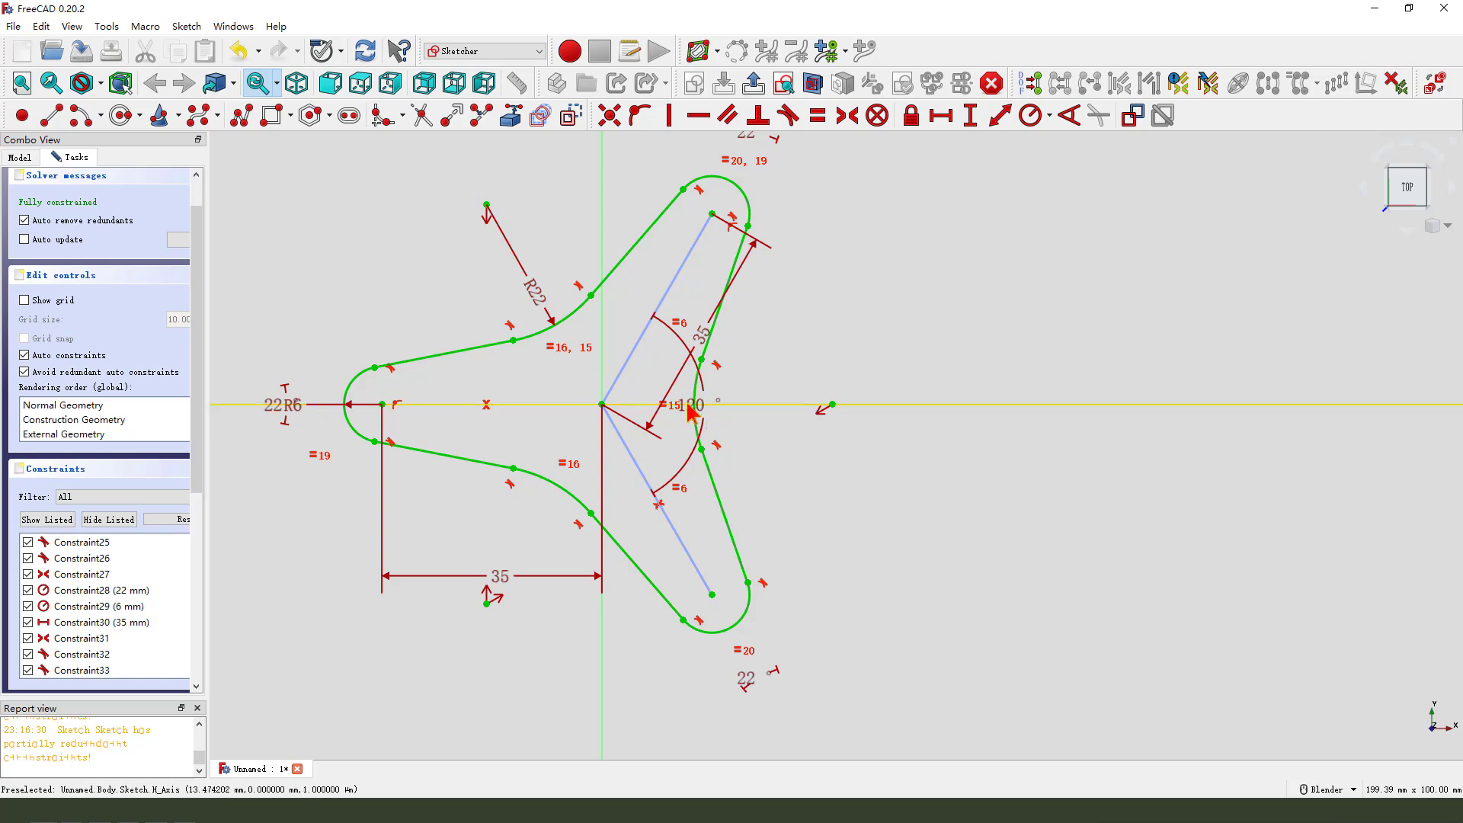
{"action": "middle_click_drag", "start_coordinate": [457, 503], "coordinate": [639, 494], "text": "shift"}
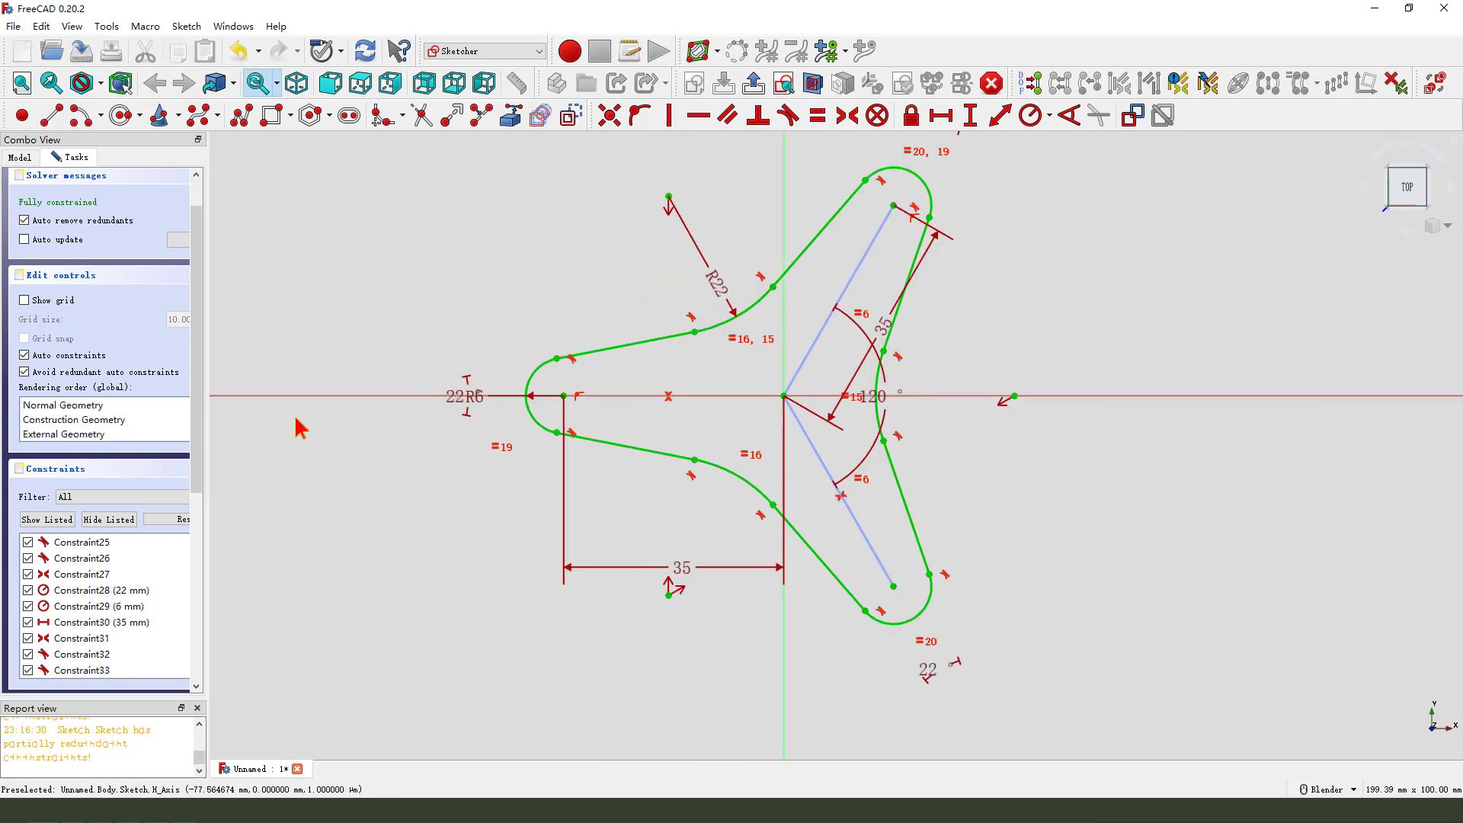
{"action": "scroll", "coordinate": [343, 375], "scroll_direction": "down", "scroll_amount": 2}
{"action": "scroll", "coordinate": [800, 412], "scroll_direction": "up", "scroll_amount": 1}
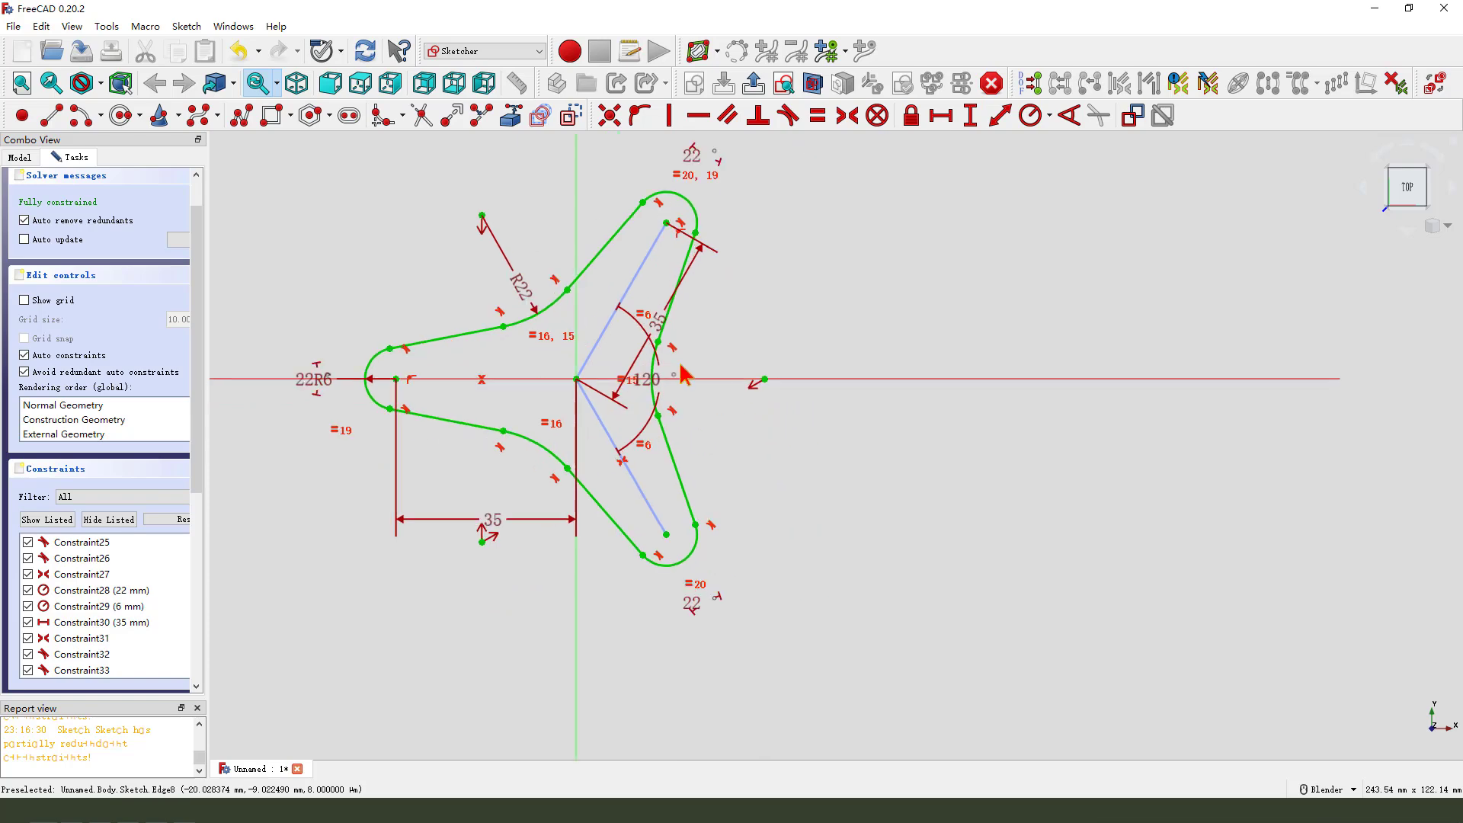
Step: Close the sketch and pad the tri-arm profile 20 mm into a solid bracket
{"action": "left_click", "coordinate": [754, 82]}
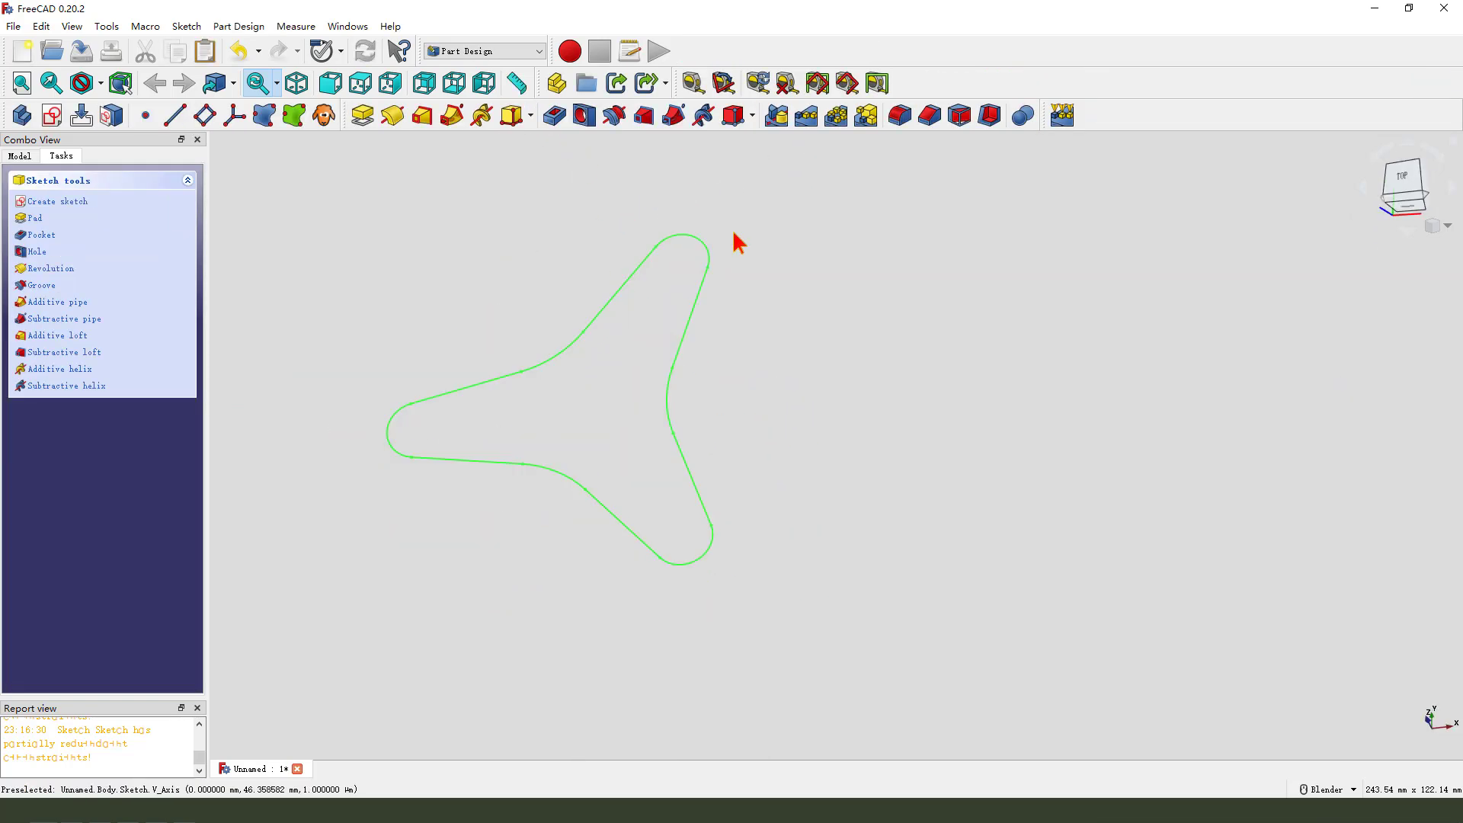
{"action": "left_click", "coordinate": [363, 117]}
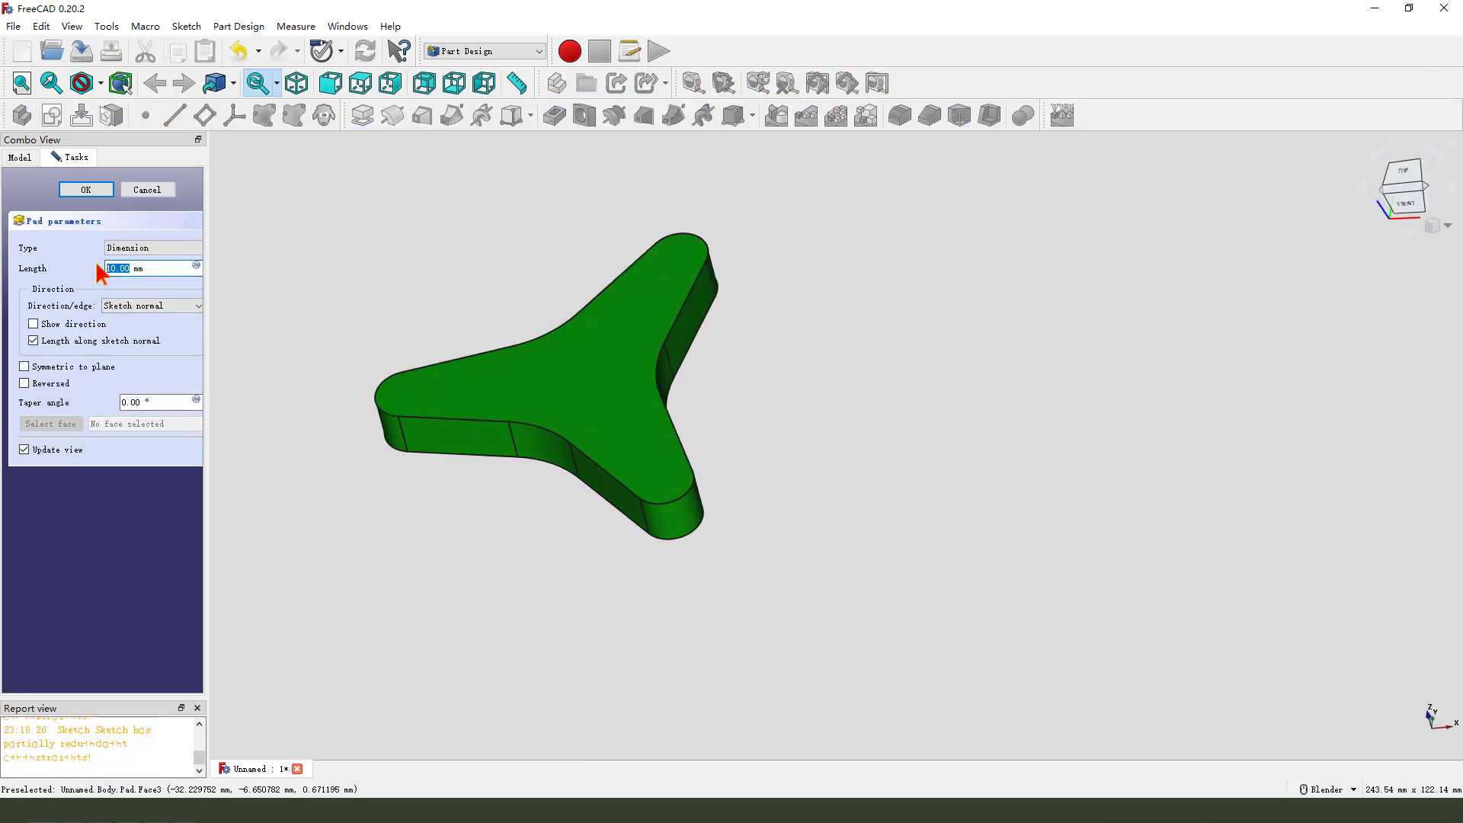
{"action": "left_click", "coordinate": [99, 189]}
{"action": "middle_click_drag", "start_coordinate": [508, 457], "coordinate": [265, 696]}
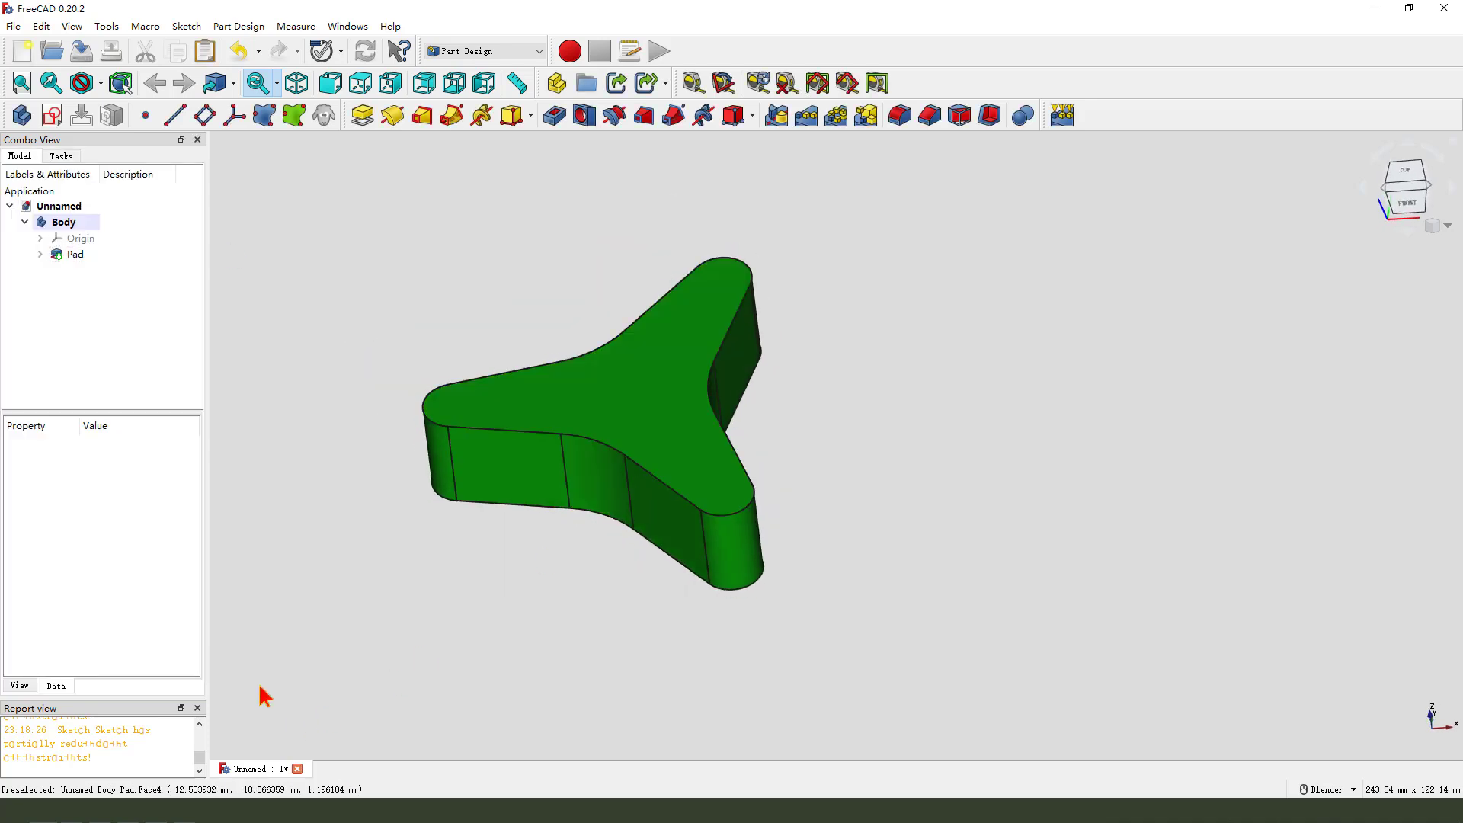
Step: Create a new sketch on the XZ plane
{"action": "left_click", "coordinate": [51, 115]}
{"action": "mouse_move", "coordinate": [689, 418]}
{"action": "middle_mouse_down"}
{"action": "mouse_move", "coordinate": [676, 455]}
{"action": "mouse_move", "coordinate": [660, 435]}
{"action": "middle_mouse_up"}
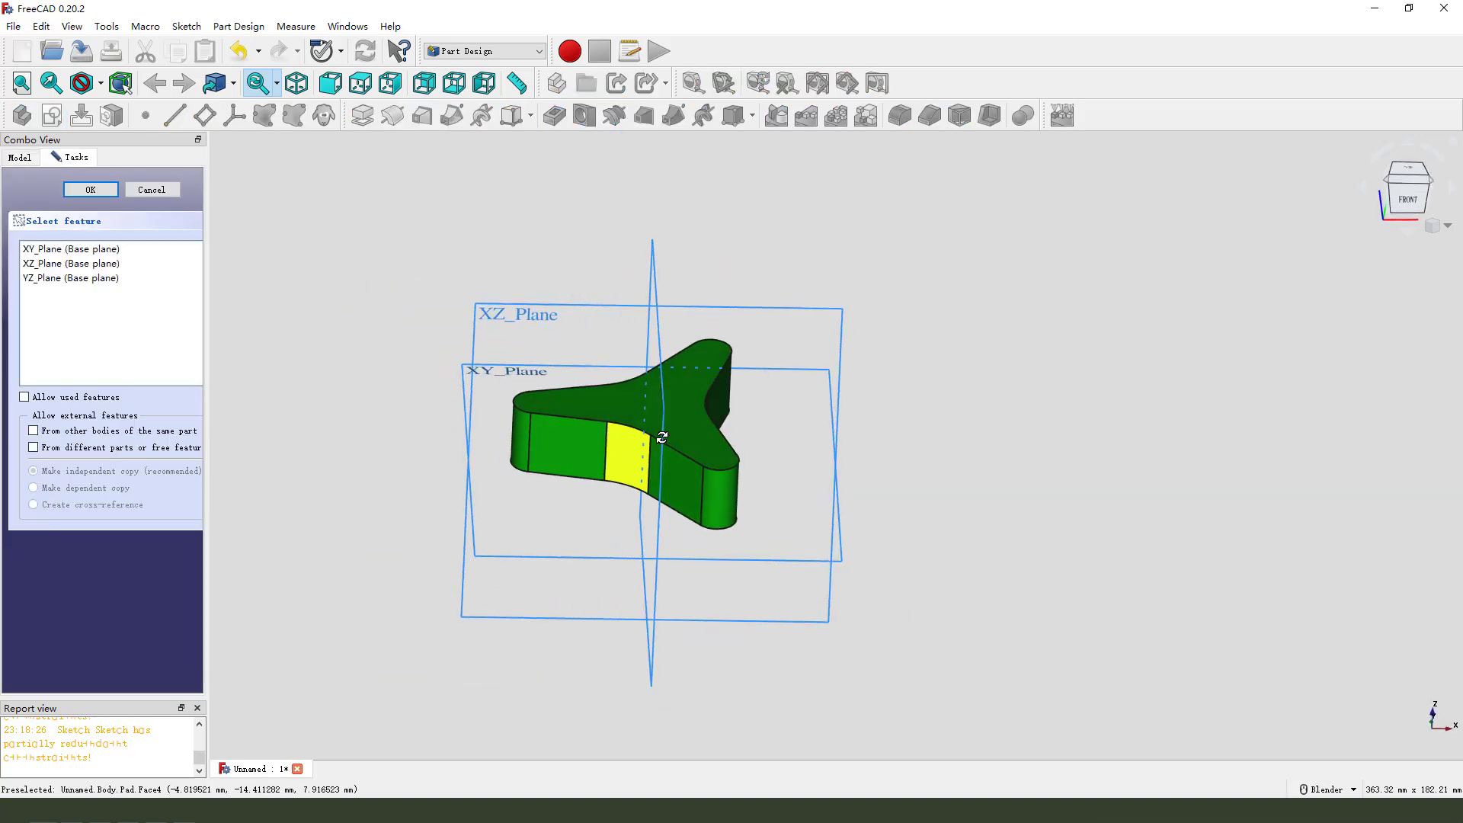
{"action": "left_click", "coordinate": [519, 320]}
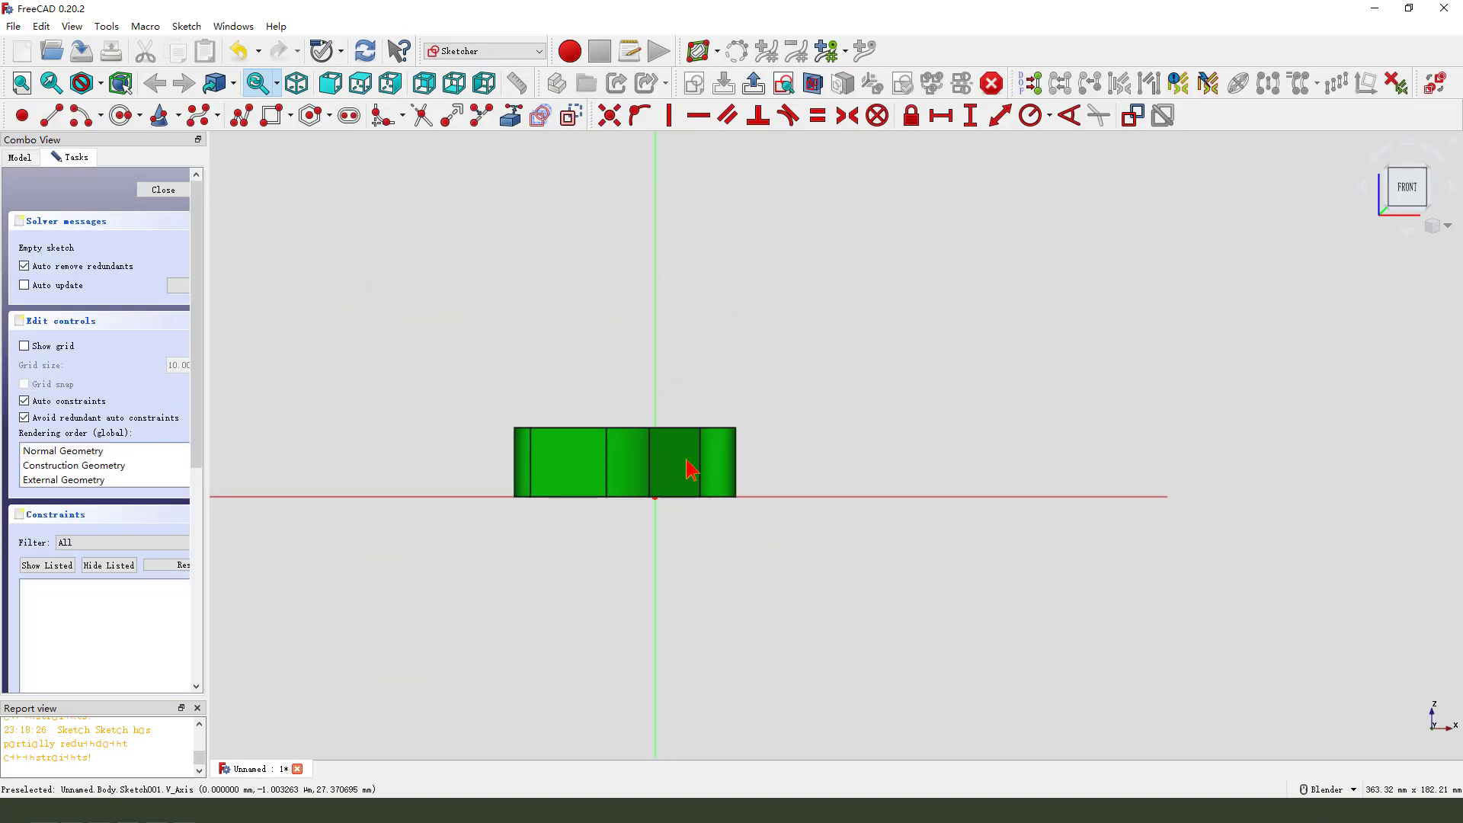
Step: Import the pad's bottom edge as external reference geometry
{"action": "left_click", "coordinate": [511, 116]}
{"action": "scroll", "coordinate": [468, 500], "scroll_direction": "up", "scroll_amount": 1}
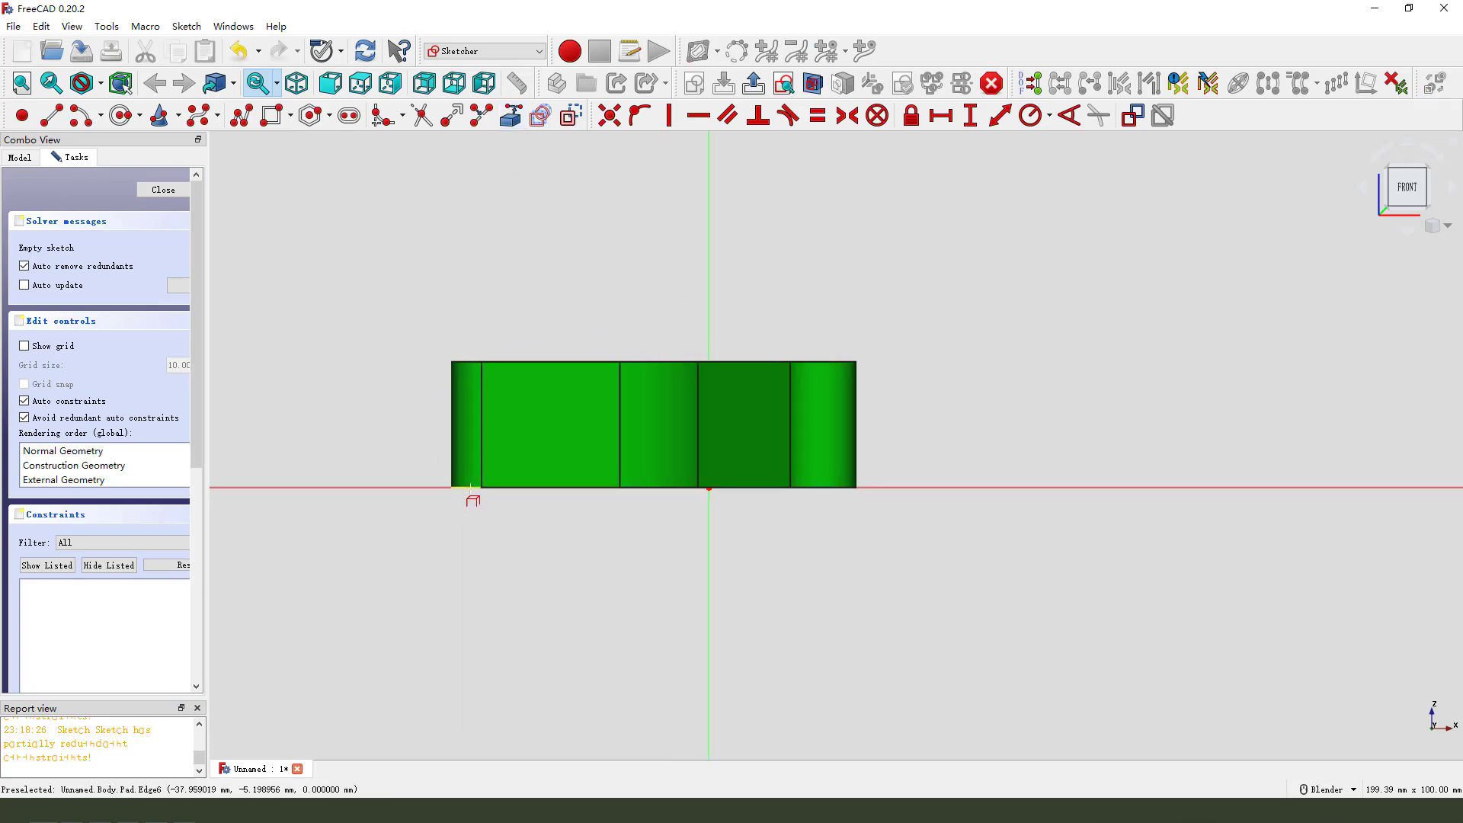
{"action": "left_click", "coordinate": [470, 487]}
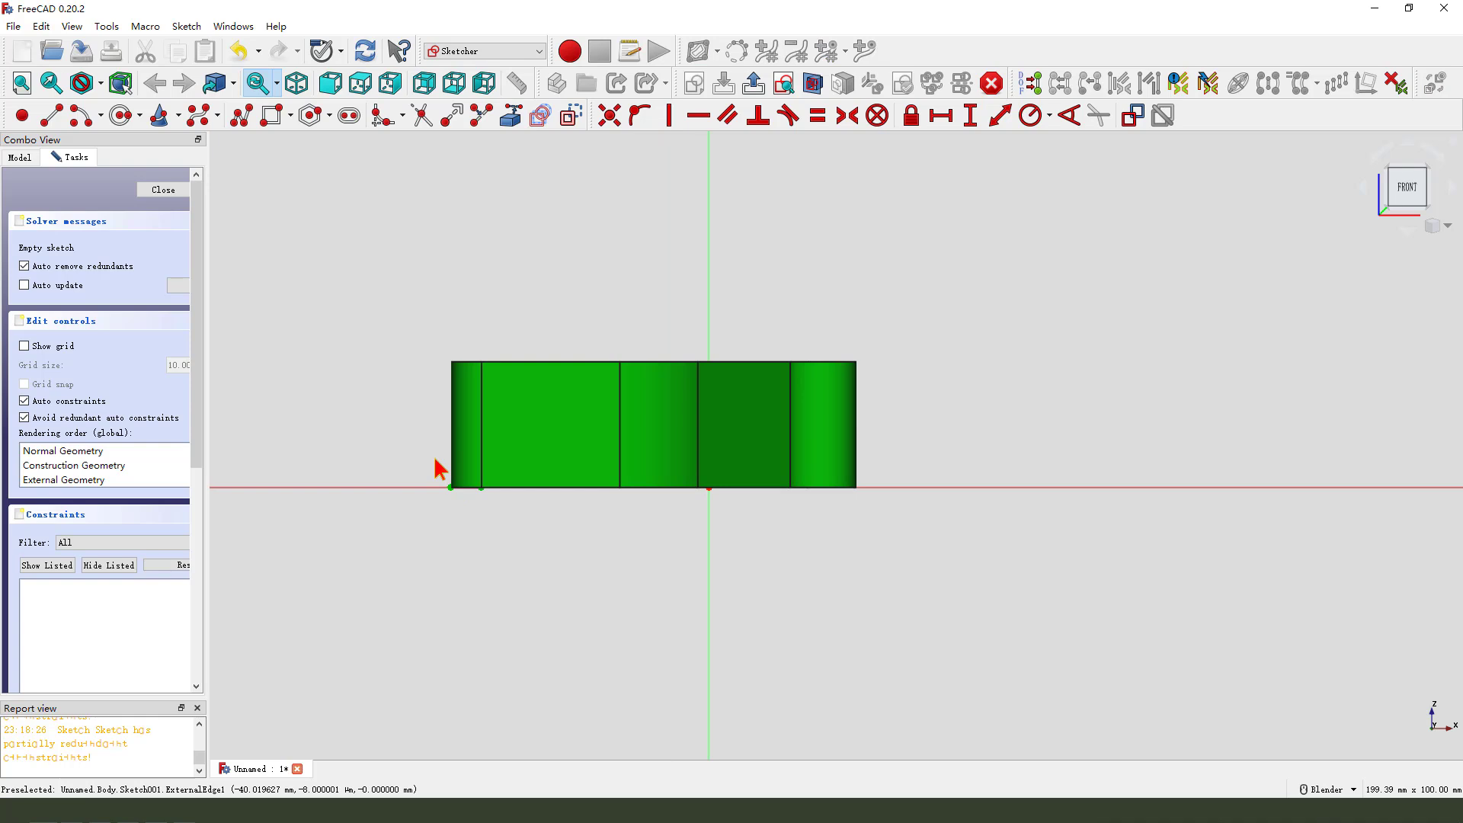
{"action": "scroll", "coordinate": [495, 503], "scroll_direction": "down", "scroll_amount": 1}
{"action": "scroll", "coordinate": [539, 526], "scroll_direction": "up", "scroll_amount": 1}
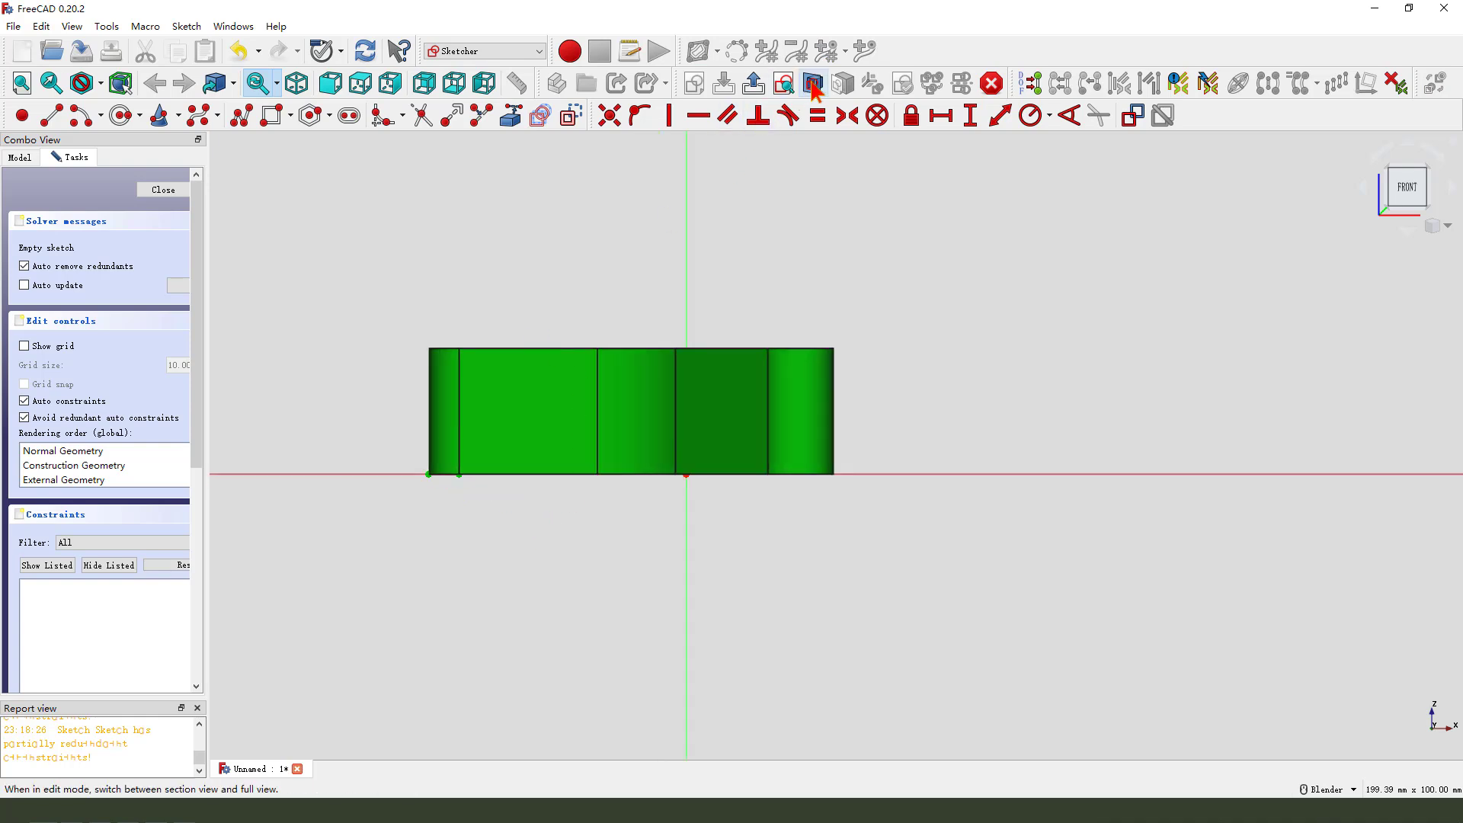
{"action": "scroll", "coordinate": [512, 592], "scroll_direction": "up", "scroll_amount": 1}
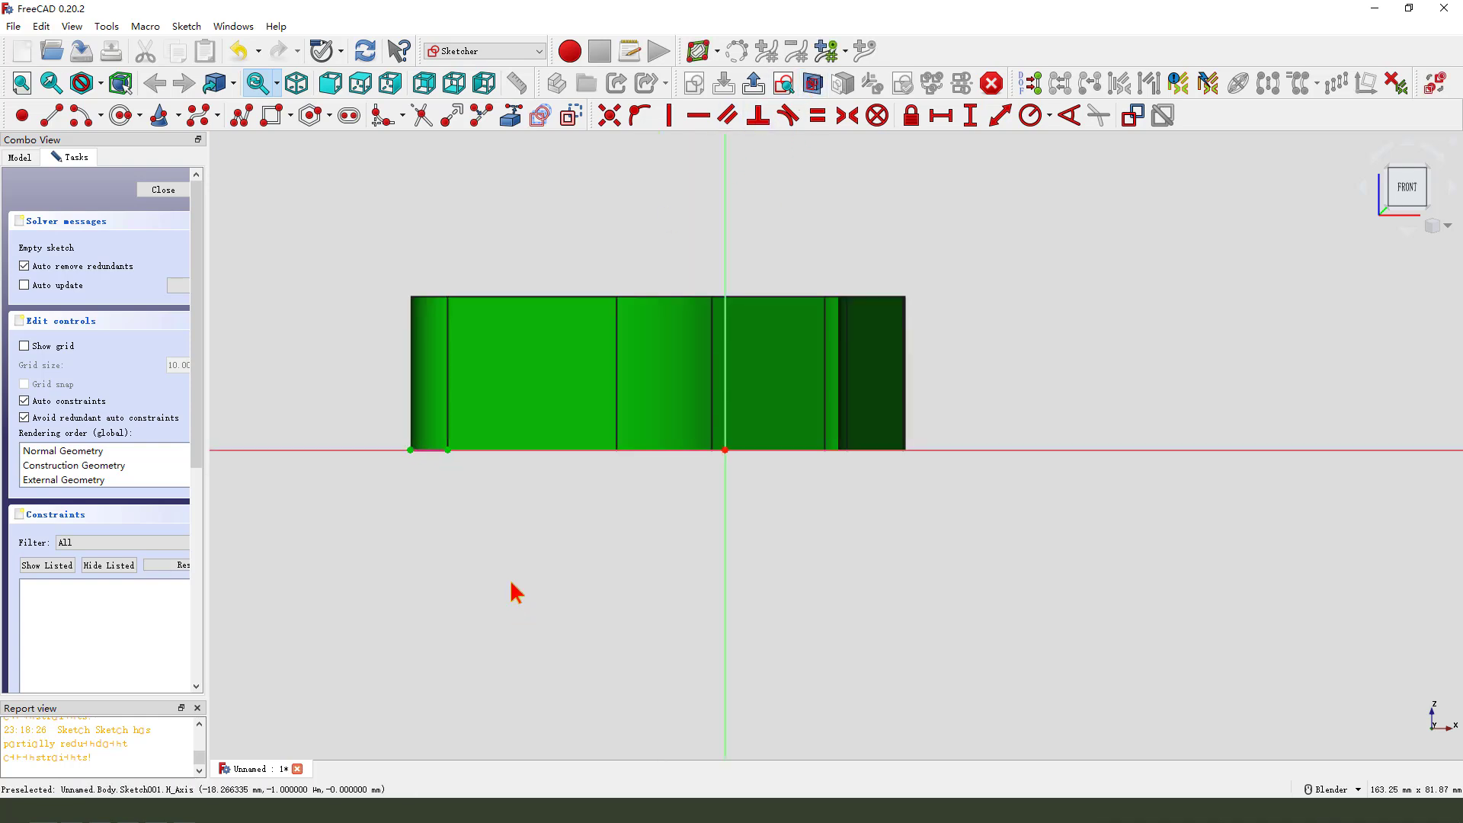
Step: Draw a closed line outline with a slanted side, step, vertical edge and top
{"action": "left_click", "coordinate": [52, 115]}
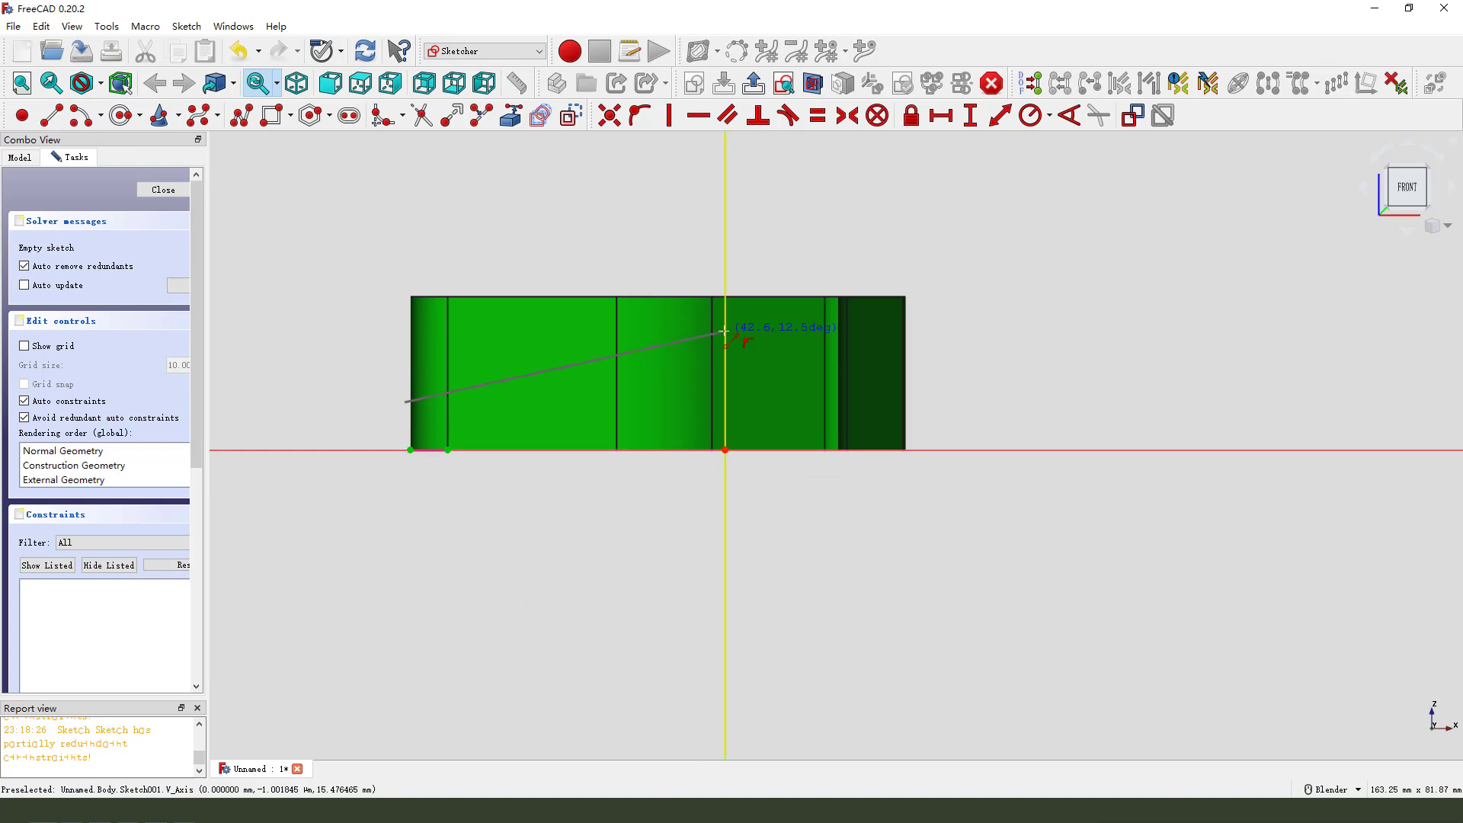
{"action": "left_click", "coordinate": [681, 336]}
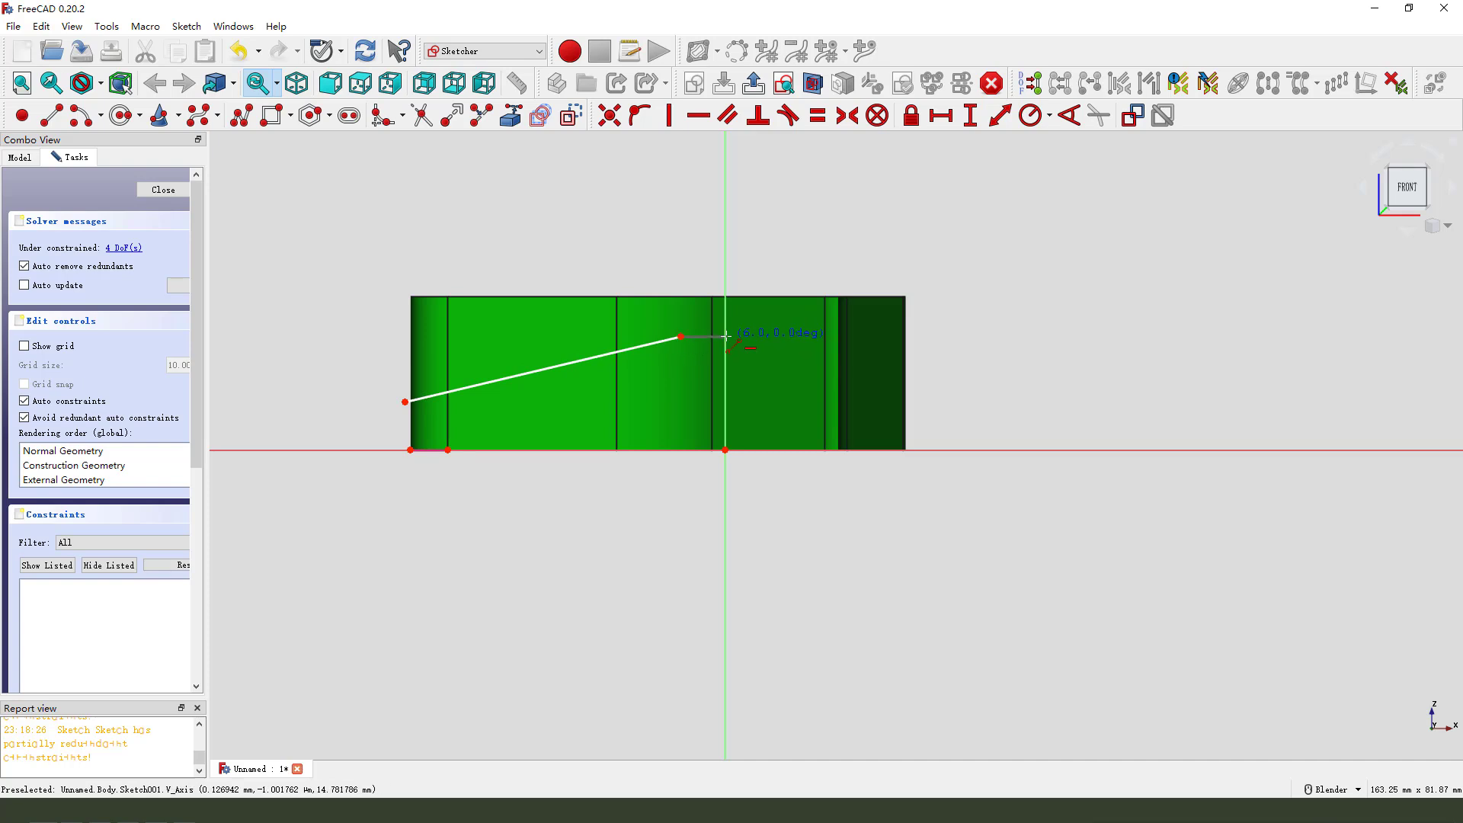
{"action": "left_click", "coordinate": [726, 333]}
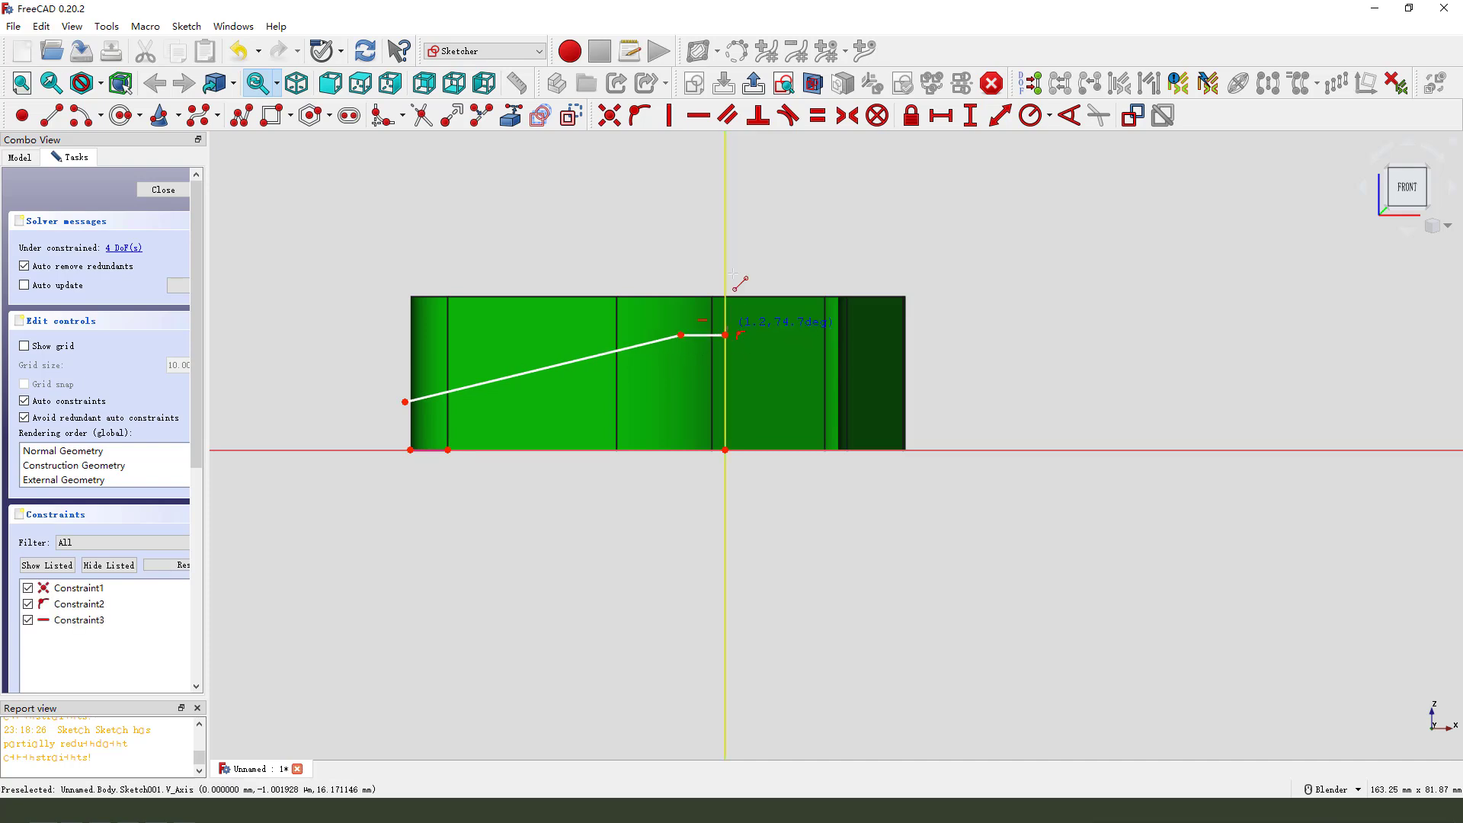
{"action": "left_click", "coordinate": [725, 238]}
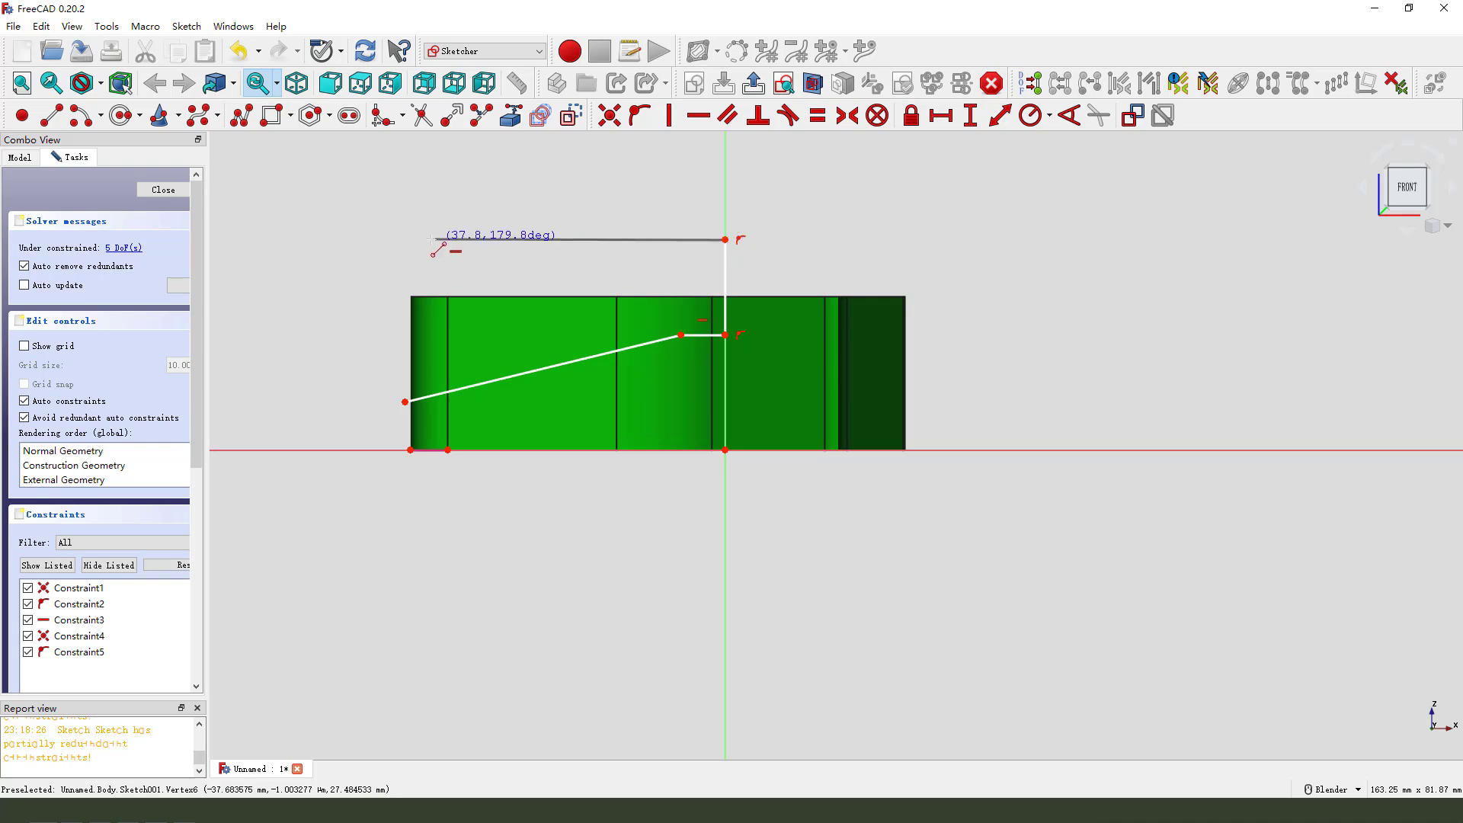
{"action": "left_click", "coordinate": [387, 239]}
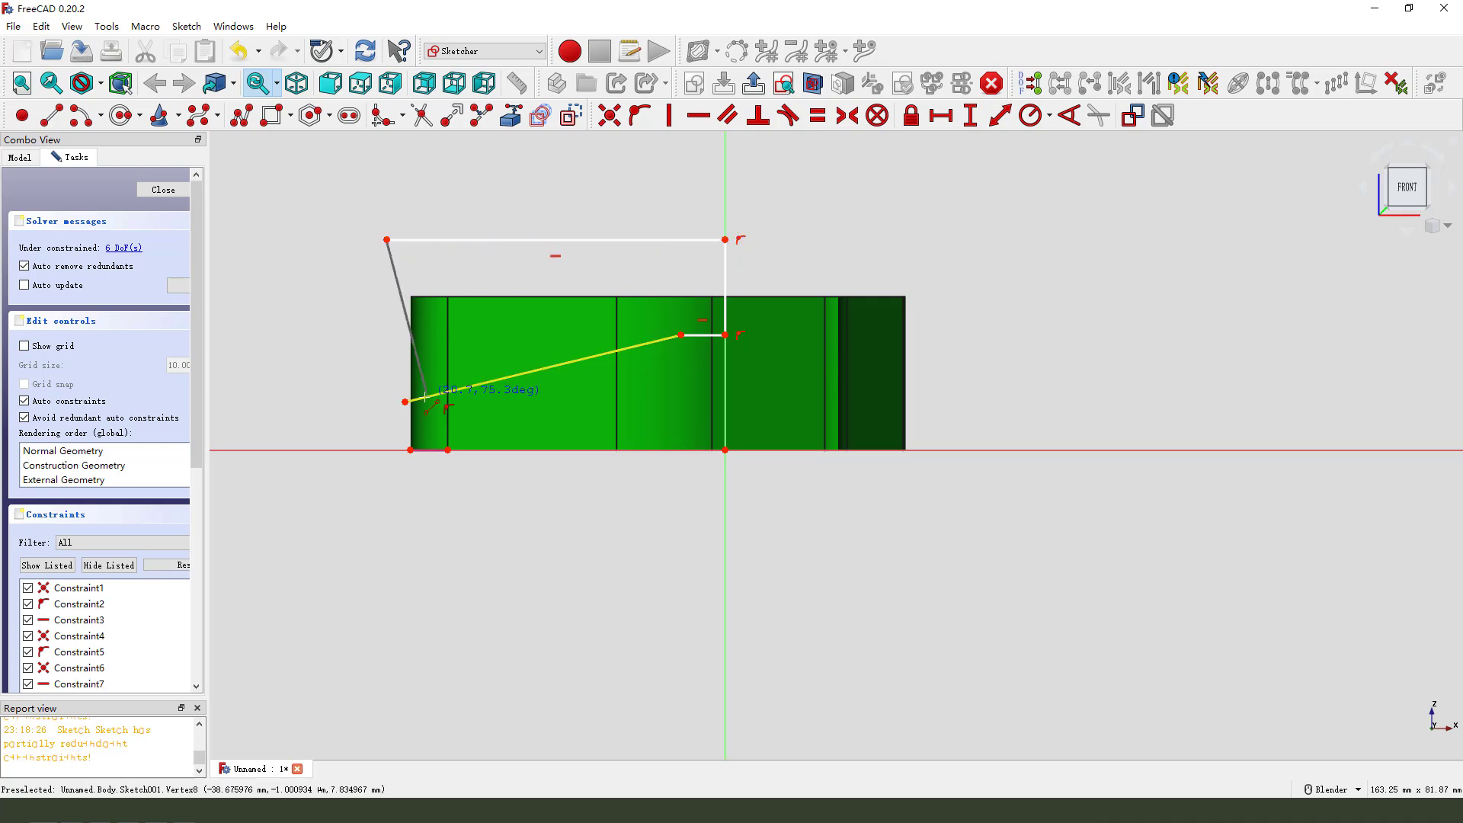
{"action": "right_click", "coordinate": [348, 343]}
{"action": "key", "text": "Escape"}
Step: Align the slanted line's left endpoint vertically above the pad's bottom-left corner
{"action": "left_click", "coordinate": [406, 402]}
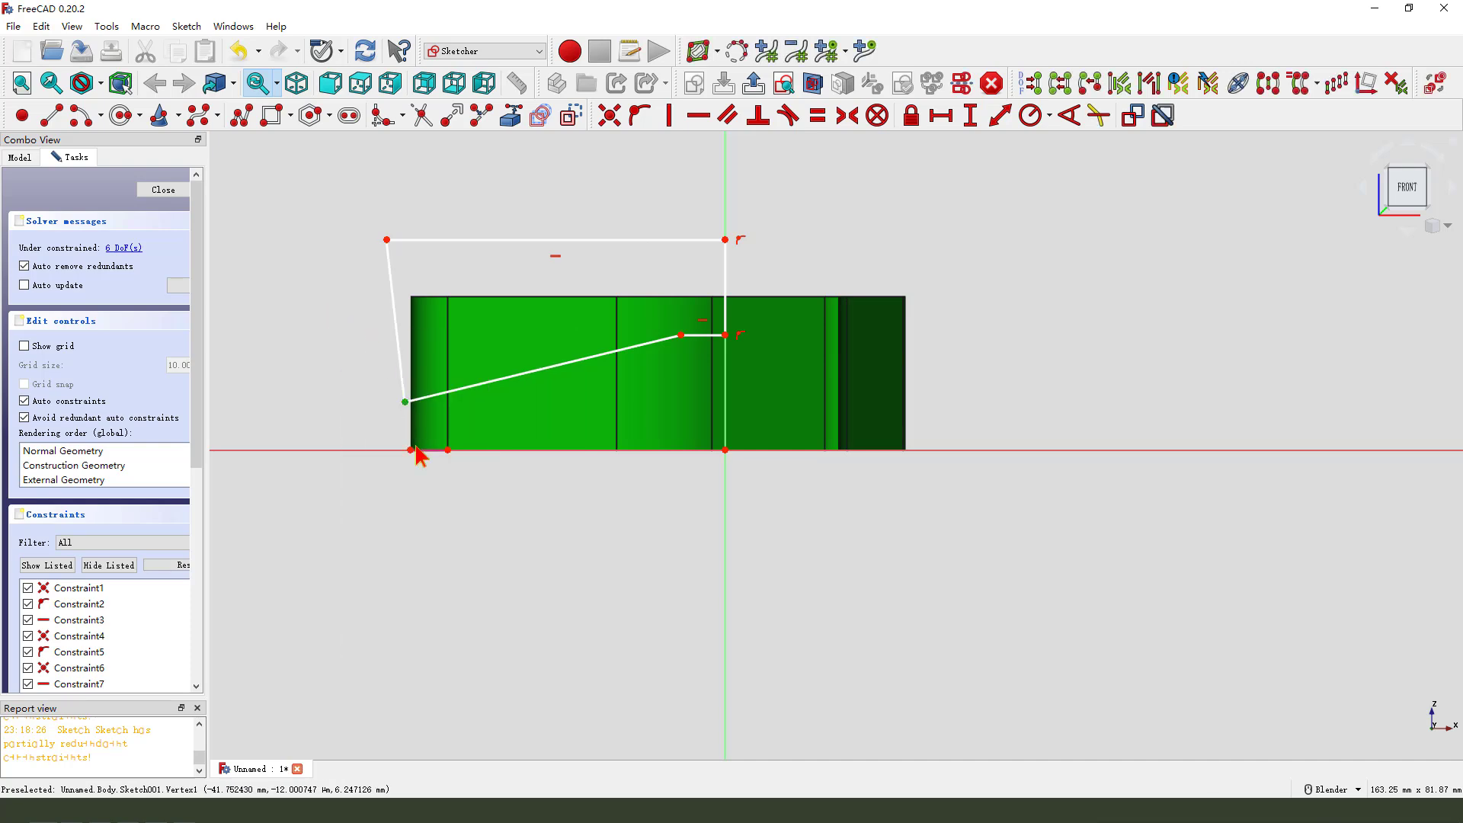
{"action": "left_click", "coordinate": [412, 450]}
{"action": "left_click", "coordinate": [669, 115]}
{"action": "left_click", "coordinate": [411, 402]}
{"action": "left_click", "coordinate": [411, 449]}
Step: Give the lower-left point a 6 mm height and the slanted line a 68° angle
{"action": "left_click", "coordinate": [968, 115]}
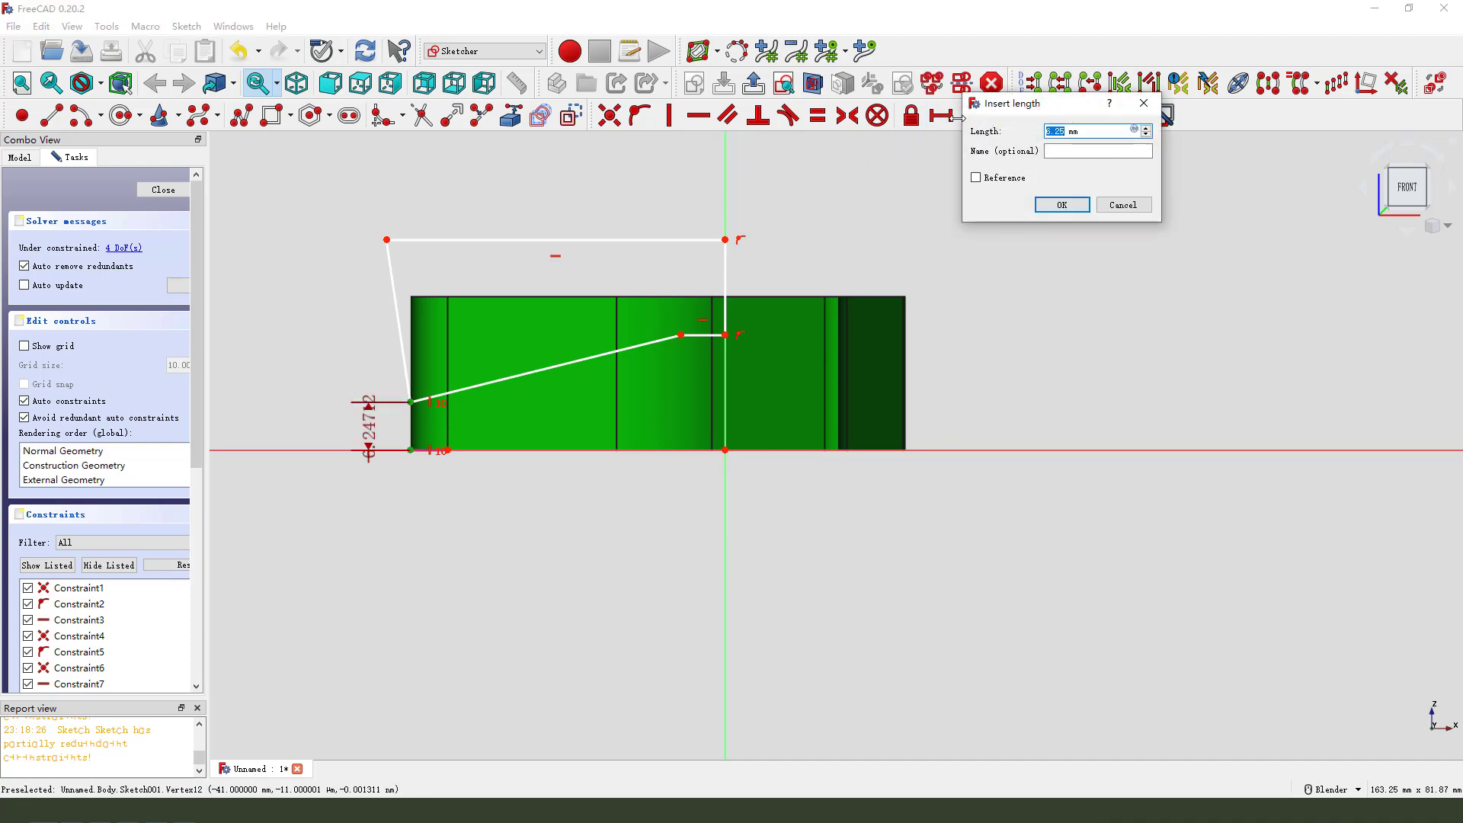
{"action": "type", "text": "6"}
{"action": "key", "text": "Return"}
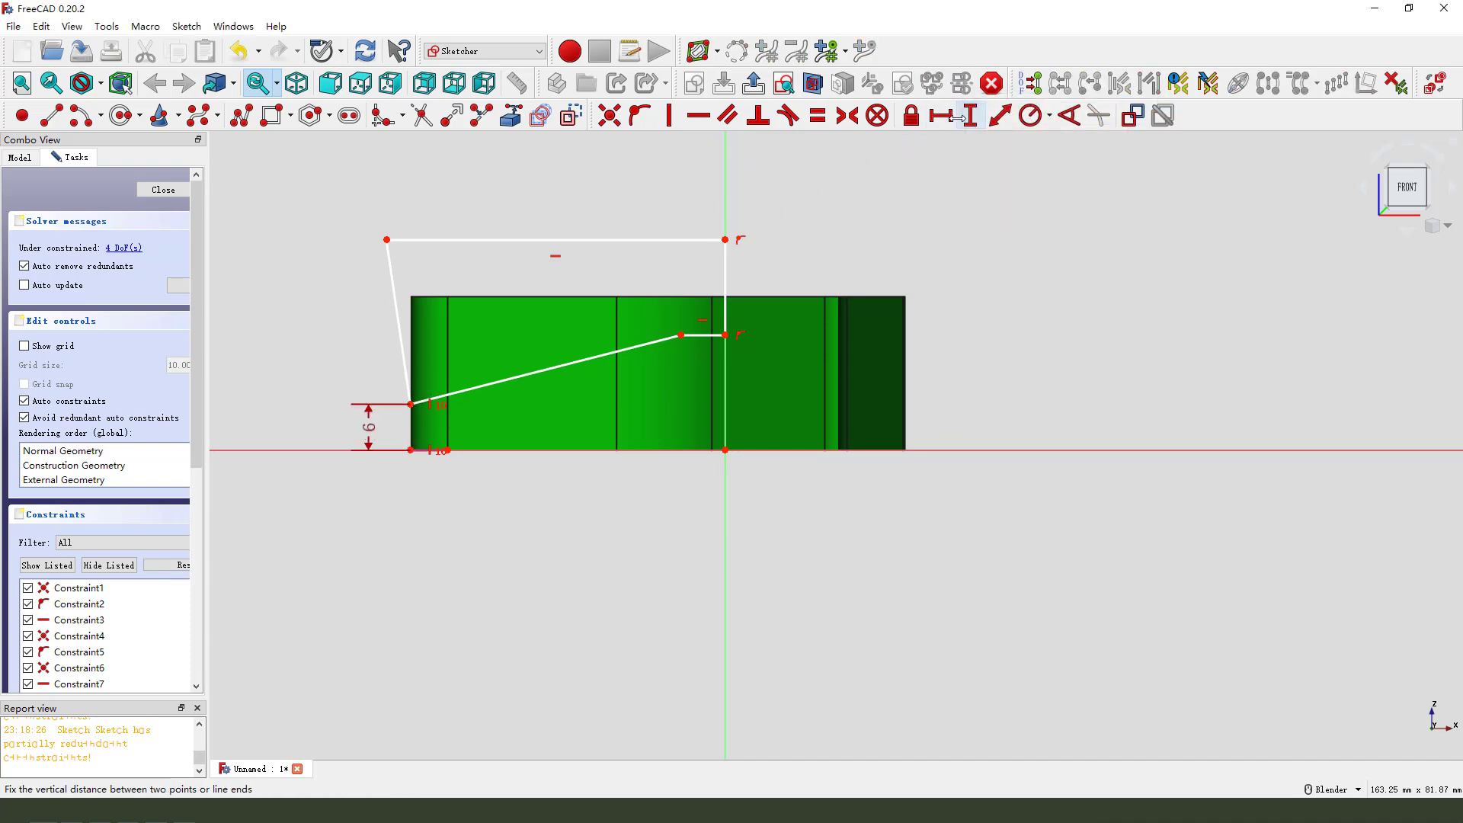
{"action": "left_click", "coordinate": [650, 349]}
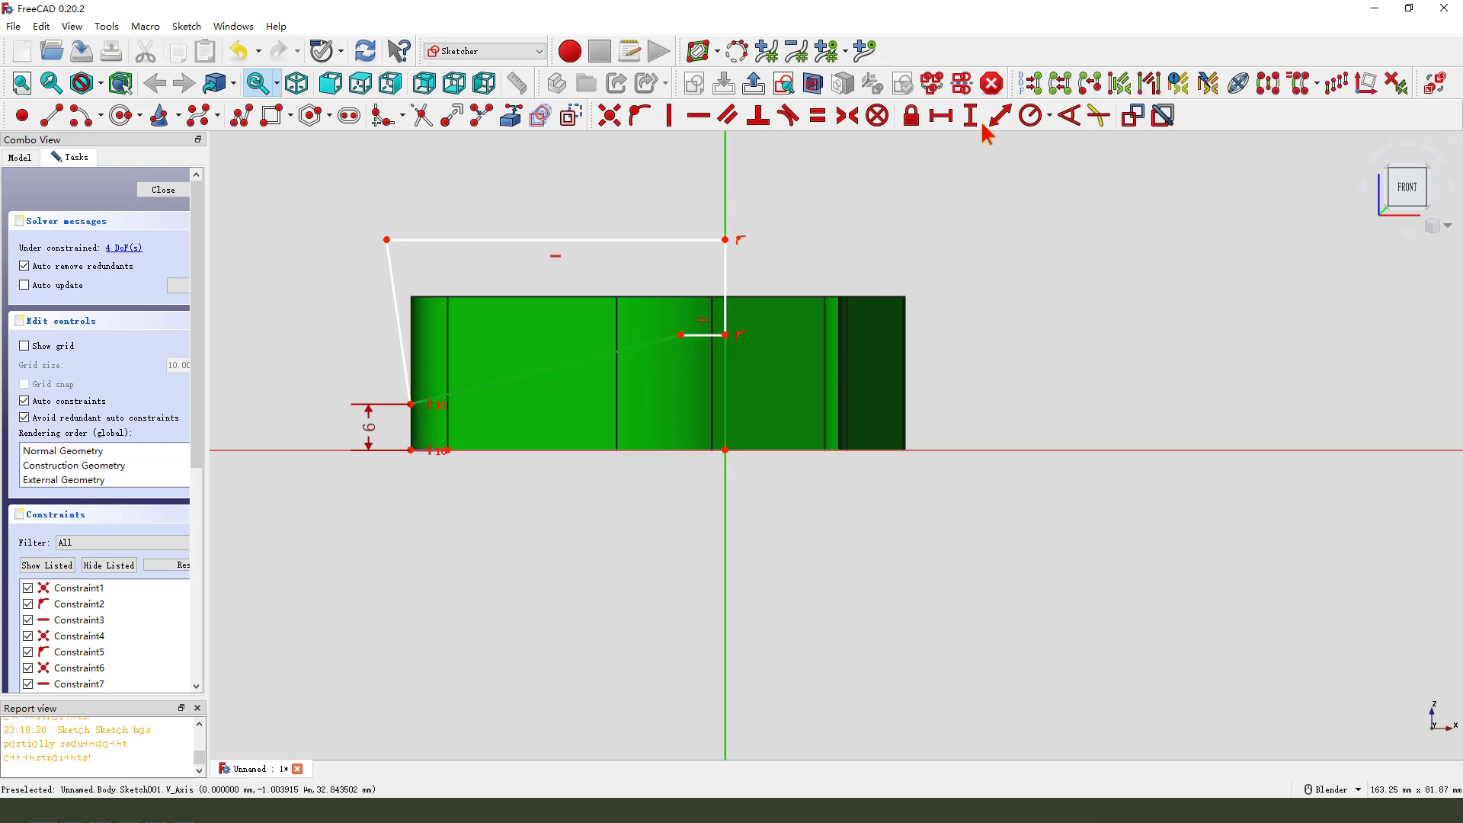
{"action": "left_click", "coordinate": [1071, 117]}
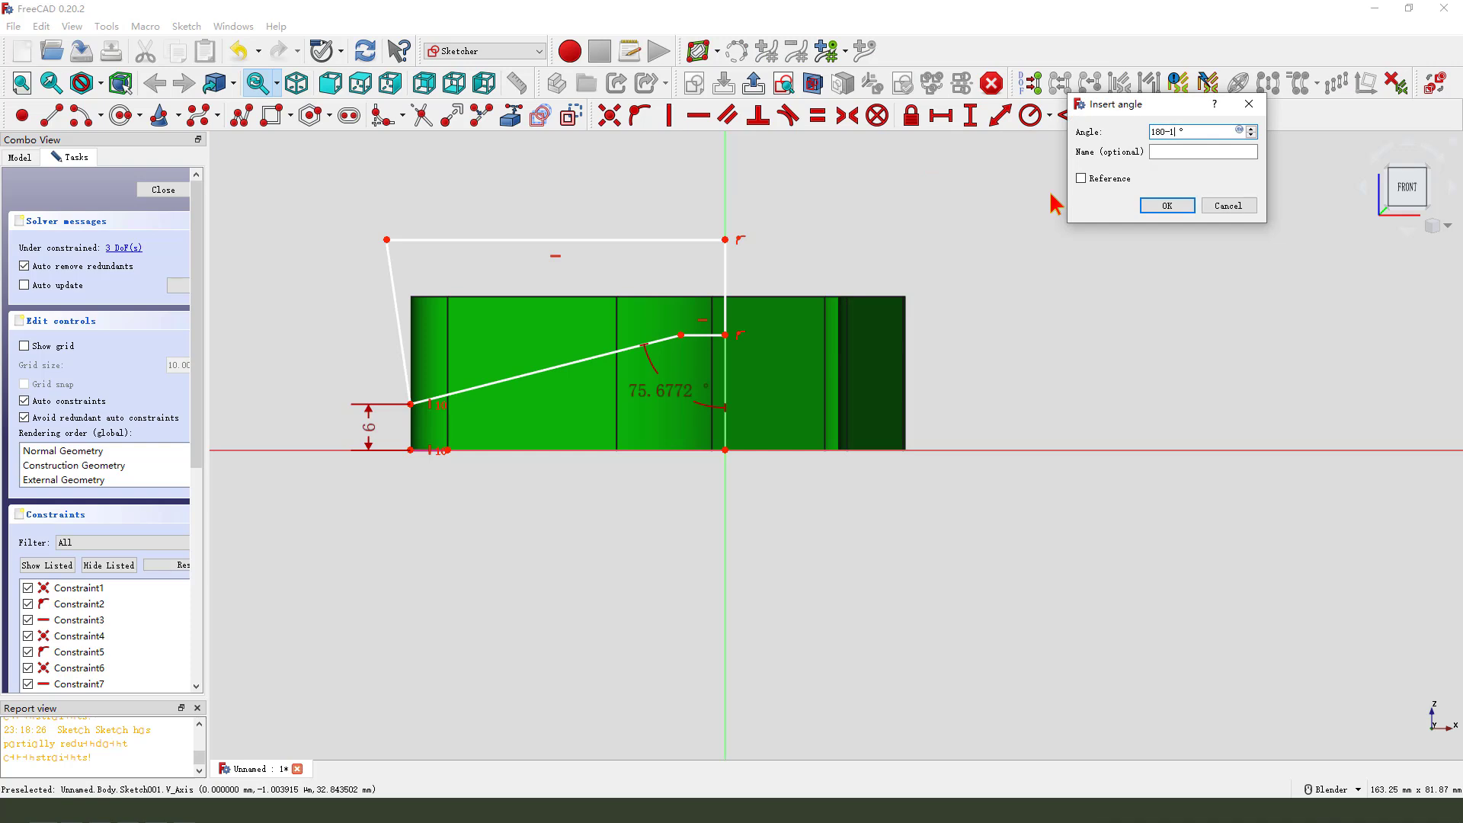
{"action": "key", "text": "Return"}
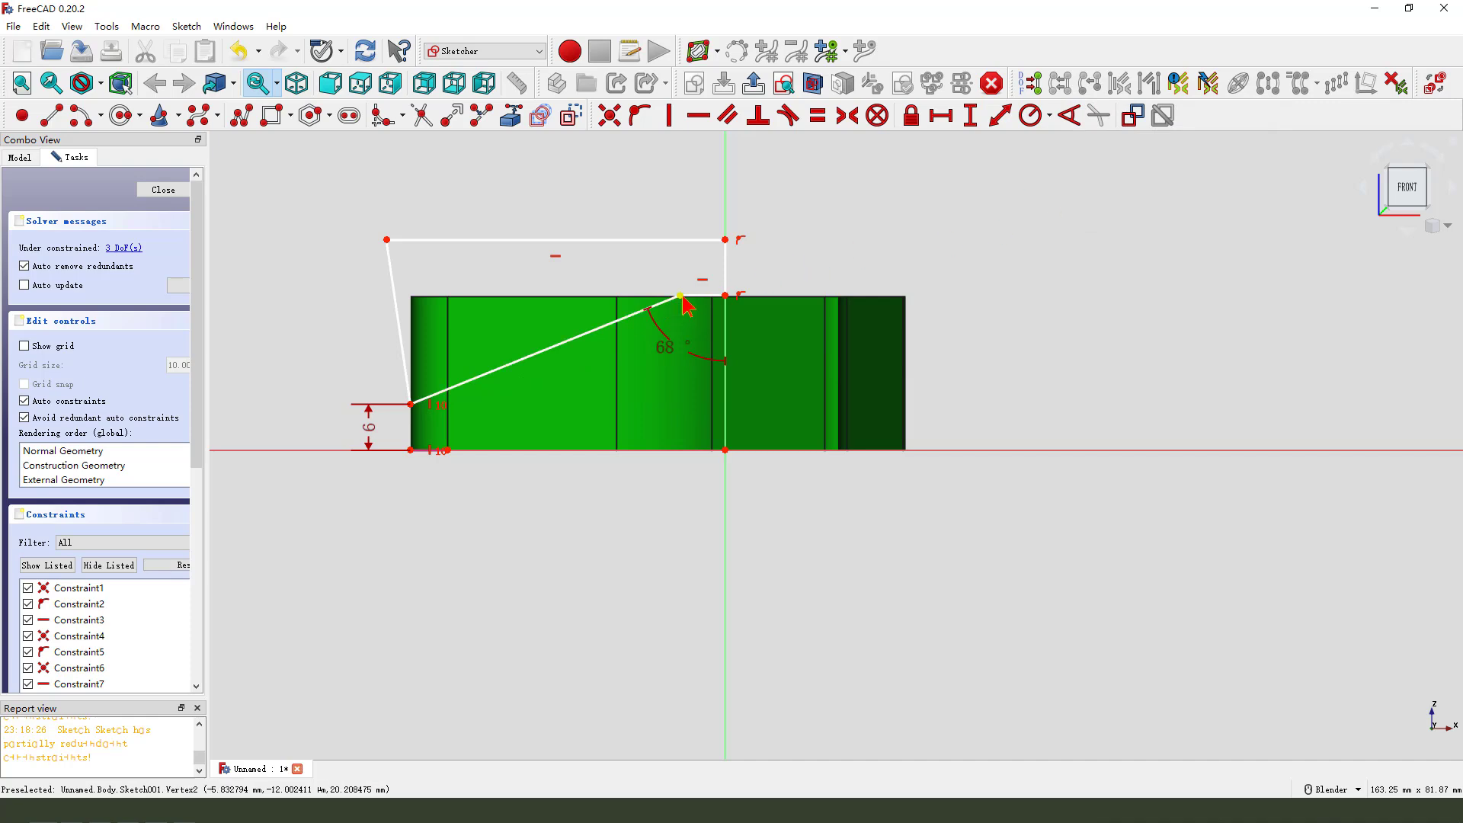
{"action": "mouse_move", "coordinate": [686, 326]}
{"action": "left_mouse_down"}
{"action": "mouse_move", "coordinate": [683, 376]}
{"action": "mouse_move", "coordinate": [696, 317]}
{"action": "left_mouse_up"}
Step: Dimension the step point 18.75 mm above the sketch origin
{"action": "scroll", "coordinate": [705, 320], "scroll_direction": "up", "scroll_amount": 1}
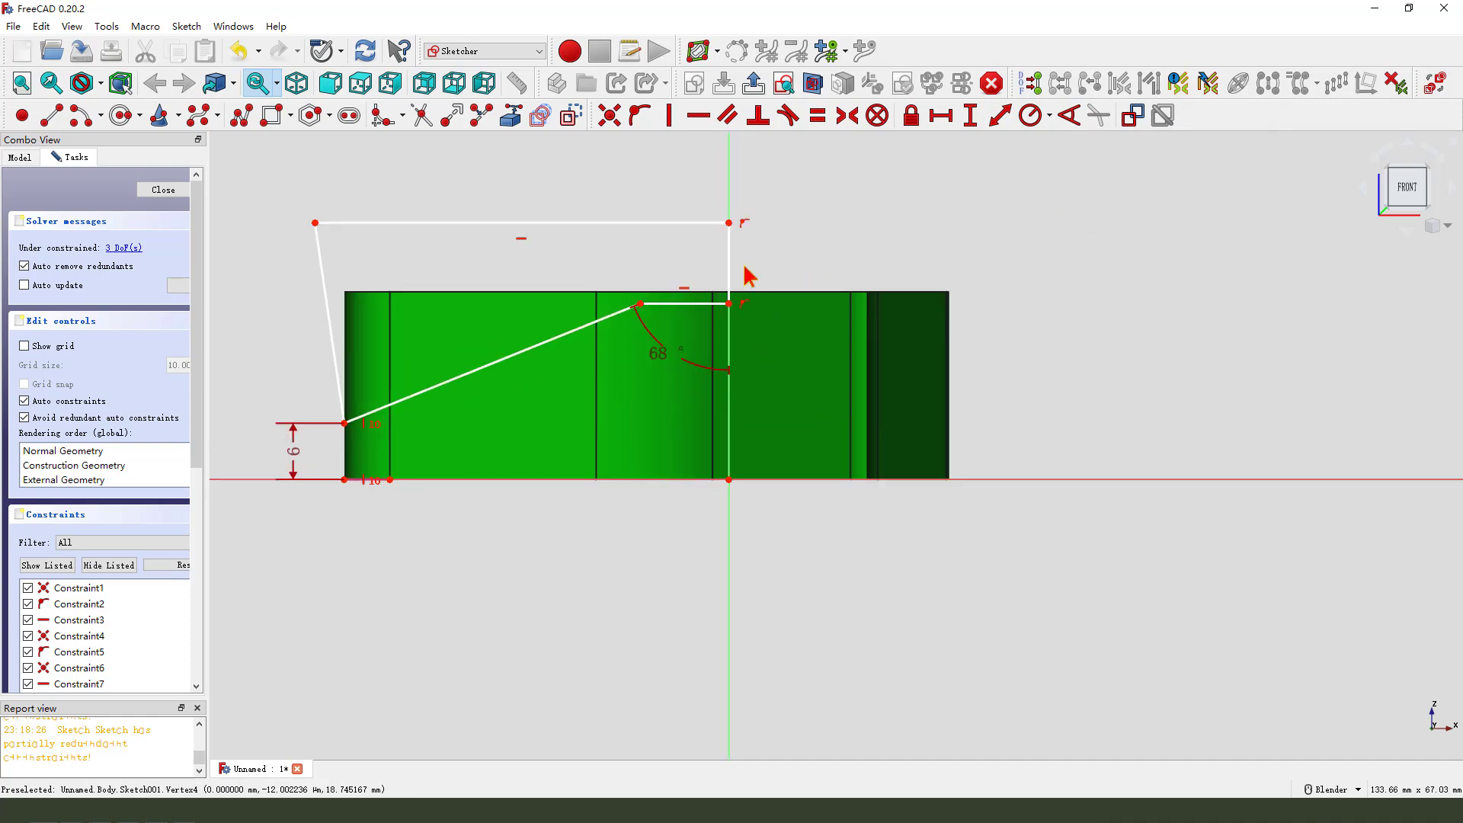
{"action": "left_click", "coordinate": [729, 480]}
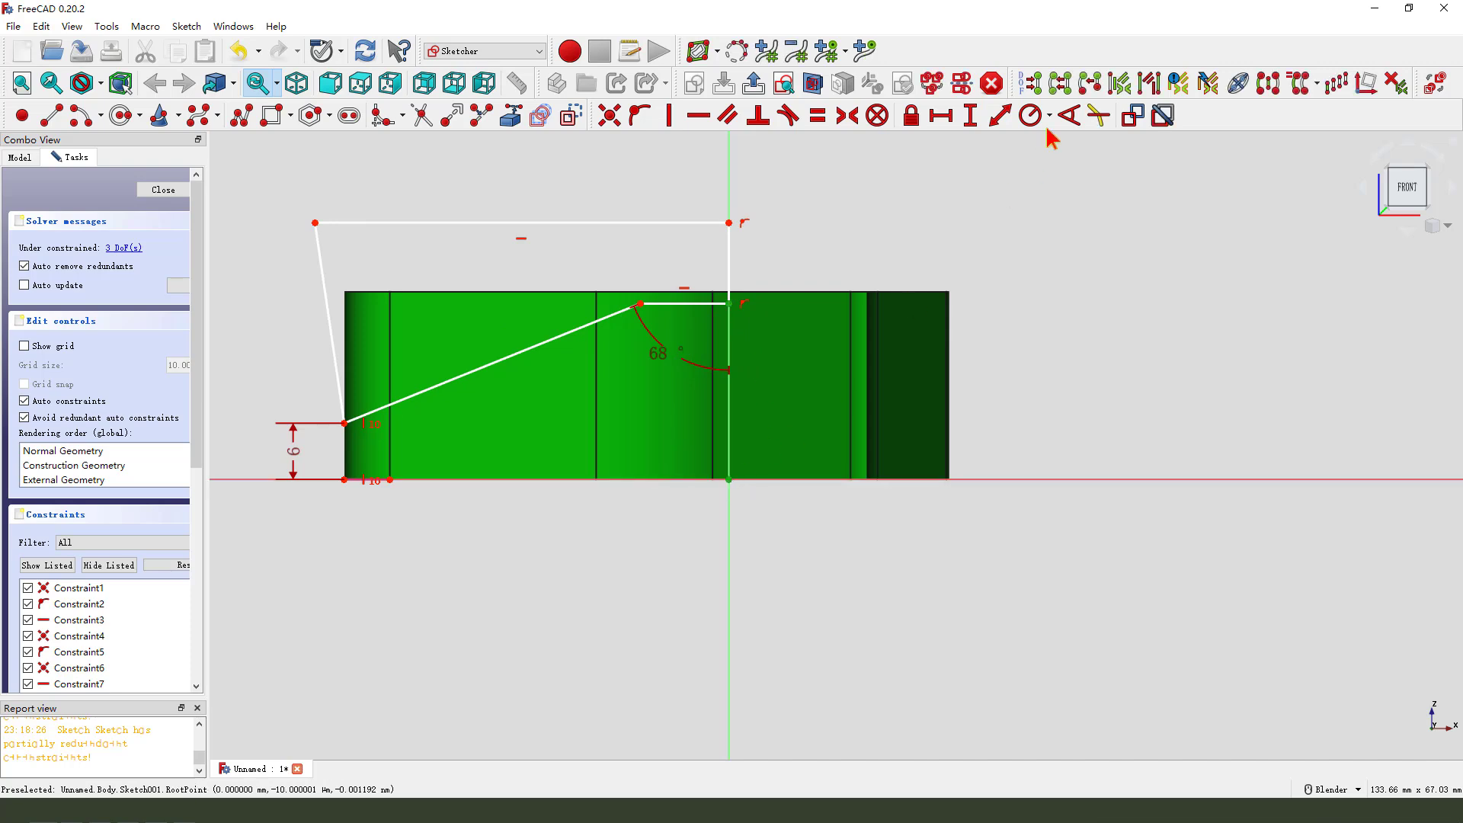
{"action": "left_click", "coordinate": [970, 116]}
{"action": "left_click", "coordinate": [1068, 206]}
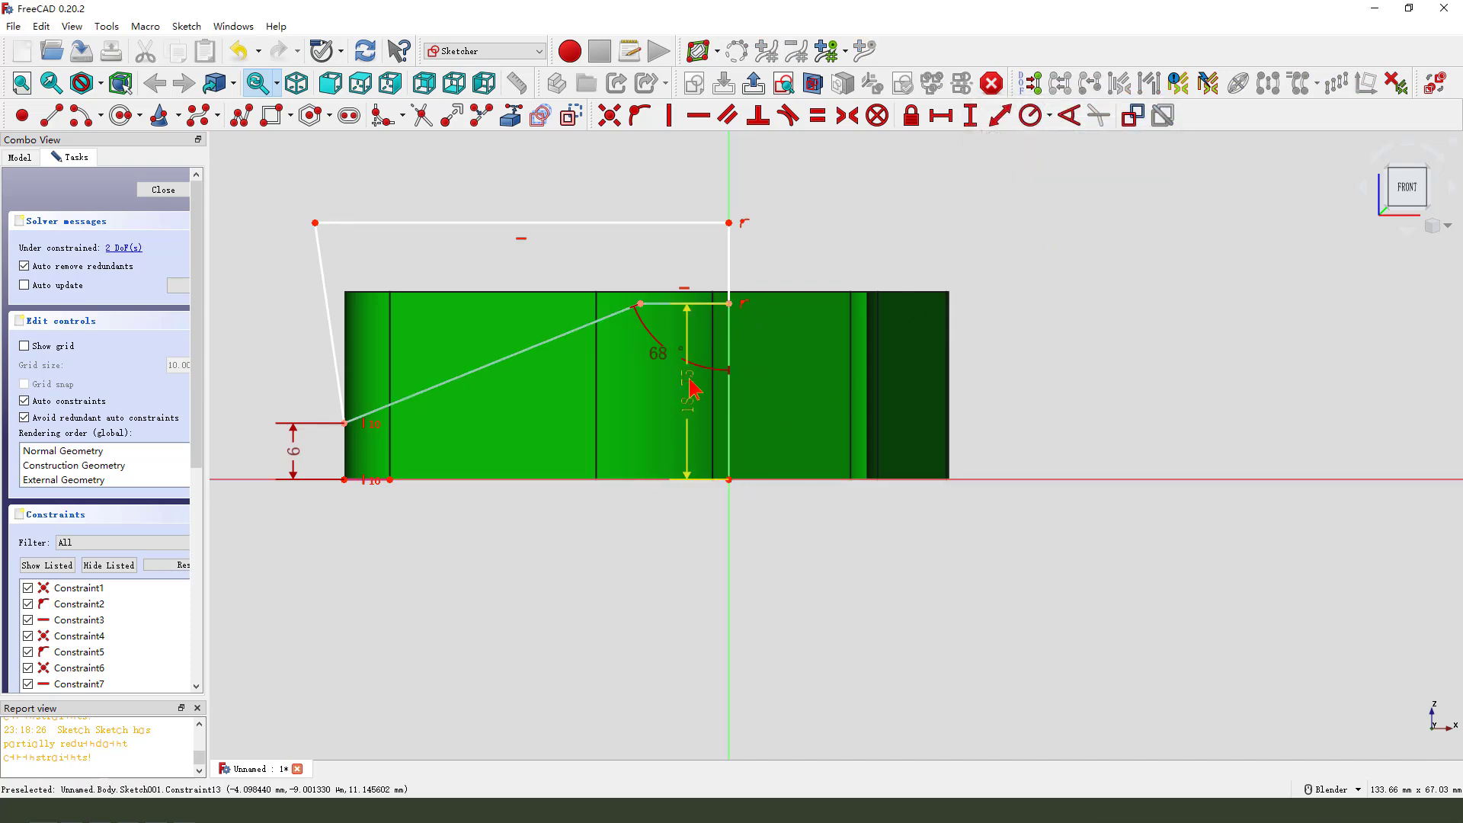
{"action": "left_click_drag", "start_coordinate": [734, 391], "coordinate": [840, 390]}
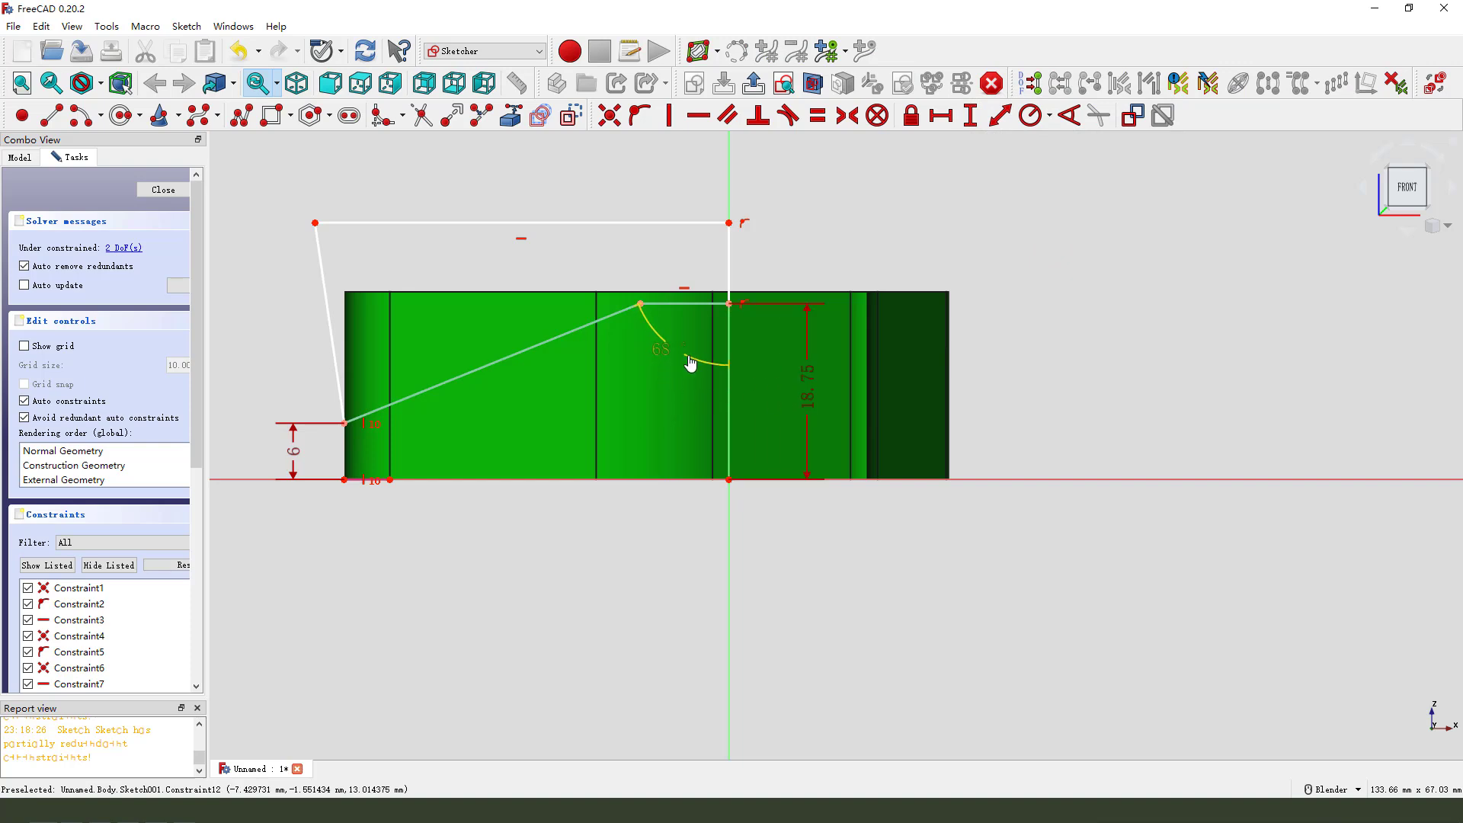
Step: Make the left edge vertical and dimension the right vertical edge 8.64 mm
{"action": "left_click", "coordinate": [320, 256]}
{"action": "left_click", "coordinate": [668, 115]}
{"action": "left_click", "coordinate": [730, 259]}
{"action": "left_click", "coordinate": [970, 115]}
{"action": "left_click", "coordinate": [1073, 207]}
{"action": "left_click_drag", "start_coordinate": [689, 255], "coordinate": [787, 238]}
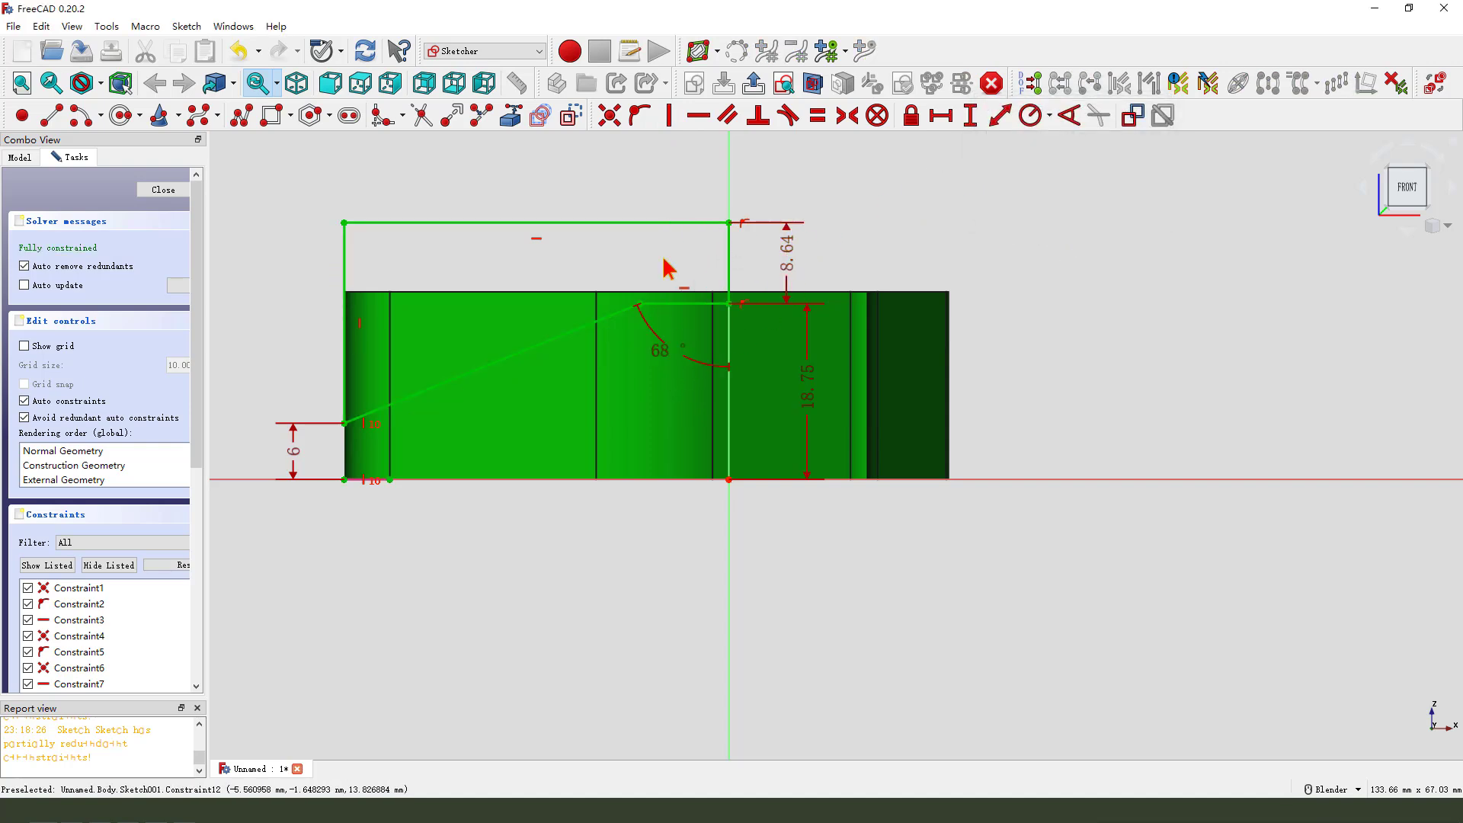
Step: Close the sketch and groove the profile 360° around the base Z axis
{"action": "left_click", "coordinate": [753, 82]}
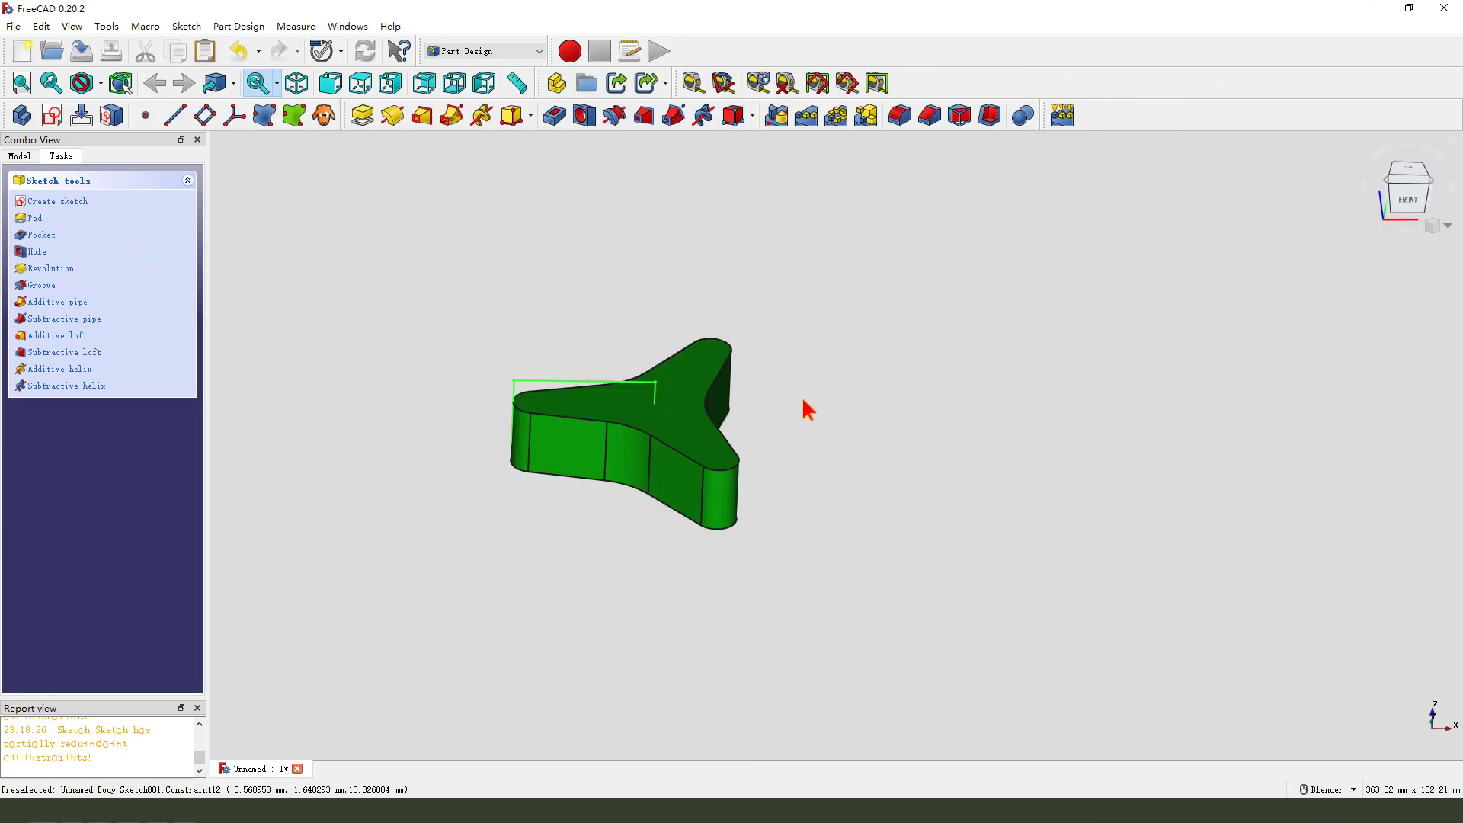
{"action": "left_click", "coordinate": [616, 118]}
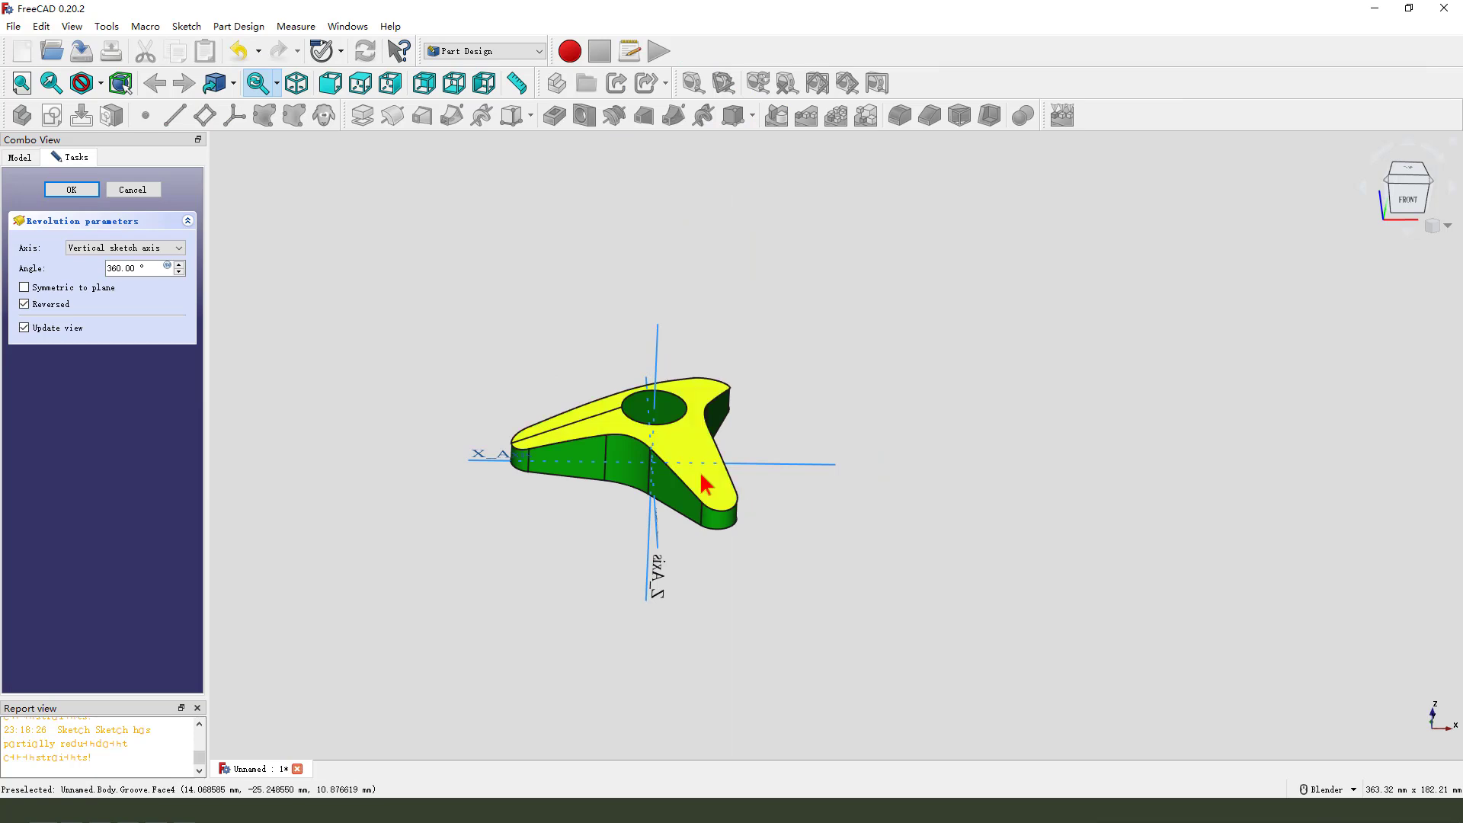
{"action": "scroll", "coordinate": [663, 465], "scroll_direction": "up", "scroll_amount": 2}
{"action": "middle_click_drag", "start_coordinate": [642, 457], "coordinate": [663, 450]}
{"action": "left_click", "coordinate": [126, 248]}
{"action": "left_click", "coordinate": [95, 278]}
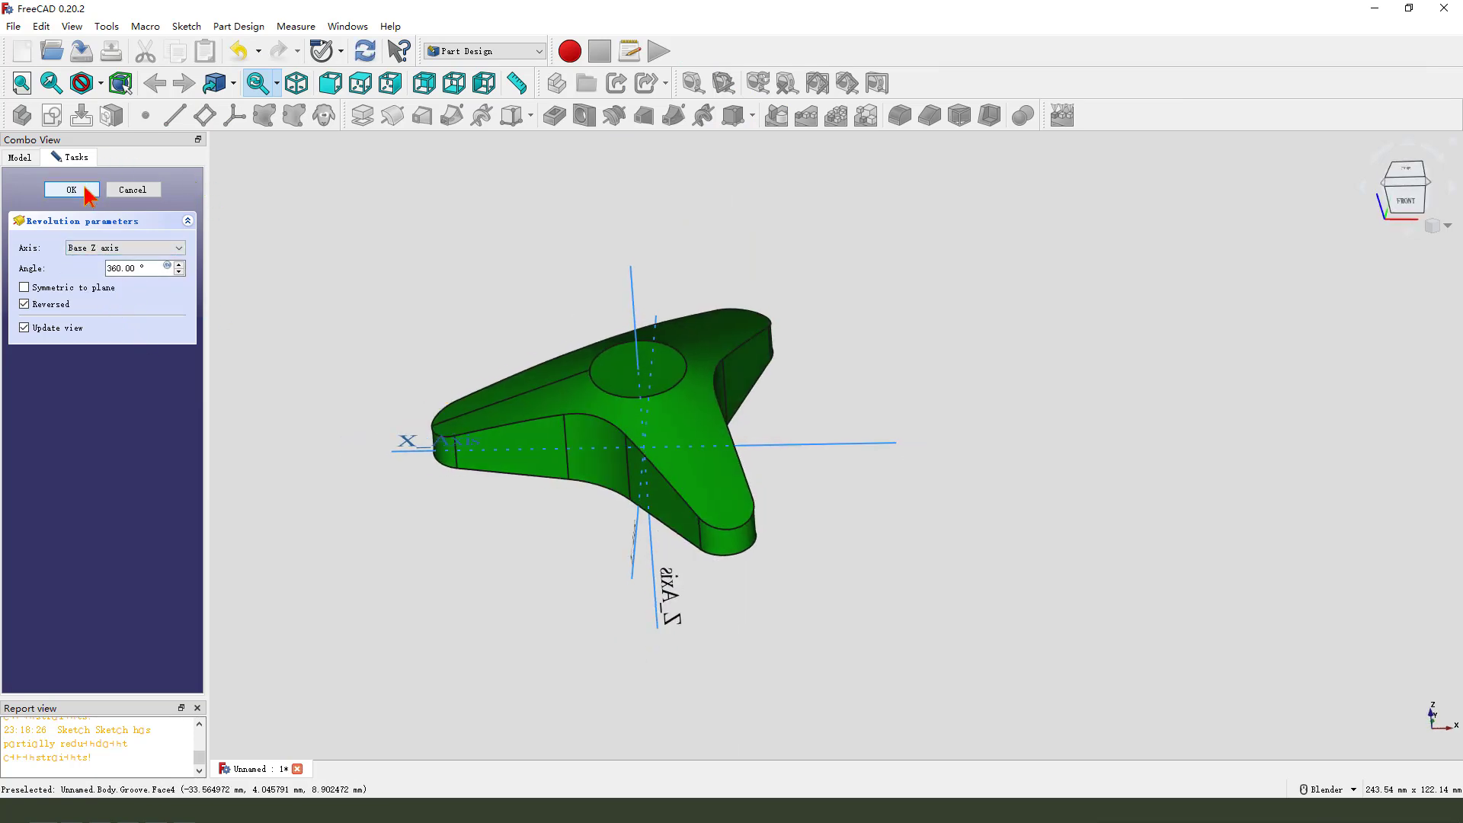
{"action": "left_click", "coordinate": [76, 190]}
{"action": "mouse_move", "coordinate": [583, 459]}
{"action": "middle_mouse_down"}
{"action": "mouse_move", "coordinate": [793, 454]}
{"action": "mouse_move", "coordinate": [587, 454]}
{"action": "middle_mouse_up"}
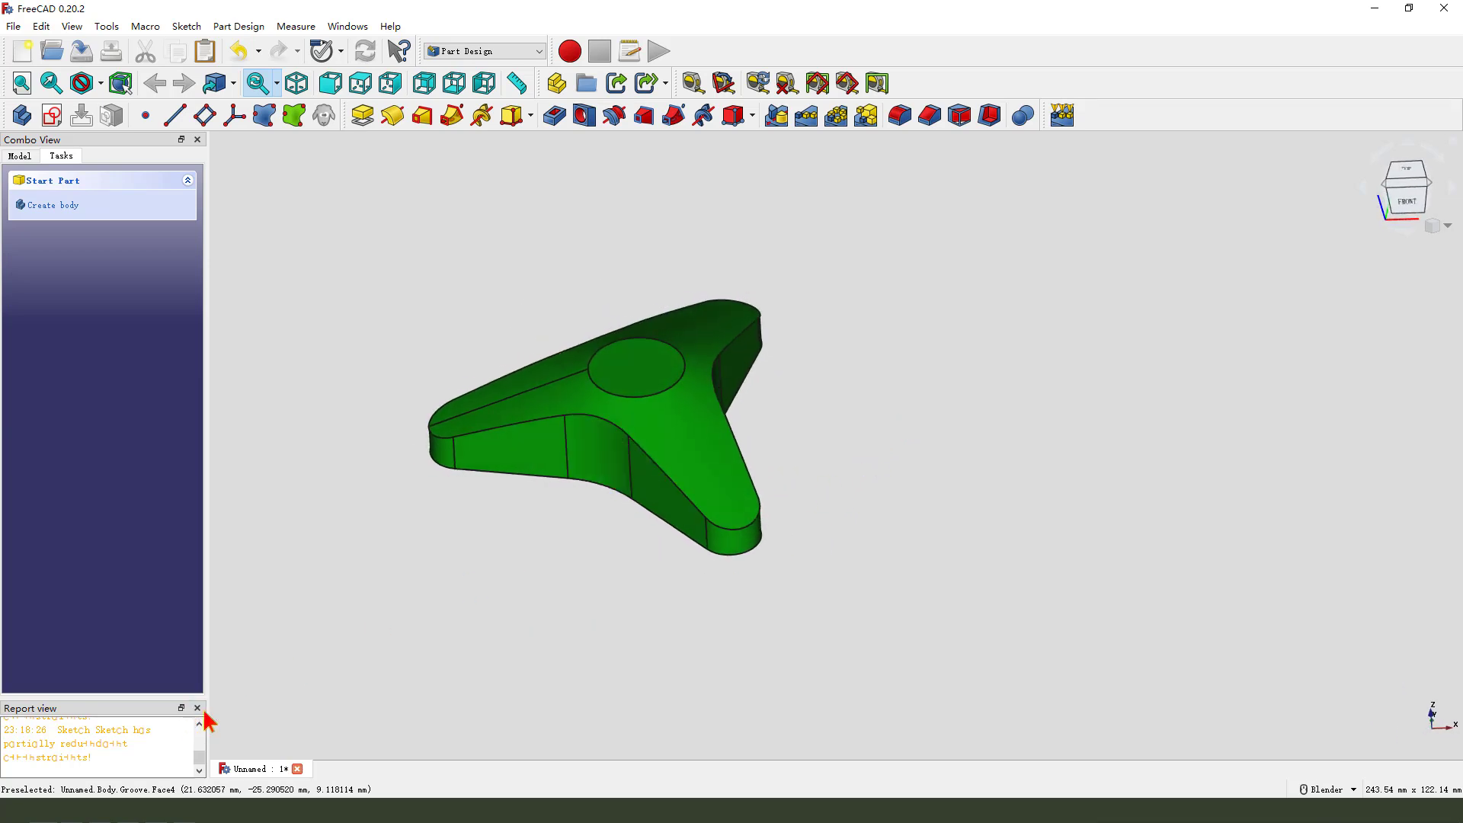
{"action": "middle_click_drag", "start_coordinate": [533, 442], "coordinate": [546, 435]}
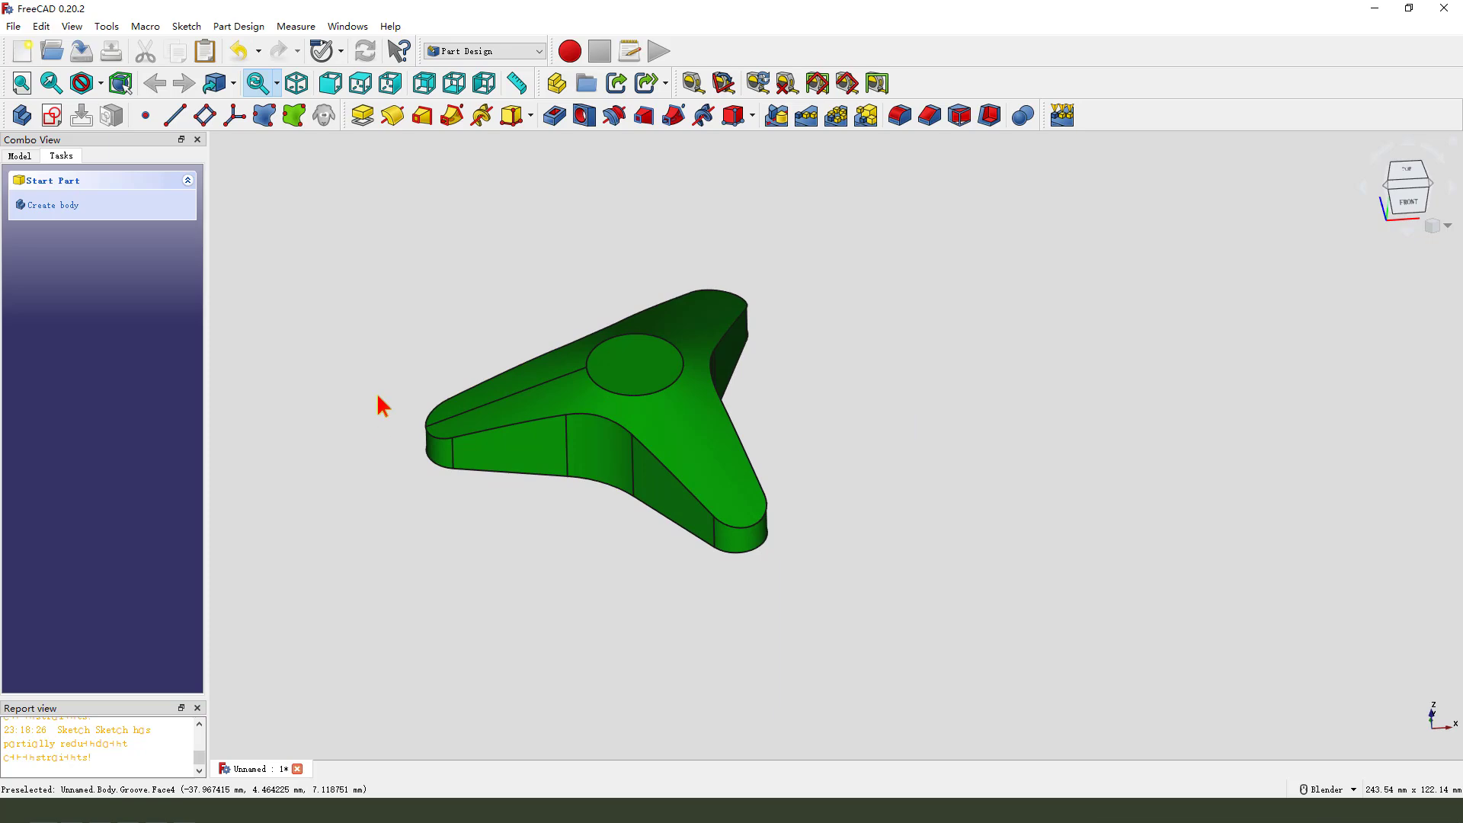
Step: Sketch a 22 mm diameter circle centred on the origin in a new XY_Plane sketch
{"action": "left_click", "coordinate": [51, 116]}
{"action": "mouse_move", "coordinate": [643, 402]}
{"action": "middle_mouse_down"}
{"action": "mouse_move", "coordinate": [647, 374]}
{"action": "mouse_move", "coordinate": [476, 347]}
{"action": "middle_mouse_up"}
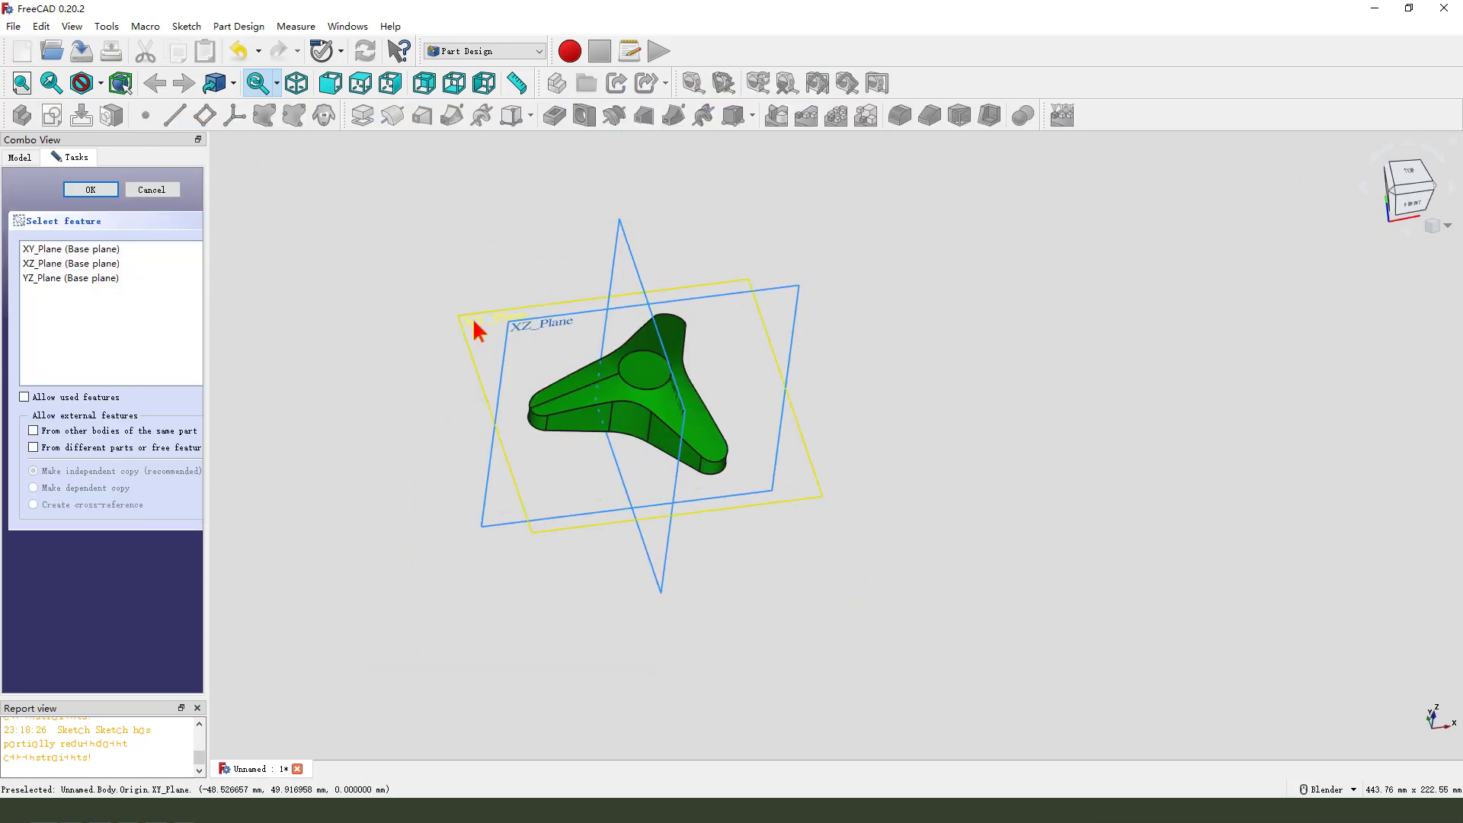
{"action": "left_click", "coordinate": [476, 329]}
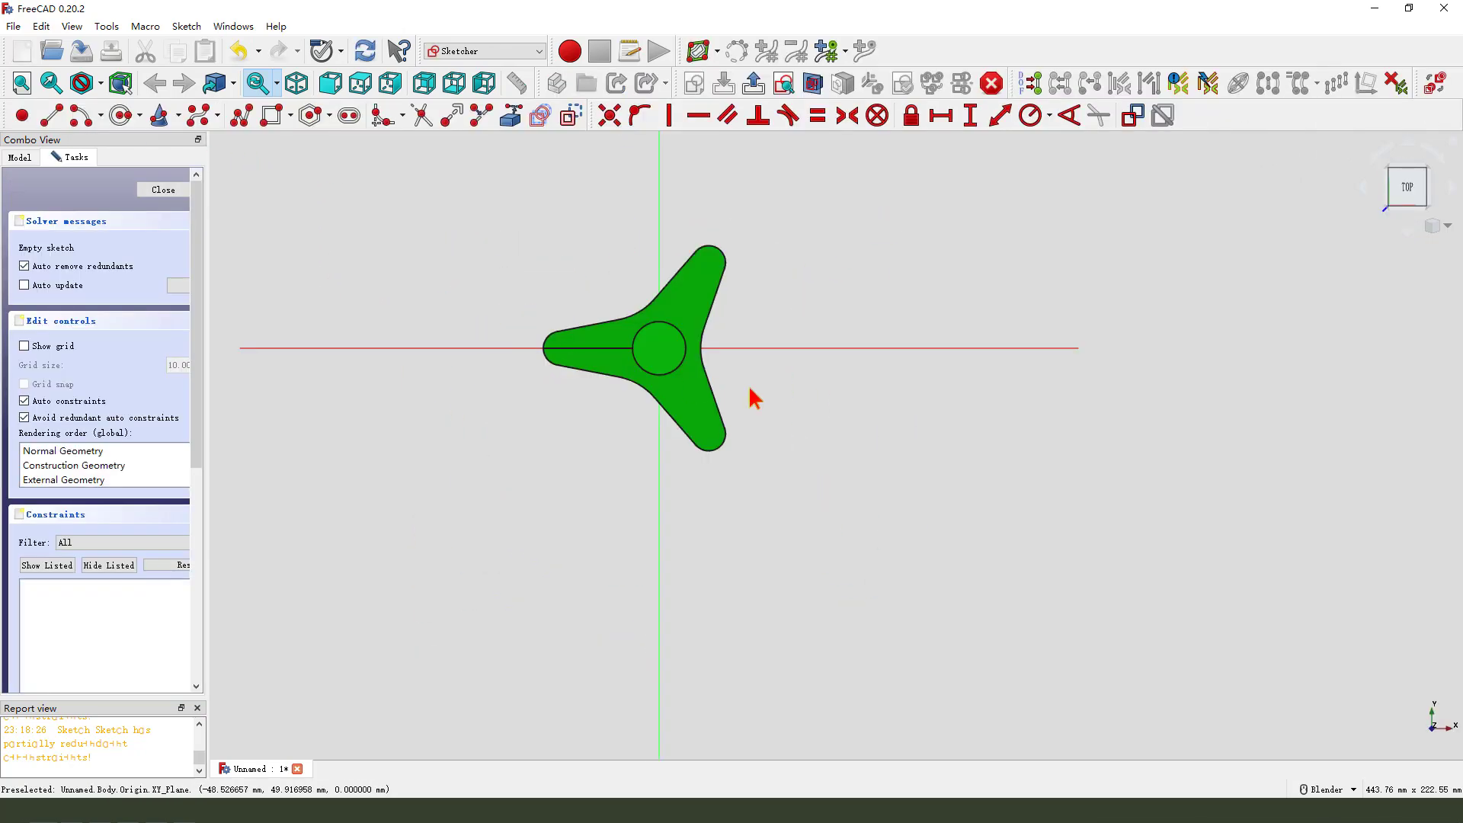
{"action": "left_click", "coordinate": [813, 82]}
{"action": "left_click", "coordinate": [120, 116]}
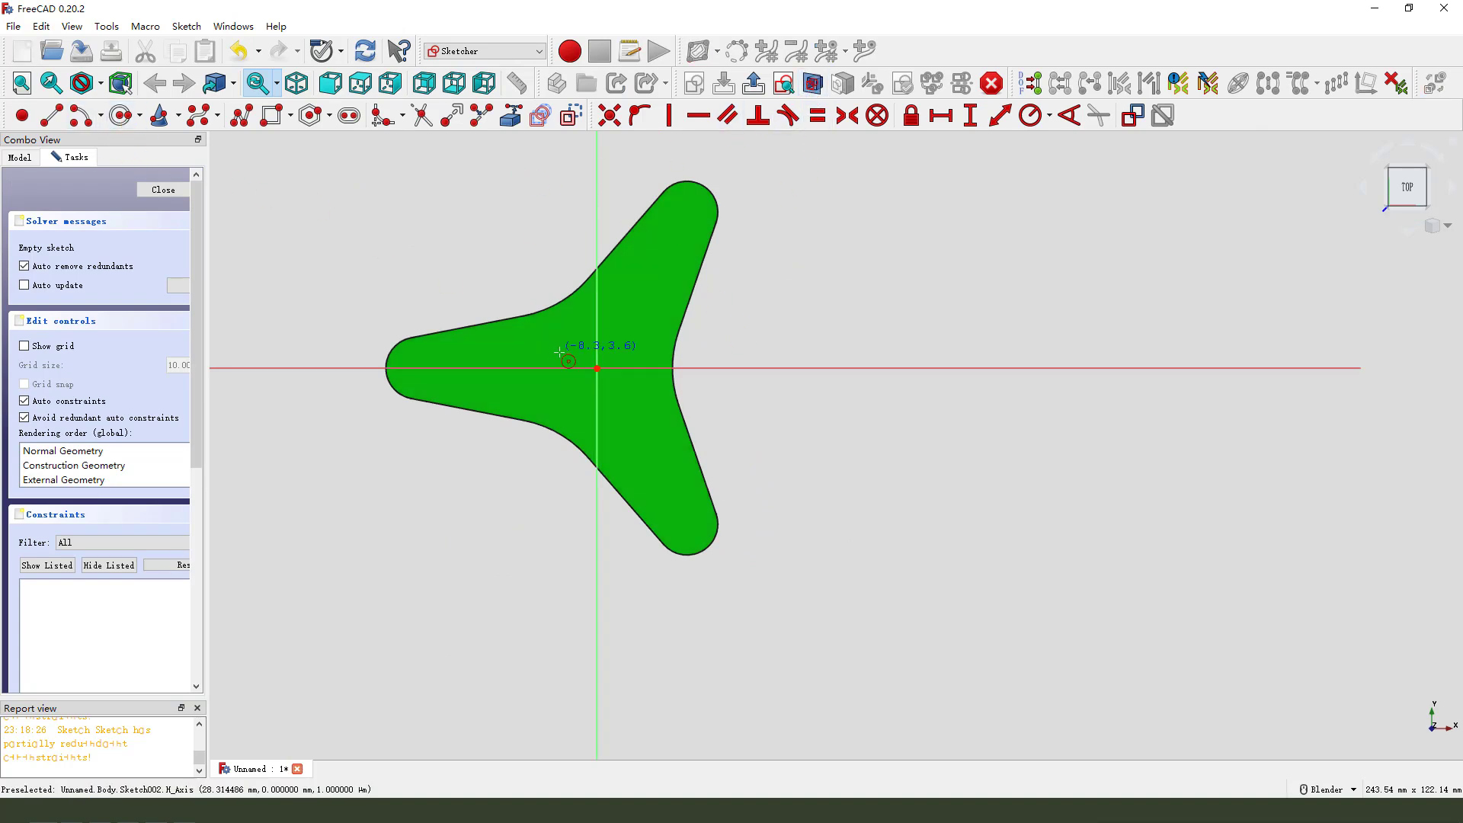
{"action": "left_click", "coordinate": [596, 369]}
{"action": "left_click", "coordinate": [648, 358]}
{"action": "left_click", "coordinate": [639, 337]}
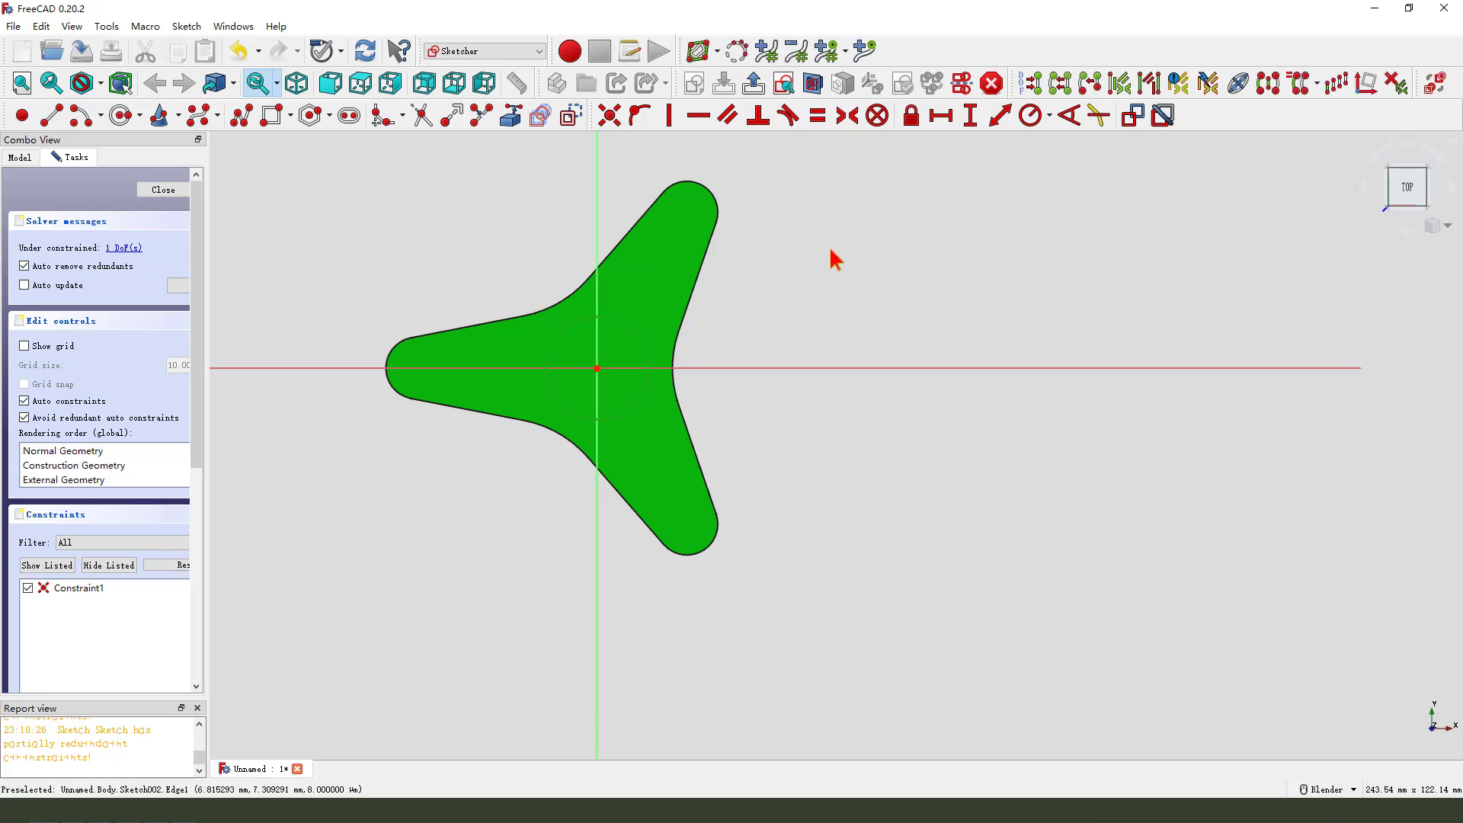
{"action": "left_click", "coordinate": [1050, 116]}
{"action": "left_click", "coordinate": [1067, 157]}
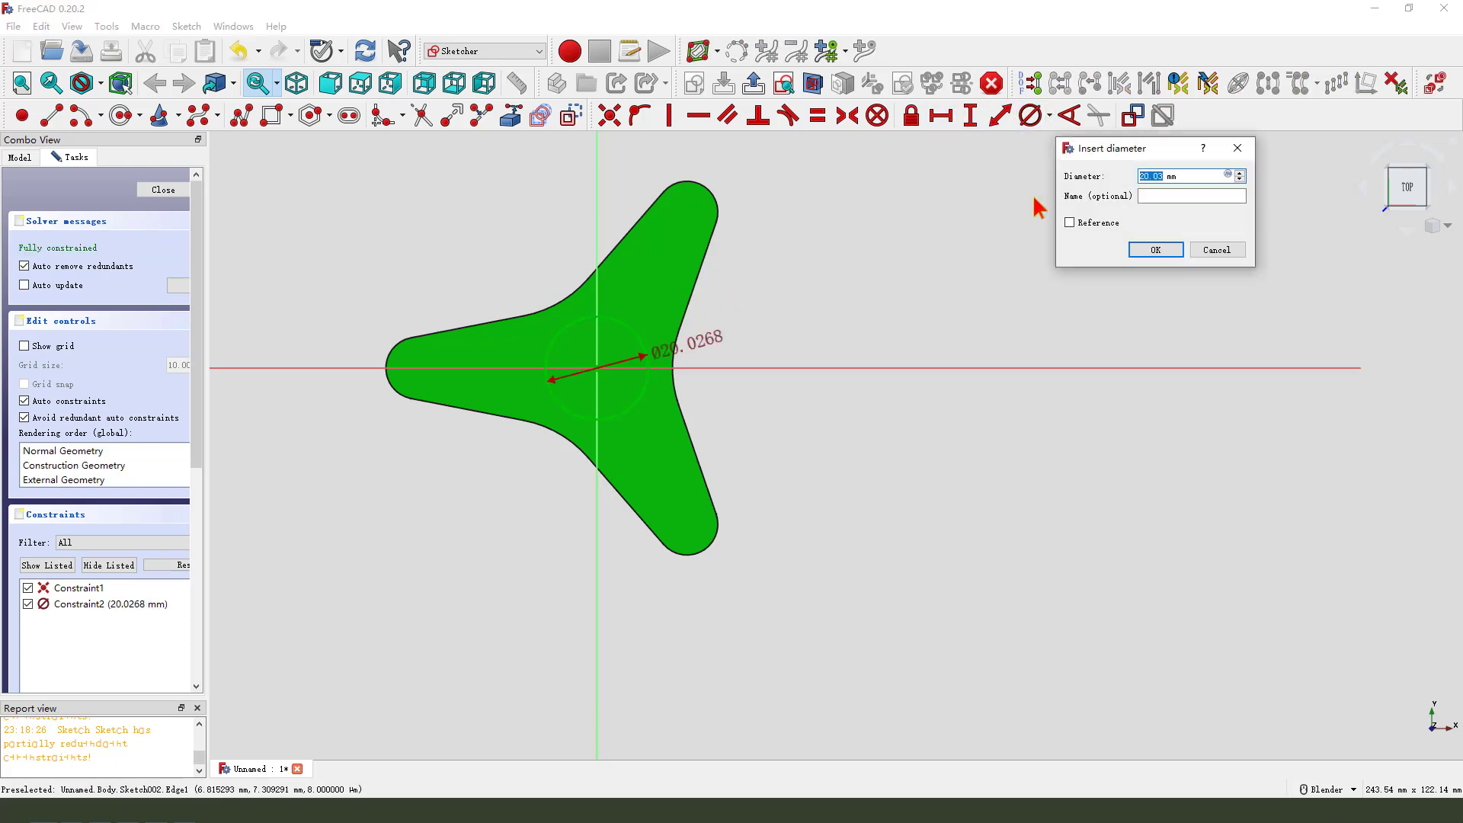
{"action": "key", "text": "Return"}
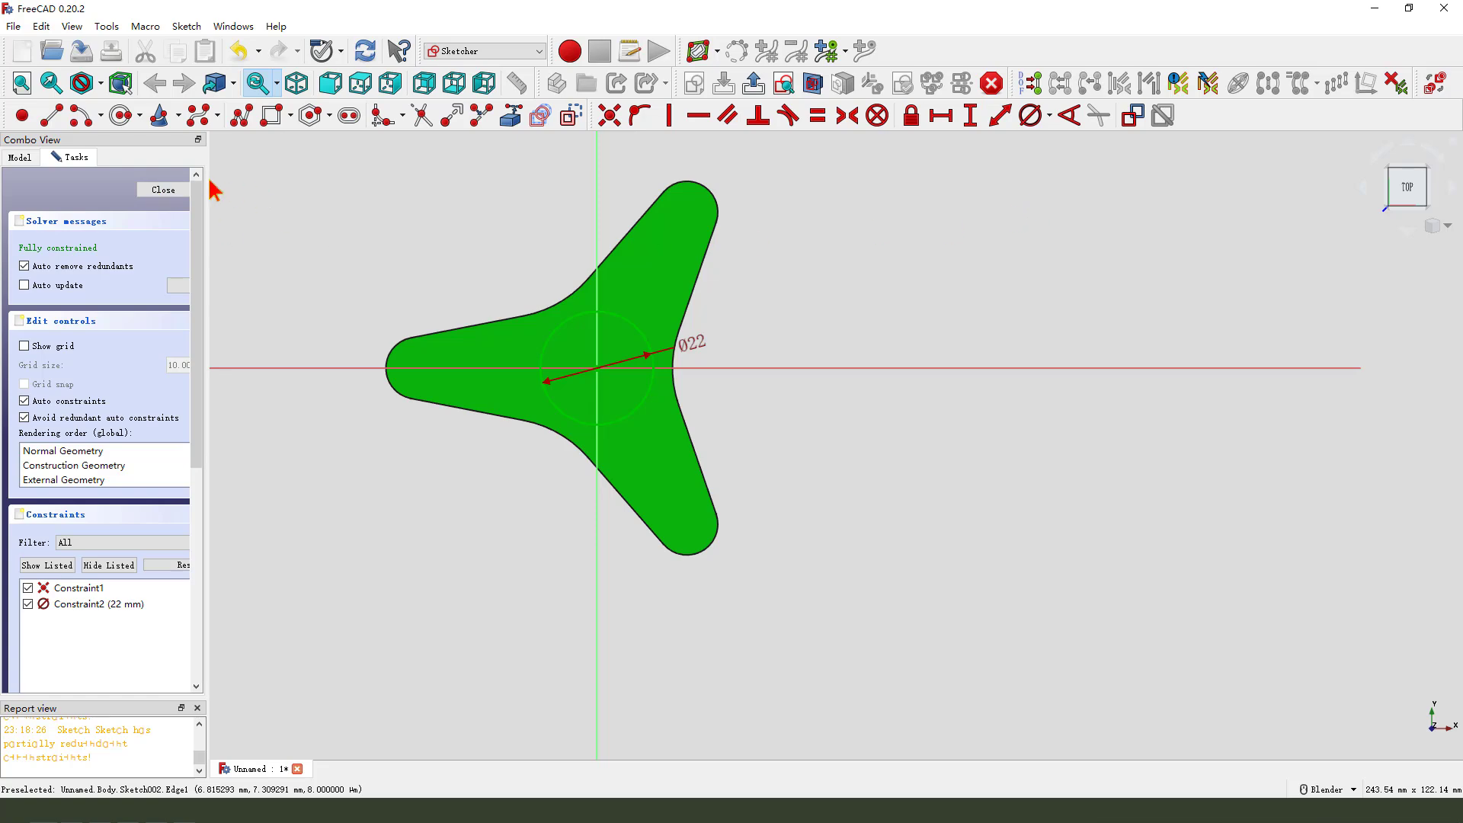
Step: Pad the circle 22 mm high into a central boss
{"action": "left_click", "coordinate": [753, 82]}
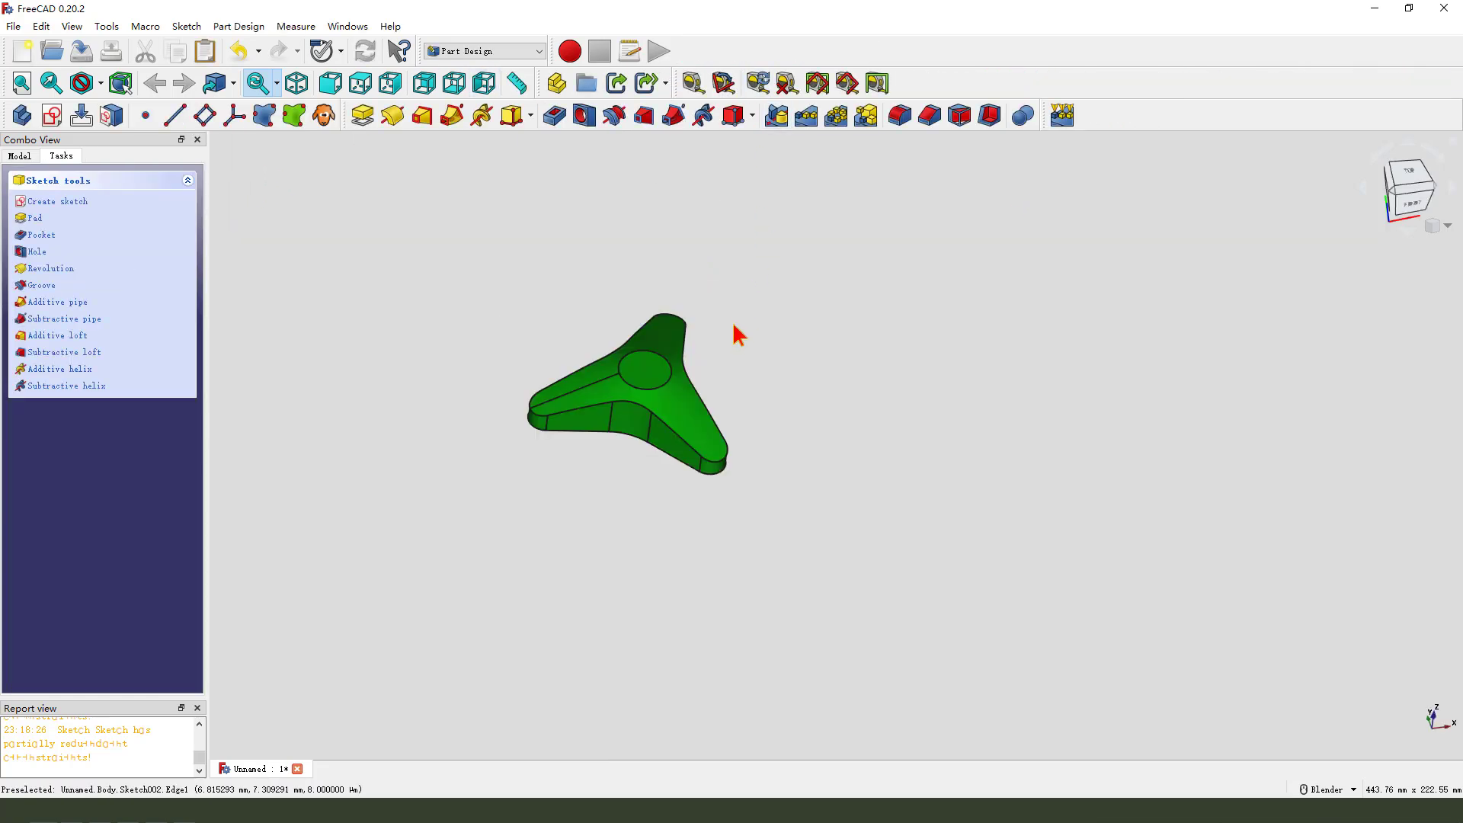
{"action": "left_click", "coordinate": [363, 116]}
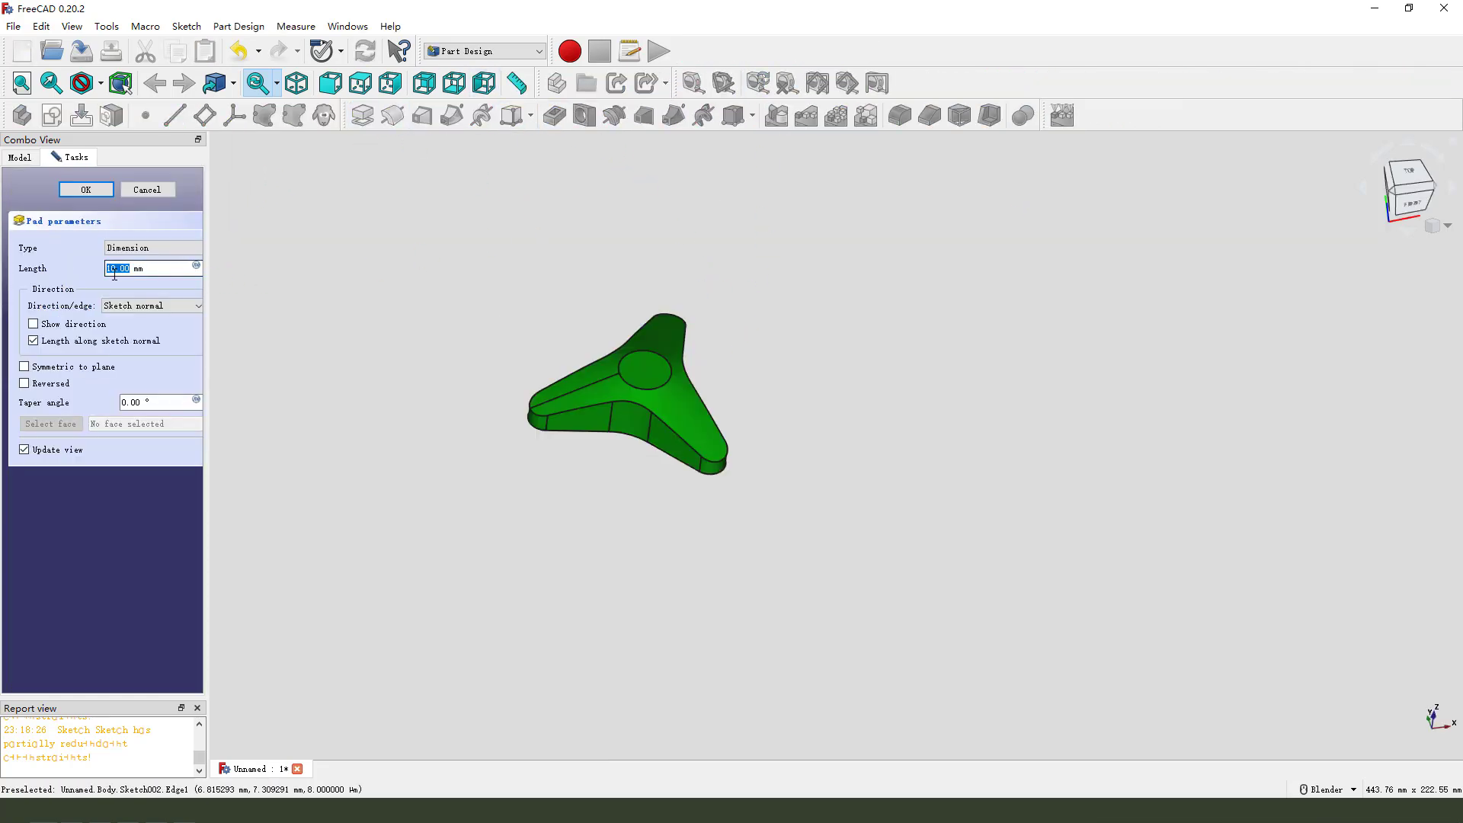
{"action": "type", "text": "22"}
{"action": "key", "text": "Return"}
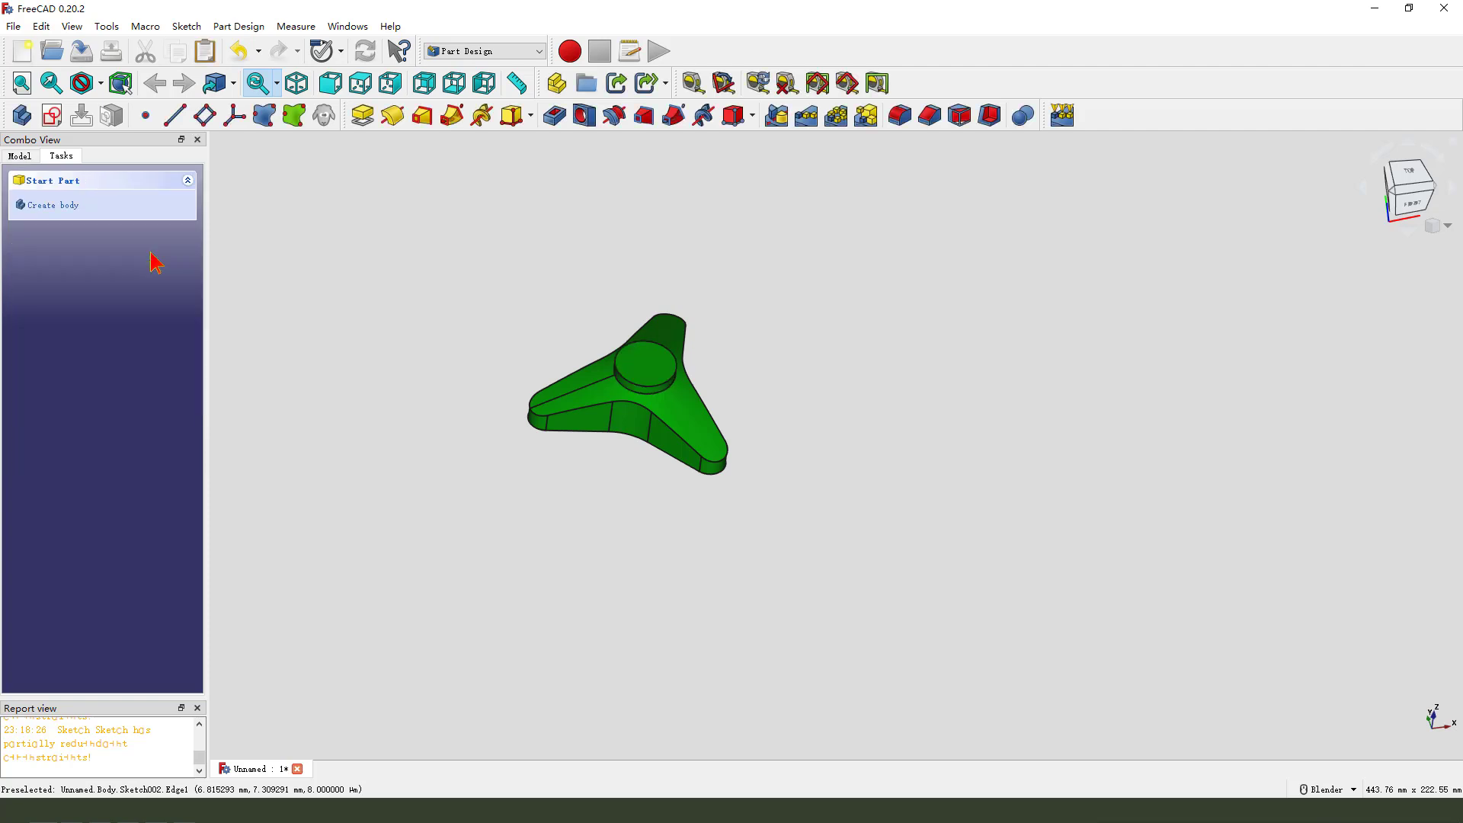
{"action": "scroll", "coordinate": [669, 389], "scroll_direction": "up", "scroll_amount": 3}
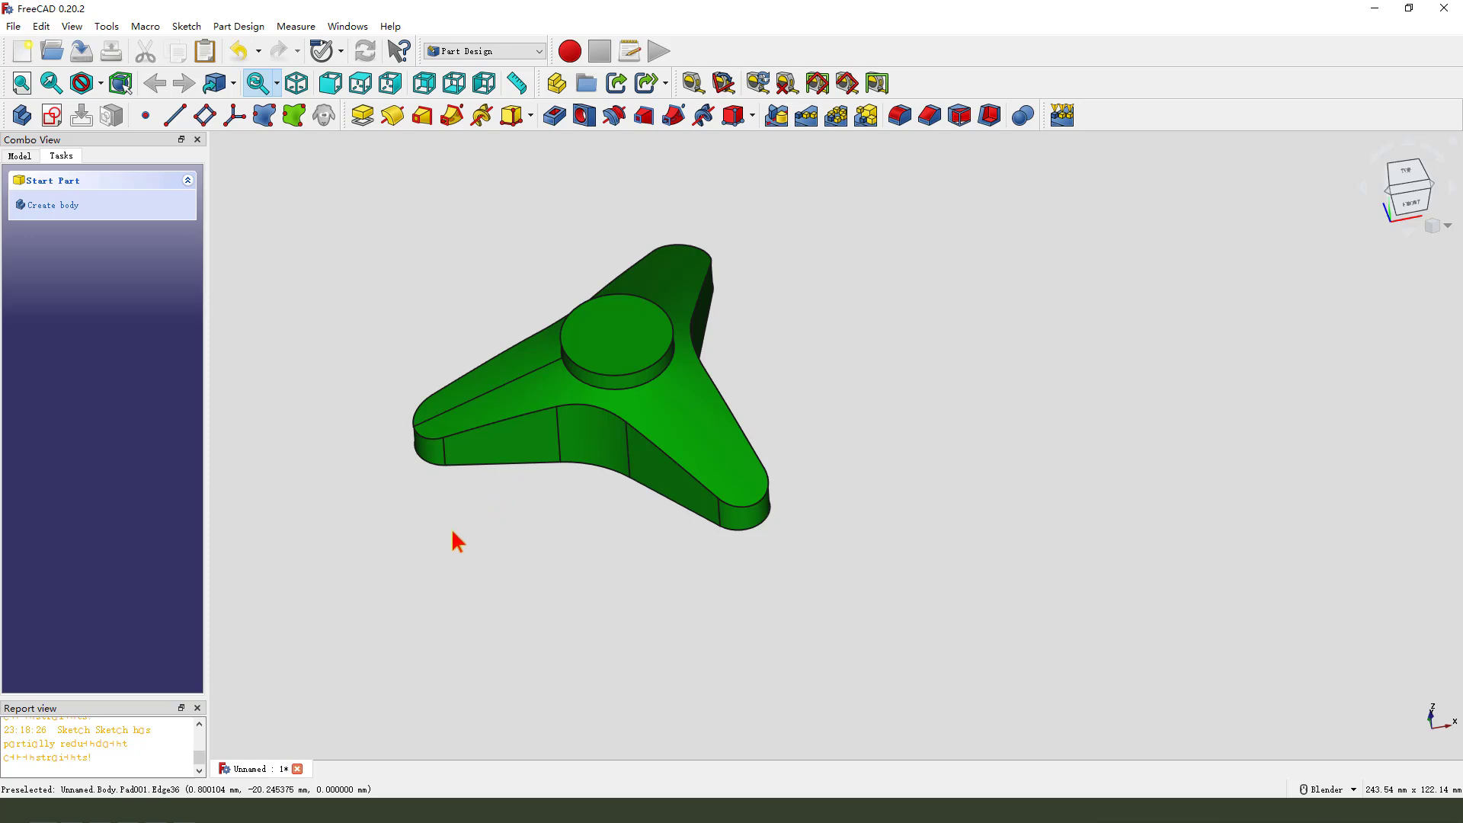
{"action": "key", "text": "alt+Tab"}
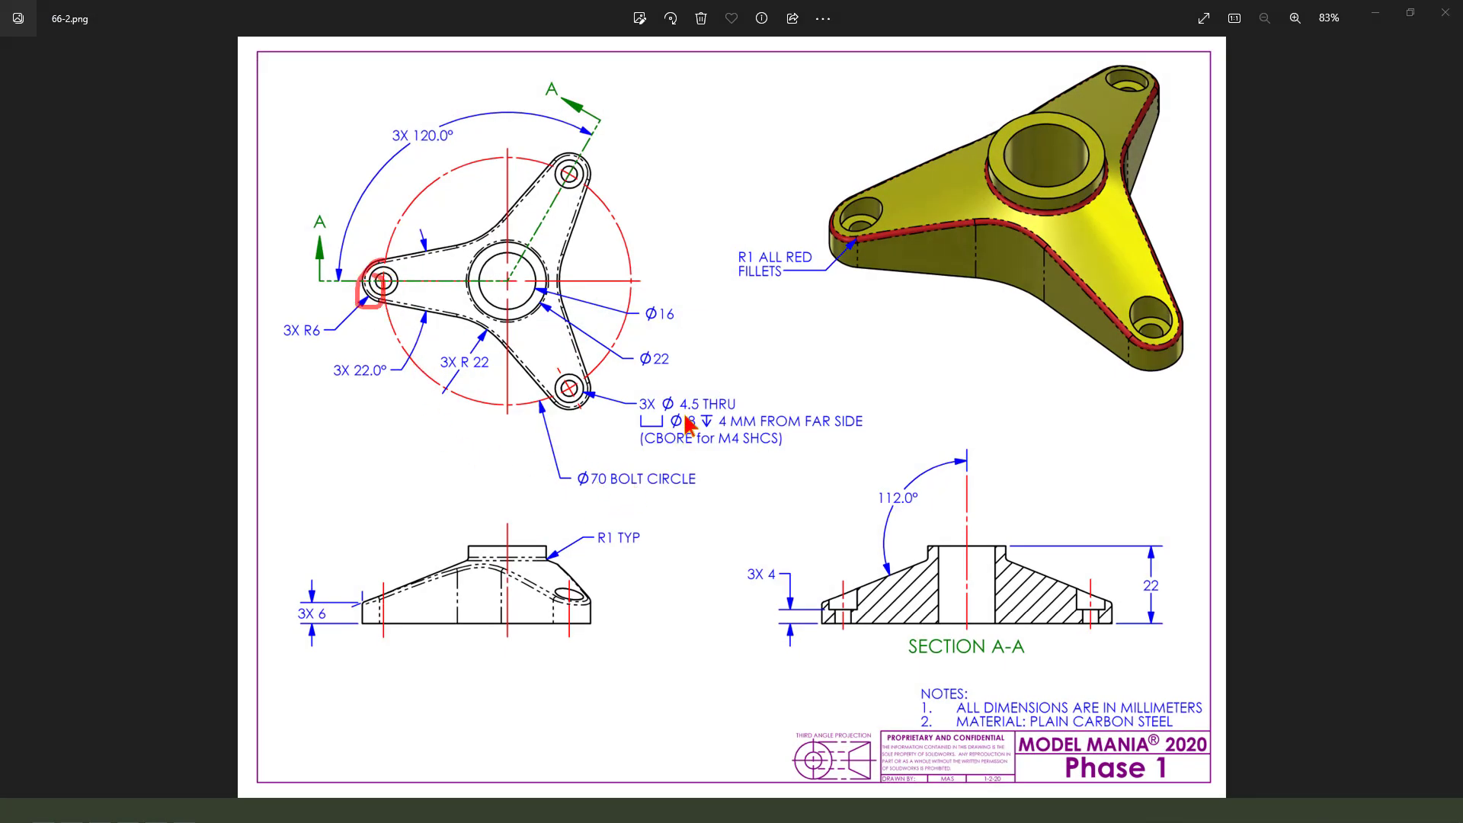
{"action": "left_click_drag", "start_coordinate": [660, 409], "coordinate": [714, 414]}
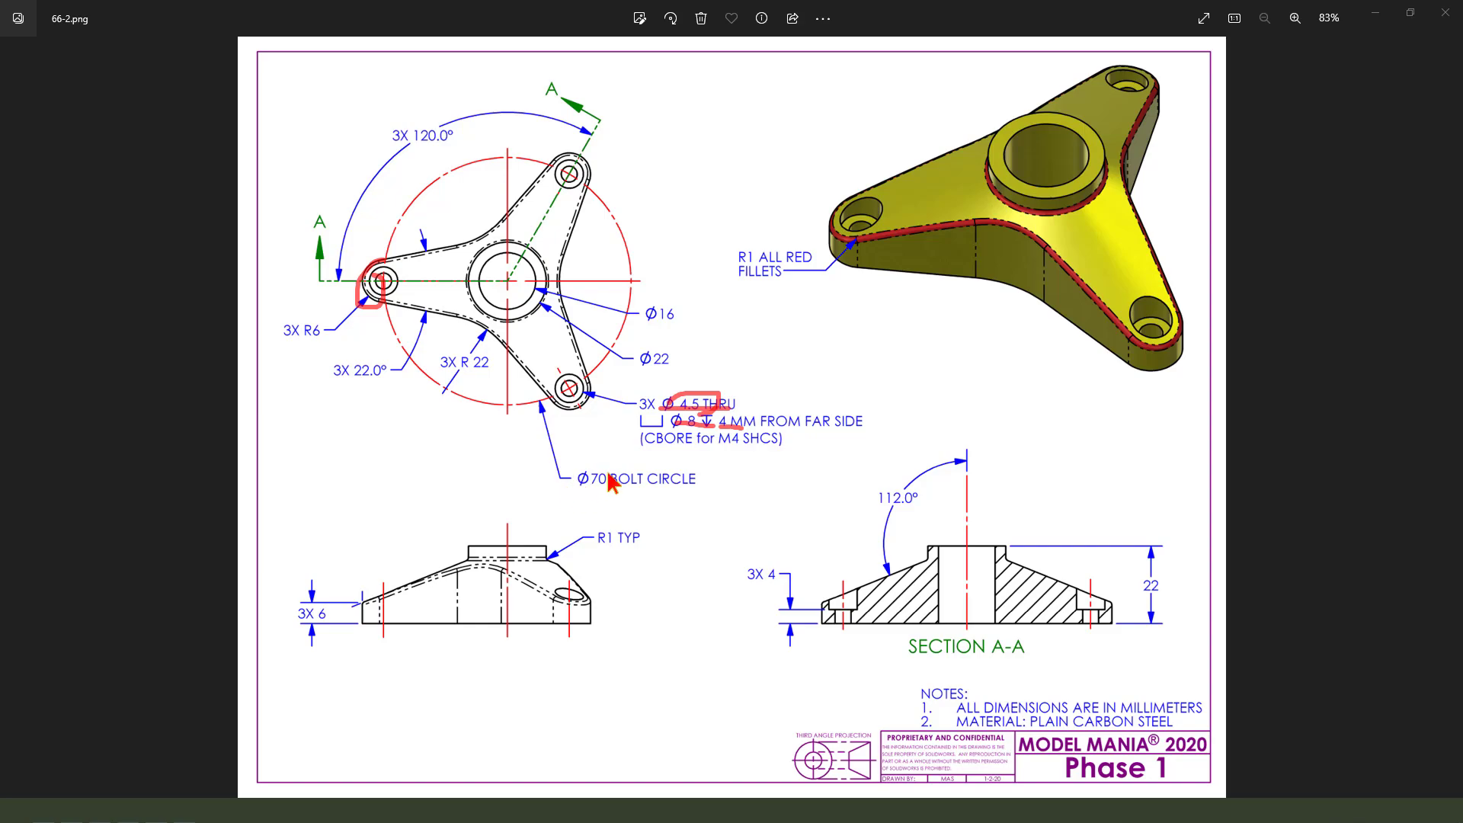
{"action": "key", "text": "Escape"}
Step: Create an XY_Plane sketch referencing the left arm's end arc as external geometry
{"action": "key", "text": "alt+Tab"}
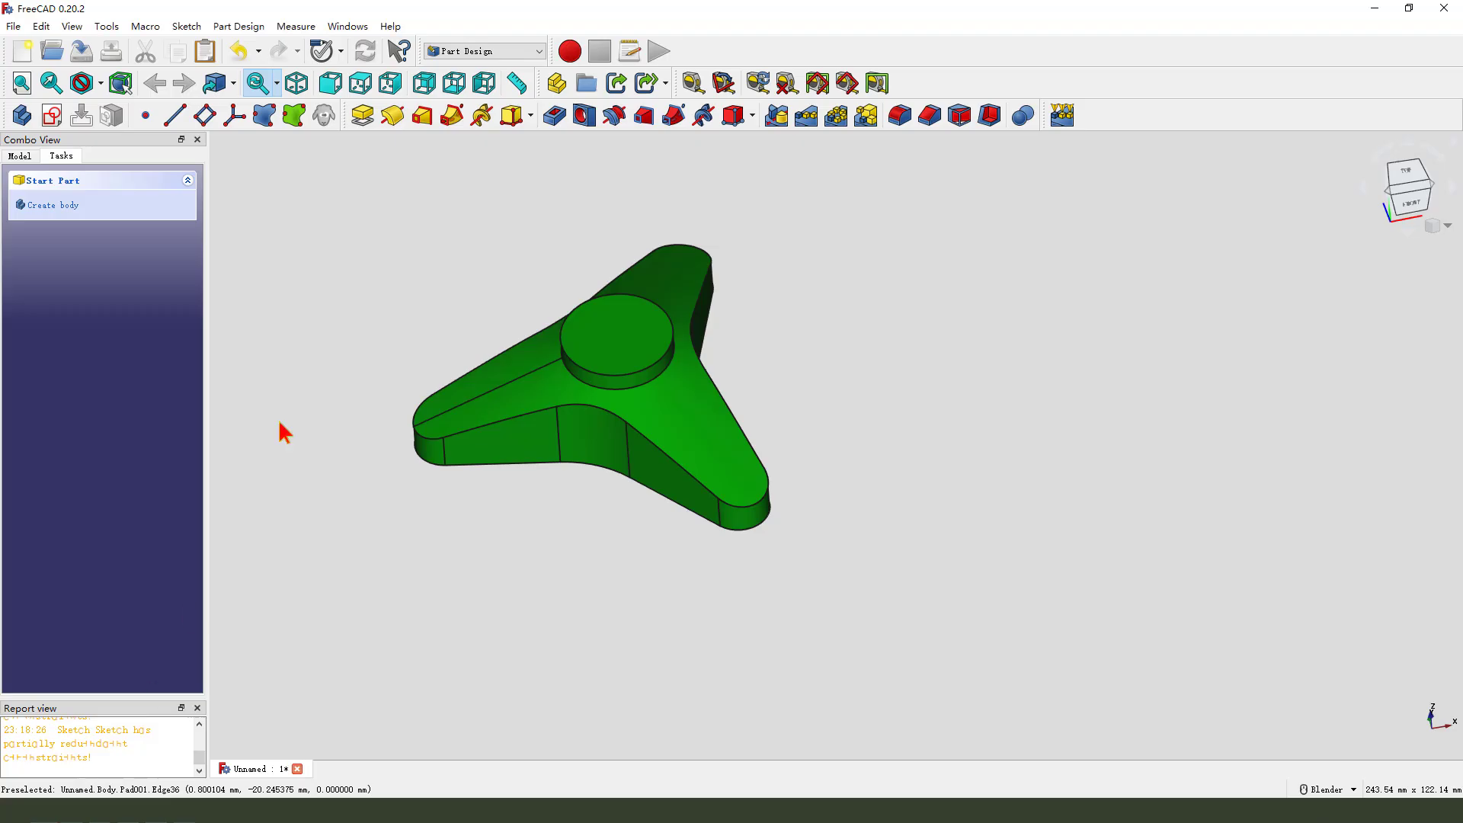
{"action": "left_click", "coordinate": [51, 115]}
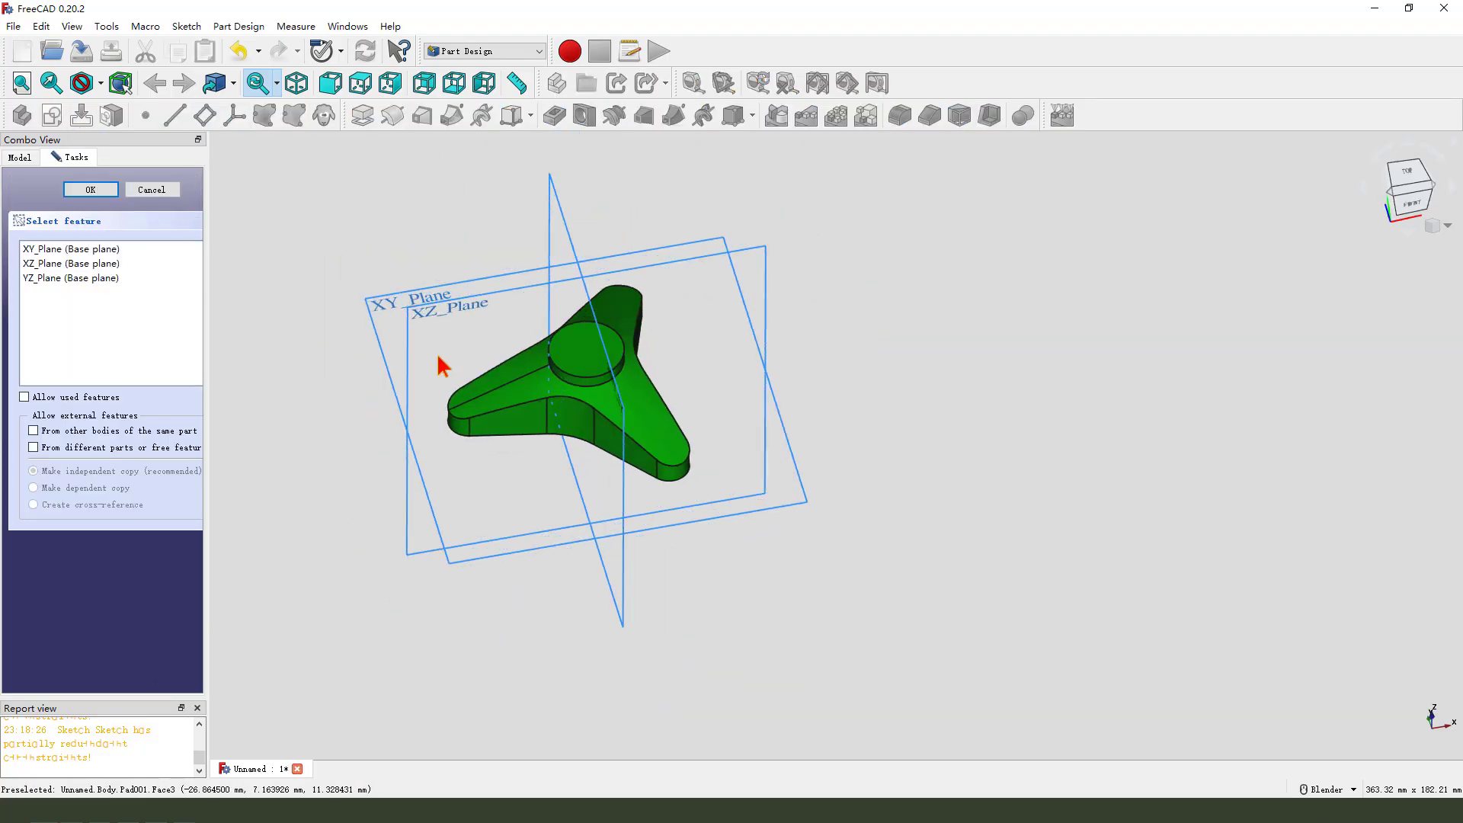
{"action": "left_click", "coordinate": [387, 309]}
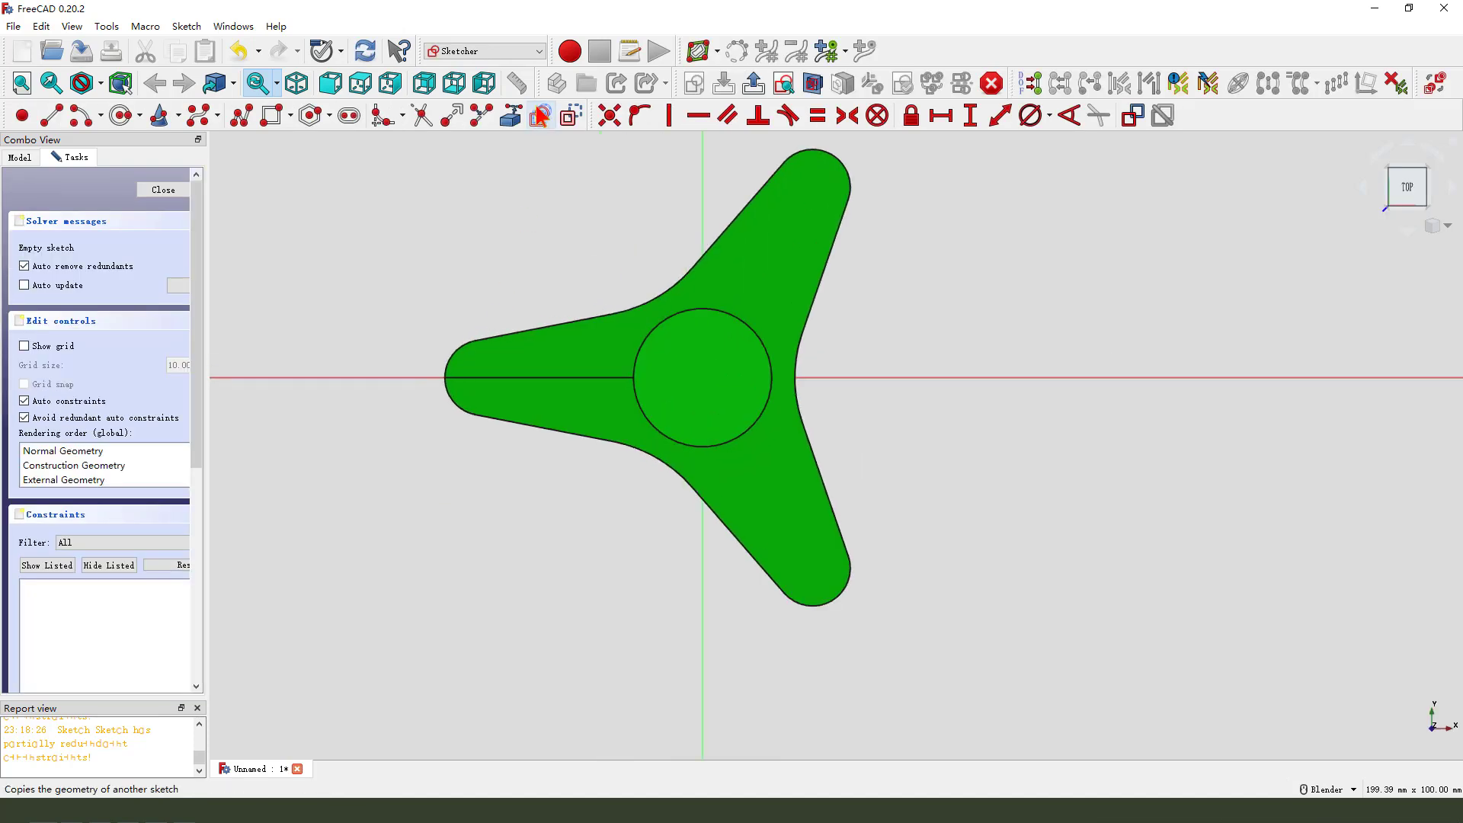
{"action": "mouse_move", "coordinate": [423, 263]}
{"action": "middle_mouse_down"}
{"action": "mouse_move", "coordinate": [496, 277]}
{"action": "mouse_move", "coordinate": [461, 328]}
{"action": "middle_mouse_up"}
{"action": "left_click", "coordinate": [449, 335]}
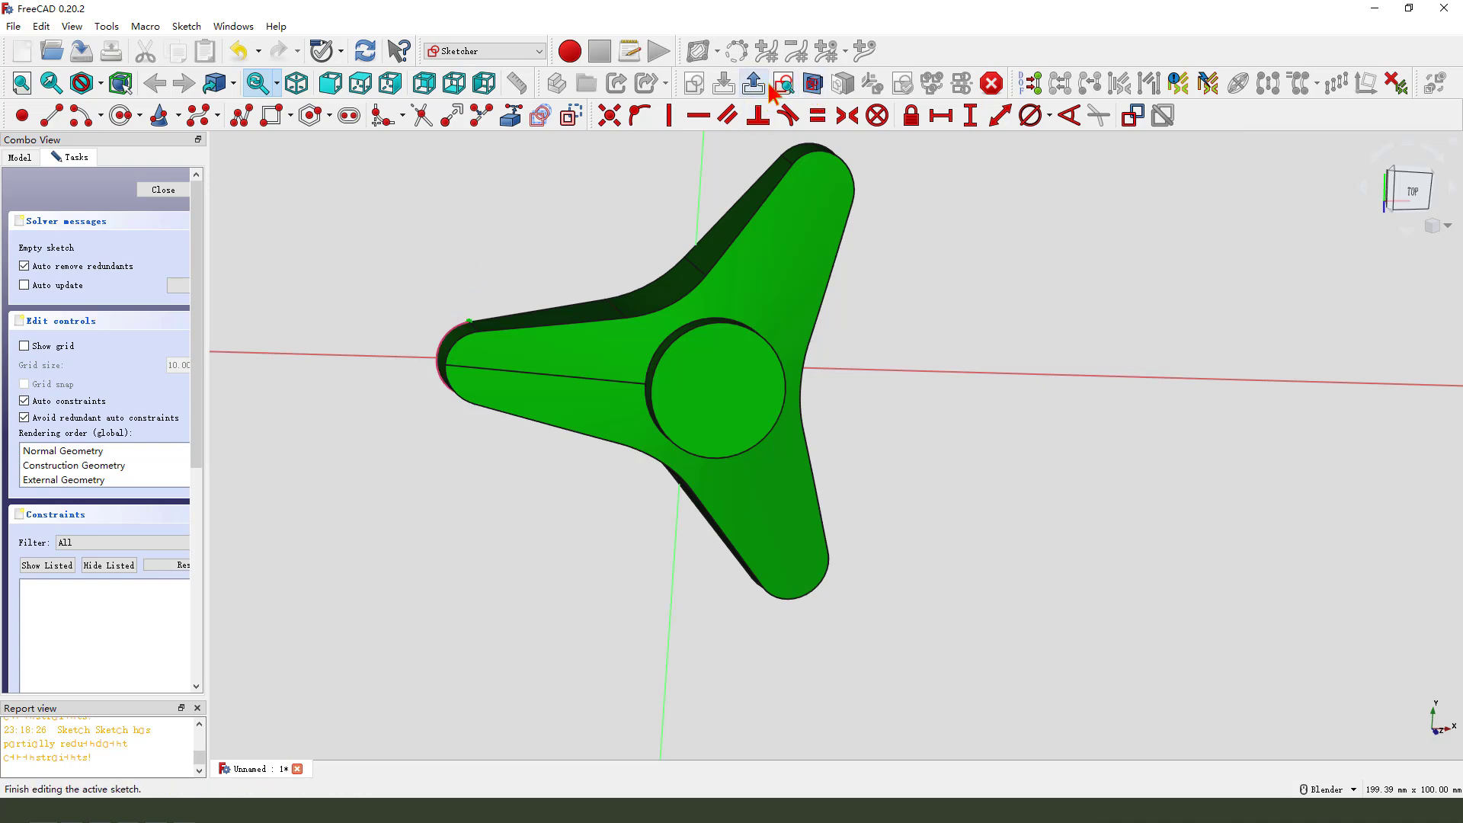
{"action": "left_click", "coordinate": [811, 90]}
{"action": "scroll", "coordinate": [488, 355], "scroll_direction": "up", "scroll_amount": 2}
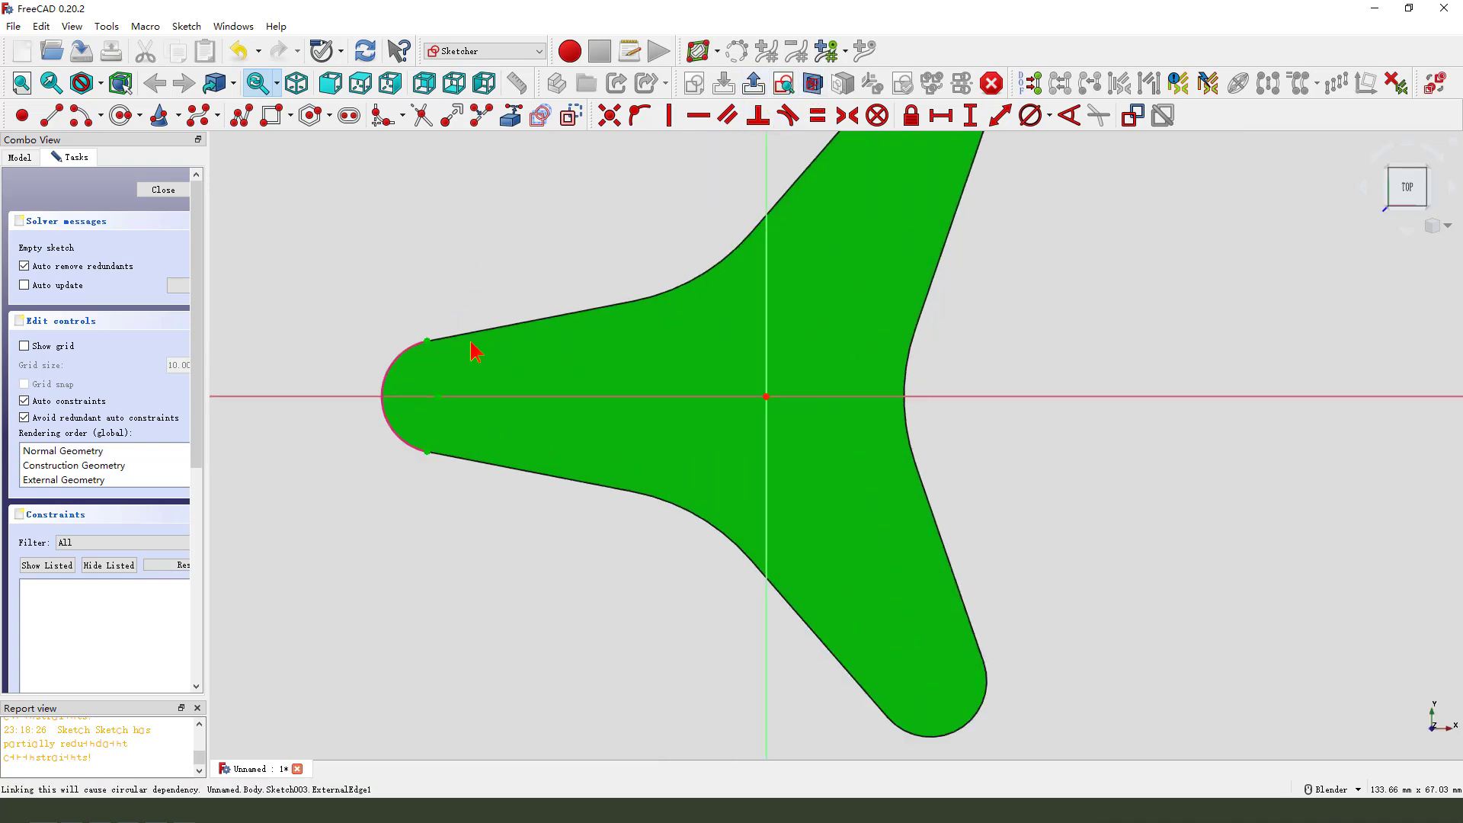
Step: Draw a circle at the arc's centre and set its diameter to 4.5 mm
{"action": "left_click", "coordinate": [122, 116]}
{"action": "left_click", "coordinate": [438, 397]}
{"action": "left_click", "coordinate": [457, 415]}
{"action": "key", "text": "Escape"}
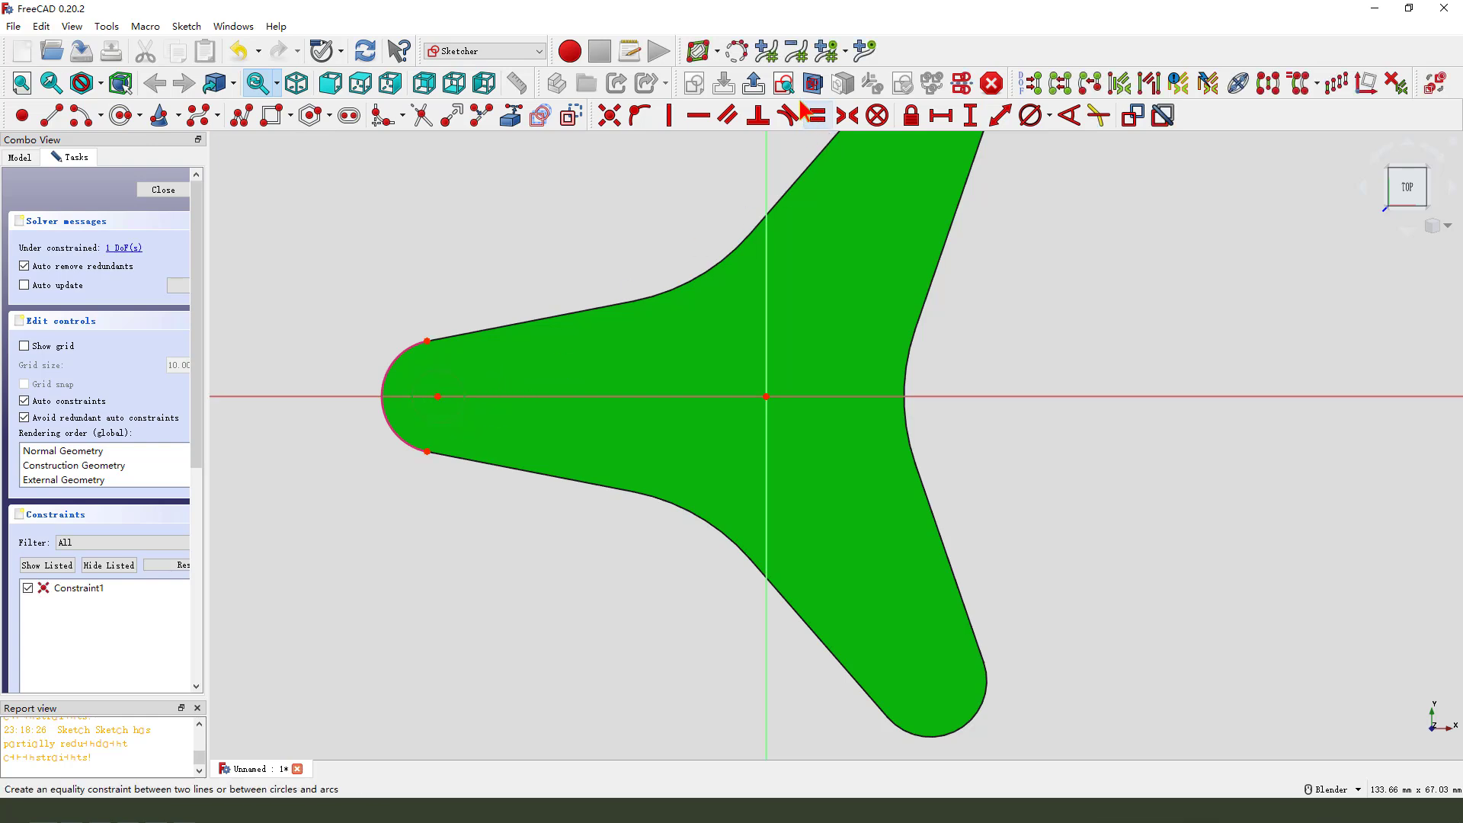
{"action": "left_click", "coordinate": [1030, 116]}
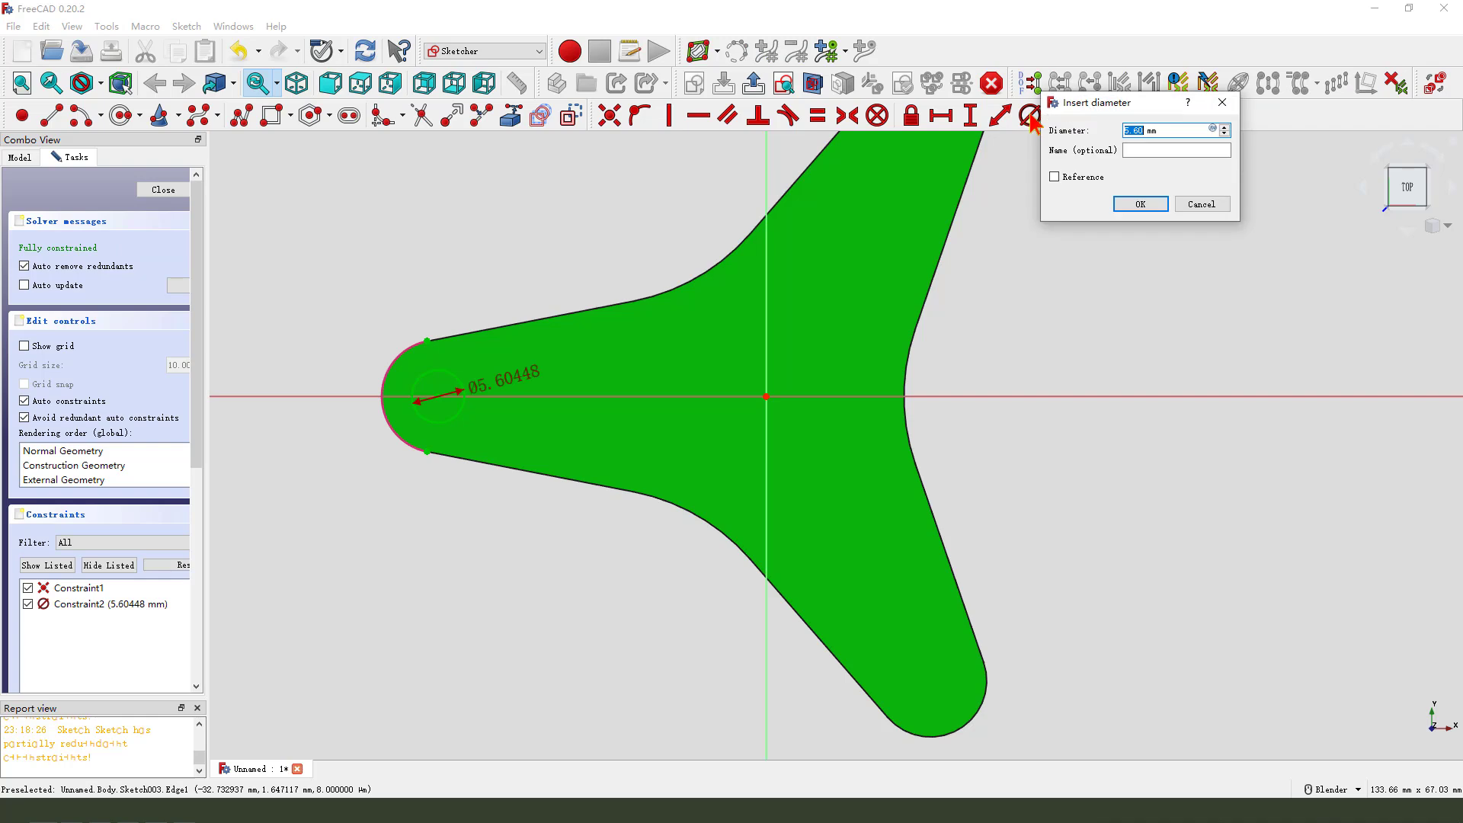
{"action": "key", "text": "Return"}
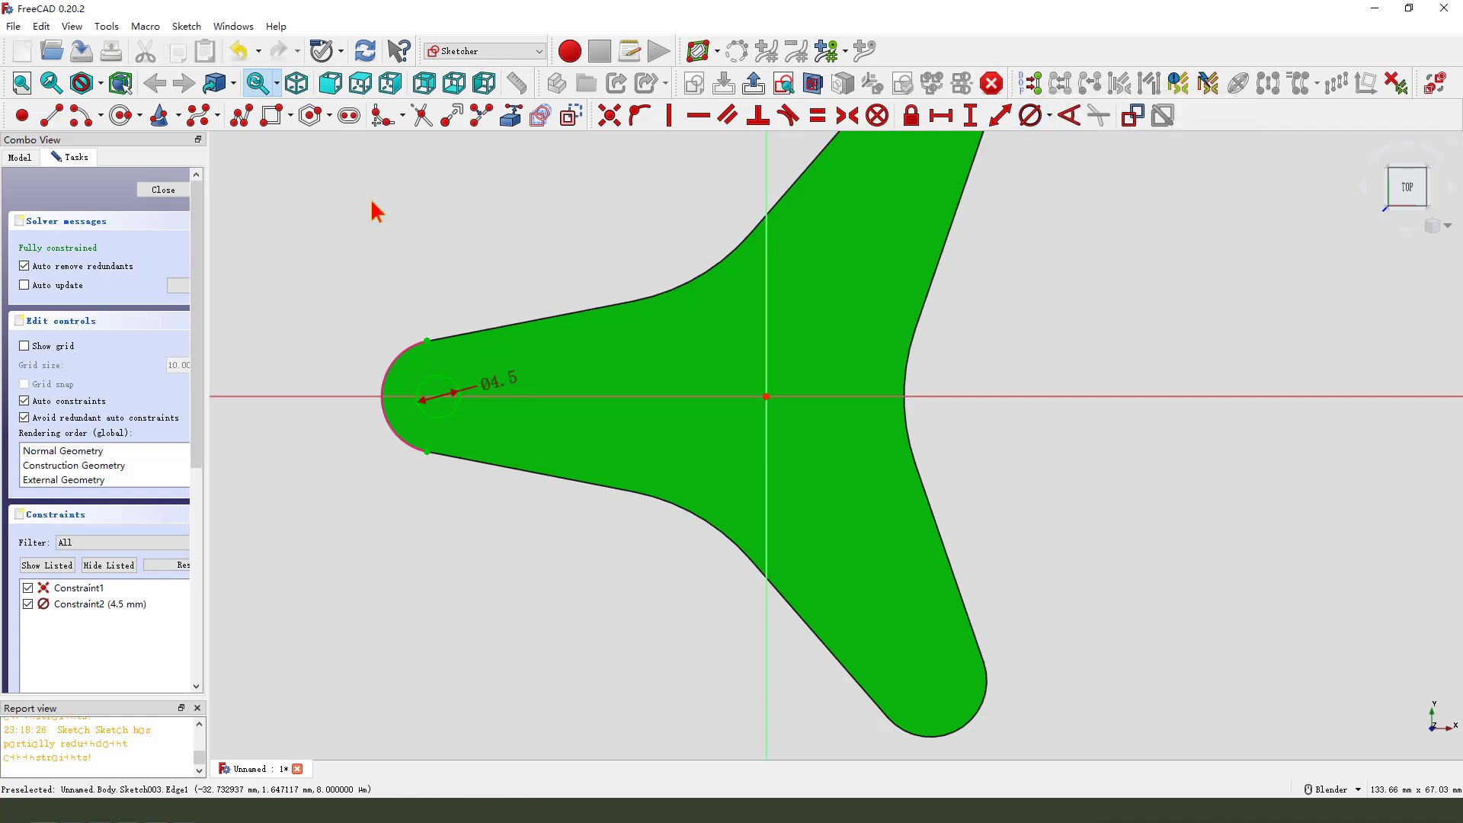
Step: Pocket the 4.5 mm circle Through all, reversed, to cut the left arm's hole
{"action": "left_click", "coordinate": [753, 83]}
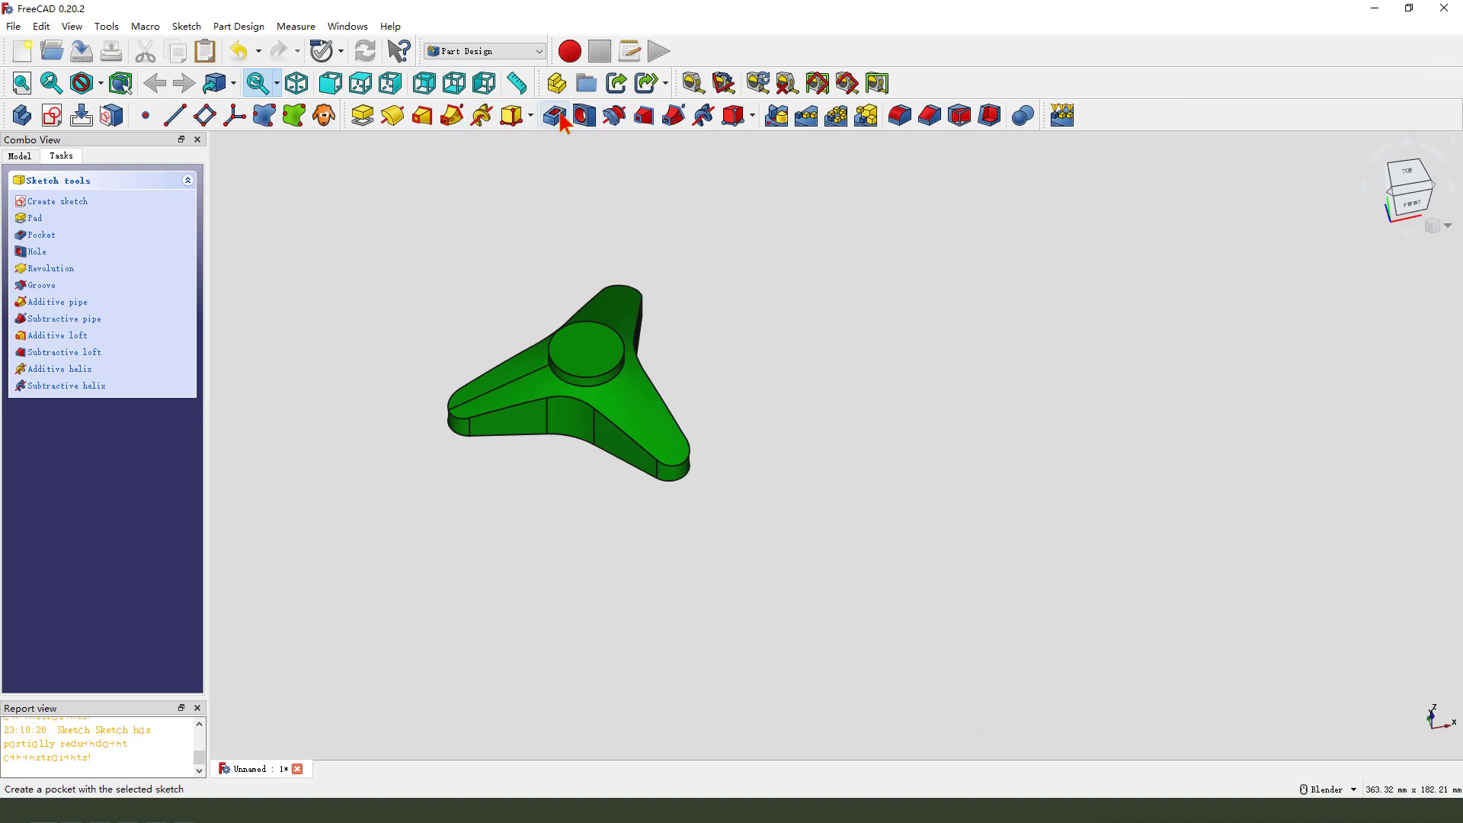
{"action": "left_click", "coordinate": [562, 122]}
{"action": "left_click", "coordinate": [148, 248]}
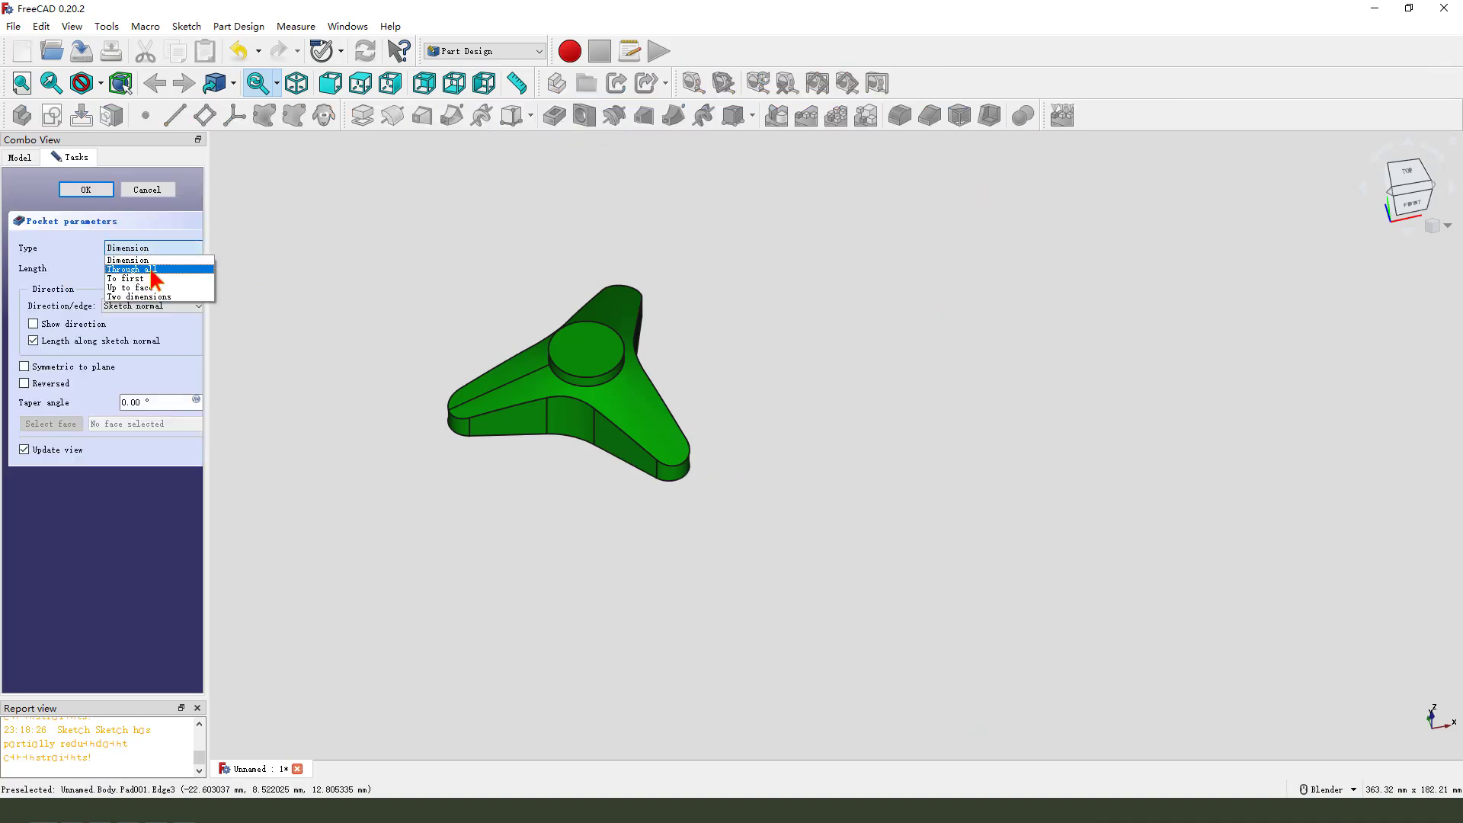
{"action": "left_click", "coordinate": [133, 269]}
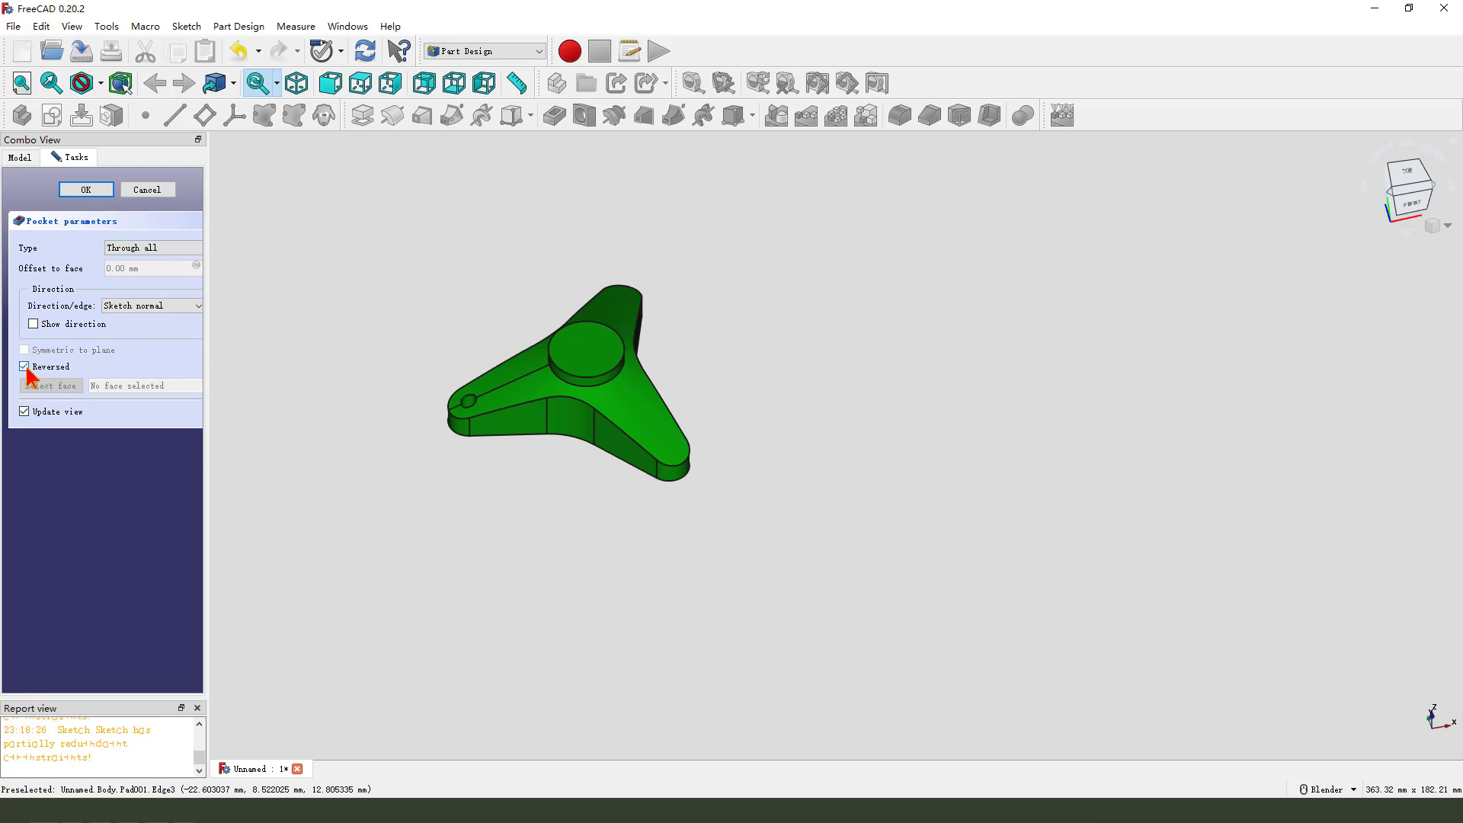
{"action": "left_click", "coordinate": [90, 190]}
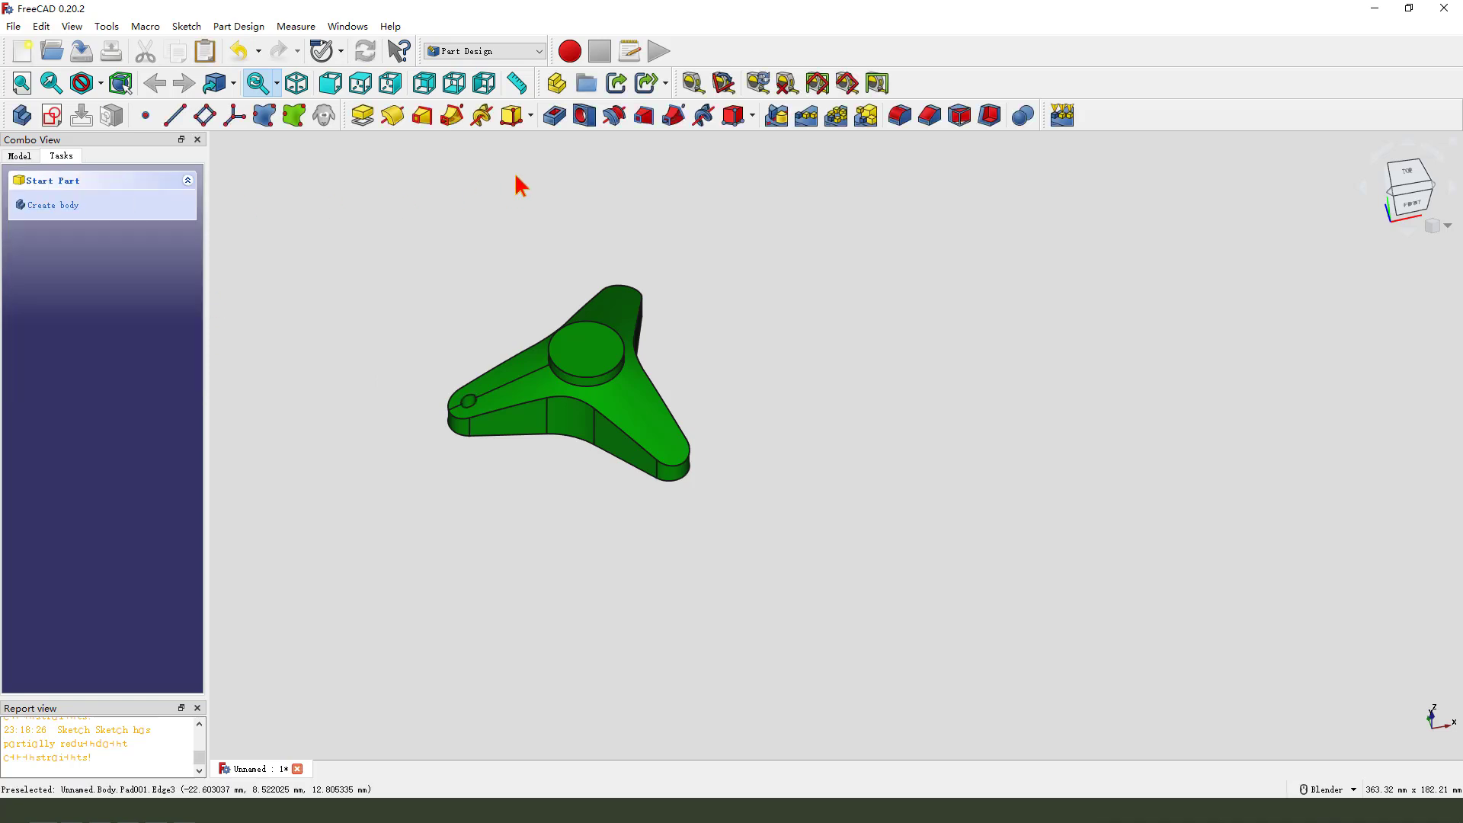
Step: Create an XY_Plane sketch with the hole's edge imported as external geometry
{"action": "left_click", "coordinate": [52, 116]}
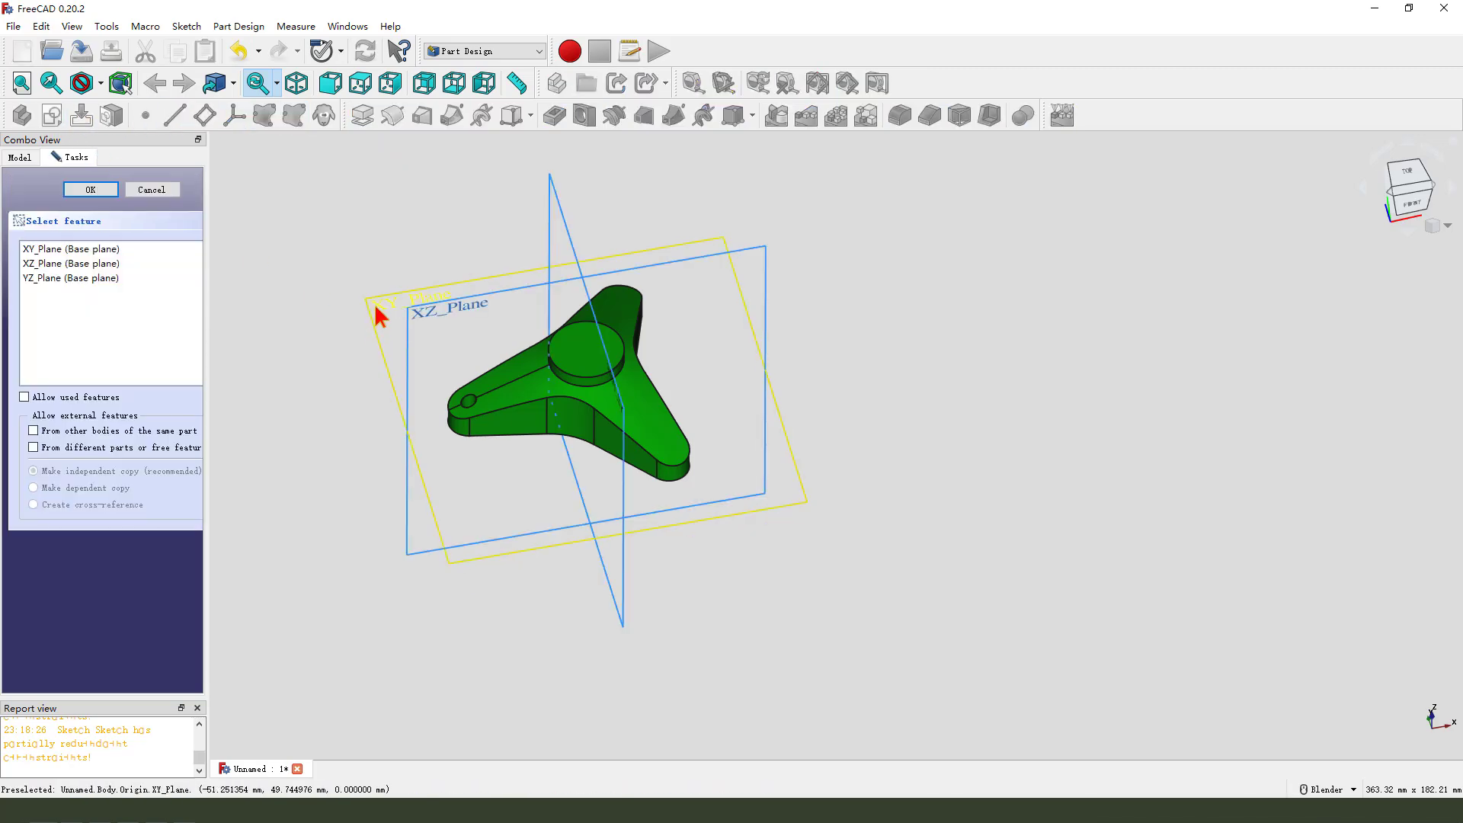
{"action": "left_click", "coordinate": [377, 314]}
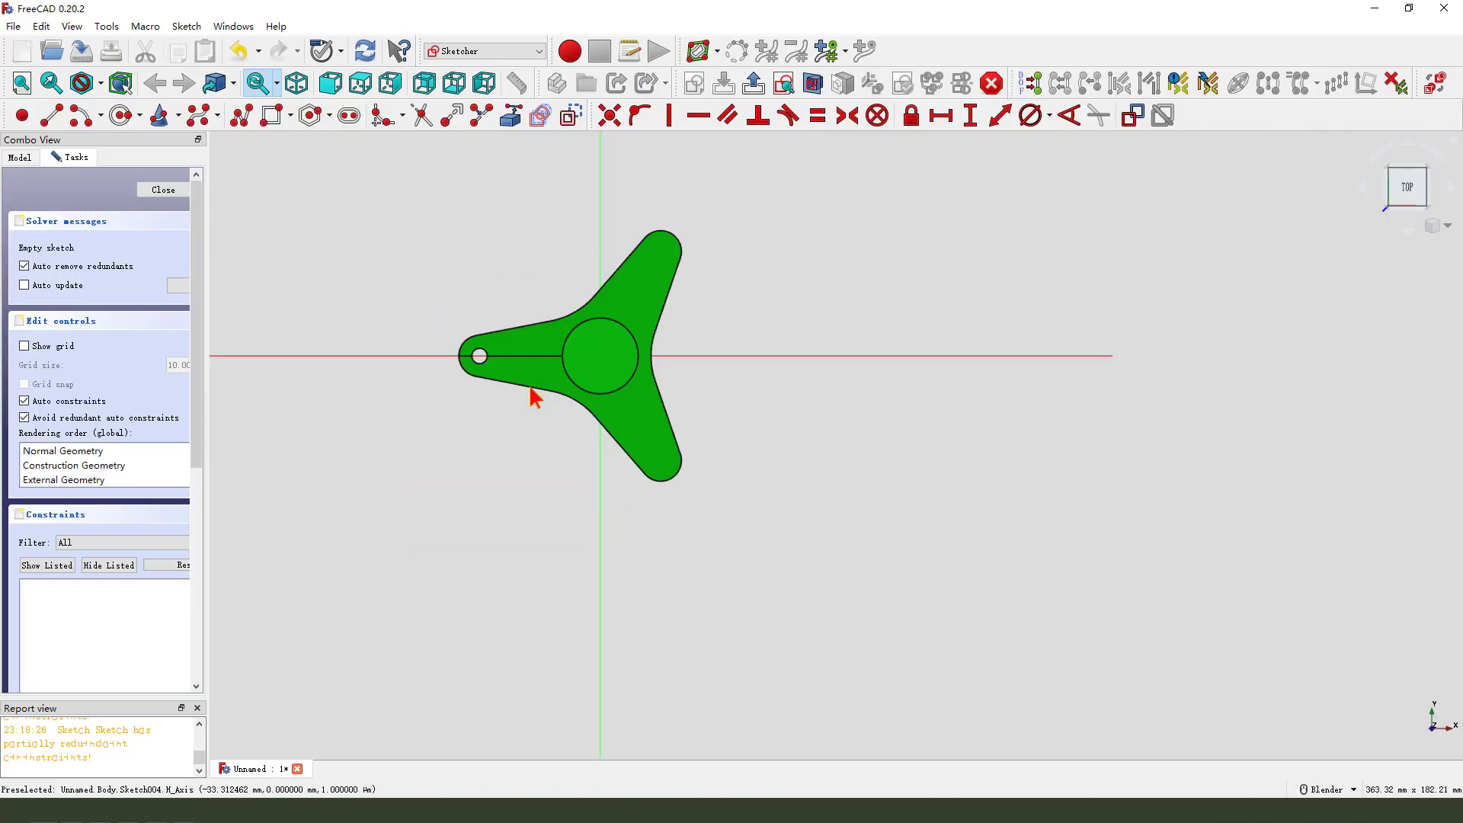
{"action": "left_click", "coordinate": [814, 85]}
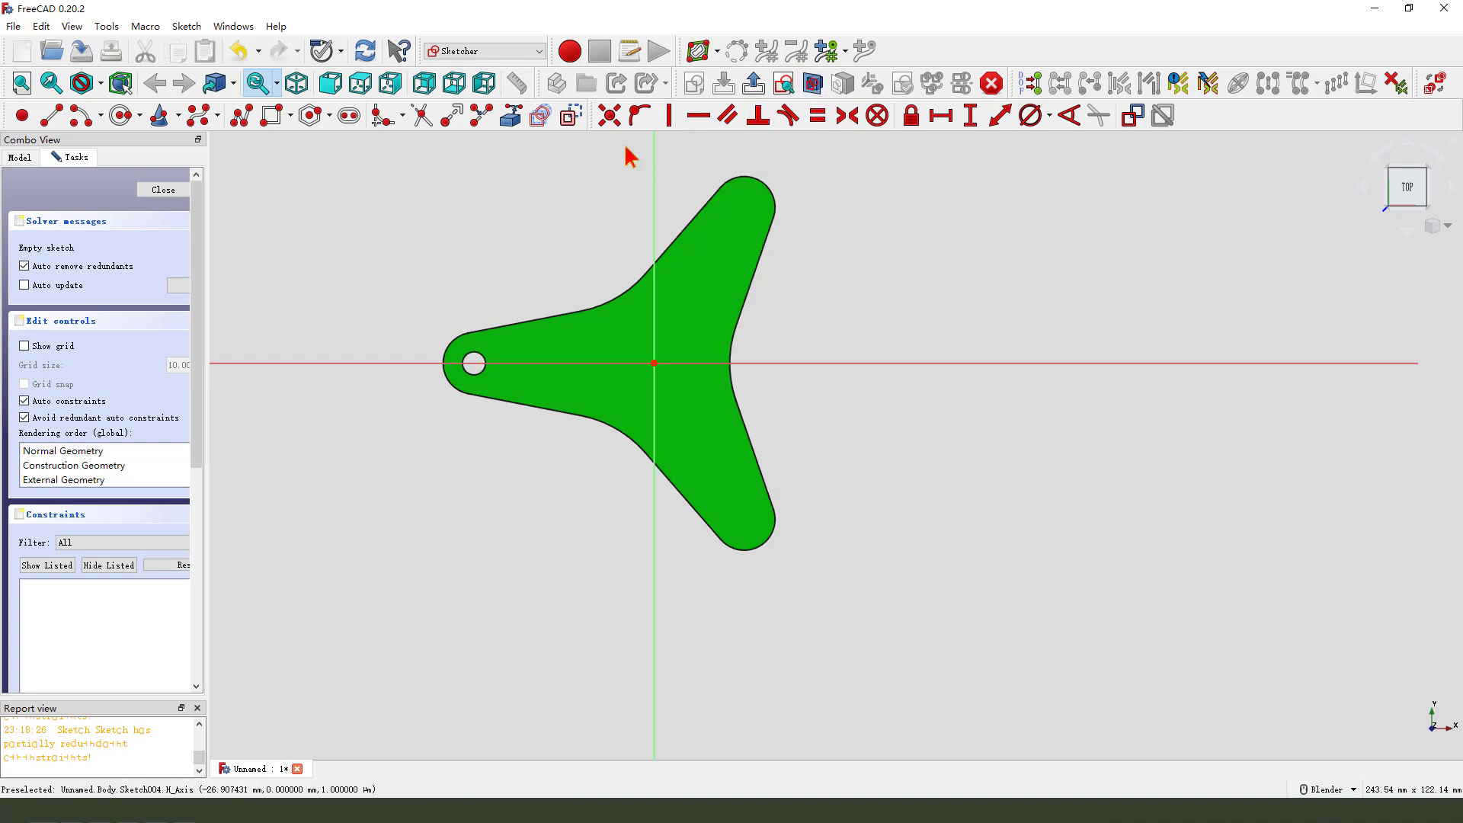
{"action": "left_click", "coordinate": [512, 123]}
{"action": "scroll", "coordinate": [474, 364], "scroll_direction": "up", "scroll_amount": 1}
{"action": "left_click", "coordinate": [474, 364]}
Step: Draw a circle concentric with the hole and set its diameter to 8 mm
{"action": "left_click", "coordinate": [120, 116]}
{"action": "left_click", "coordinate": [475, 365]}
{"action": "left_click", "coordinate": [504, 376]}
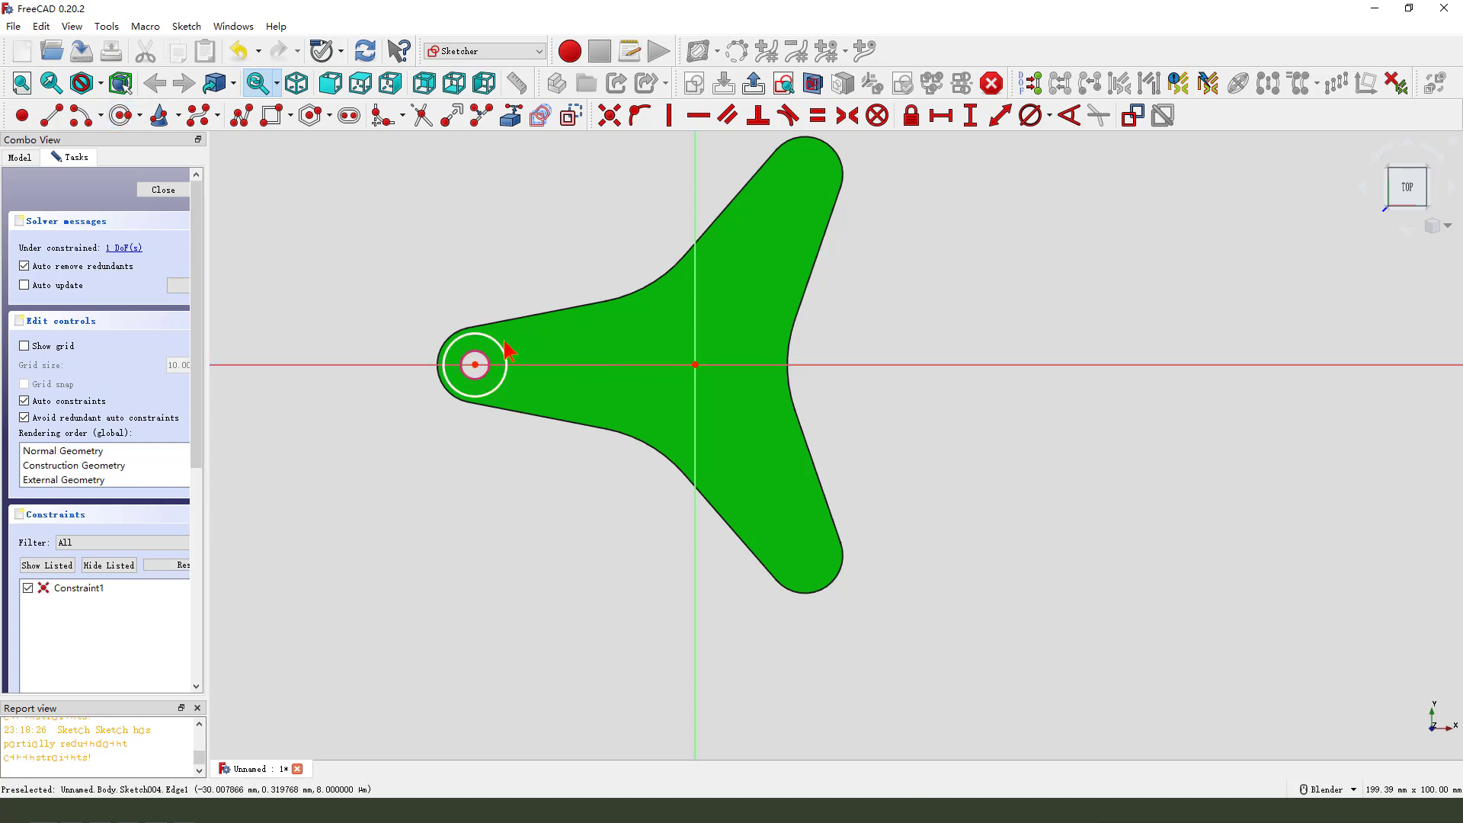
{"action": "right_click", "coordinate": [581, 294]}
{"action": "left_click", "coordinate": [1037, 116]}
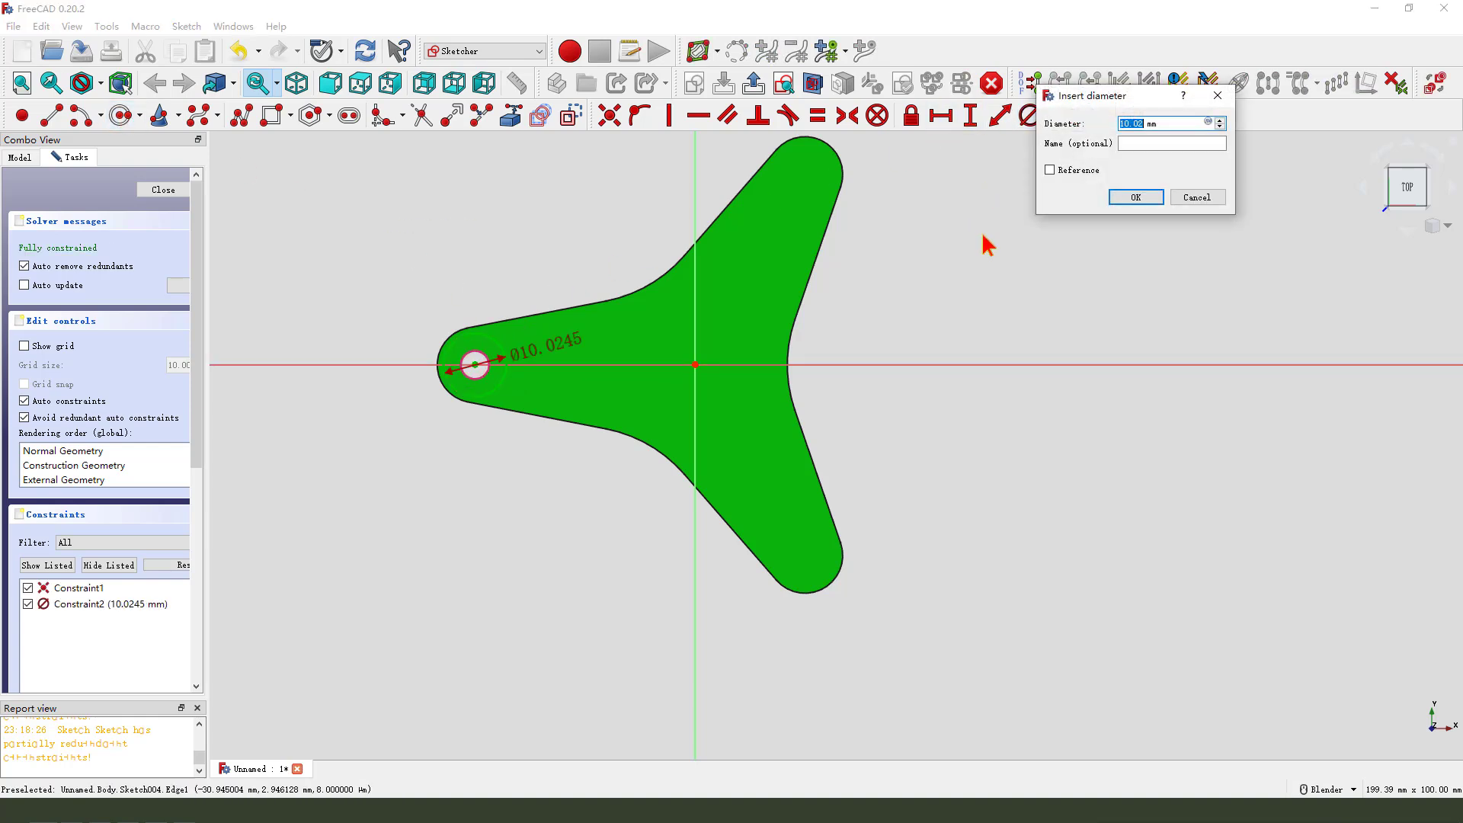
{"action": "key", "text": "Return"}
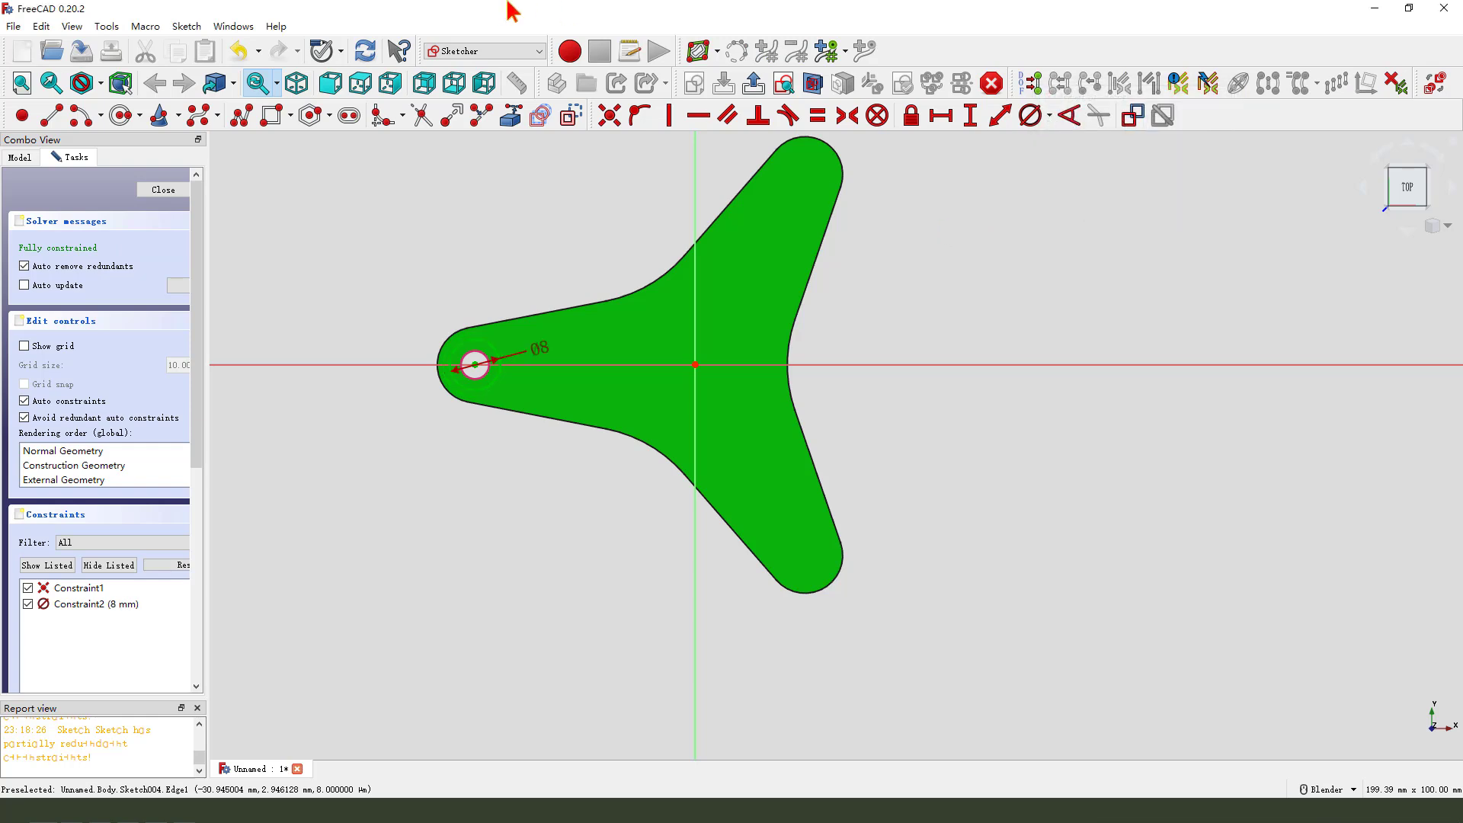
Step: Pocket the 8 mm counterbore sketch with Two dimensions: 30 mm reversed and −4 mm second length
{"action": "left_click", "coordinate": [754, 82]}
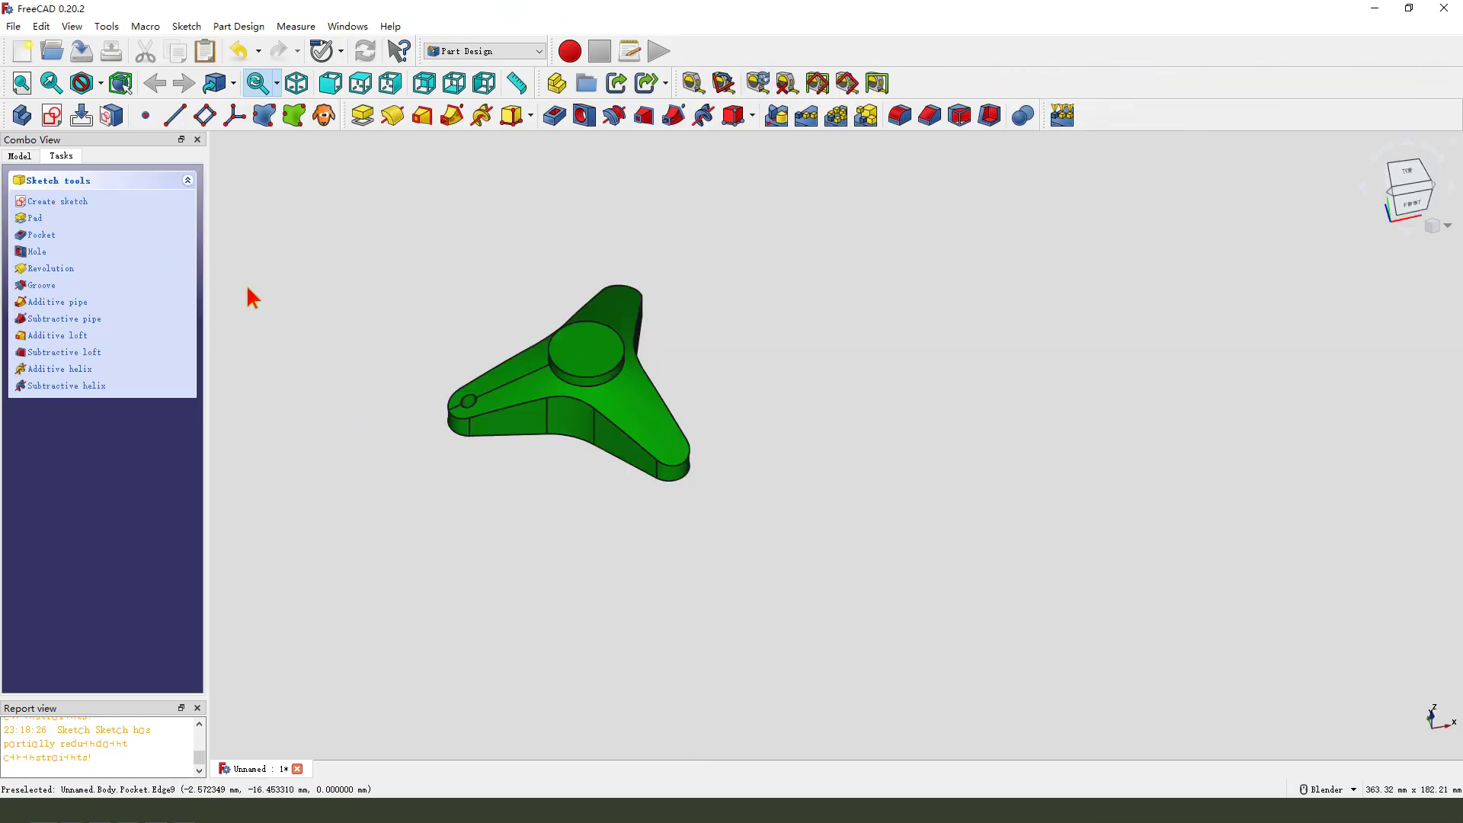
{"action": "left_click", "coordinate": [552, 115]}
{"action": "left_click", "coordinate": [150, 249]}
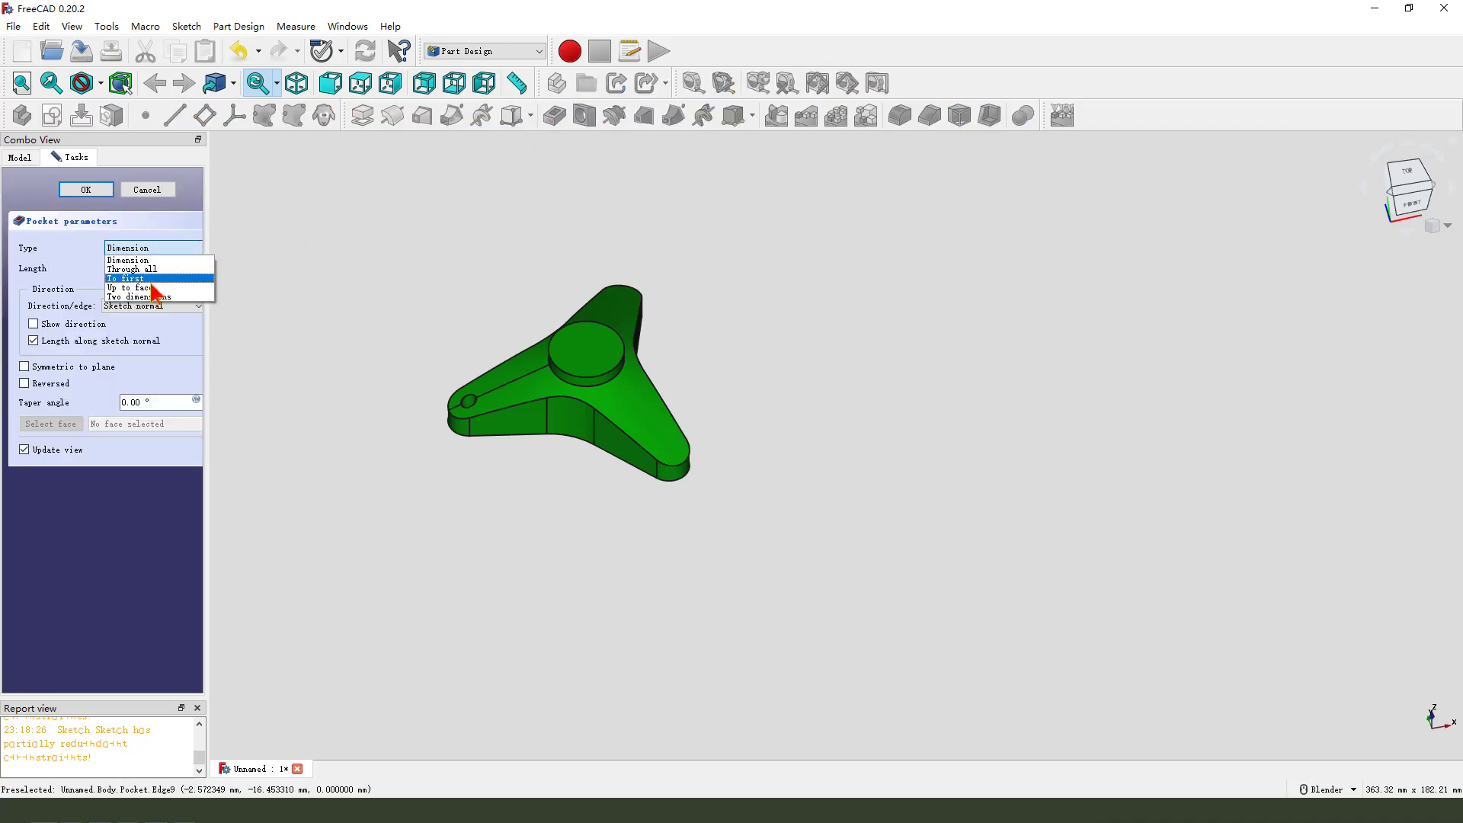
{"action": "left_click", "coordinate": [150, 297]}
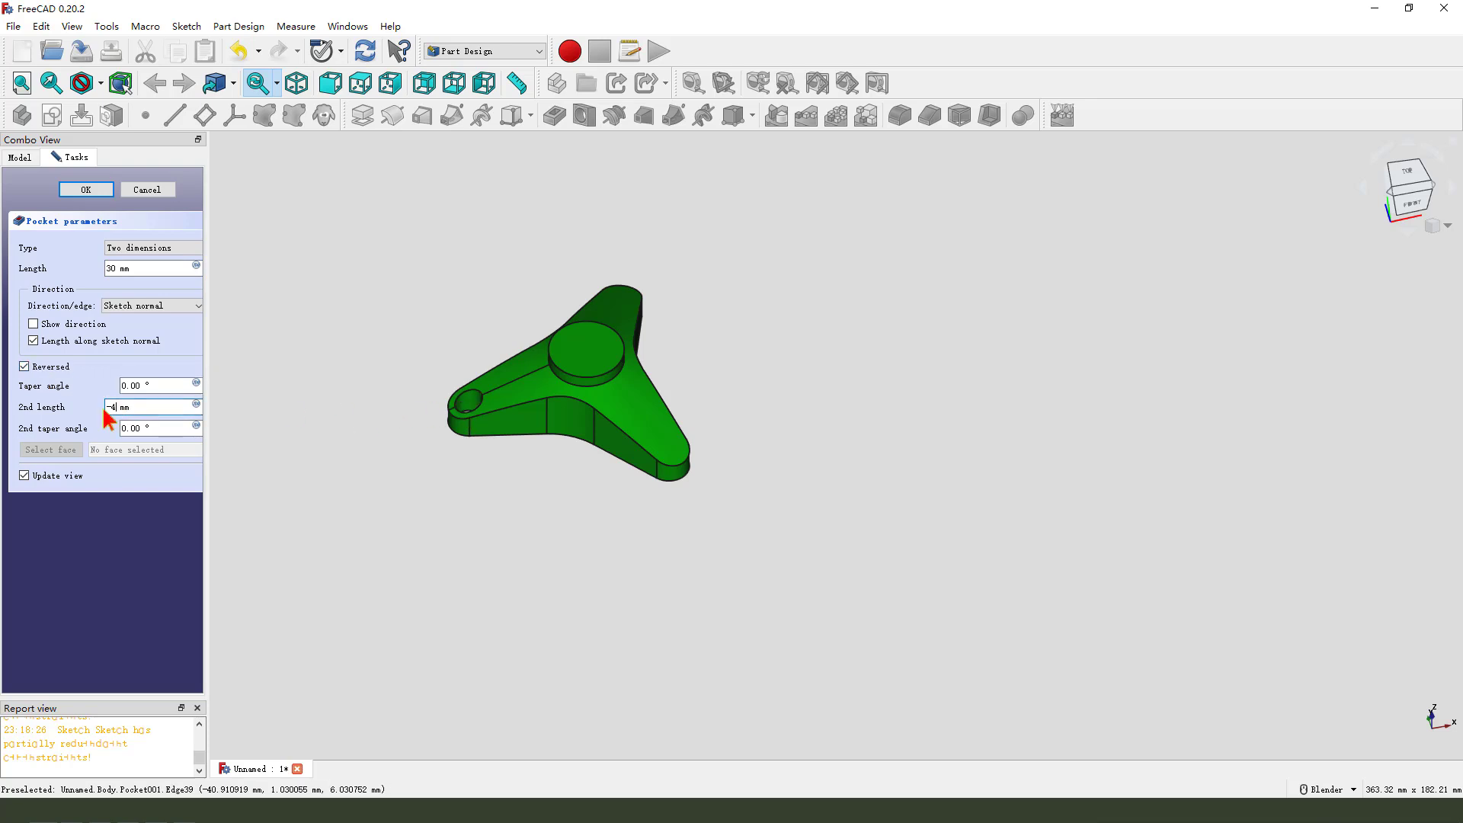
{"action": "middle_click_drag", "start_coordinate": [441, 405], "coordinate": [496, 467]}
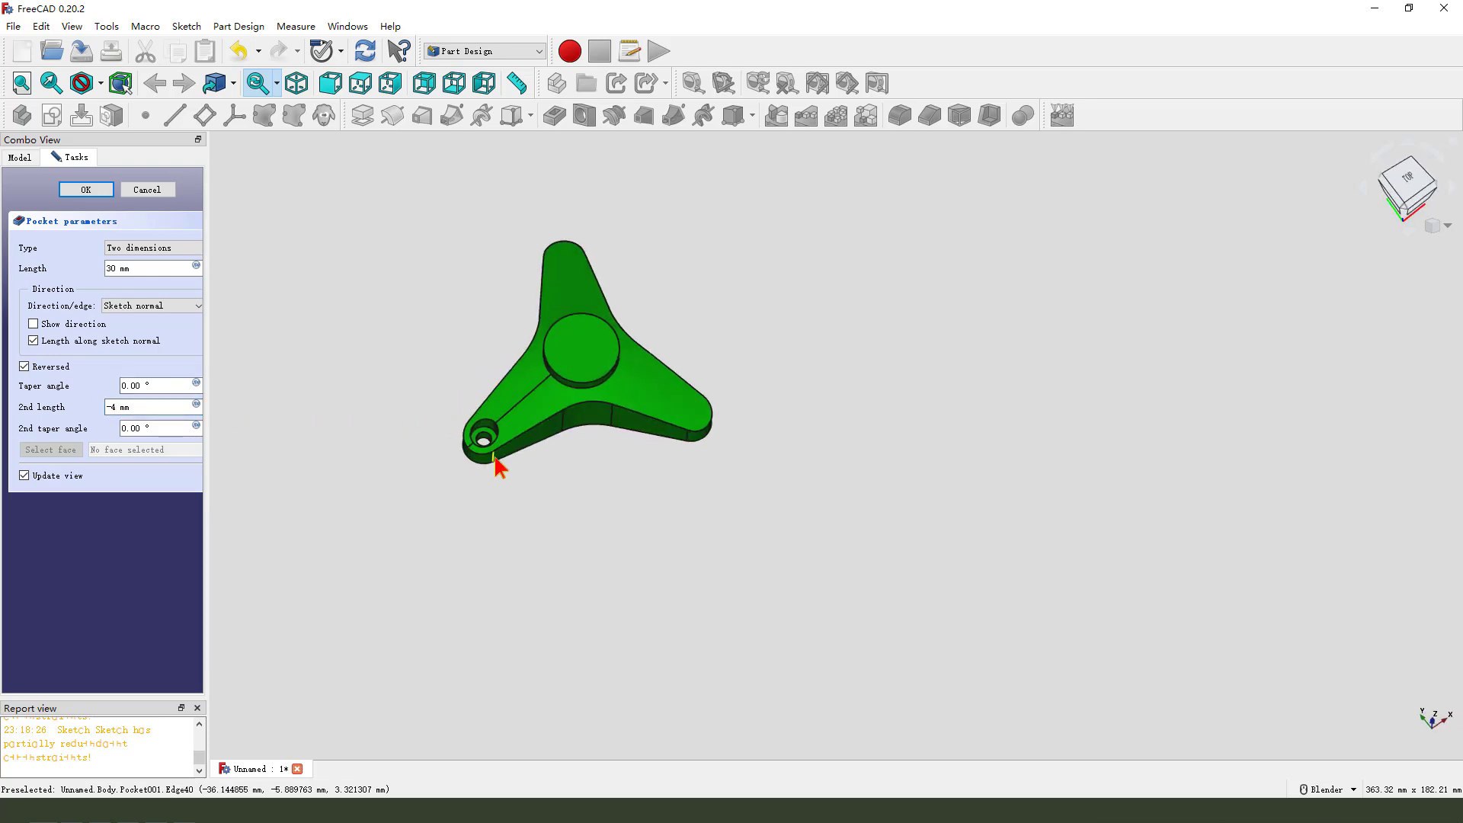
{"action": "scroll", "coordinate": [496, 468], "scroll_direction": "up", "scroll_amount": 5}
{"action": "left_click", "coordinate": [86, 189]}
{"action": "scroll", "coordinate": [472, 404], "scroll_direction": "down", "scroll_amount": 5}
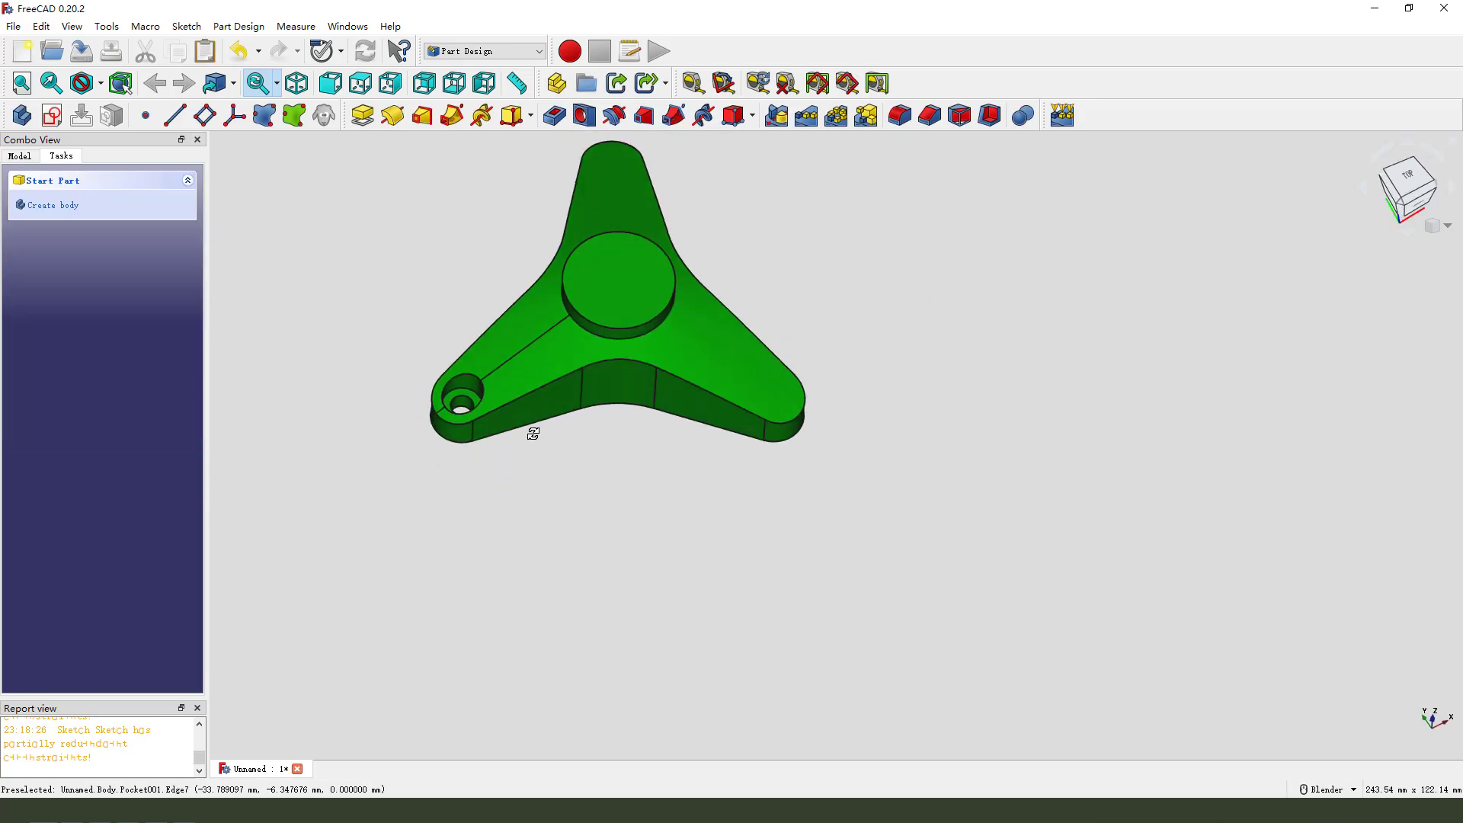
Step: Polar-pattern Pocket and Pocket001 with 3 occurrences over 360° so each arm gets a hole
{"action": "left_click", "coordinate": [19, 156]}
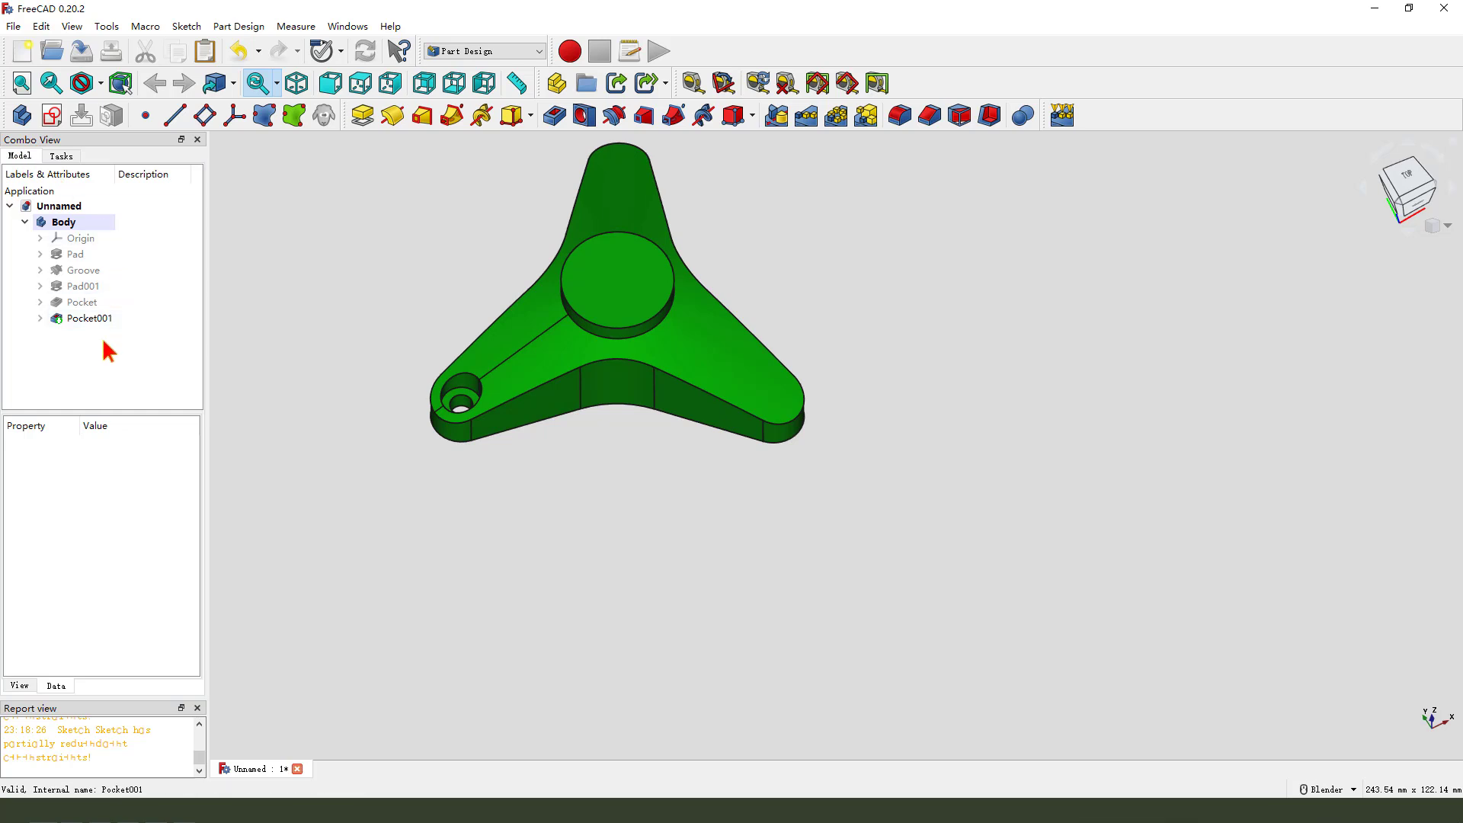
{"action": "left_click_drag", "start_coordinate": [119, 330], "coordinate": [34, 311]}
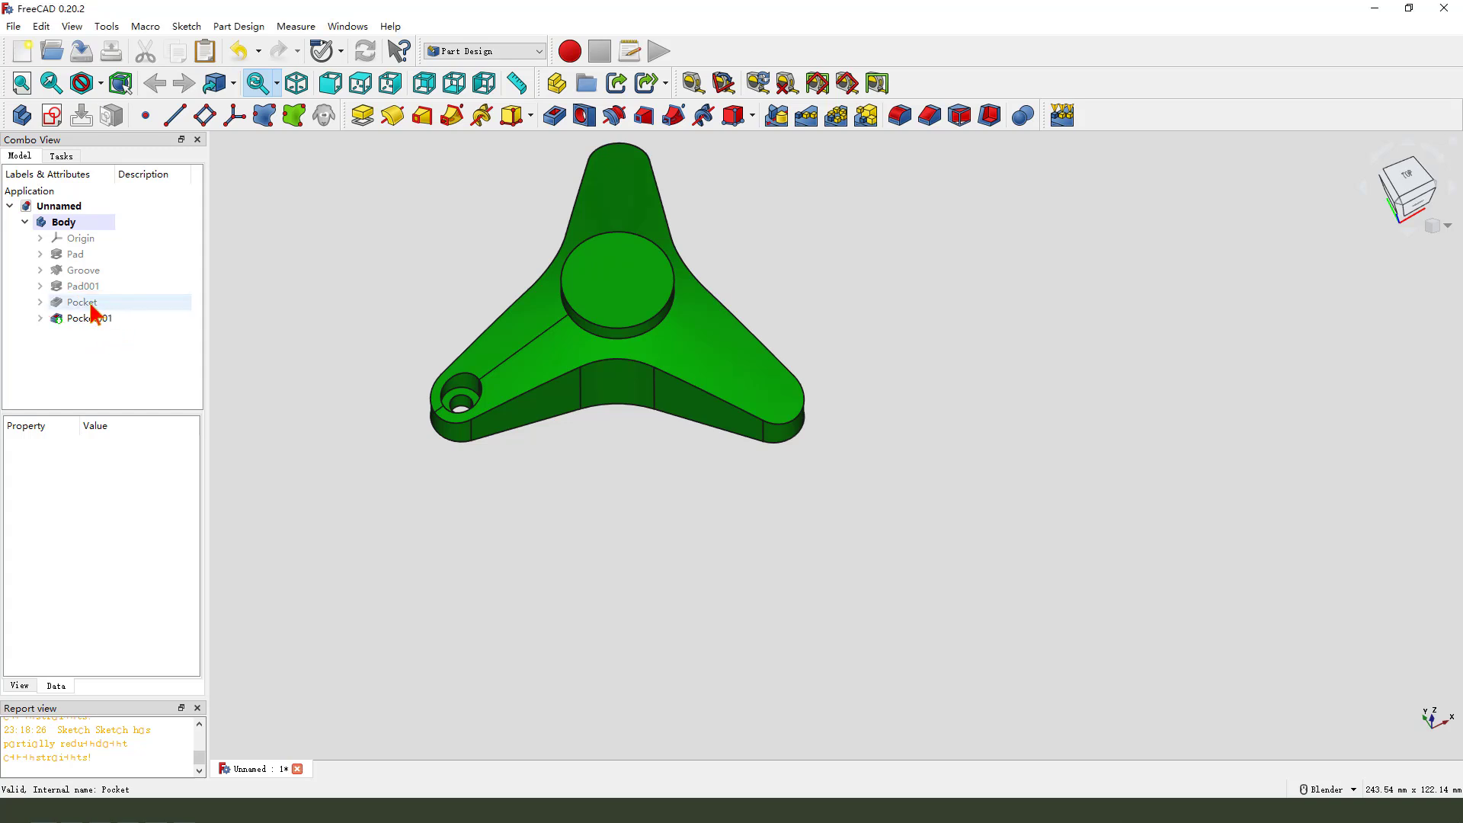
{"action": "left_click", "coordinate": [96, 303]}
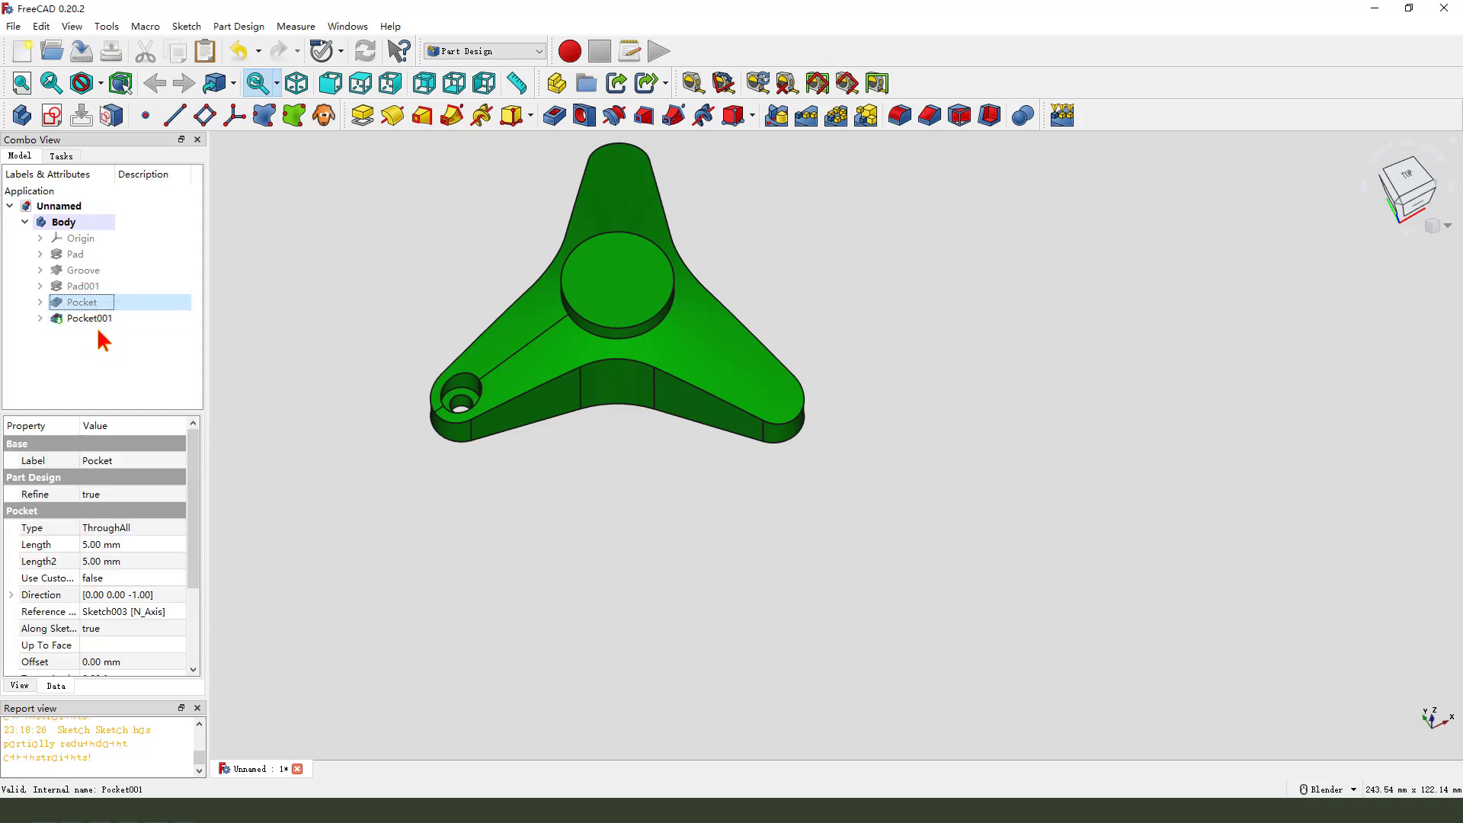
{"action": "left_click", "coordinate": [90, 319], "text": "ctrl"}
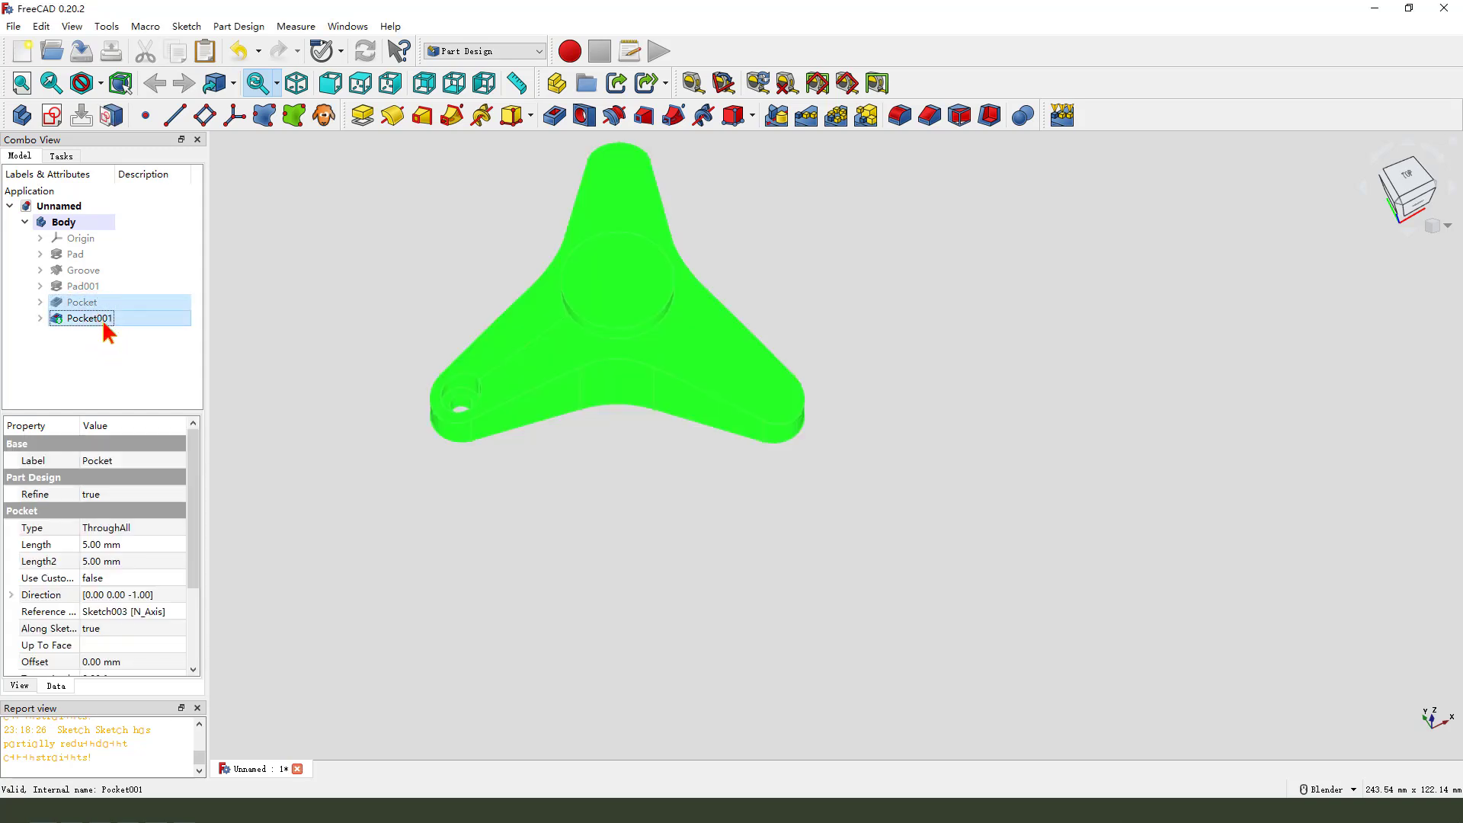
{"action": "left_click", "coordinate": [836, 115]}
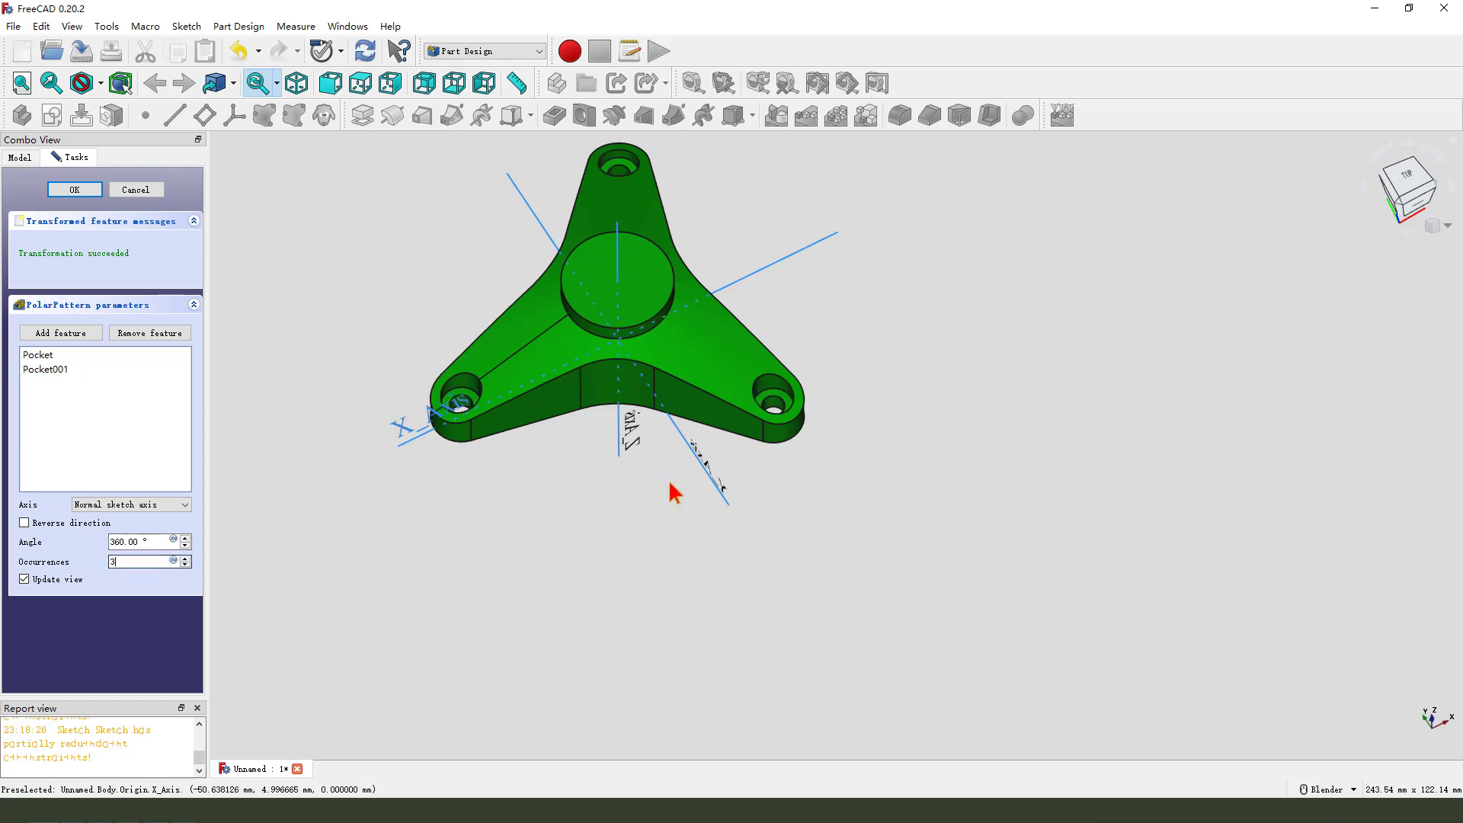
{"action": "left_click", "coordinate": [82, 192]}
{"action": "middle_click_drag", "start_coordinate": [588, 483], "coordinate": [673, 464]}
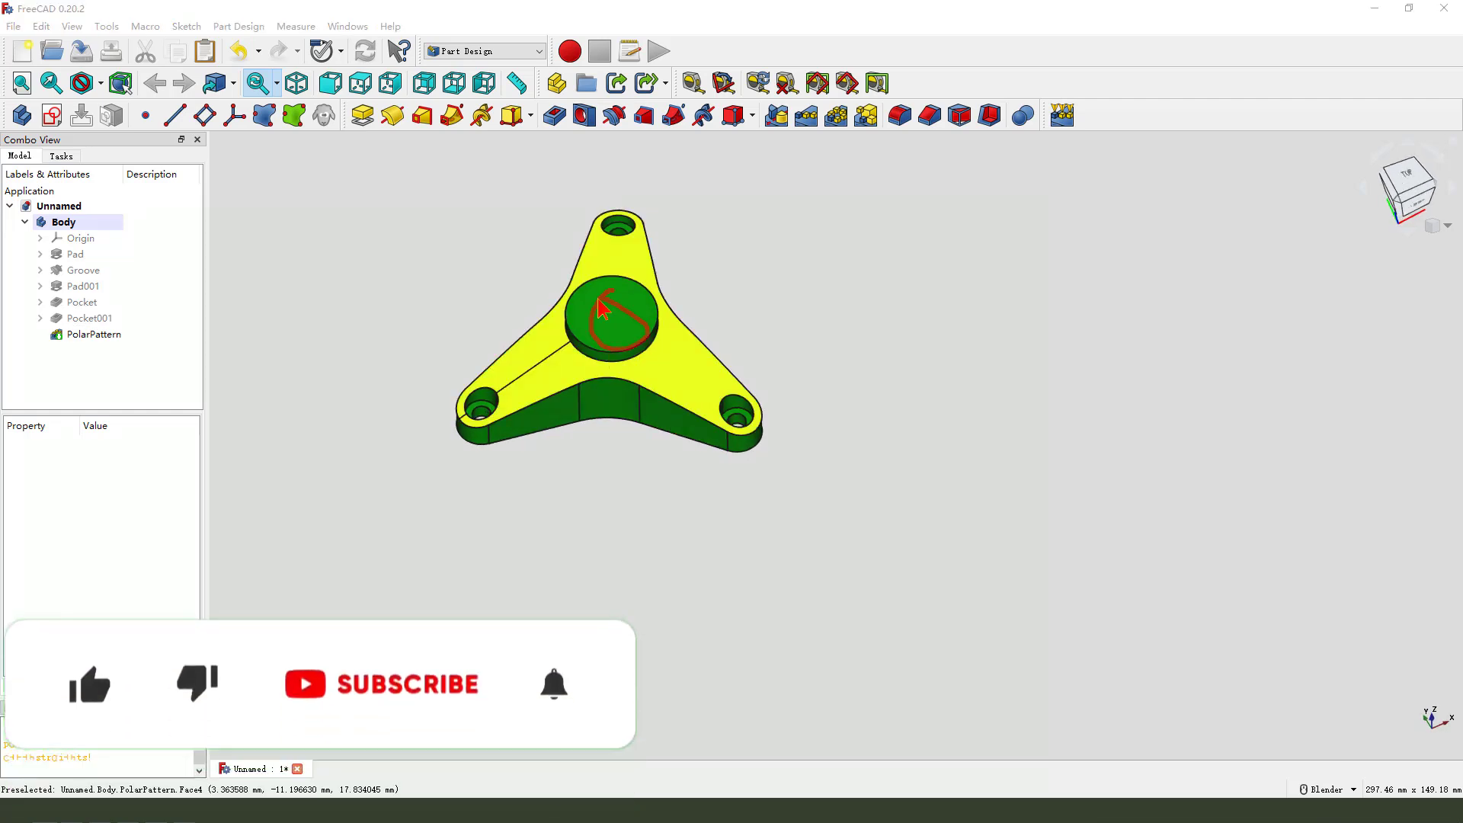
Step: Sketch a 20 mm diameter circle centred on the origin on the XY plane
{"action": "left_click", "coordinate": [50, 116]}
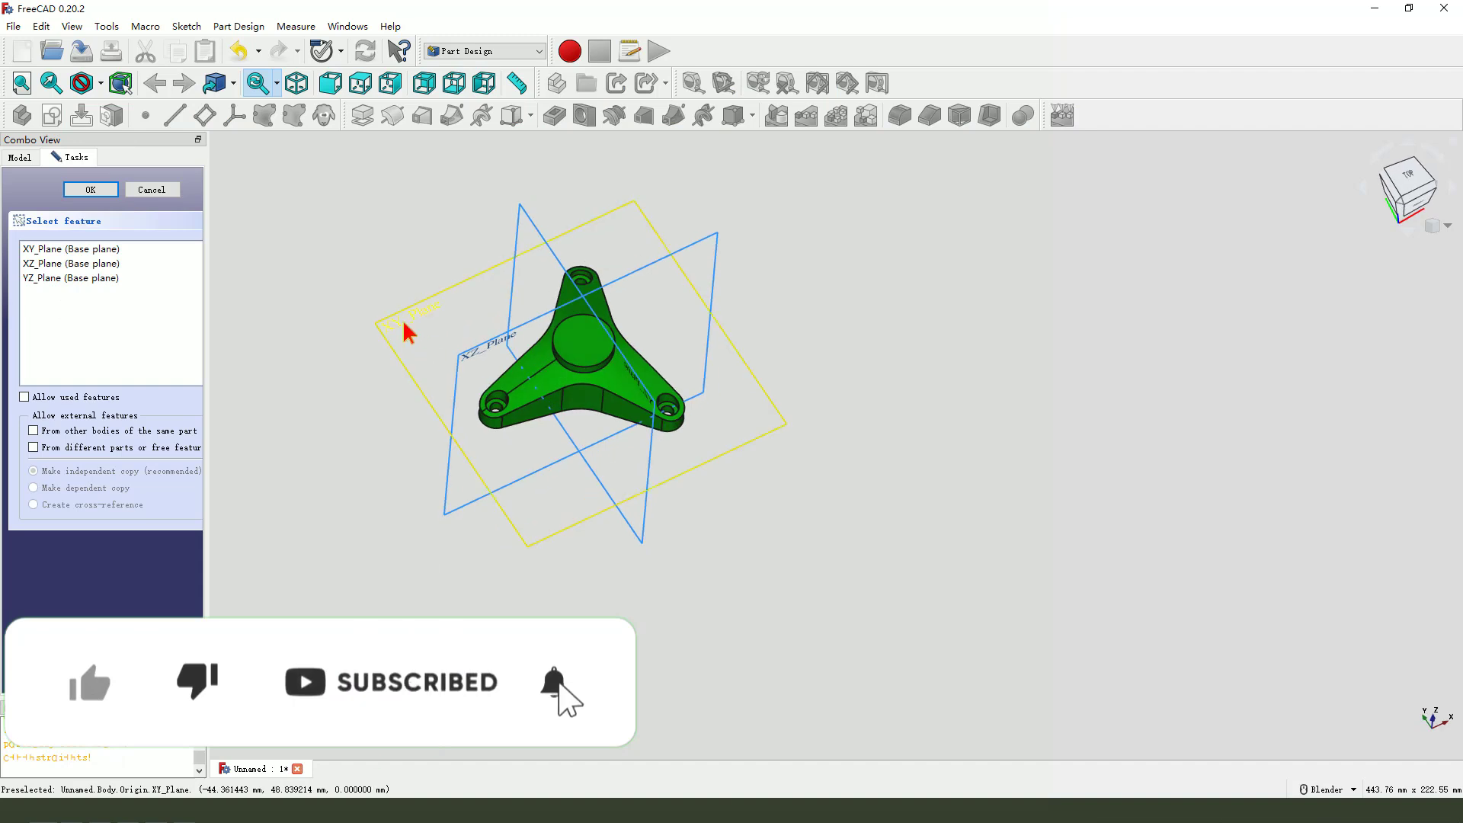
{"action": "left_click", "coordinate": [409, 332]}
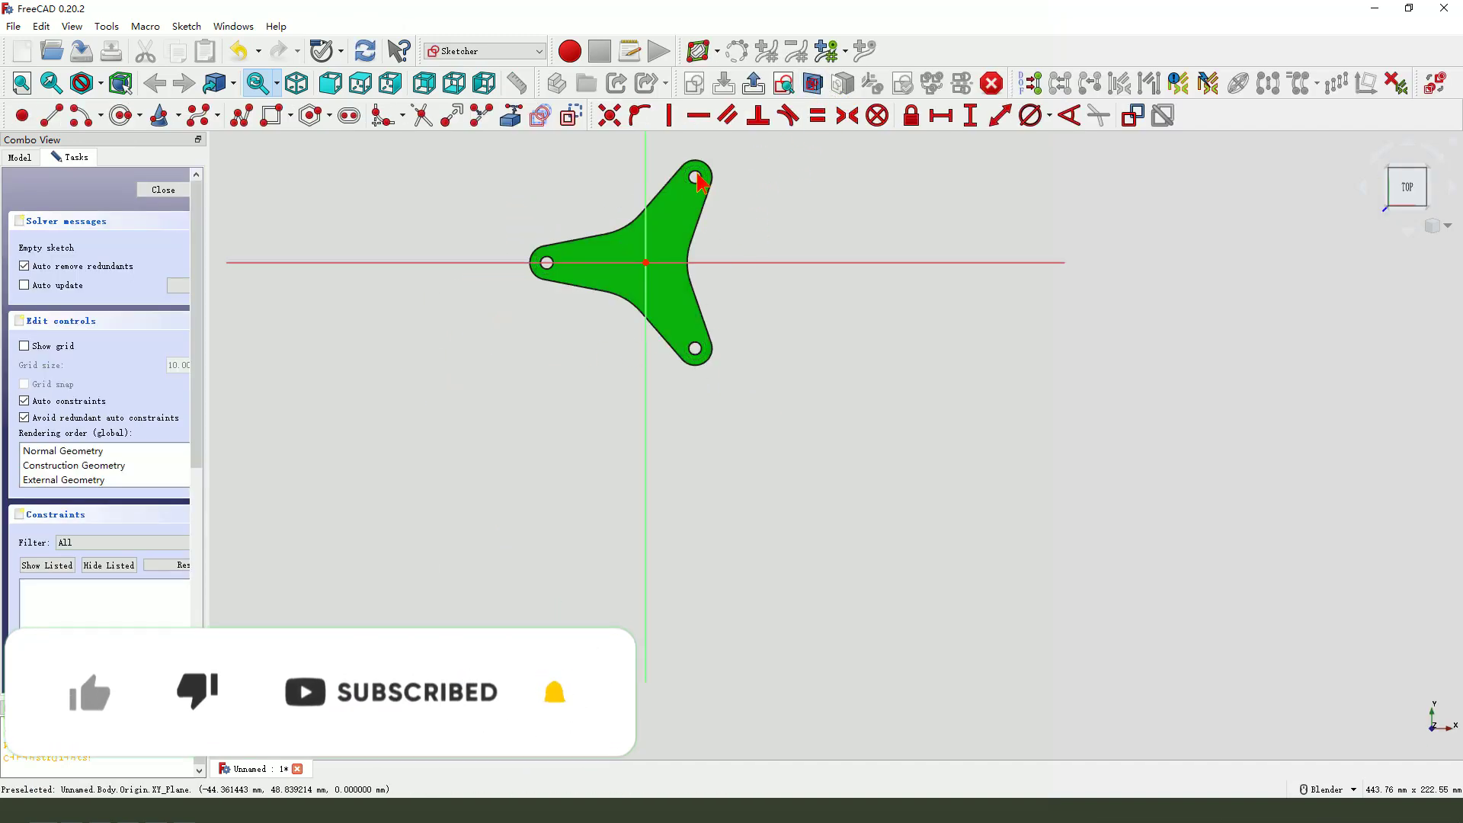
{"action": "scroll", "coordinate": [691, 186], "scroll_direction": "up", "scroll_amount": 2}
{"action": "left_click", "coordinate": [122, 115]}
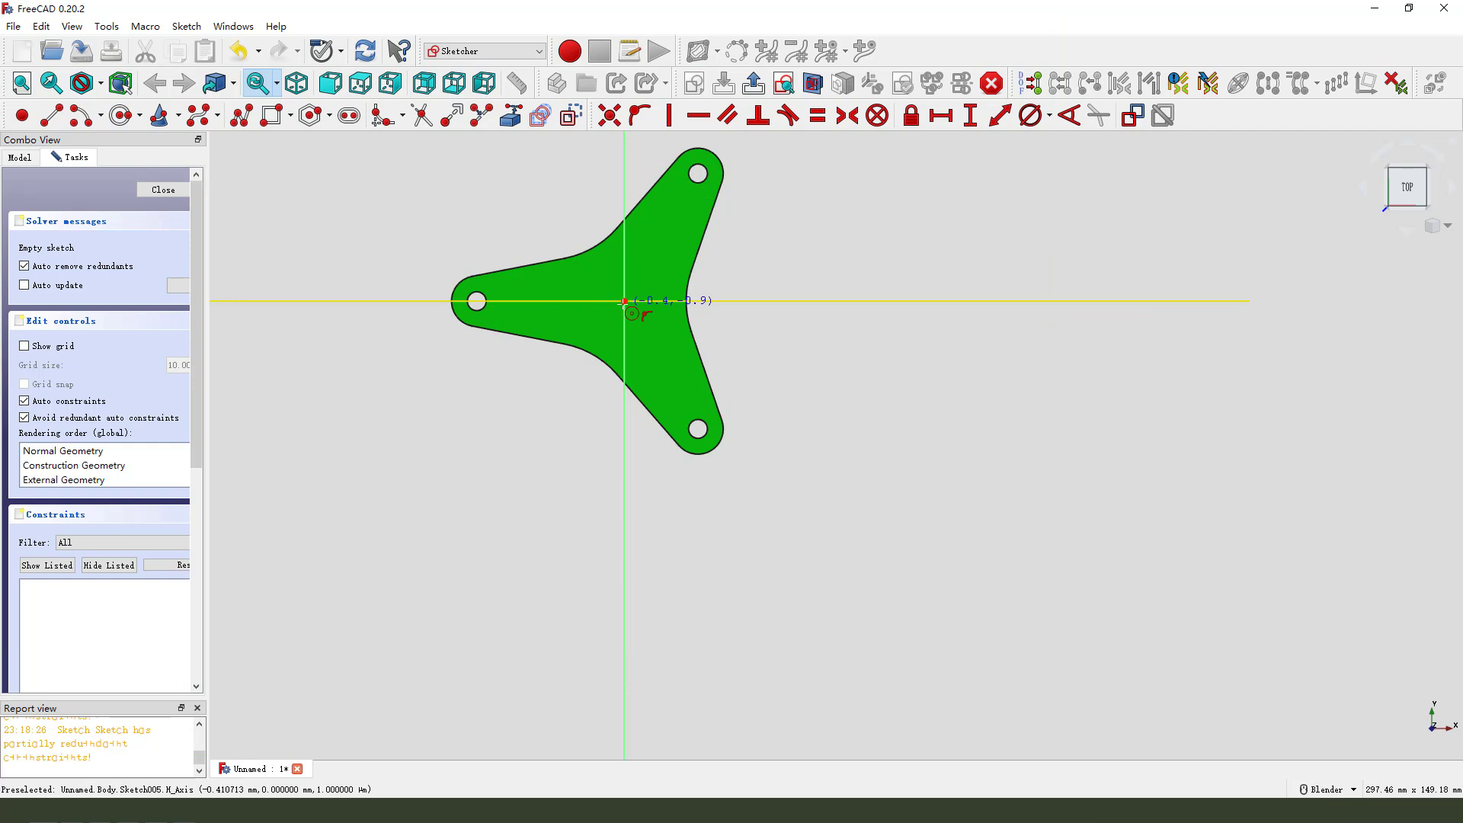
{"action": "left_click", "coordinate": [624, 301]}
{"action": "left_click", "coordinate": [644, 296]}
{"action": "key", "text": "Escape"}
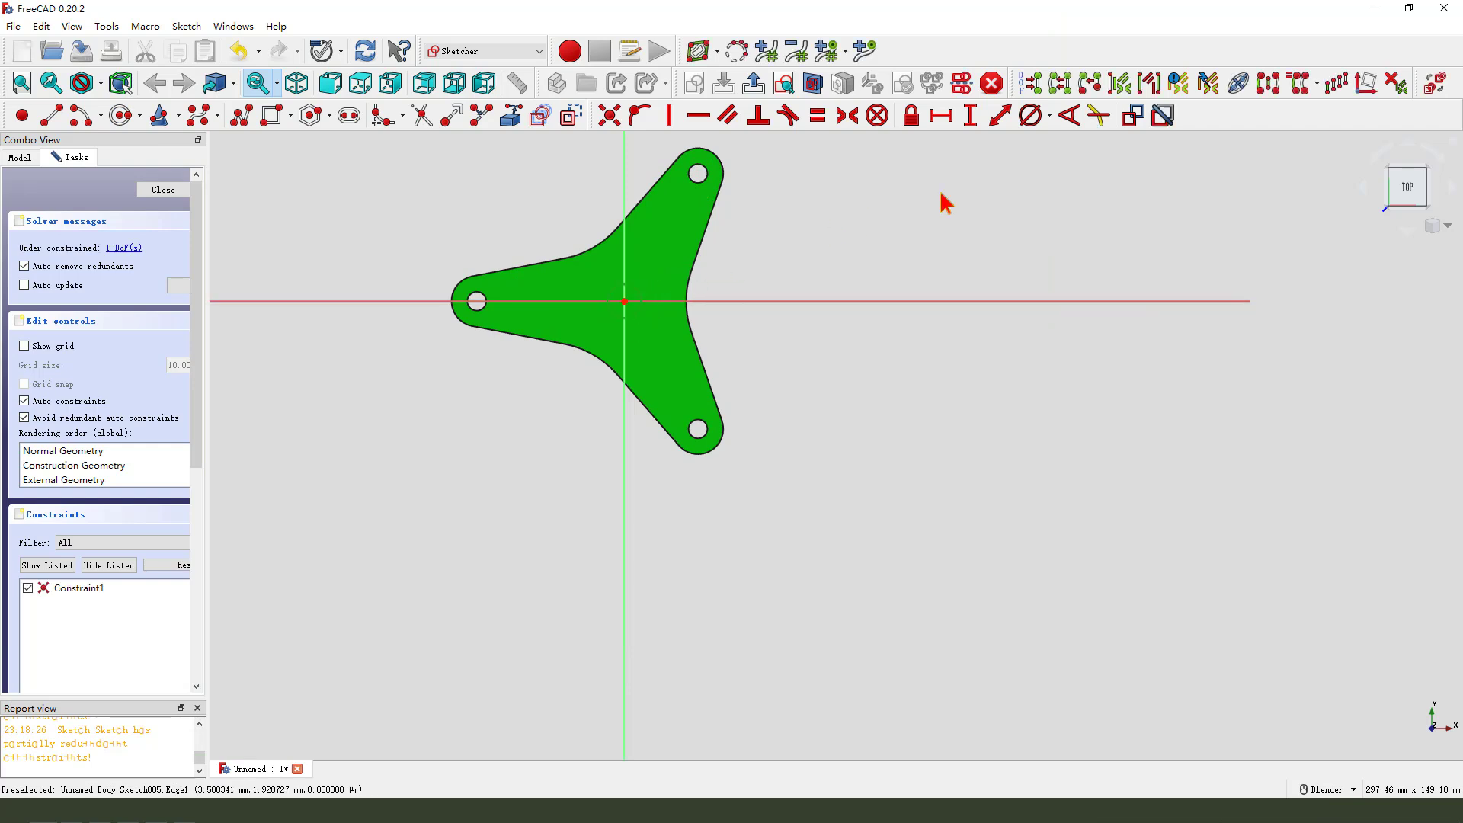
{"action": "left_click", "coordinate": [1031, 117]}
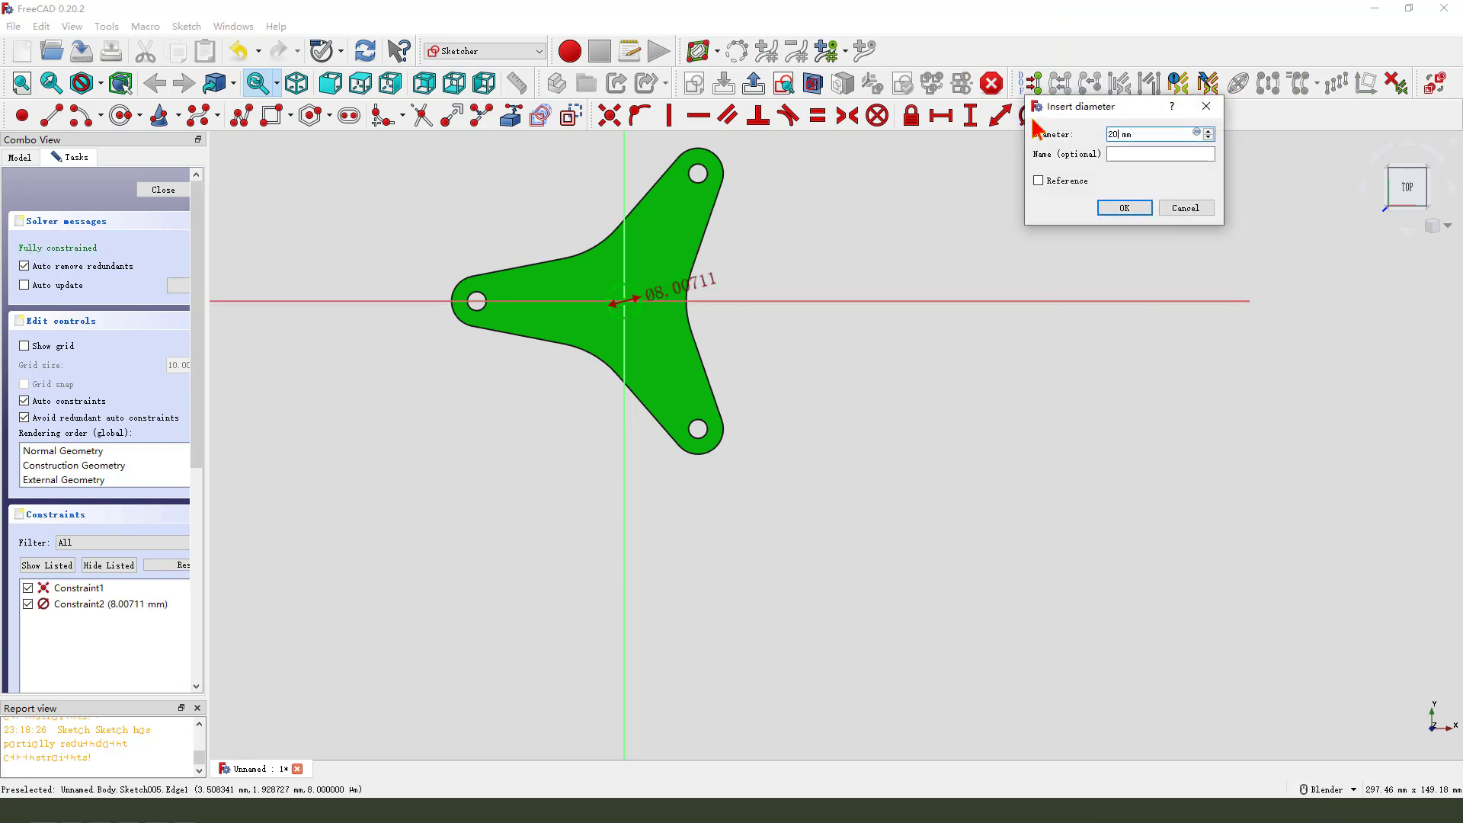
{"action": "key", "text": "Return"}
{"action": "left_click", "coordinate": [737, 50]}
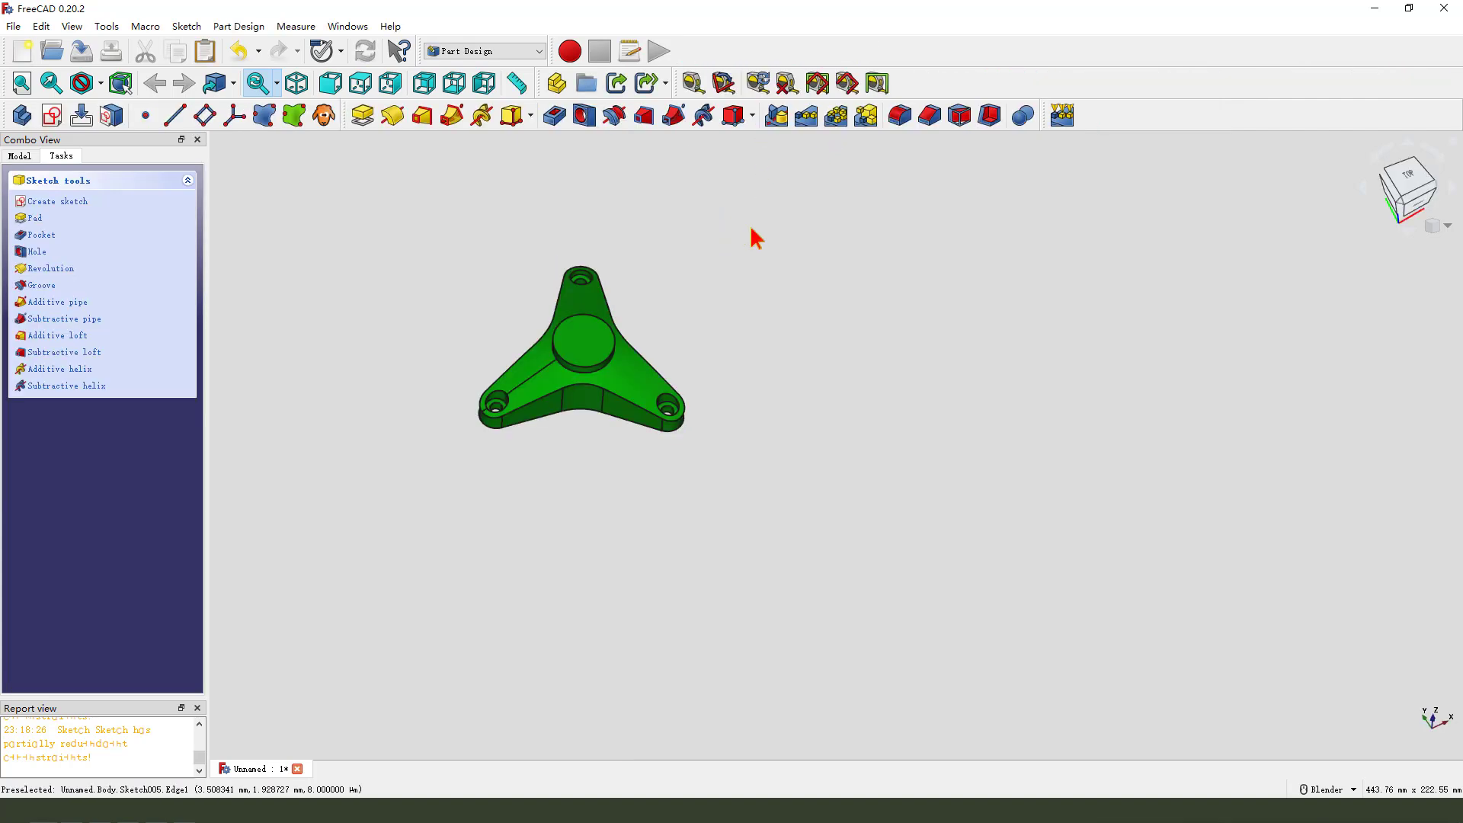
Step: Pocket the circle Through all, reversed, boring through the boss, then check the reference drawing
{"action": "left_click", "coordinate": [583, 115]}
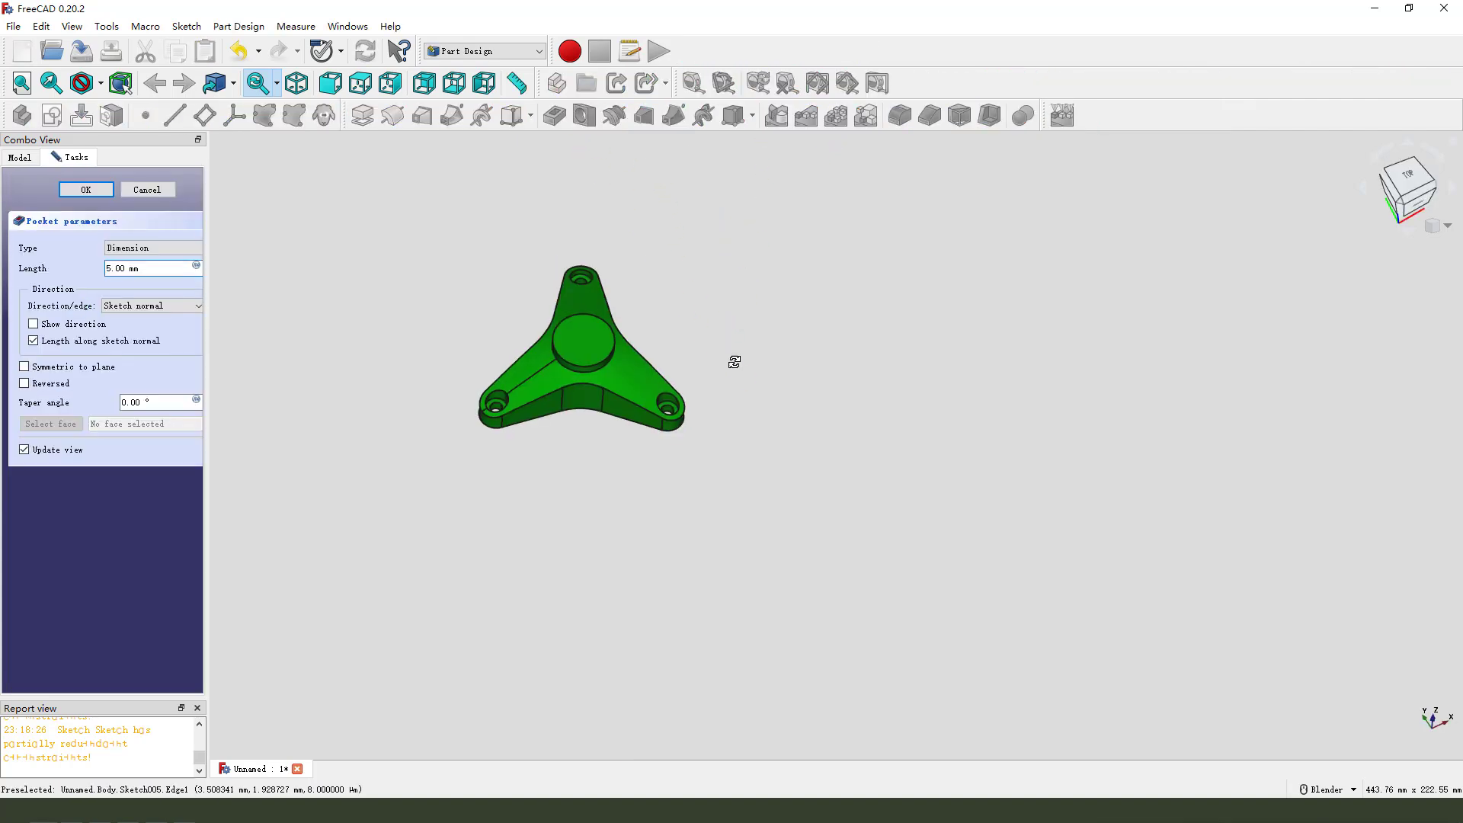
{"action": "left_click", "coordinate": [168, 249]}
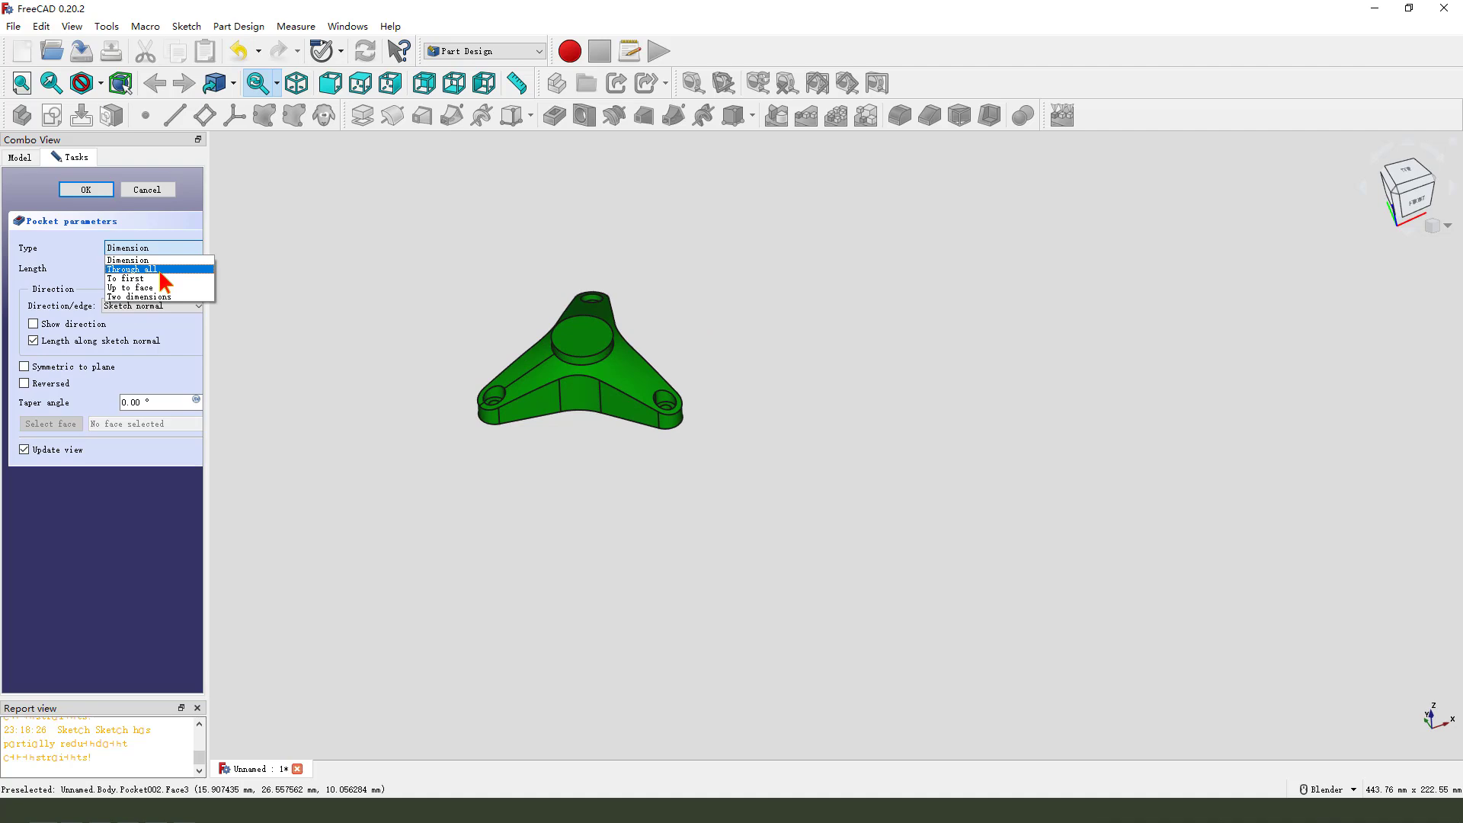
{"action": "left_click", "coordinate": [160, 271]}
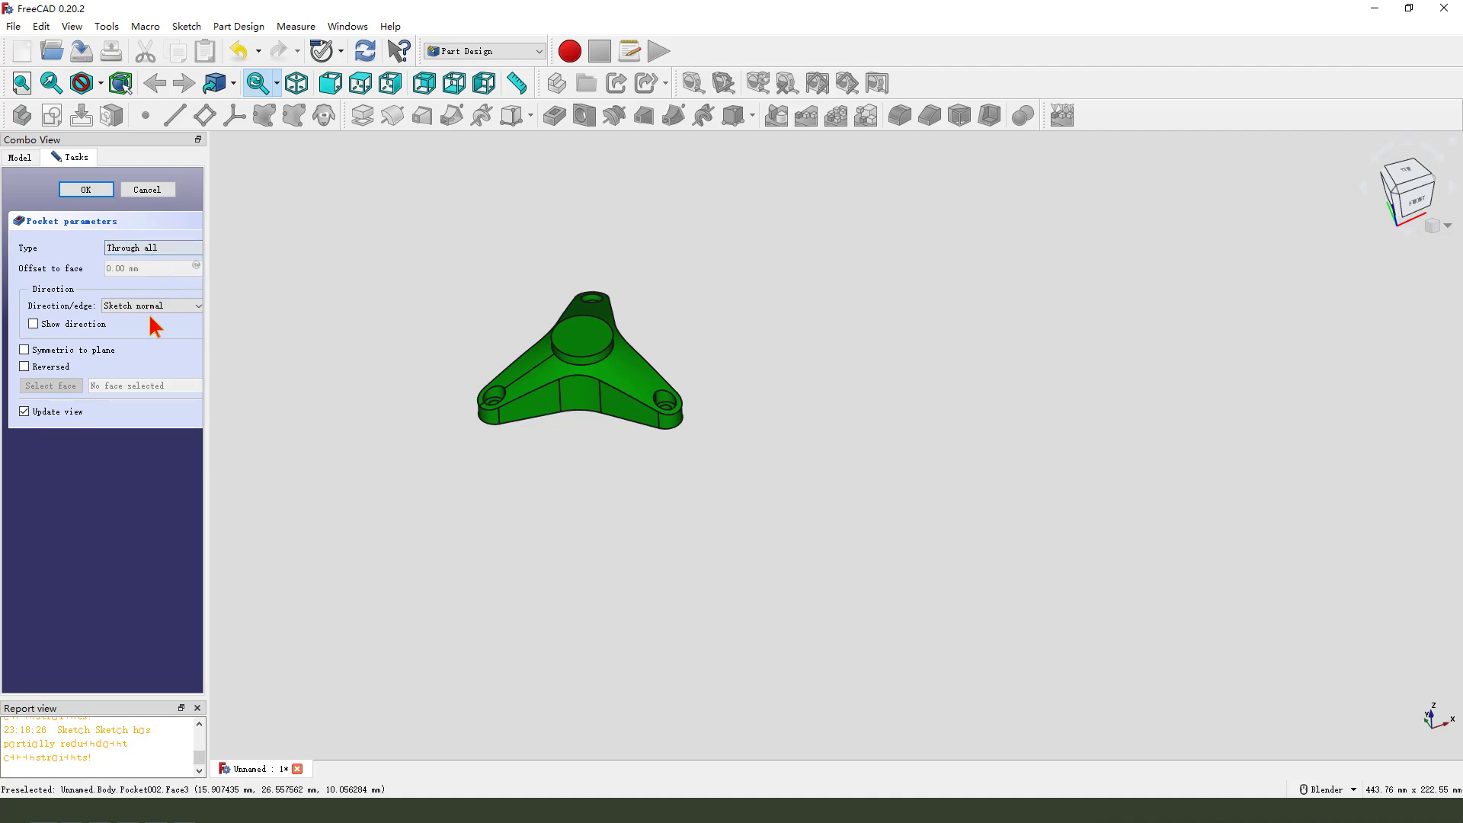
{"action": "left_click", "coordinate": [25, 367]}
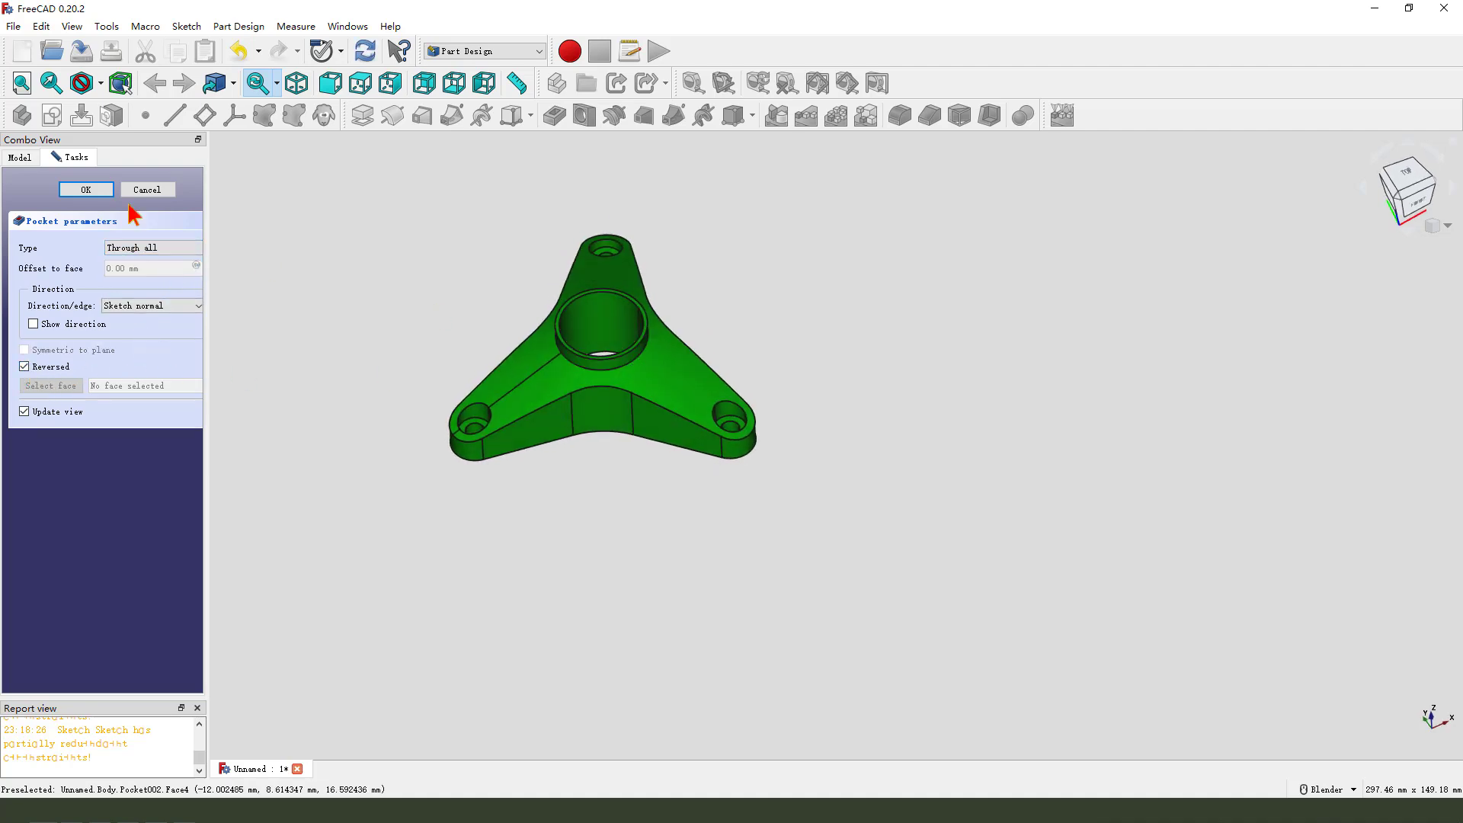
{"action": "left_click", "coordinate": [103, 194]}
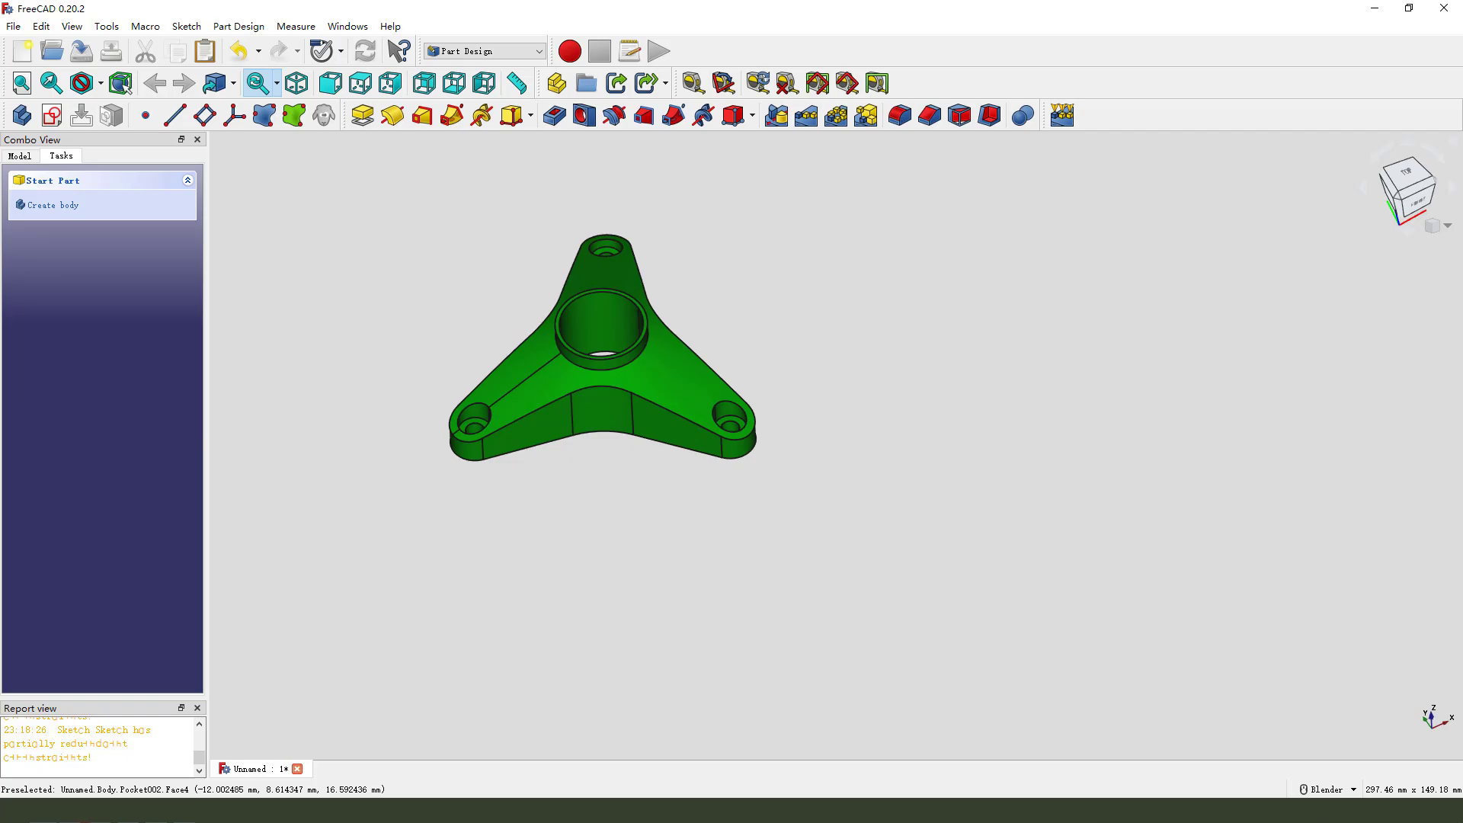
{"action": "key", "text": "alt+Tab"}
{"action": "mouse_move", "coordinate": [658, 294]}
{"action": "left_mouse_down"}
{"action": "mouse_move", "coordinate": [656, 327]}
{"action": "mouse_move", "coordinate": [674, 297]}
{"action": "left_mouse_up"}
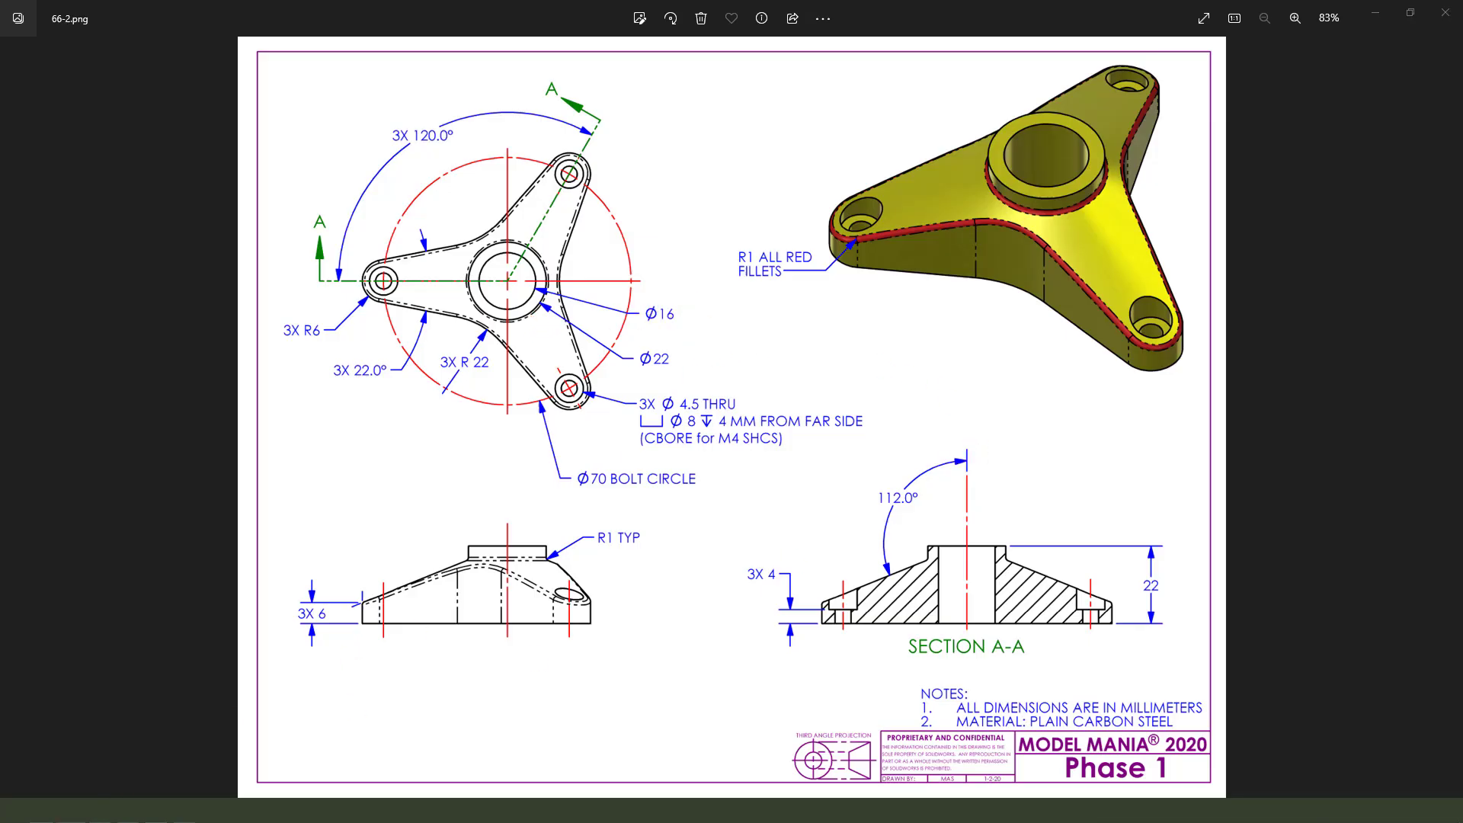
{"action": "key", "text": "alt+Tab"}
Step: Edit Sketch005 under Pocket002, changing the bore's diameter constraint from 20 to 16 mm
{"action": "left_click", "coordinate": [19, 156]}
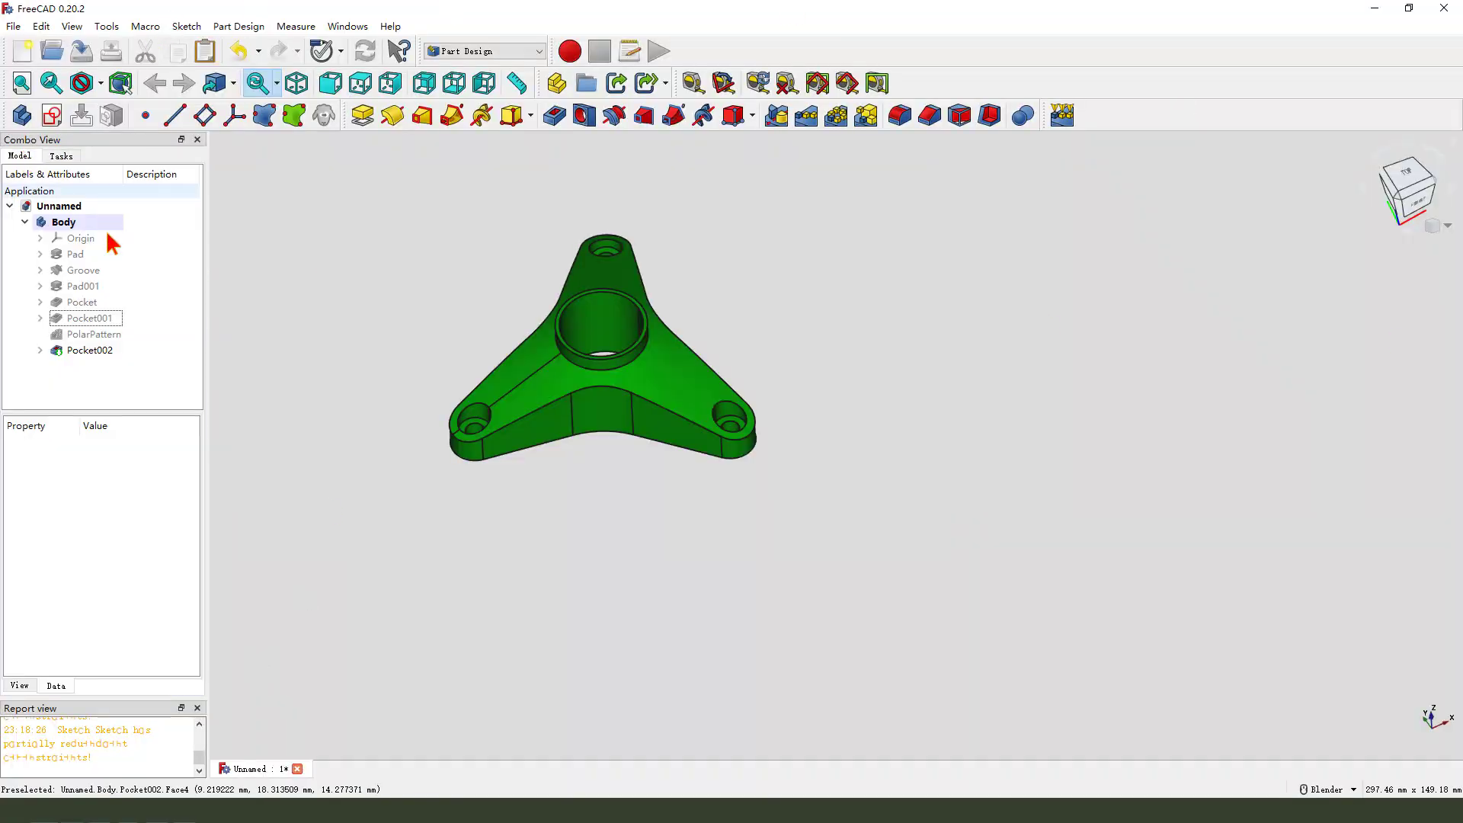
{"action": "left_click", "coordinate": [40, 350]}
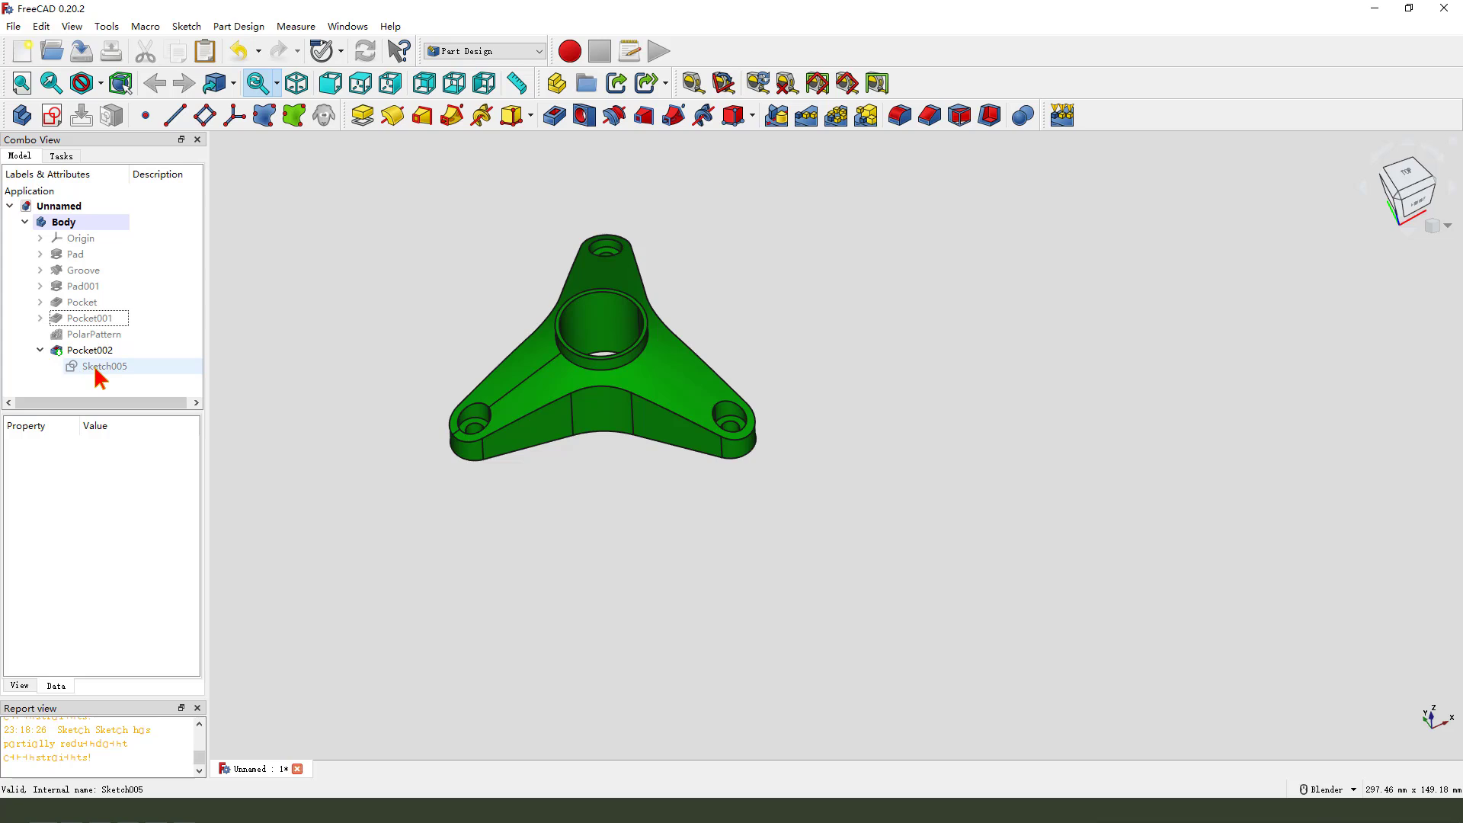
{"action": "double_click", "coordinate": [94, 365]}
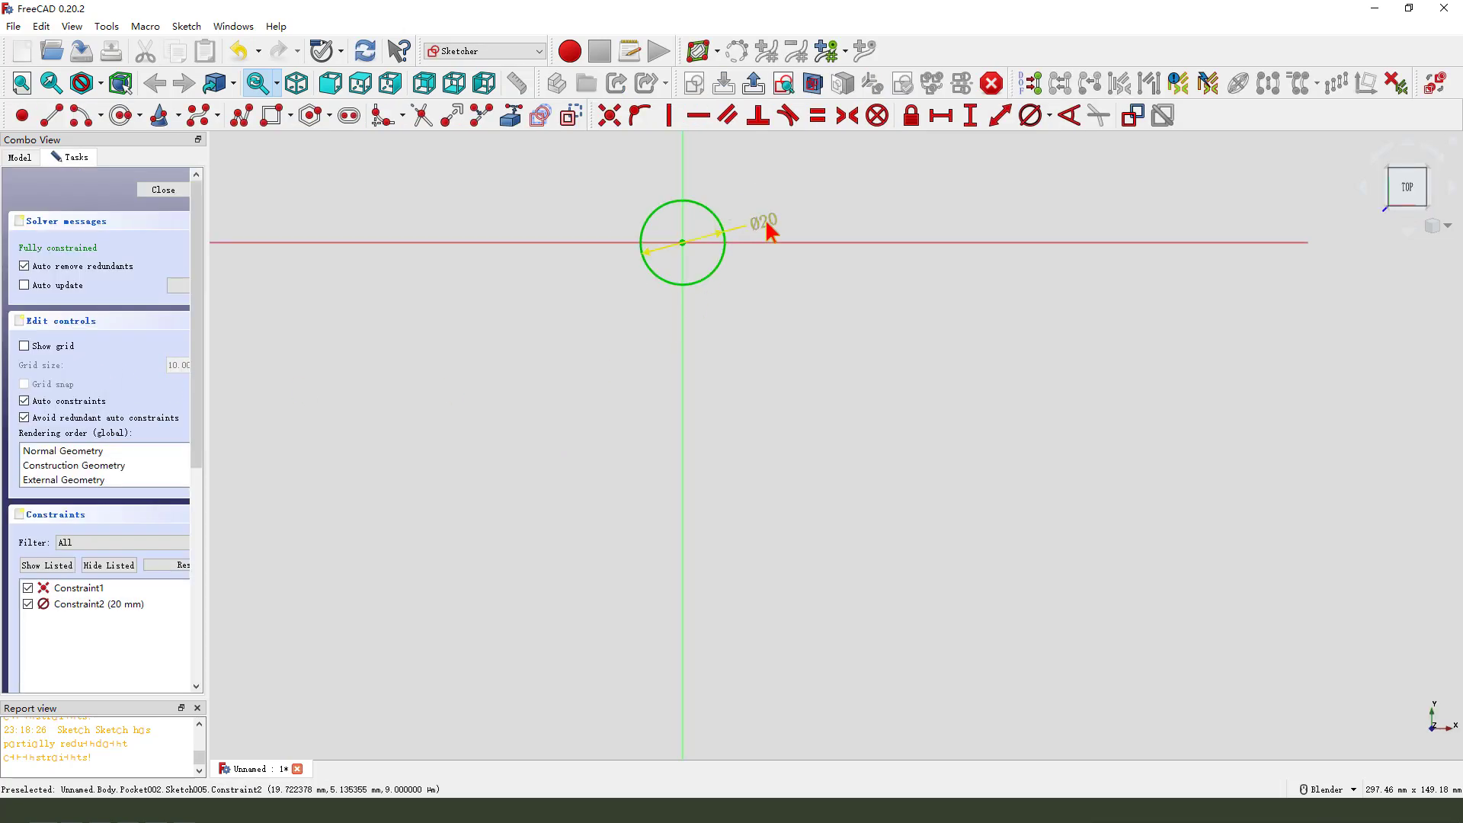
{"action": "double_click", "coordinate": [766, 228]}
{"action": "type", "text": "16"}
{"action": "key", "text": "Return"}
{"action": "left_click", "coordinate": [753, 82]}
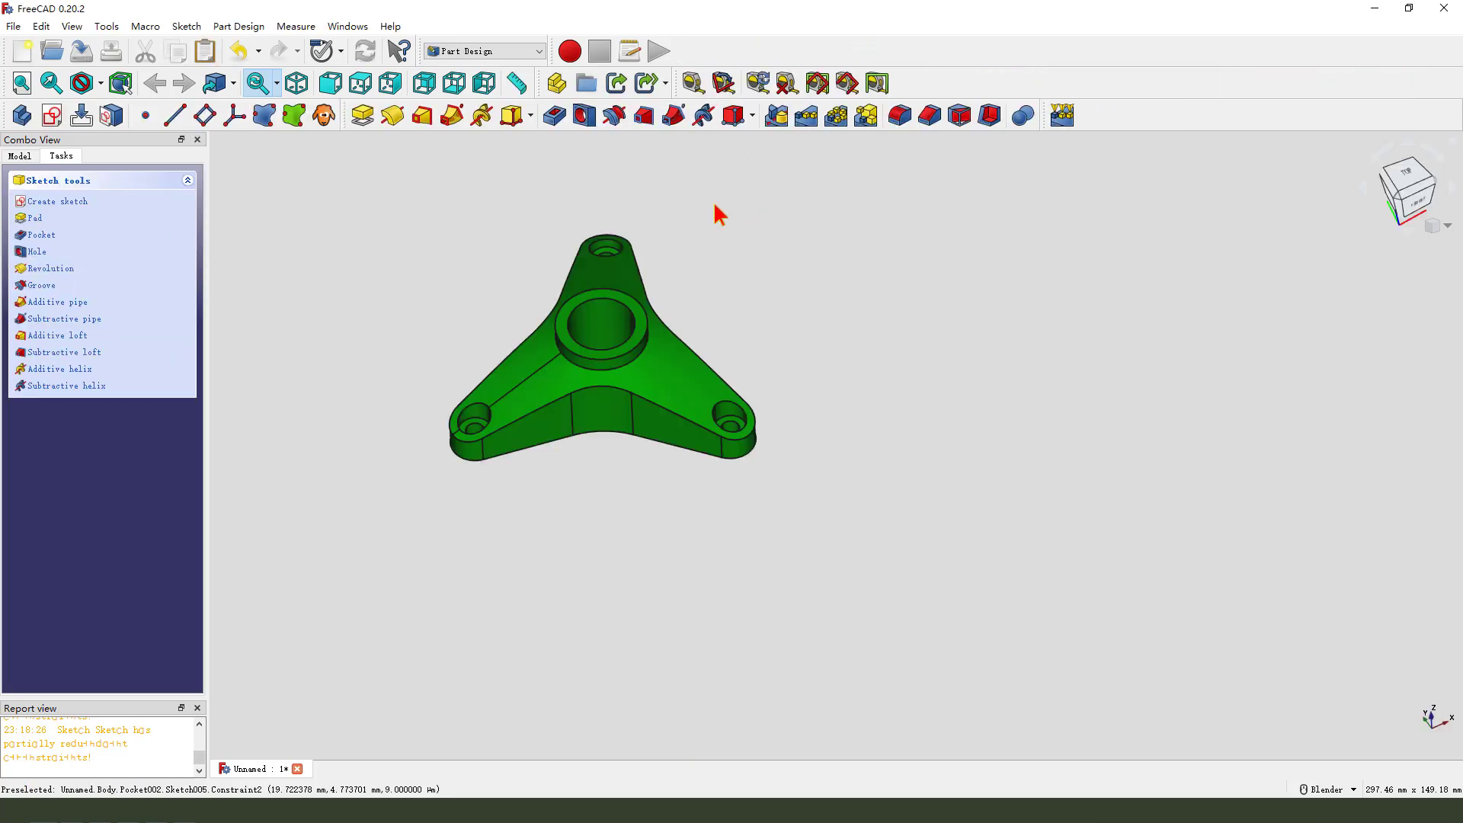
{"action": "scroll", "coordinate": [598, 366], "scroll_direction": "up", "scroll_amount": 3}
{"action": "middle_click_drag", "start_coordinate": [598, 365], "coordinate": [483, 418]}
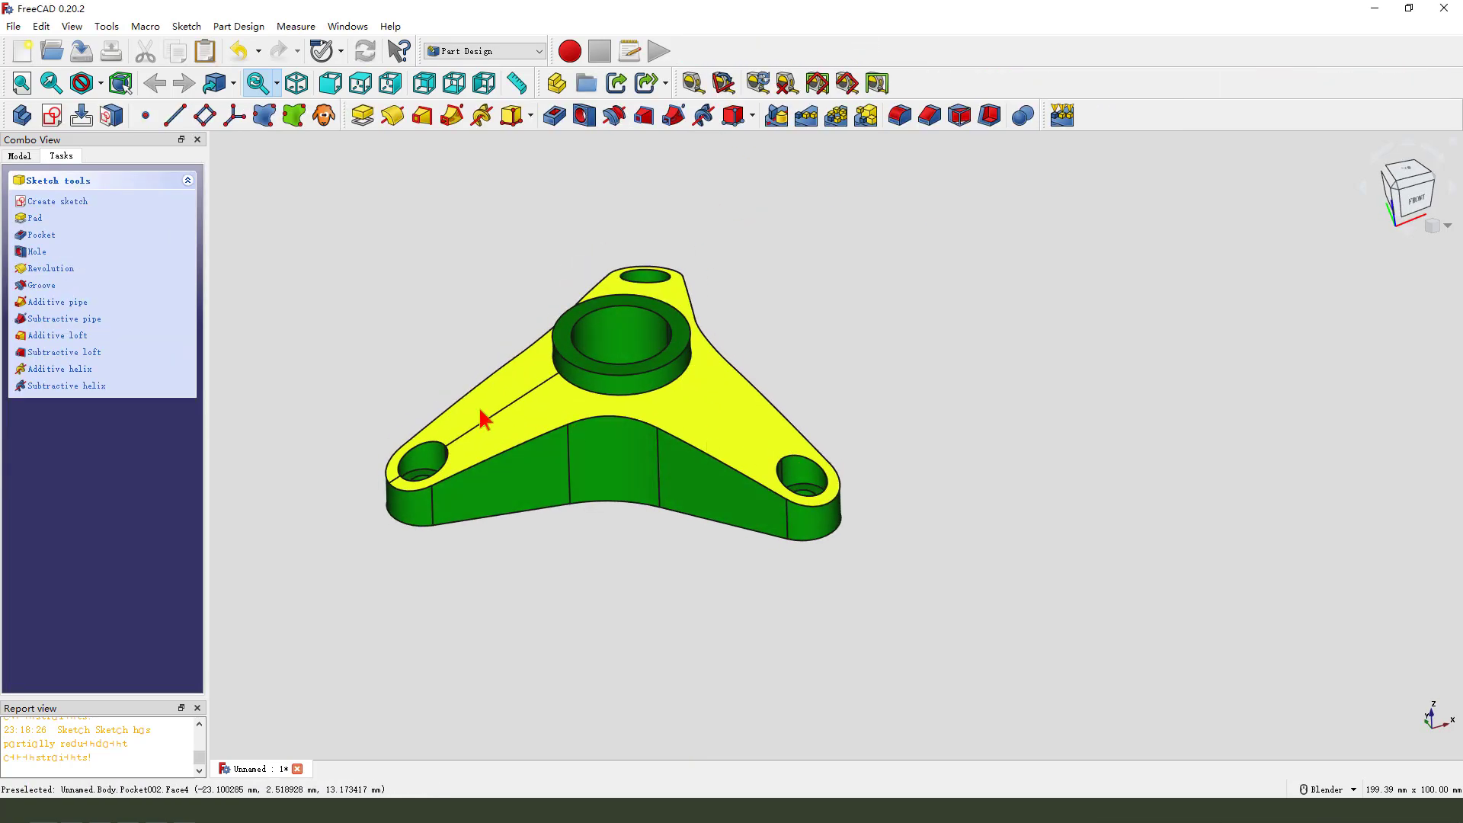
Step: Fillet the part's top outline edge with a 1 mm radius
{"action": "left_click", "coordinate": [489, 373]}
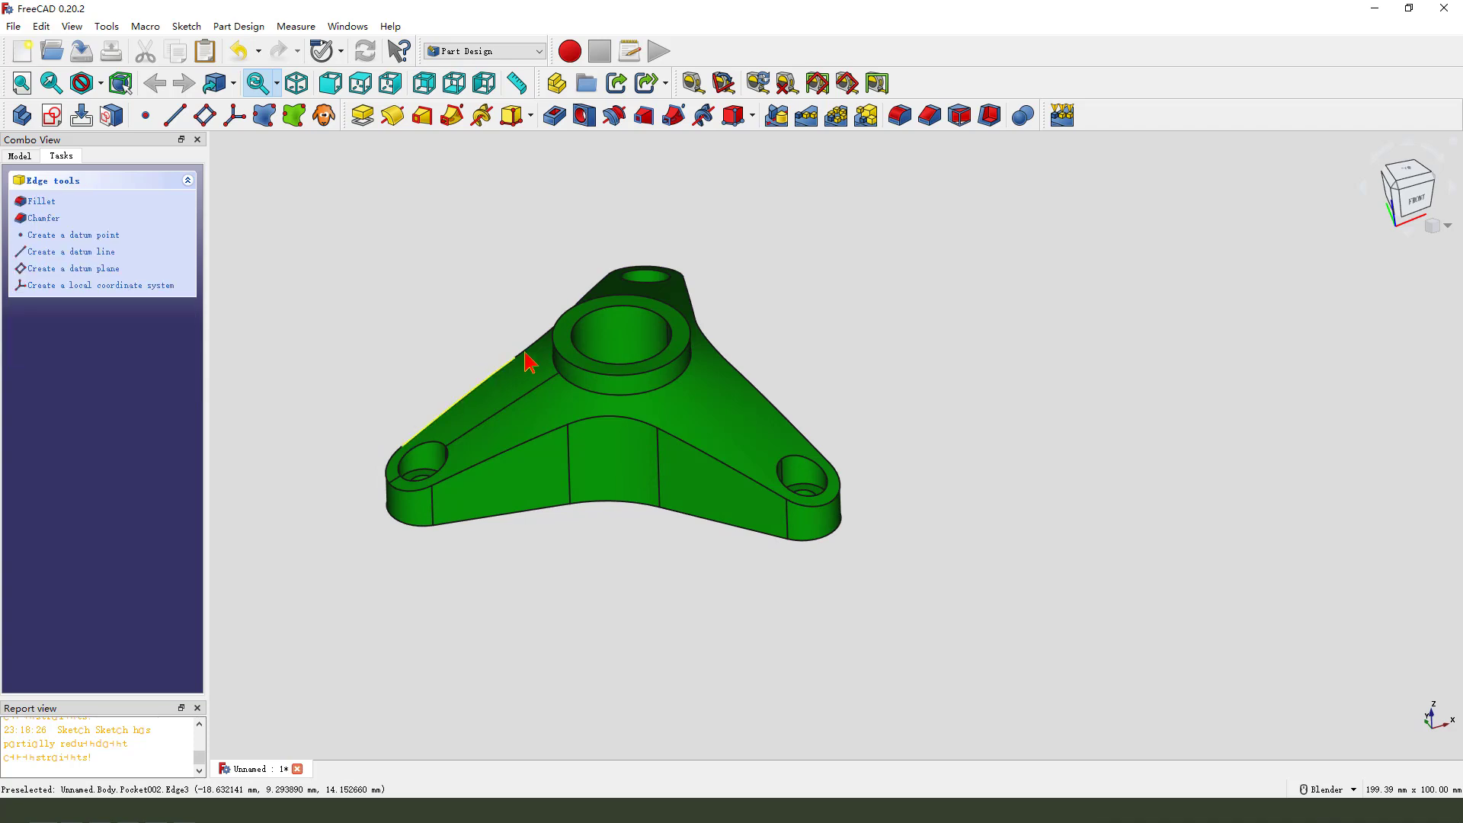
{"action": "left_click", "coordinate": [900, 115]}
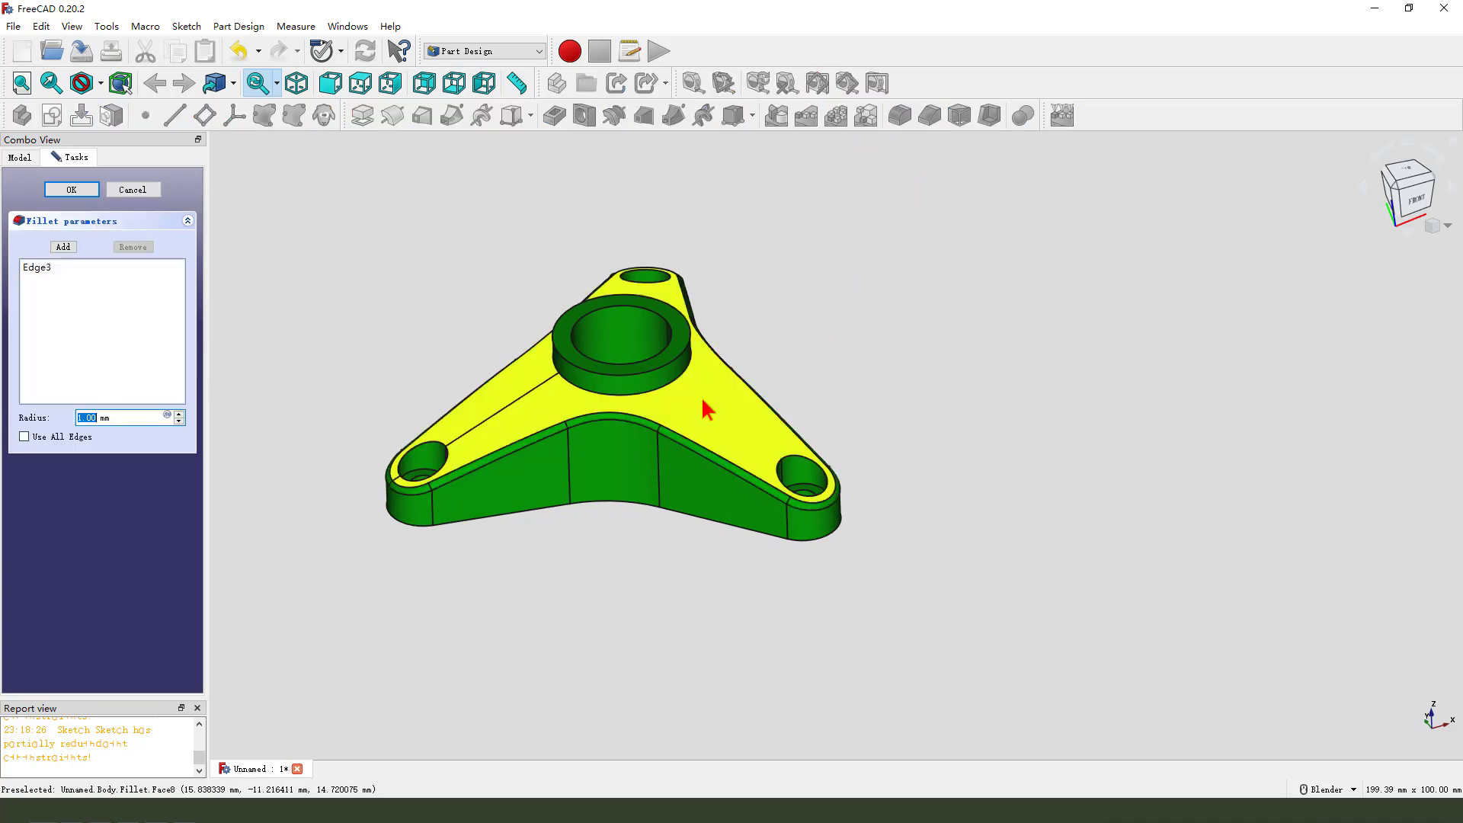
{"action": "left_click", "coordinate": [71, 190]}
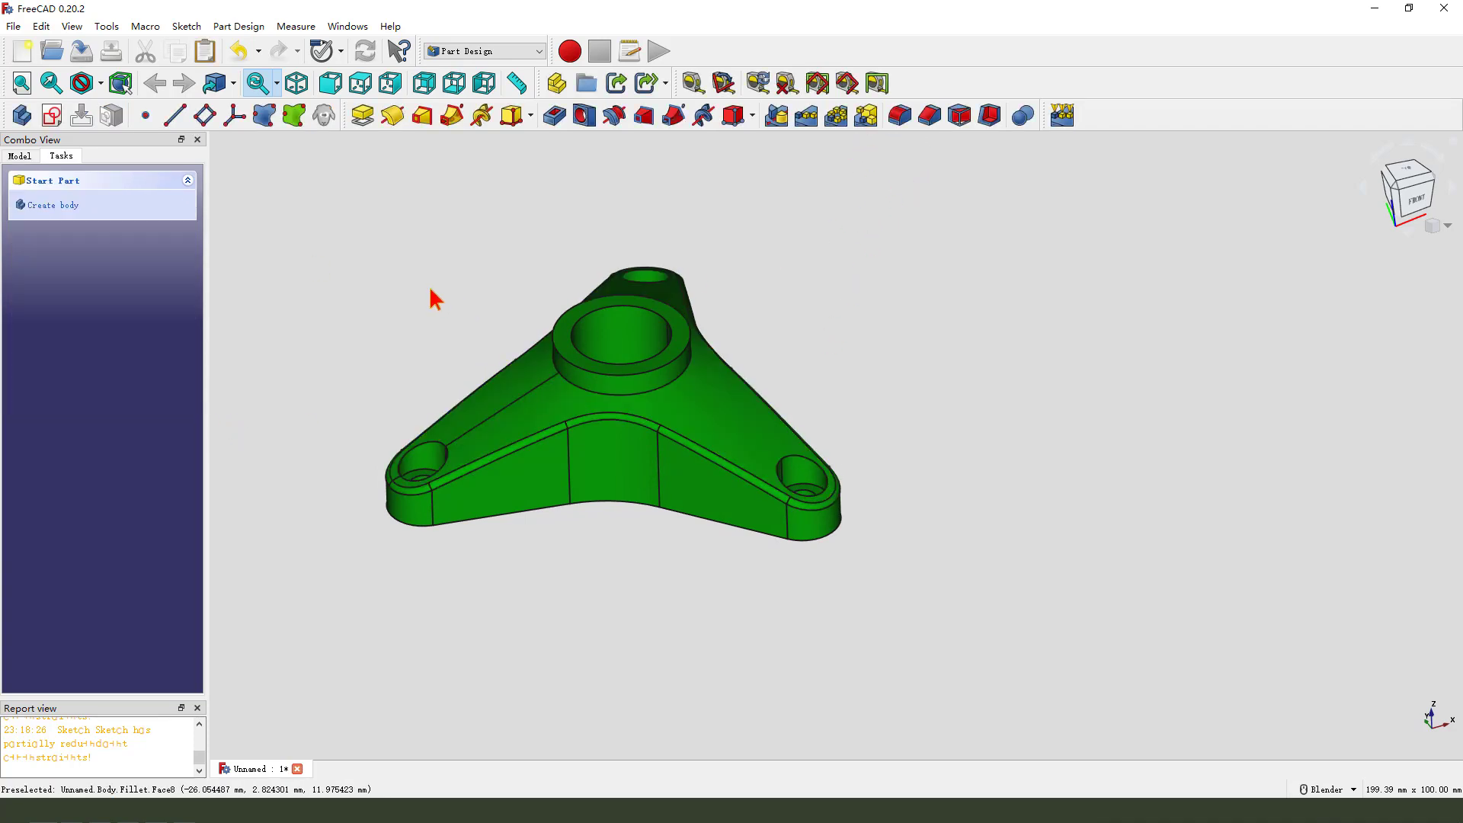
Step: Fillet the bottom edge of the boss with a 1 mm radius
{"action": "left_click", "coordinate": [656, 397]}
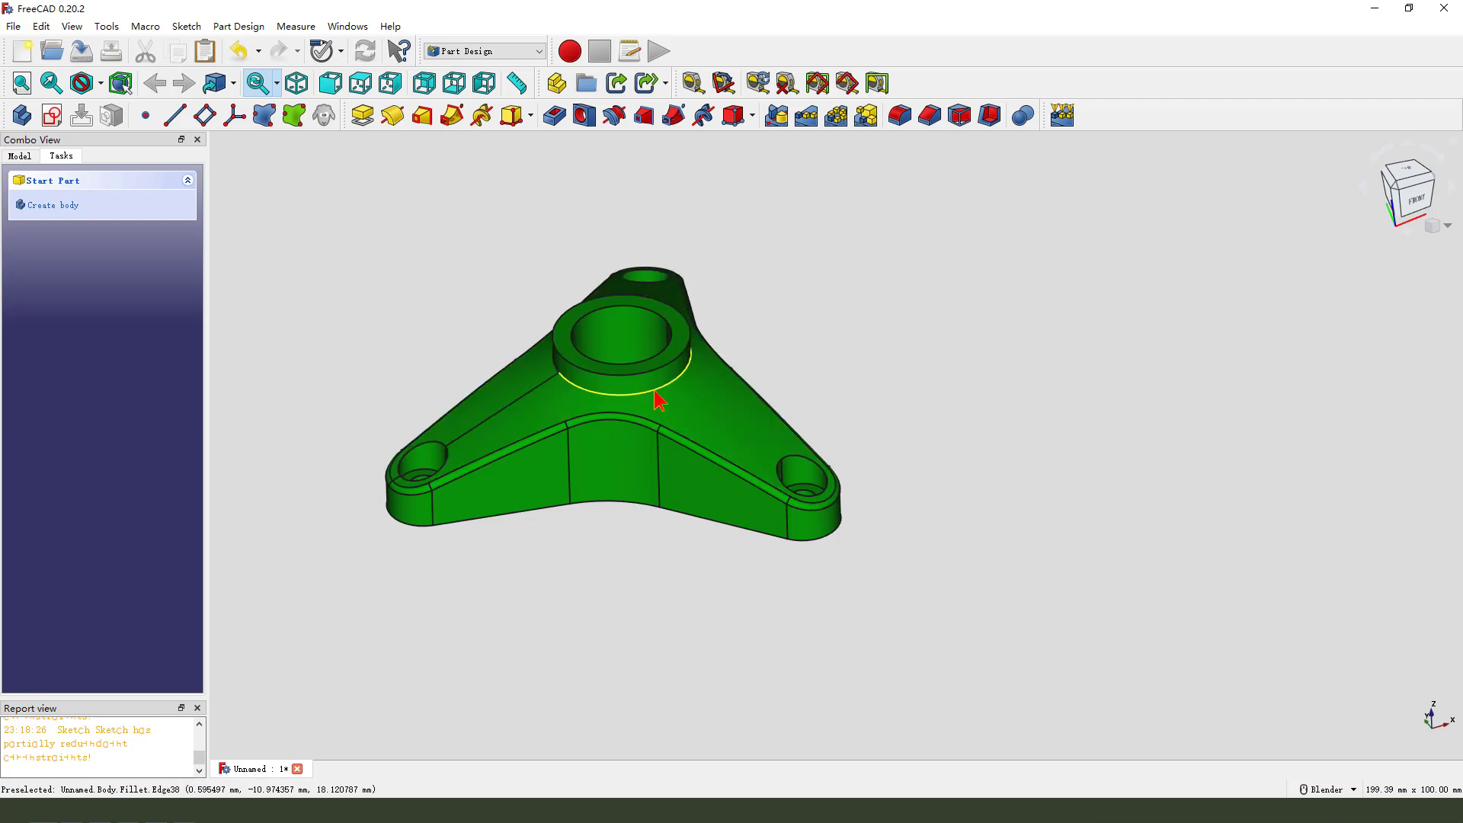
{"action": "left_click", "coordinate": [900, 115]}
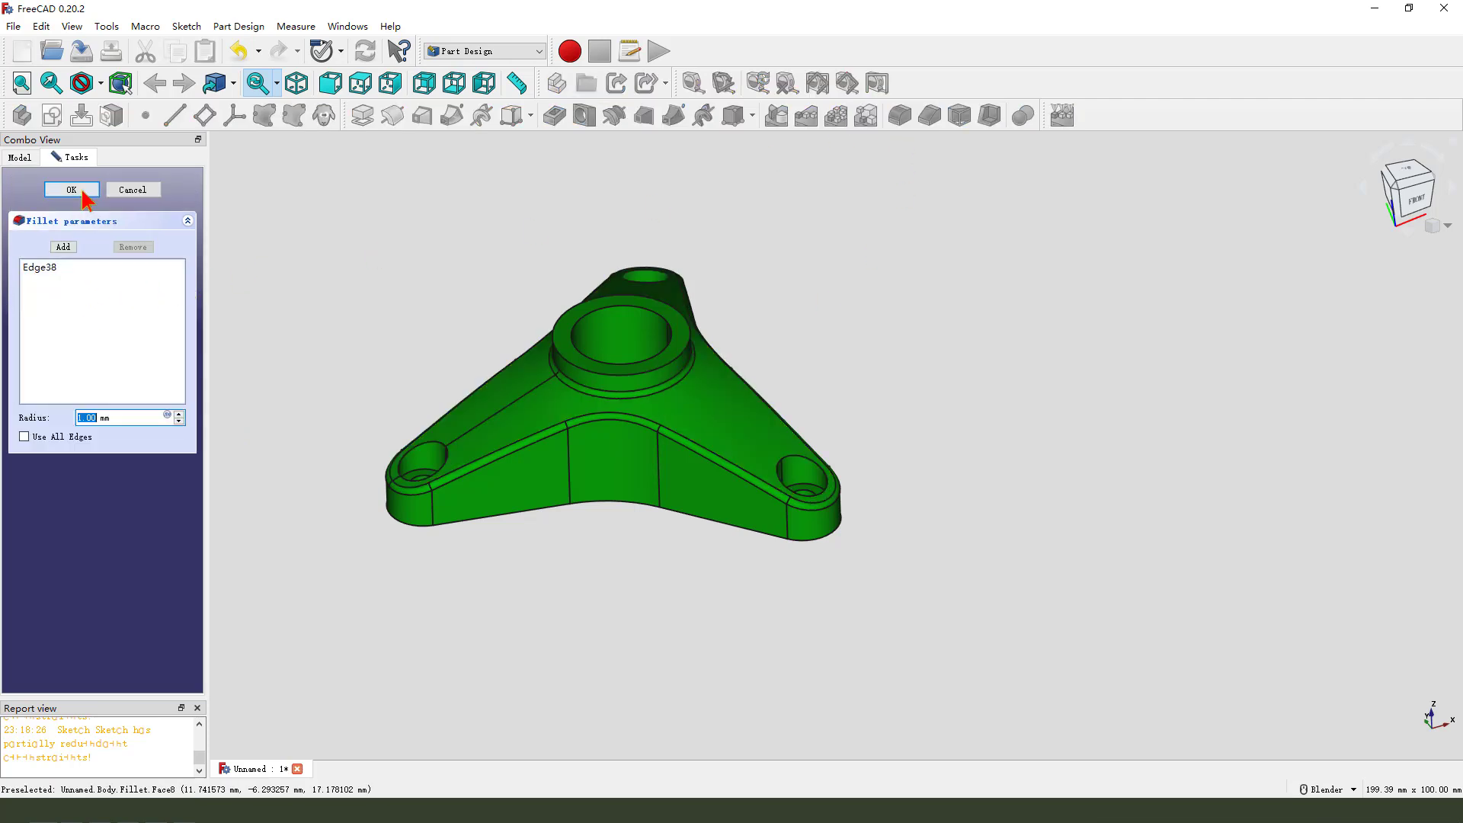
{"action": "left_click", "coordinate": [80, 191]}
{"action": "middle_click_drag", "start_coordinate": [897, 435], "coordinate": [917, 461]}
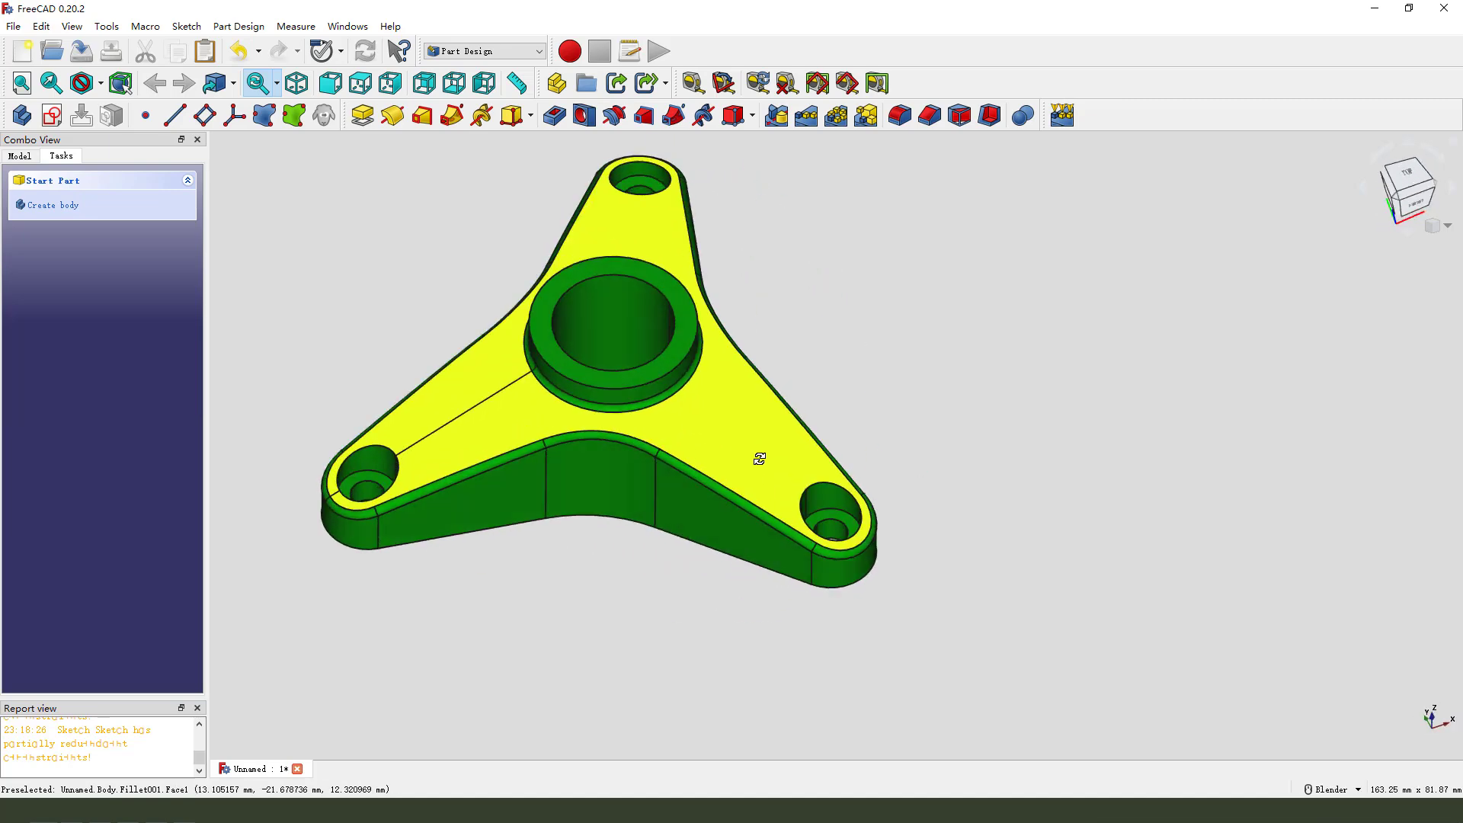